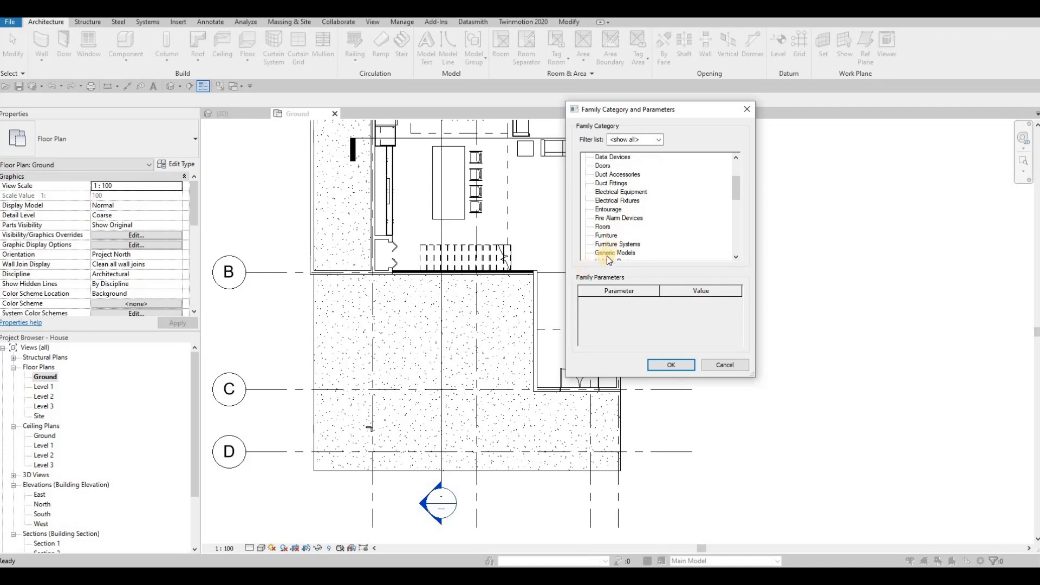
# Create an in-place generic model named Generic Models 15 and sketch its rectangular extrusion along the entrance-door wall, extending about 1349 mm outward
pyautogui.click(670, 365)
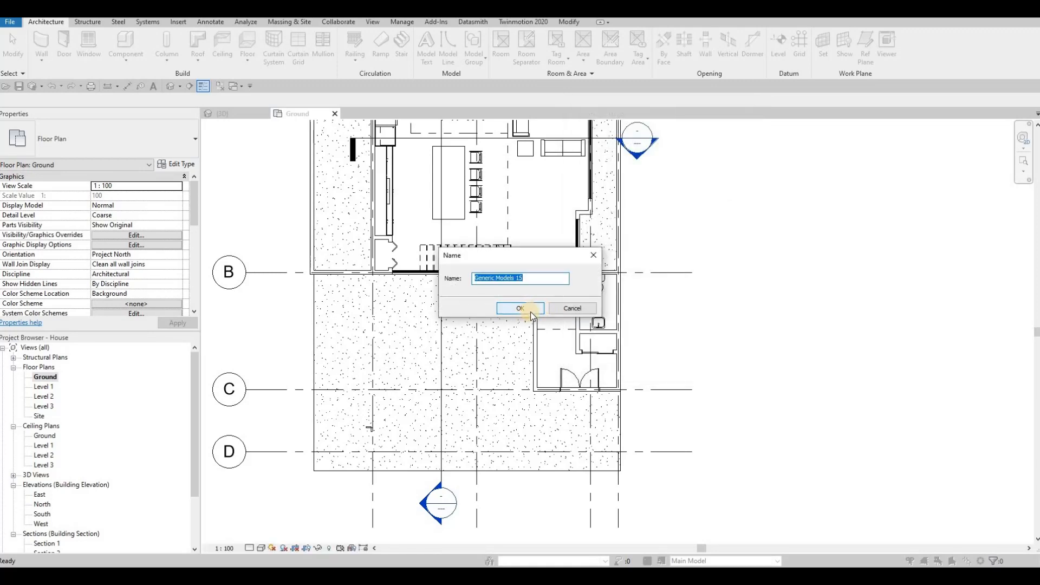
pyautogui.click(531, 311)
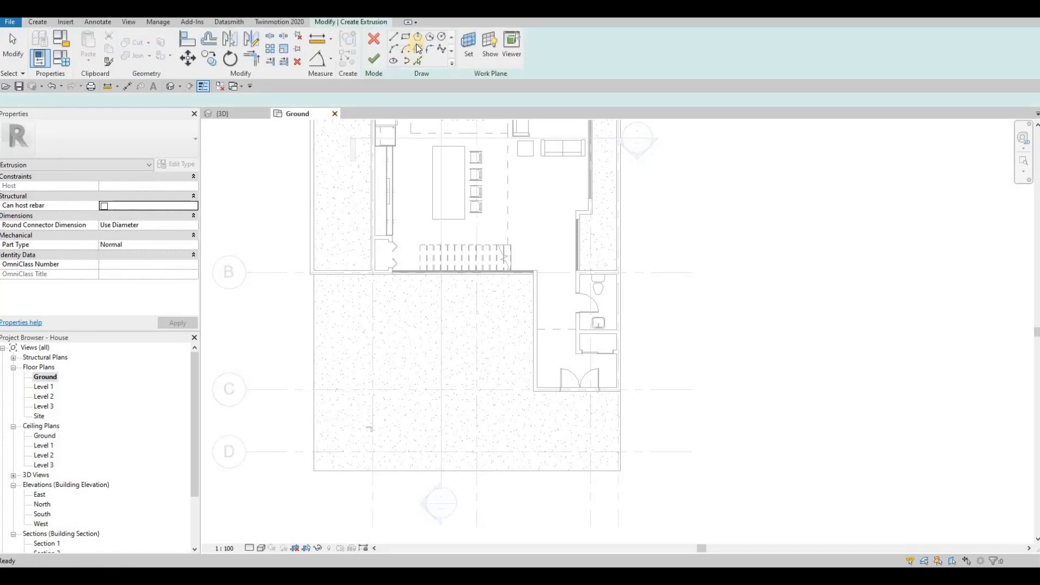
pyautogui.click(408, 39)
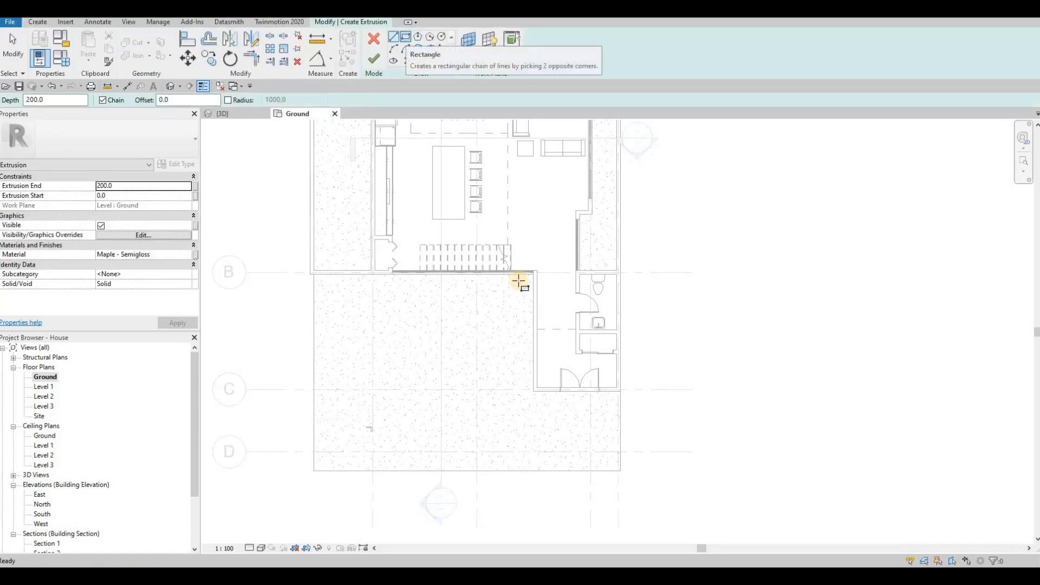
pyautogui.scroll(2, 558, 418)
pyautogui.scroll(2, 484, 340)
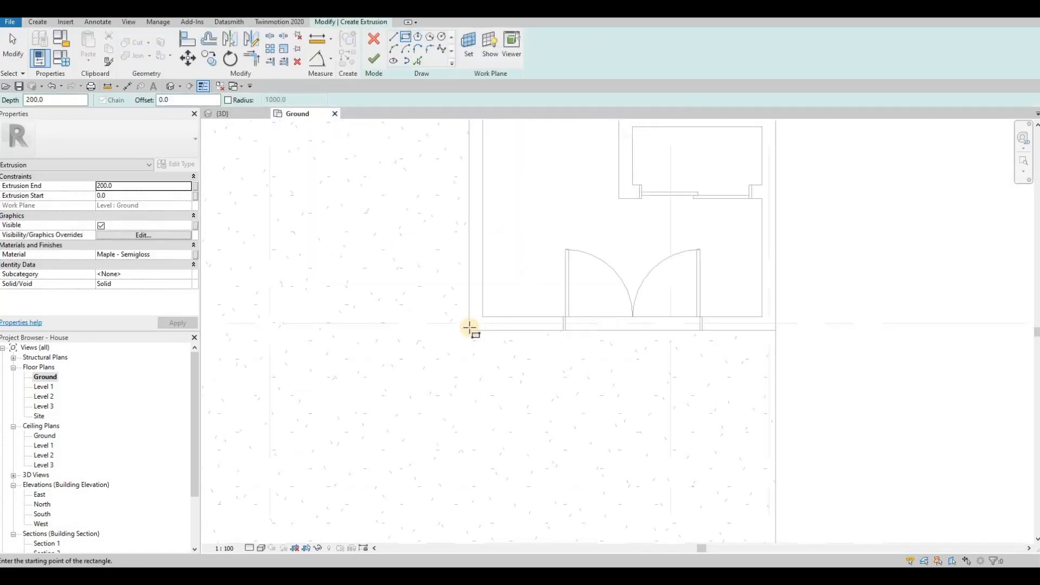
pyautogui.click(469, 329)
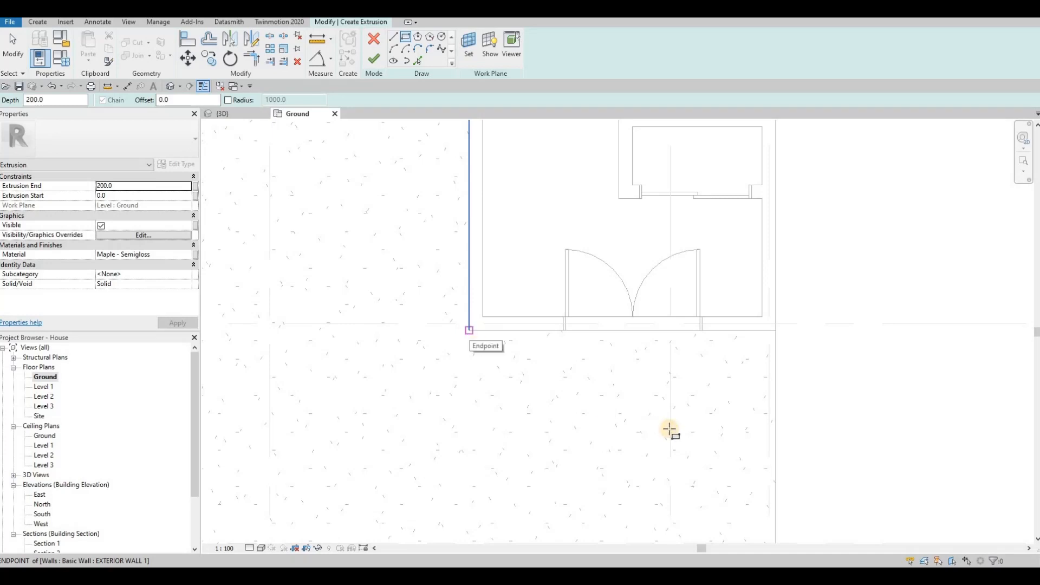
pyautogui.click(772, 451)
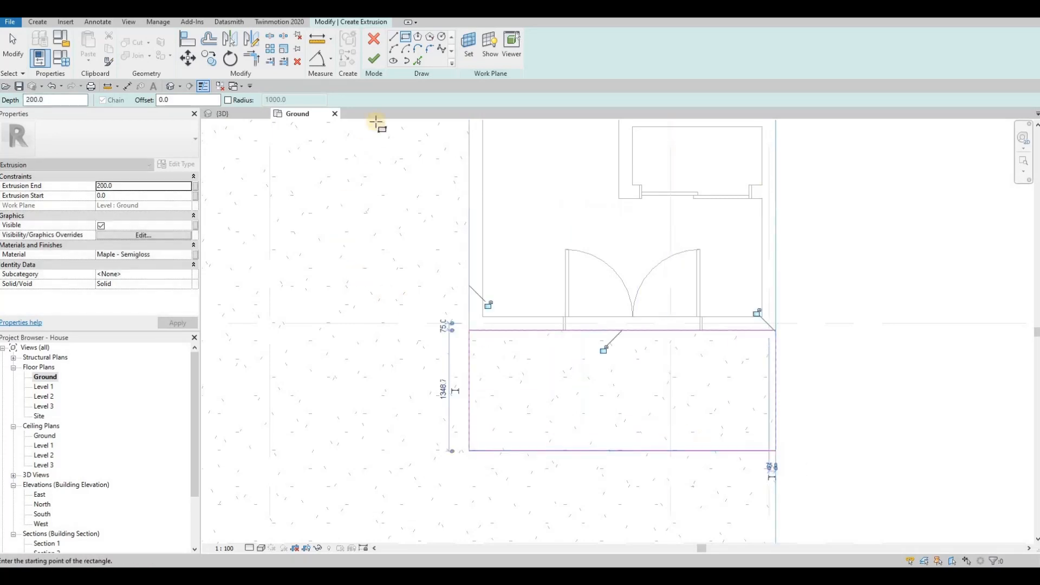
pyautogui.press('Escape')
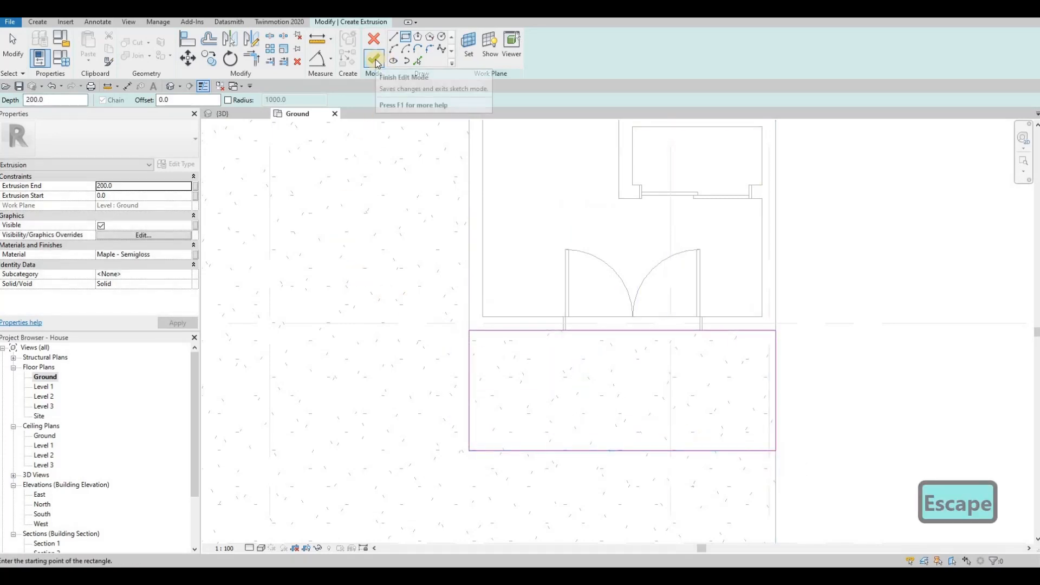
pyautogui.click(375, 60)
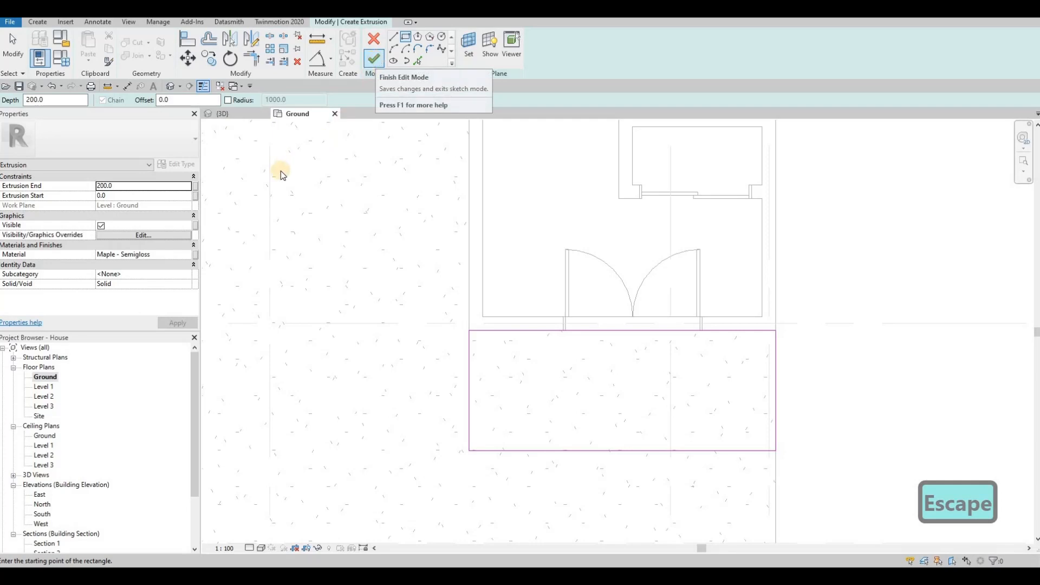
# Assign the Concrete, C60/75 material from the AEC Materials concrete library to the extrusion
pyautogui.click(175, 255)
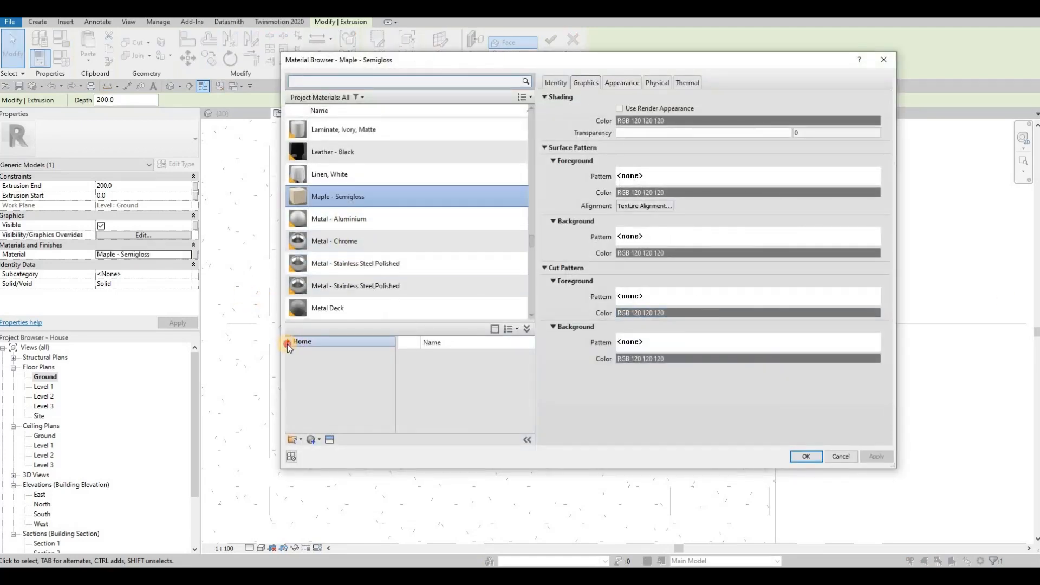
pyautogui.click(288, 344)
pyautogui.click(292, 362)
pyautogui.click(326, 393)
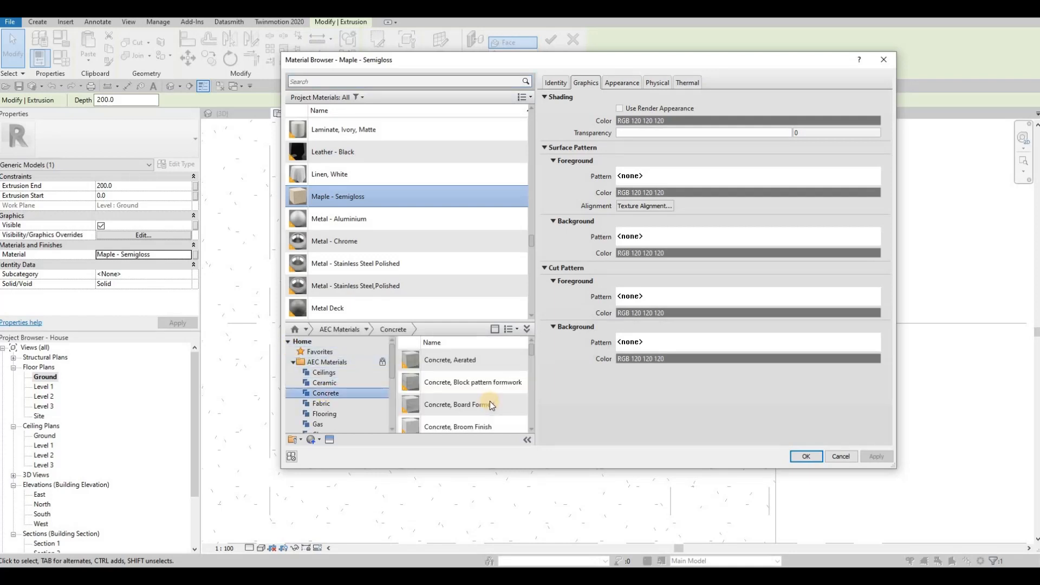
pyautogui.scroll(-3, 491, 406)
pyautogui.scroll(-2, 499, 411)
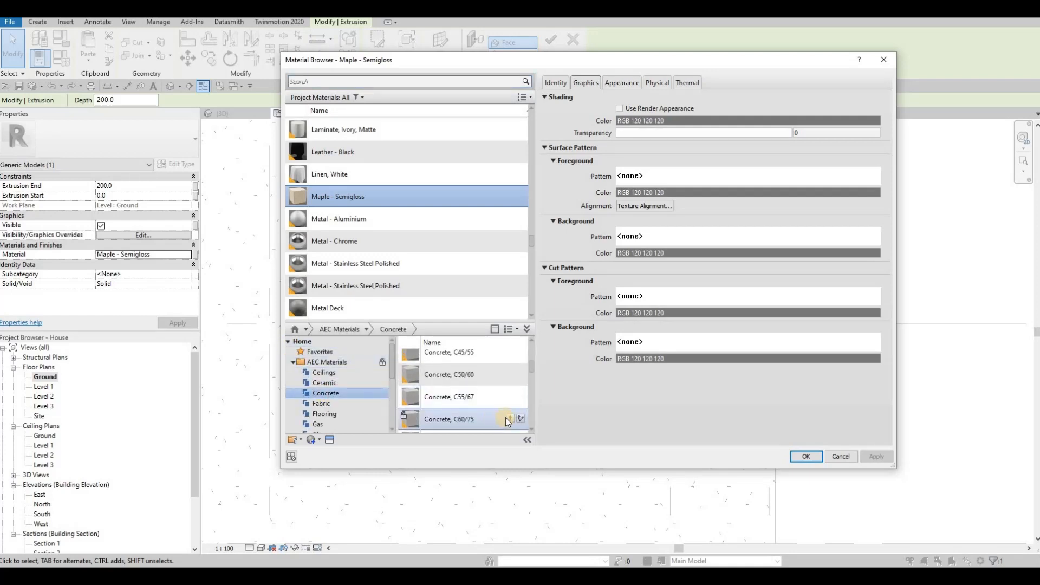
pyautogui.click(509, 418)
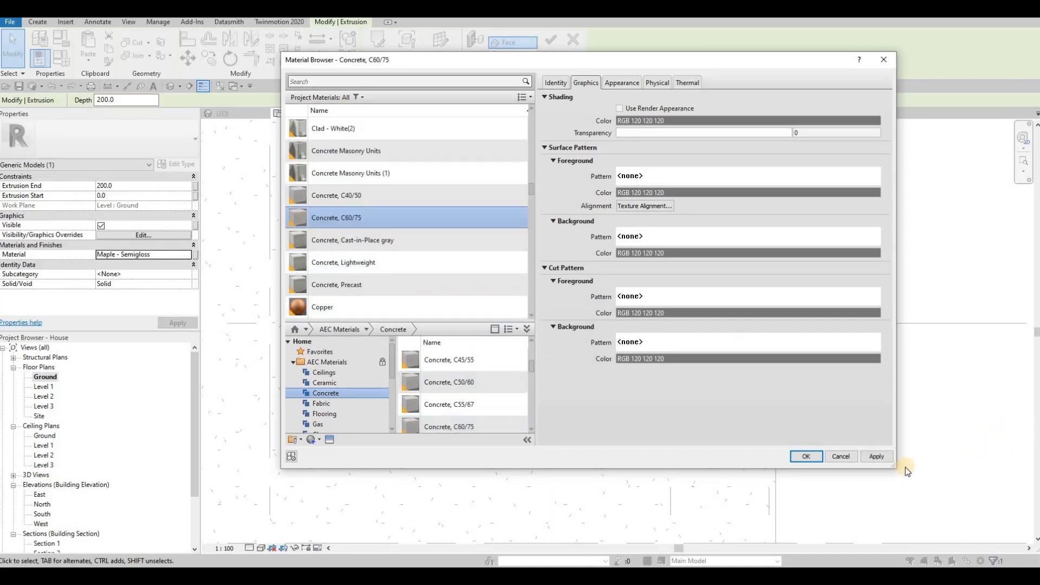
pyautogui.click(818, 458)
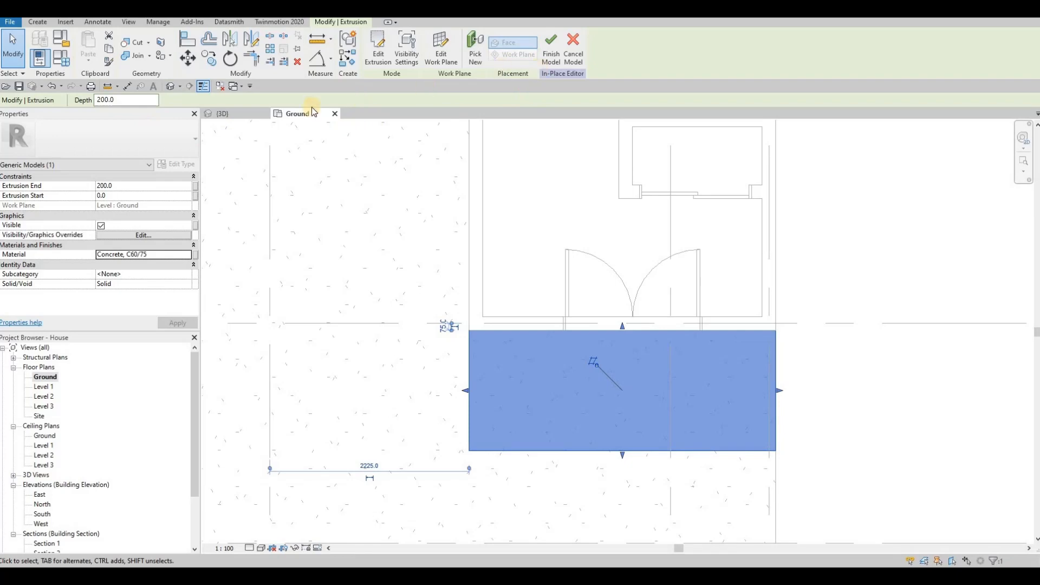
# Open the 3D view showing the entrance slab in front of the double doors
pyautogui.hotkey('ctrl', 'Tab')
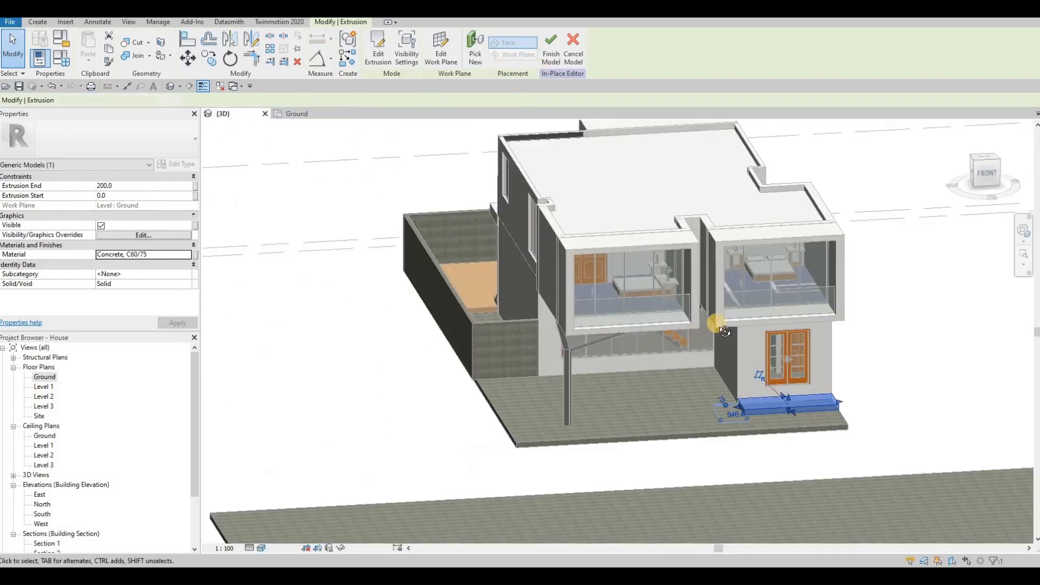
pyautogui.keyDown('shift'); pyautogui.moveTo(825, 338); pyautogui.dragTo(808, 404, button='middle'); pyautogui.keyUp('shift')
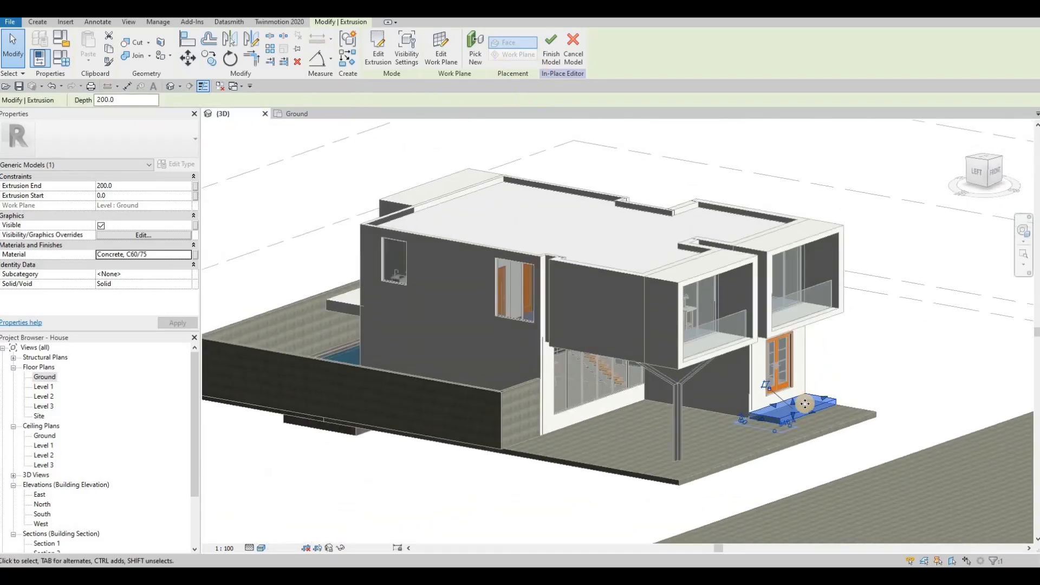
pyautogui.scroll(5, 808, 404)
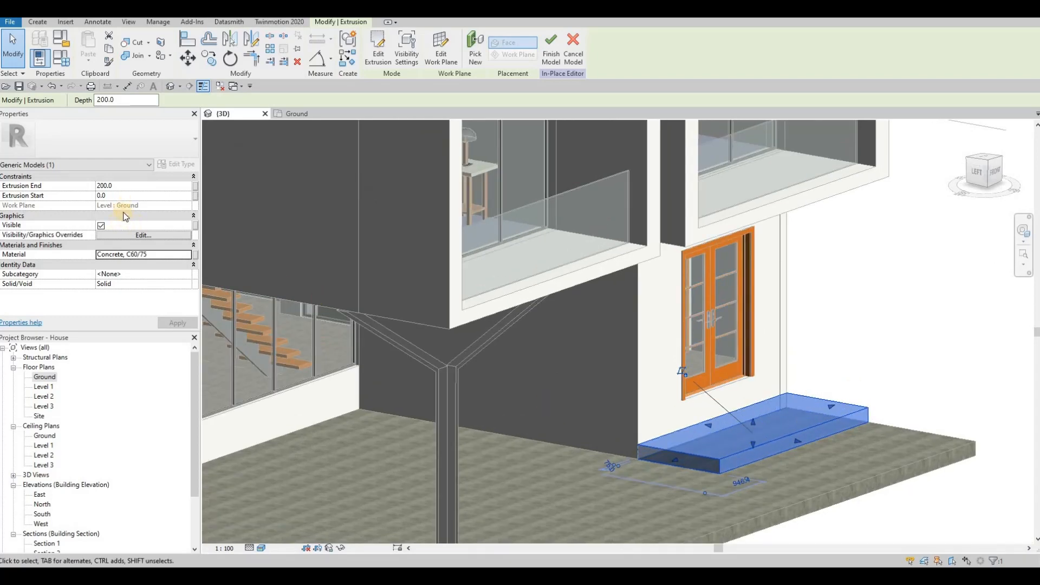
# Set the entrance slab's Extrusion End to 180 mm
pyautogui.click(127, 188)
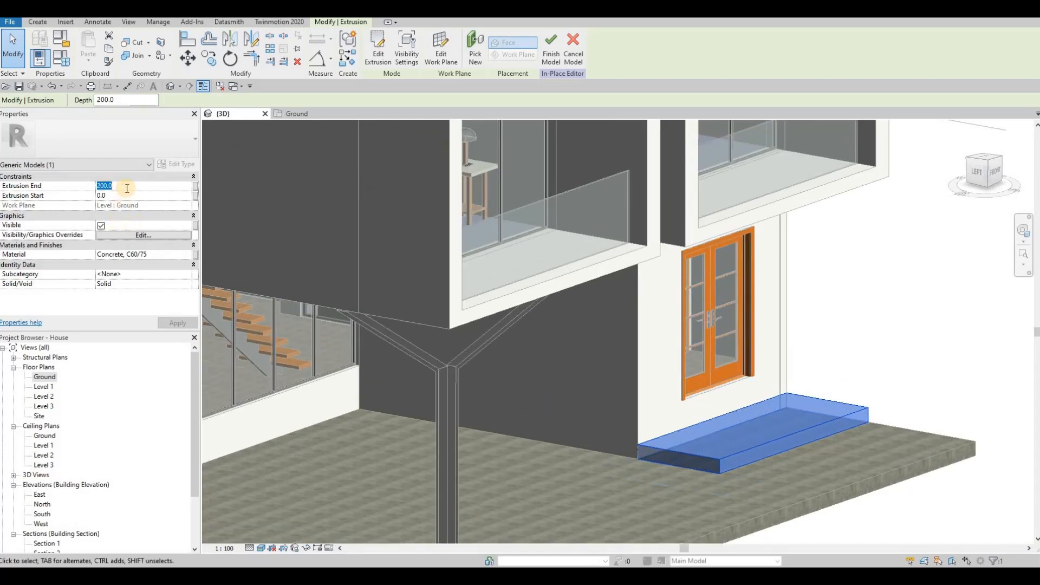
pyautogui.write('180')
pyautogui.press('Return')
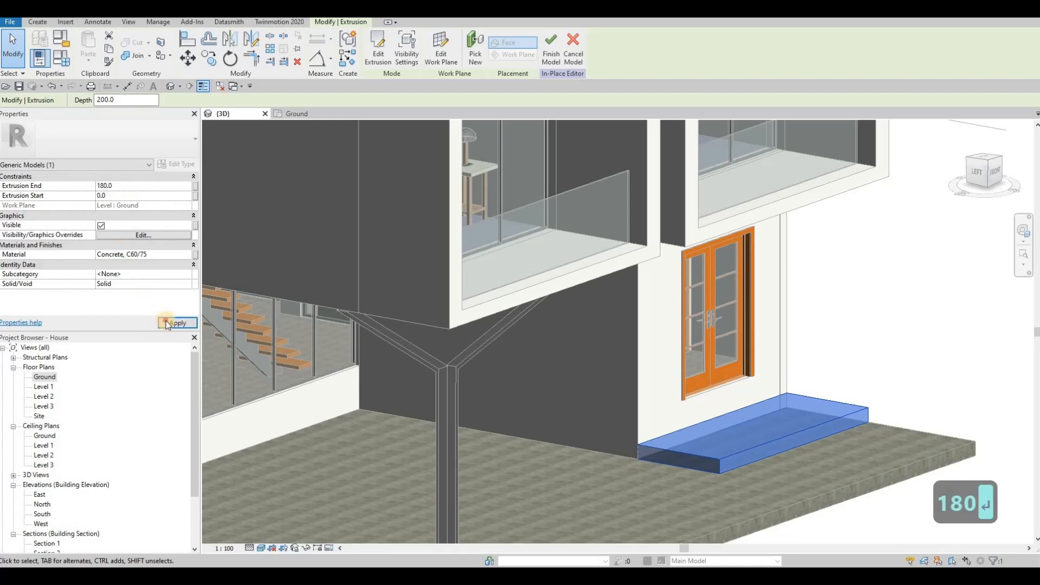
pyautogui.click(167, 324)
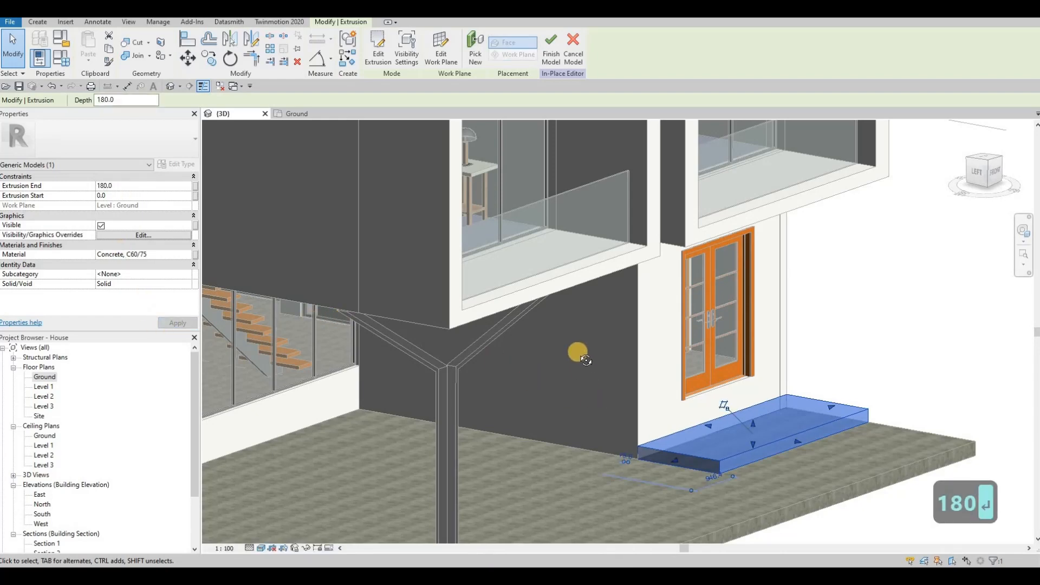
# Set the entrance slab's Extrusion End to 150 mm and deselect it
pyautogui.keyDown('shift'); pyautogui.moveTo(558, 371); pyautogui.dragTo(506, 392, button='middle'); pyautogui.keyUp('shift')
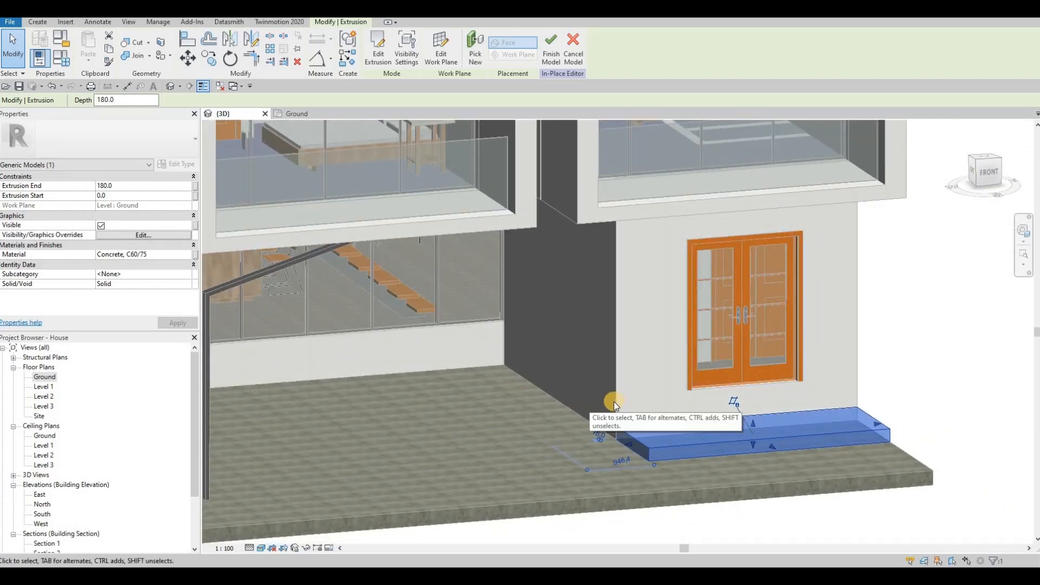
pyautogui.keyDown('shift'); pyautogui.moveTo(613, 402); pyautogui.dragTo(706, 409, button='middle'); pyautogui.keyUp('shift')
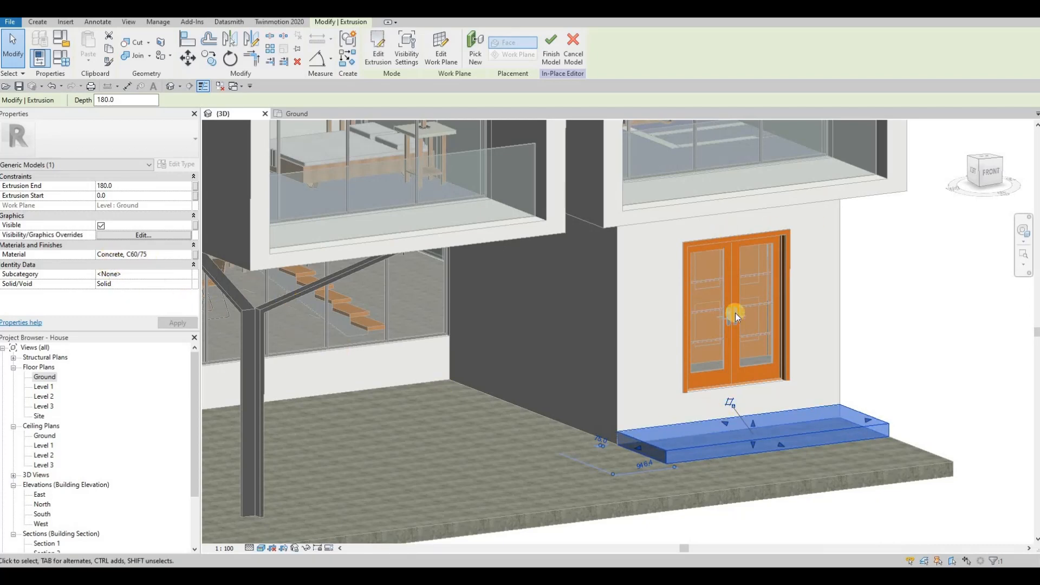
pyautogui.press('F1')
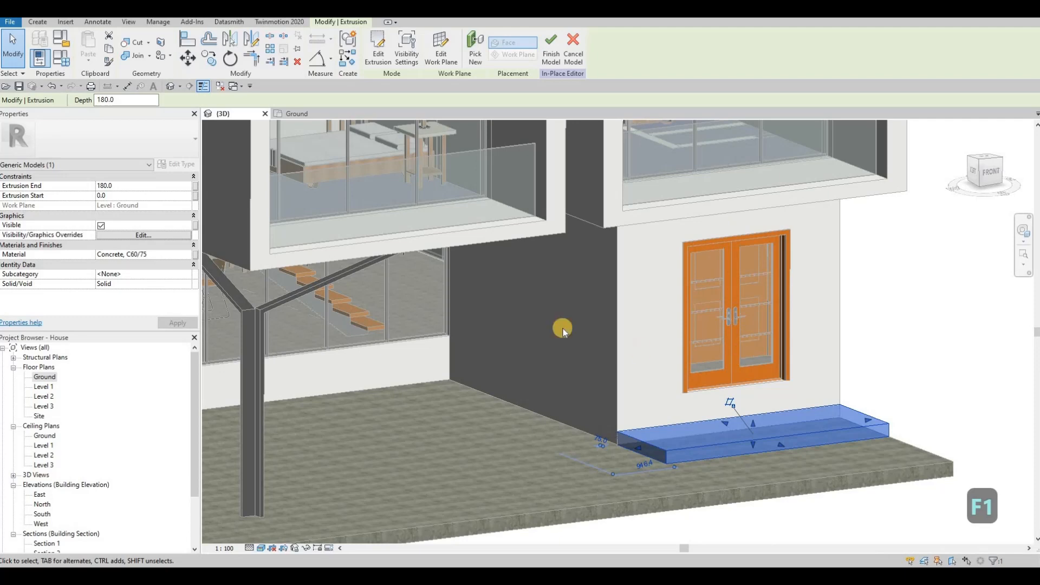
pyautogui.click(127, 188)
pyautogui.write('150')
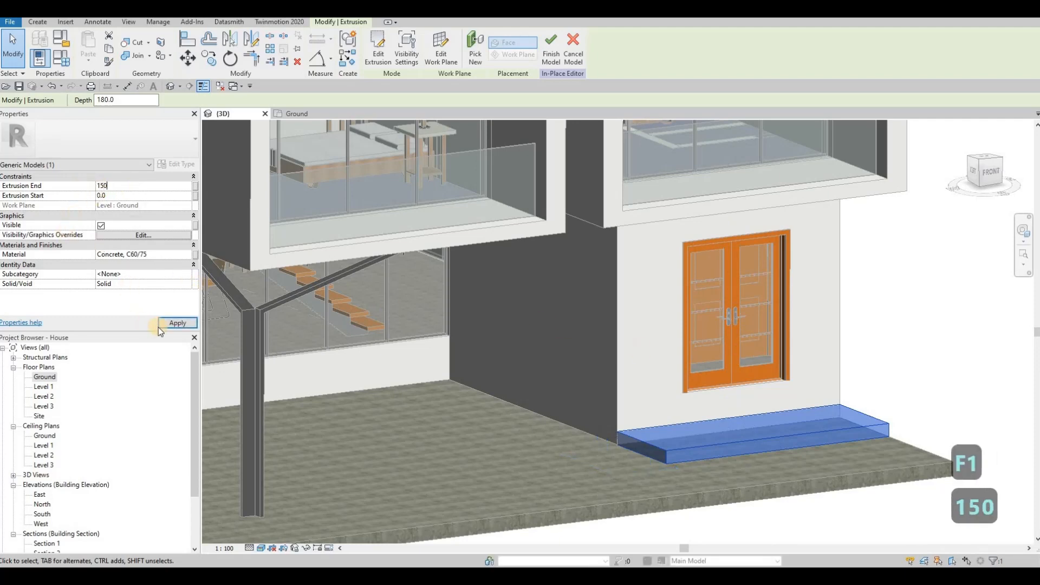
pyautogui.click(179, 322)
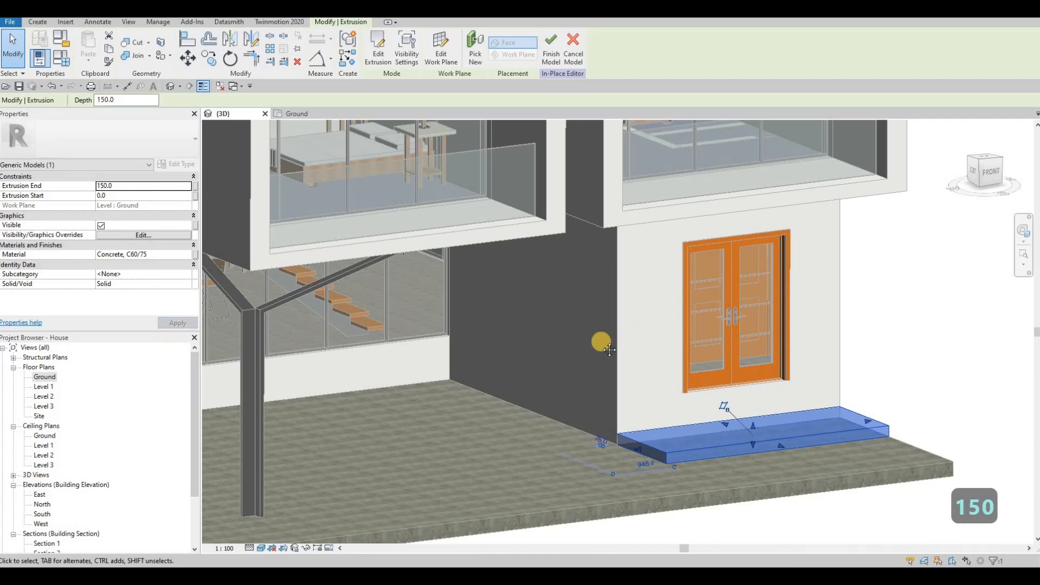
pyautogui.scroll(5, 638, 399)
pyautogui.press('Escape')
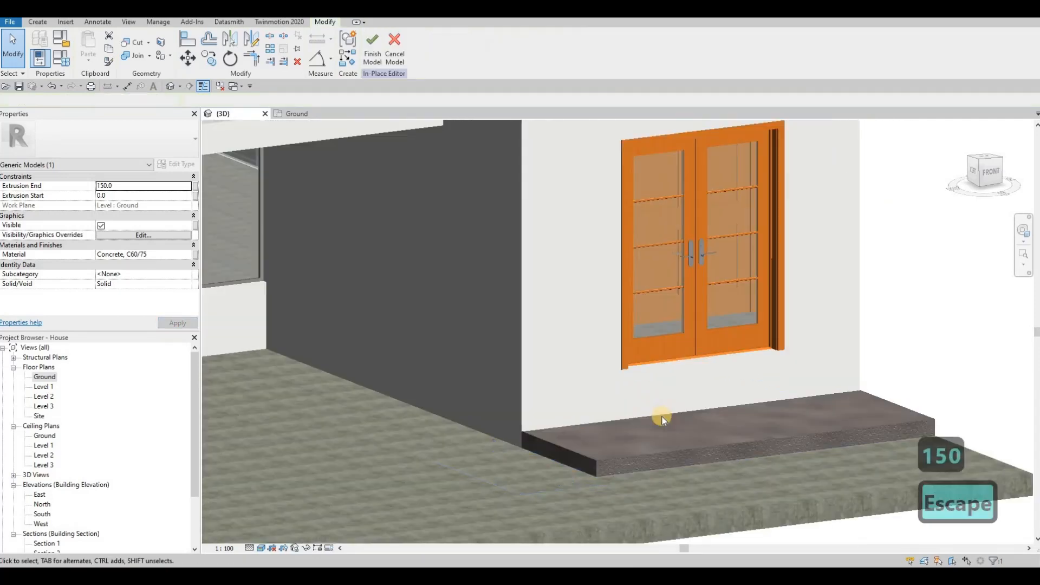
# Start a void sweep on the entrance slab, using its three exposed top edges as the picked path
pyautogui.click(600, 451)
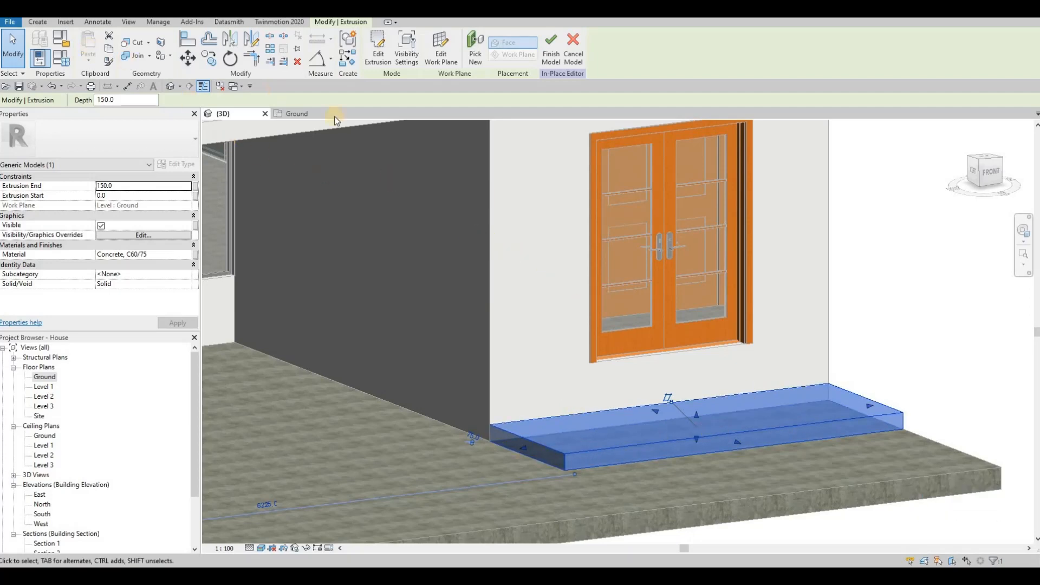
pyautogui.click(37, 22)
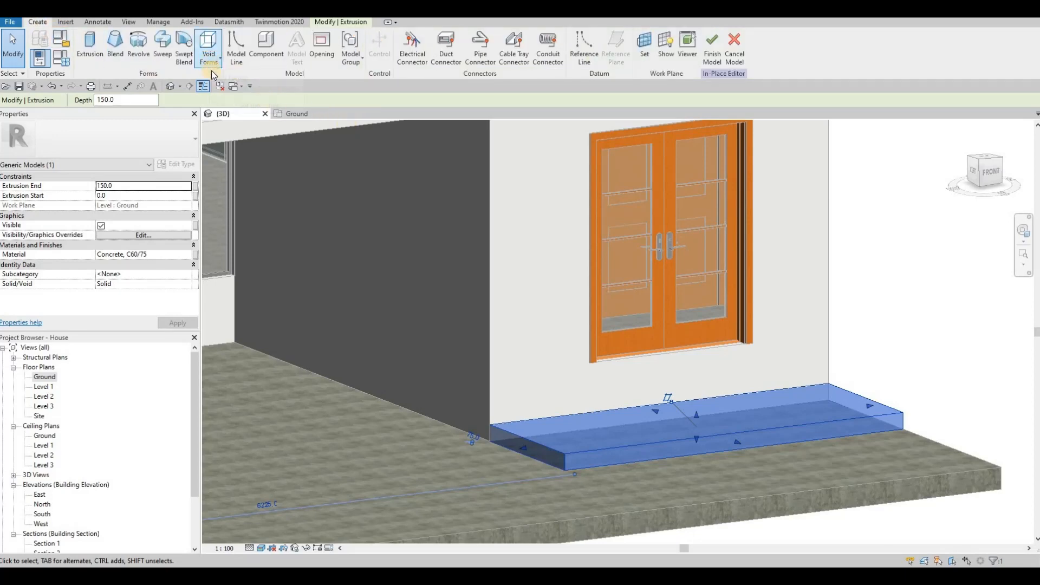
pyautogui.click(209, 54)
pyautogui.click(233, 147)
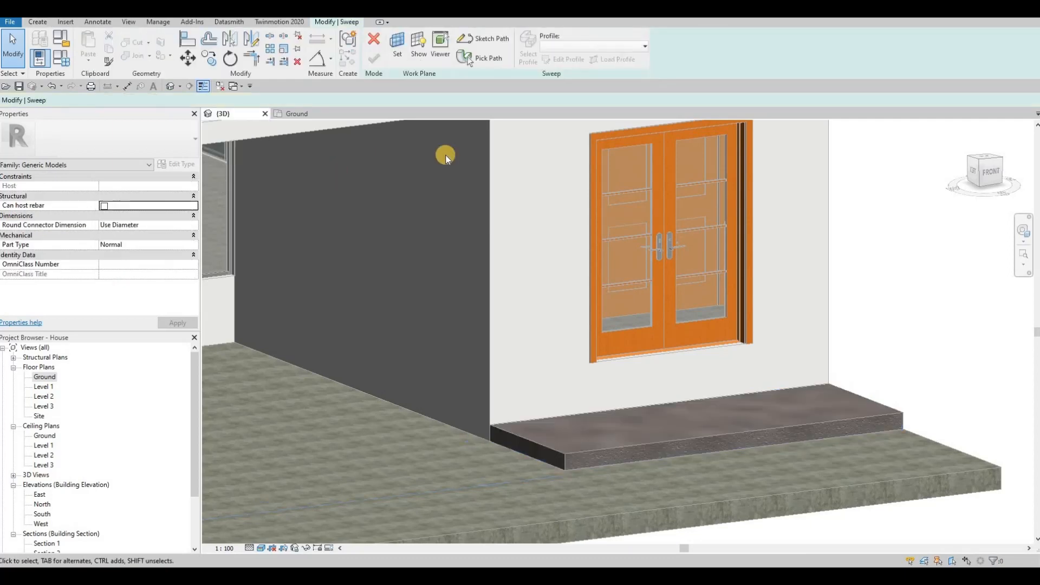
pyautogui.click(485, 63)
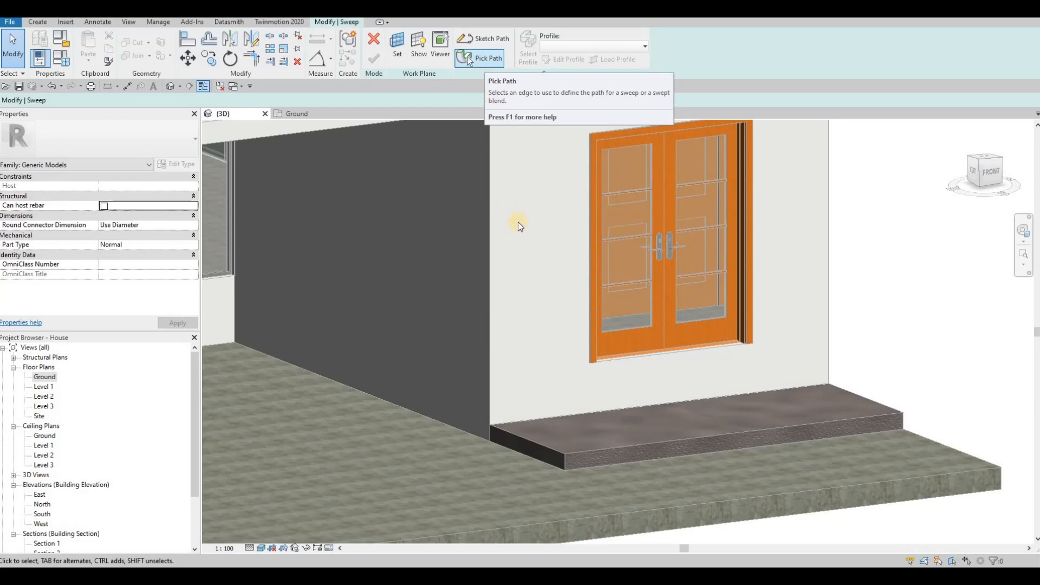
pyautogui.click(522, 438)
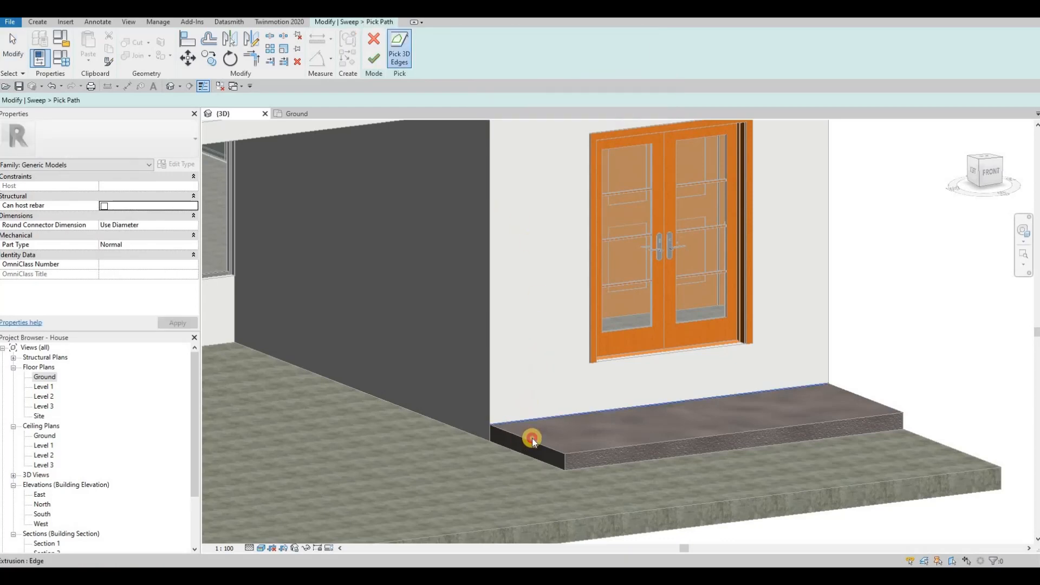
pyautogui.click(870, 399)
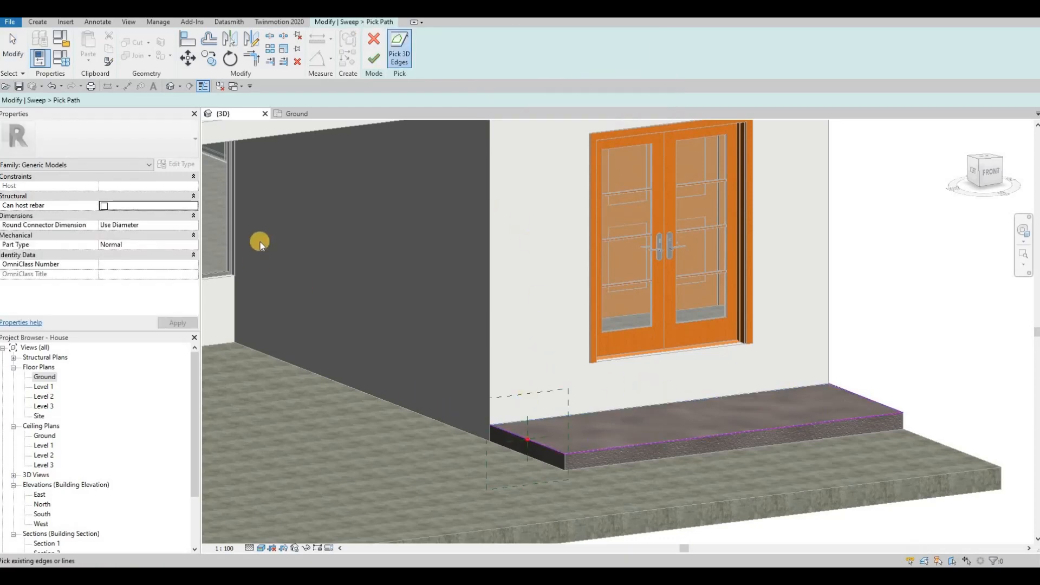
pyautogui.click(374, 58)
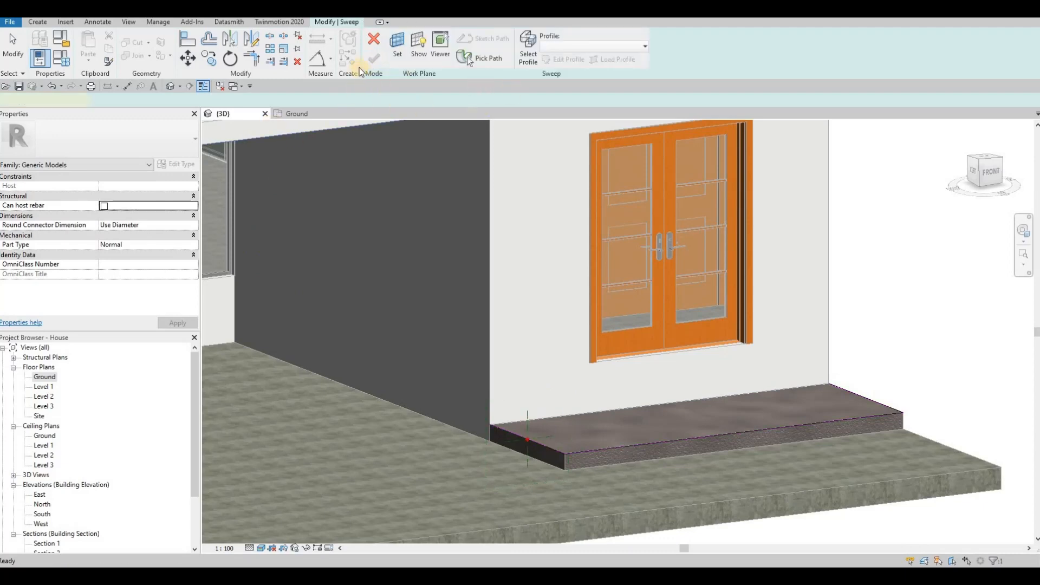
# Open the void sweep's profile for editing and draw a short vertical guide line down the slab's side face from the path's reference point
pyautogui.click(344, 23)
pyautogui.click(561, 61)
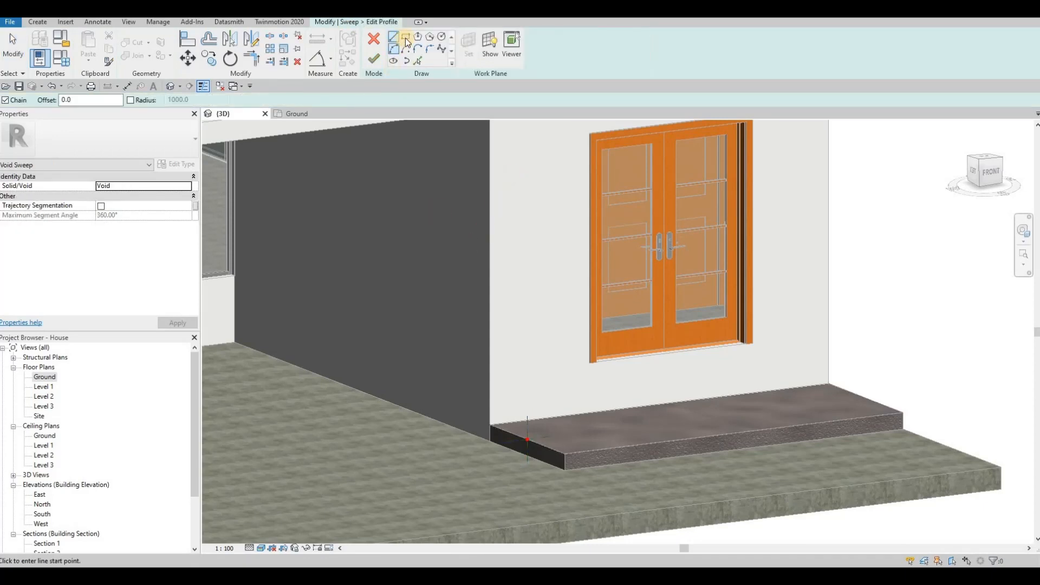
pyautogui.click(405, 40)
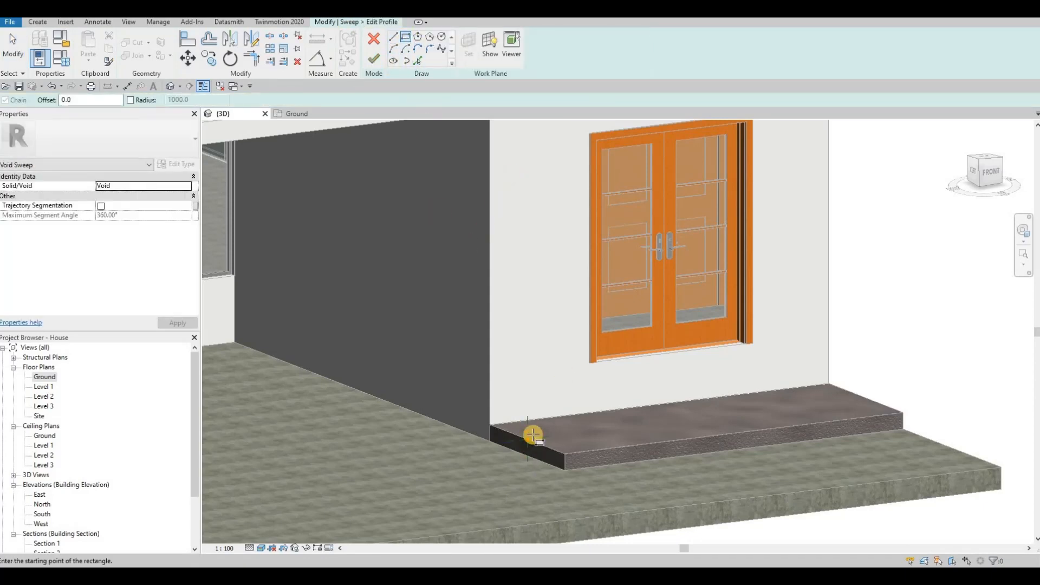
pyautogui.scroll(4, 529, 437)
pyautogui.scroll(2, 524, 410)
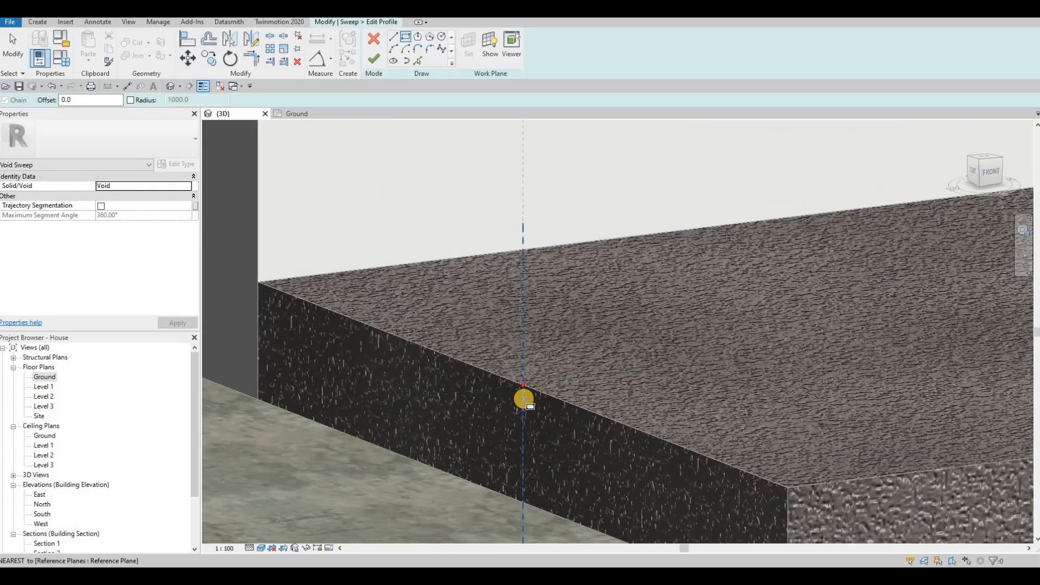
pyautogui.scroll(3, 522, 379)
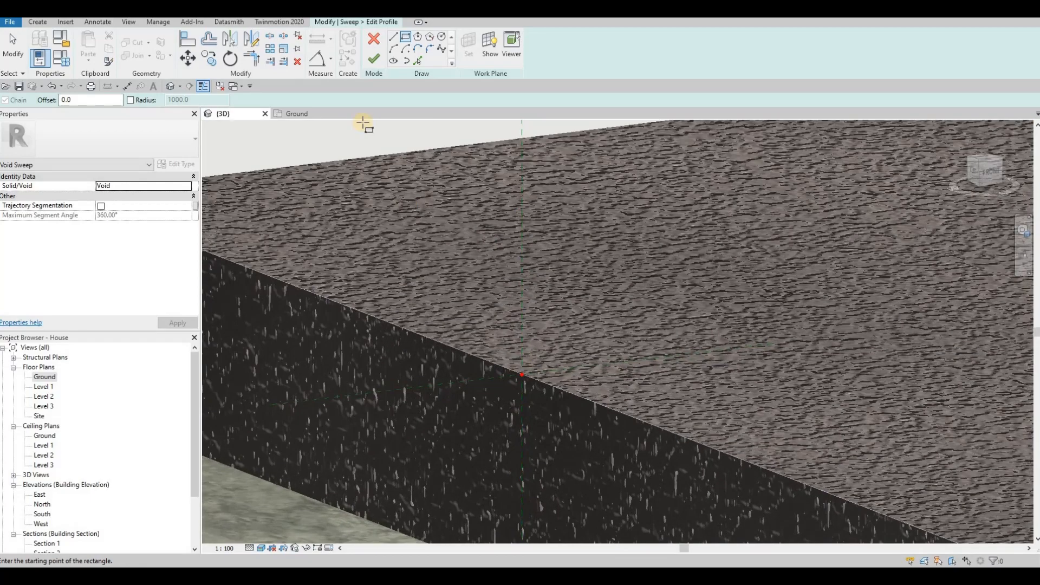
pyautogui.click(394, 36)
pyautogui.click(523, 378)
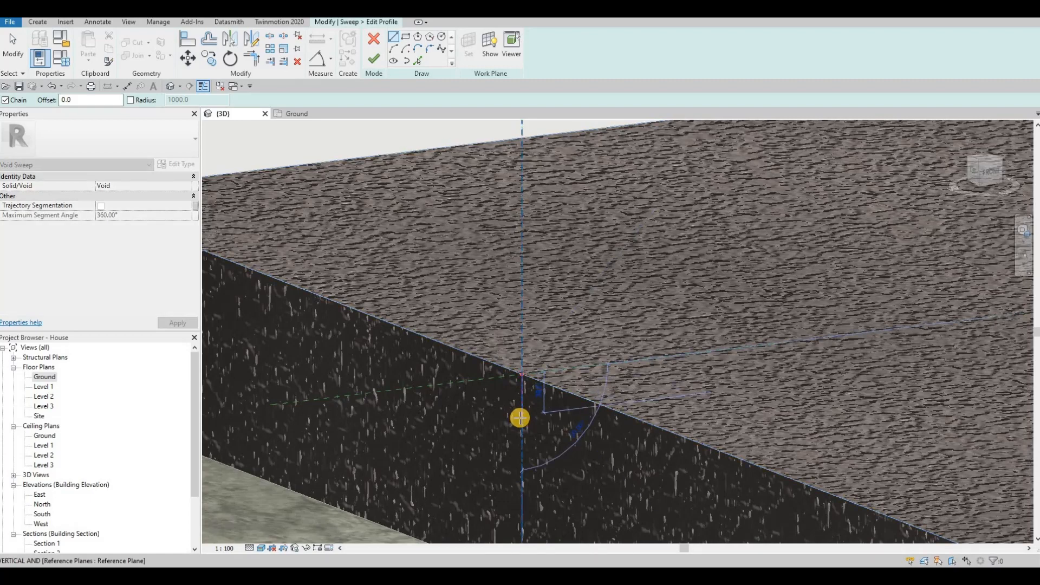
pyautogui.scroll(3, 521, 416)
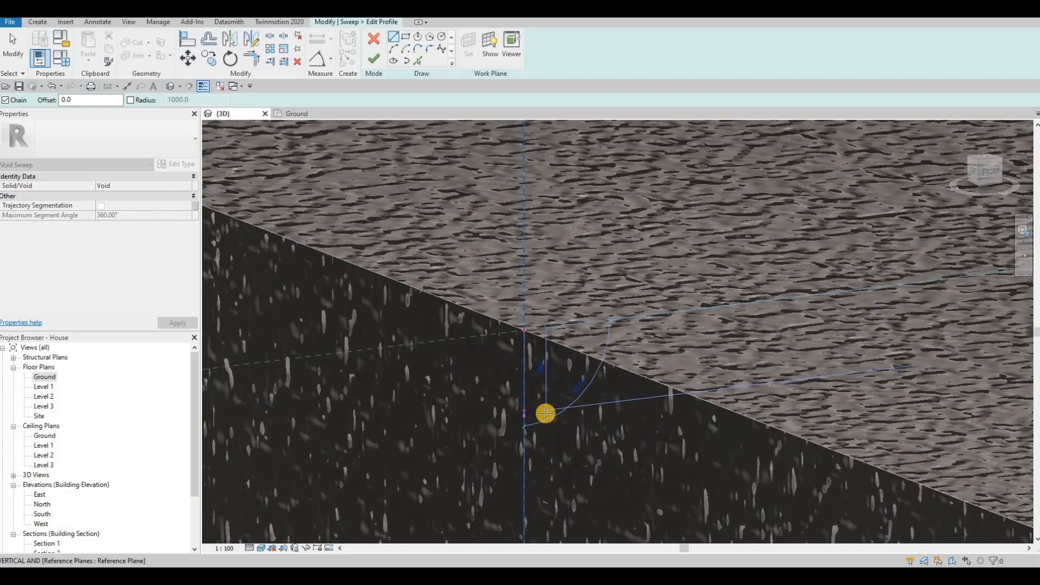
pyautogui.click(545, 413)
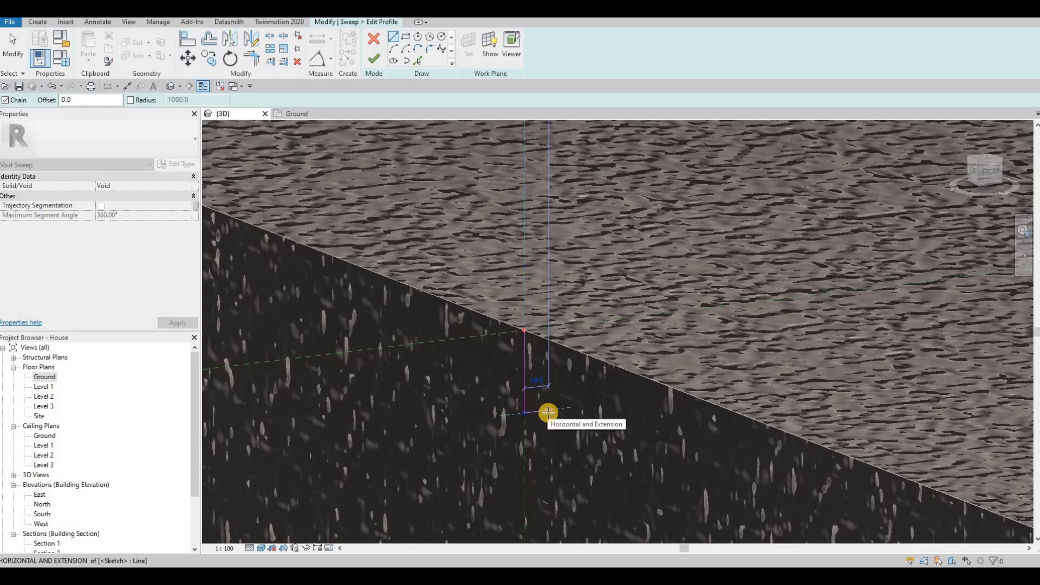
# Sketch the remaining sides of a small square inward from the guide line's lower end and end the line chain
pyautogui.click(548, 412)
pyautogui.click(548, 437)
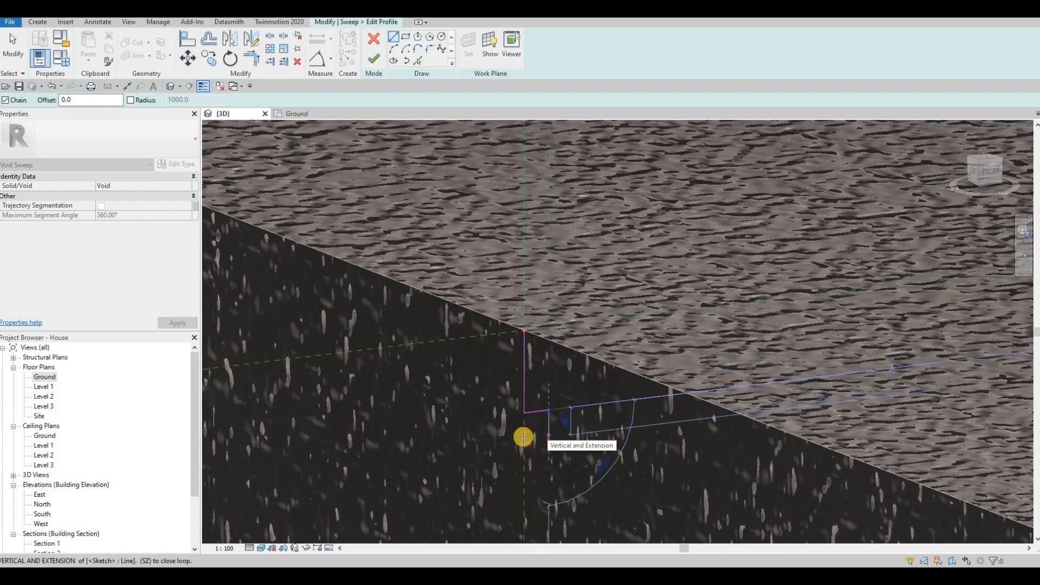
pyautogui.click(527, 433)
pyautogui.press('Escape')
pyautogui.press('Escape')
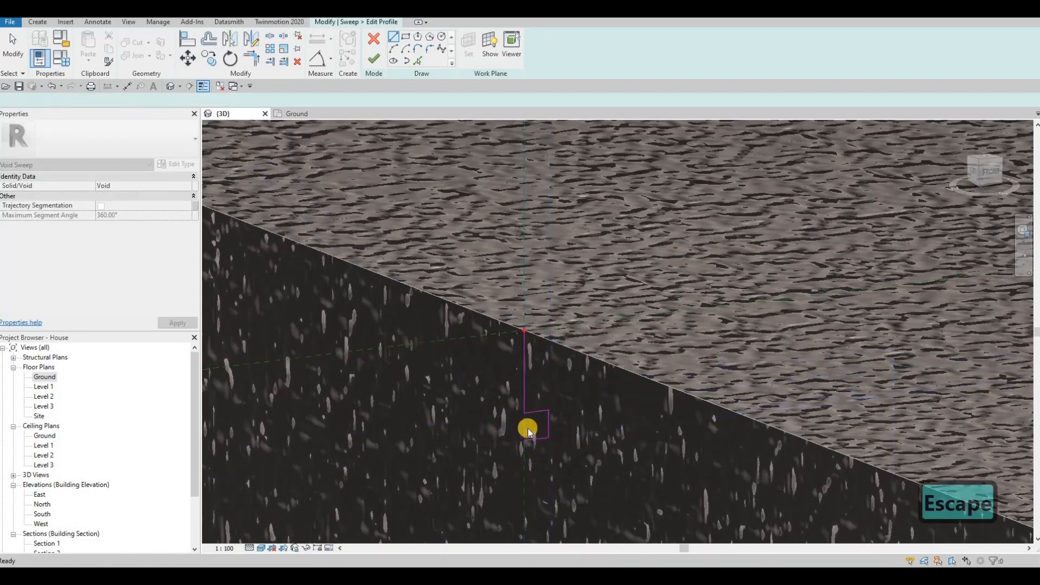
# Move the guide line's upper endpoint down to the square's open corner so the line closes the profile
pyautogui.click(523, 352)
pyautogui.moveTo(524, 330); pyautogui.dragTo(525, 441)
pyautogui.press('Escape')
pyautogui.press('Escape')
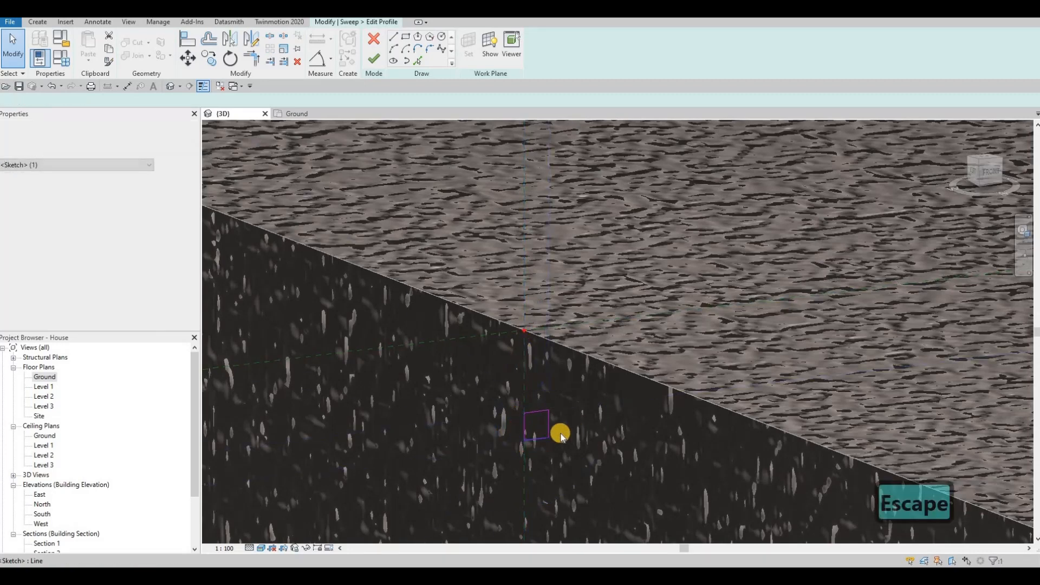
# Finish the square profile and complete the void sweep along the slab's edges
pyautogui.scroll(-2, 512, 370)
pyautogui.scroll(-2, 476, 187)
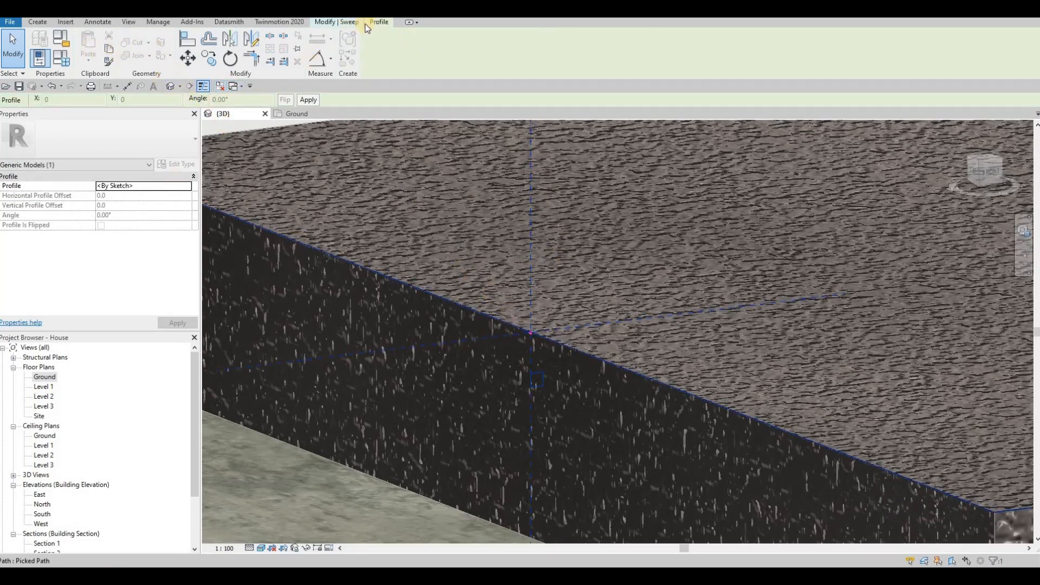
pyautogui.click(349, 23)
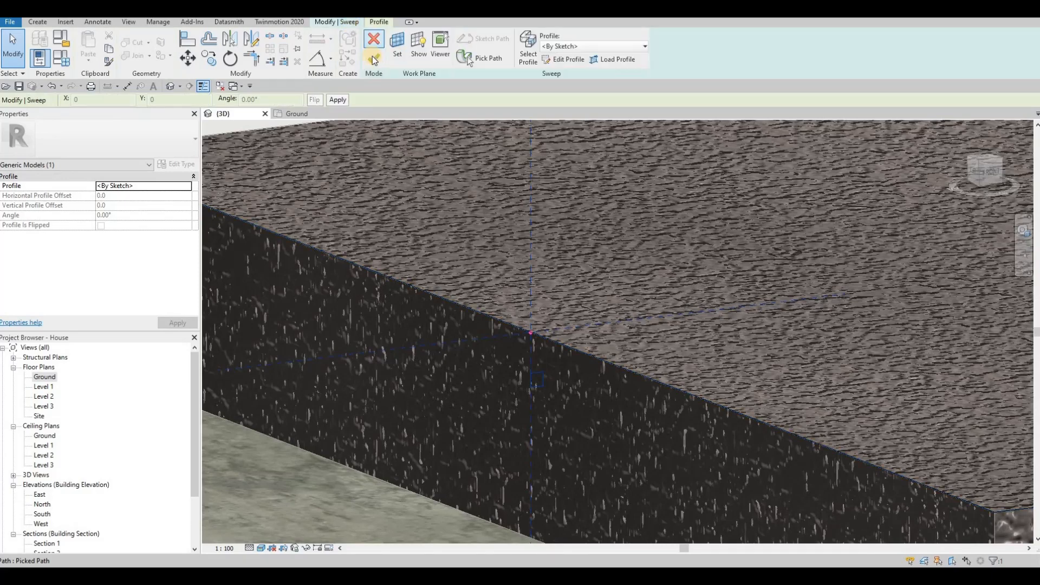
pyautogui.click(361, 69)
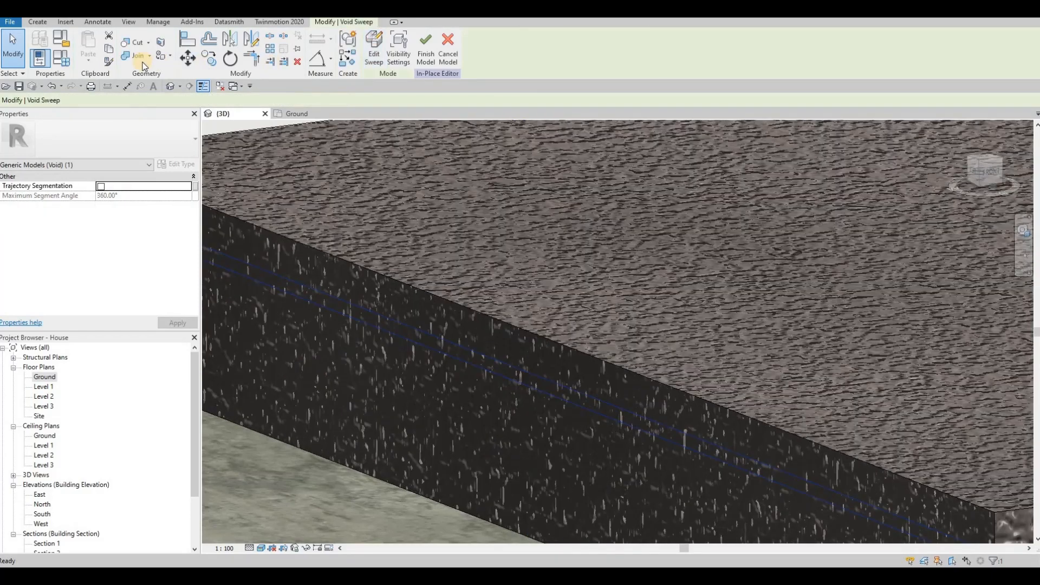
# Start the Cut Geometry command and examine the groove along the slab's side and front faces
pyautogui.click(135, 43)
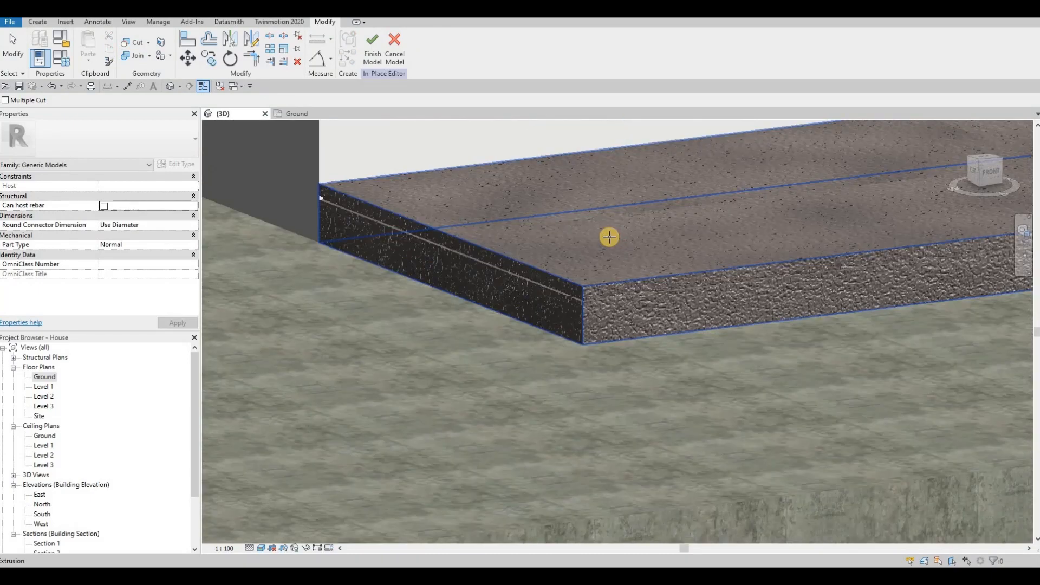
pyautogui.keyDown('shift'); pyautogui.moveTo(609, 237); pyautogui.dragTo(680, 242, button='middle'); pyautogui.keyUp('shift')
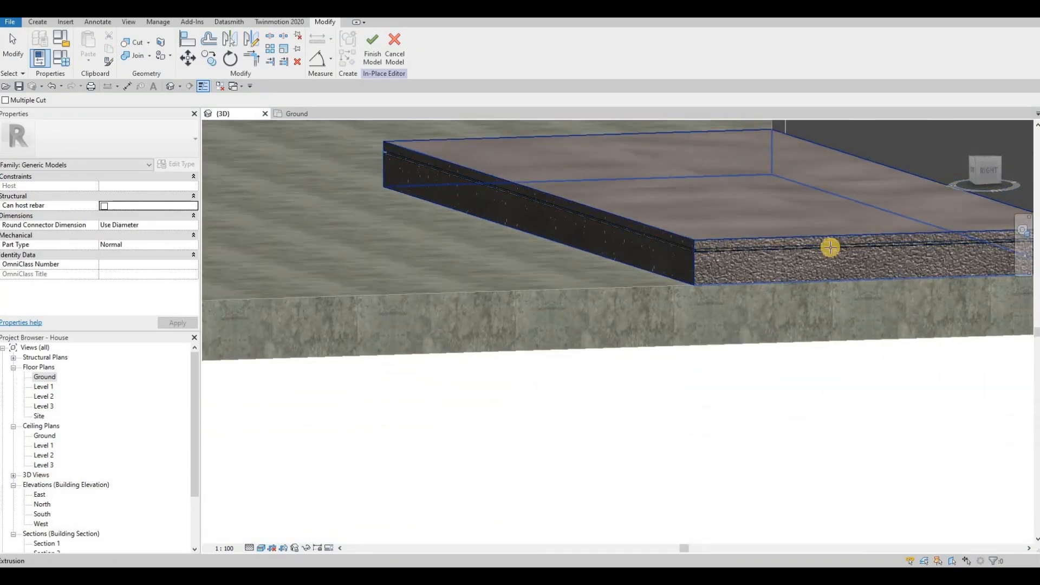
pyautogui.keyDown('shift'); pyautogui.moveTo(760, 249); pyautogui.dragTo(340, 250, button='middle'); pyautogui.keyUp('shift')
pyautogui.scroll(5, 340, 250)
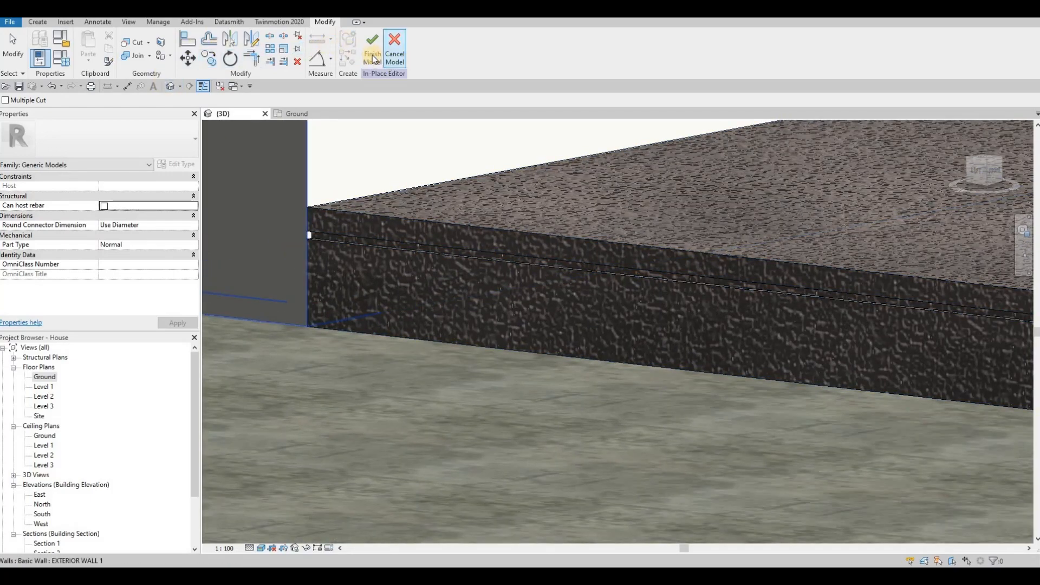
pyautogui.click(37, 21)
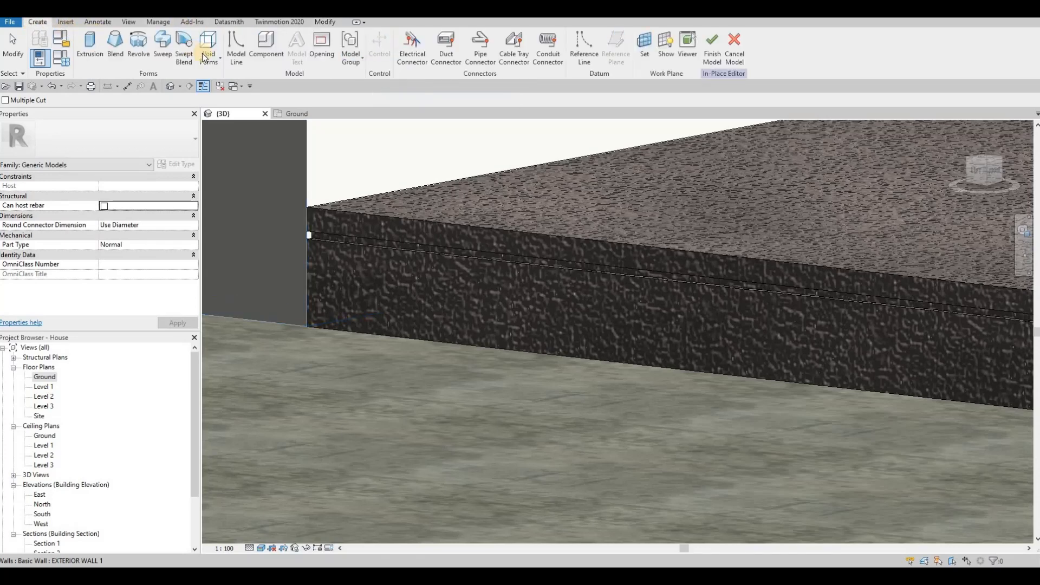
pyautogui.click(326, 23)
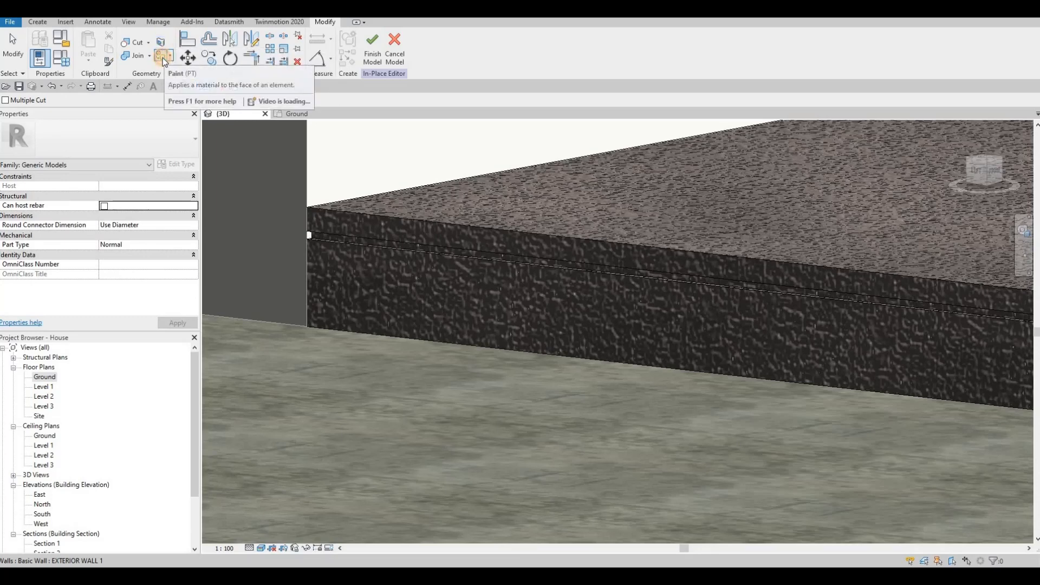
pyautogui.click(163, 58)
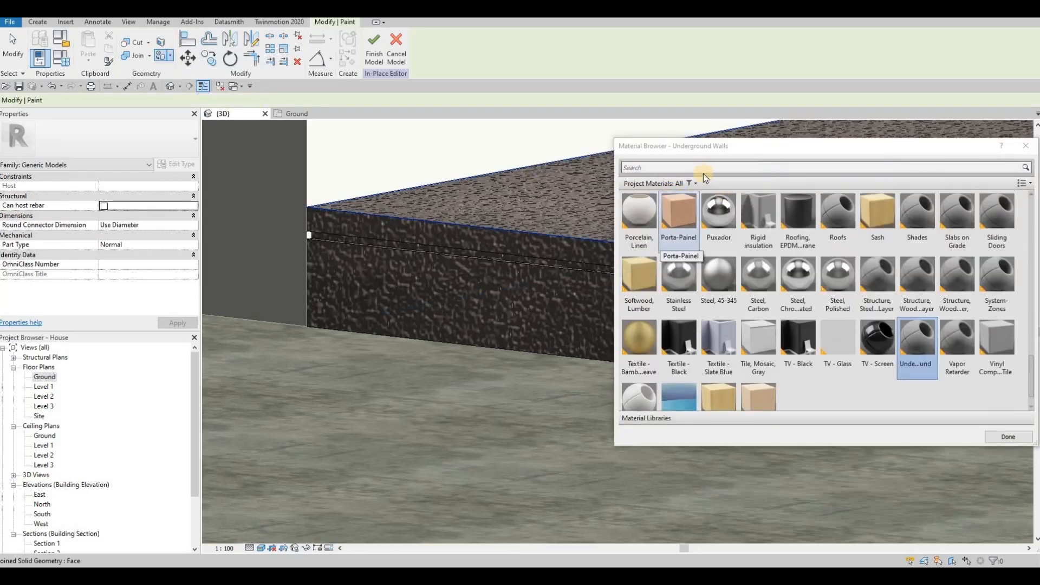
pyautogui.click(697, 168)
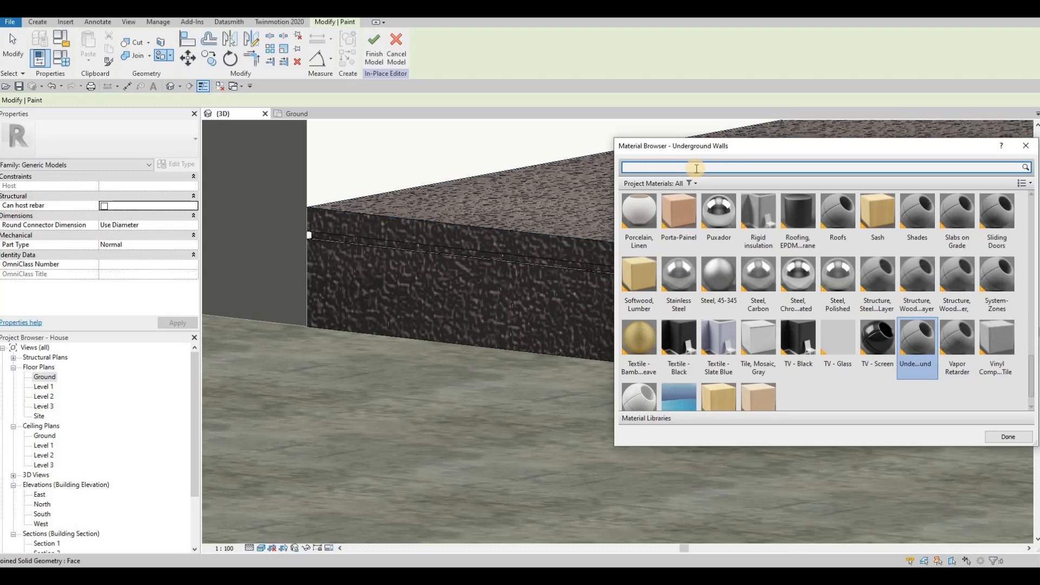
pyautogui.write('lu')
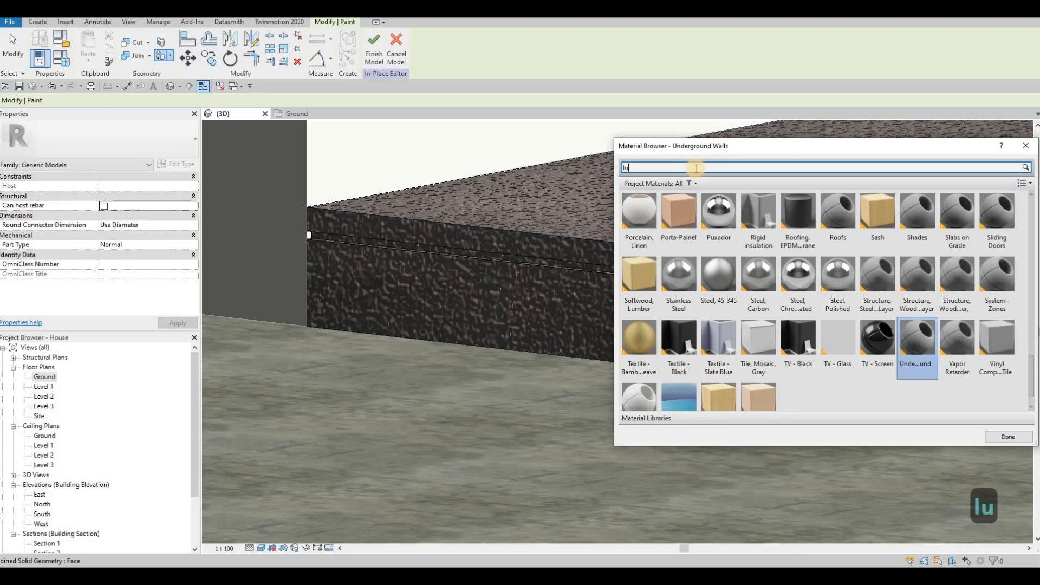
pyautogui.write('mi')
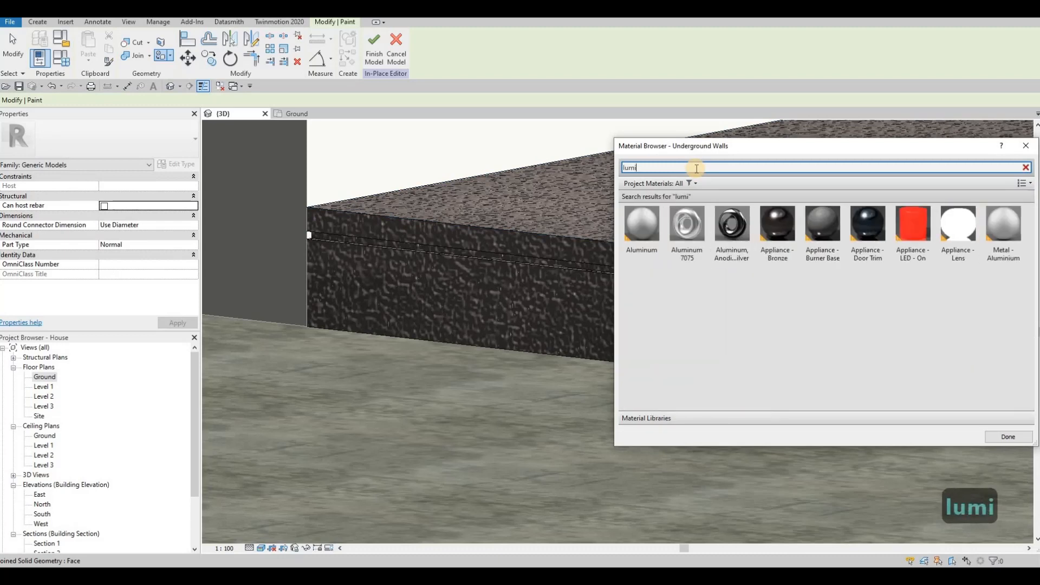
pyautogui.press('BackSpace')
pyautogui.press('BackSpace')
pyautogui.press('BackSpace')
pyautogui.press('BackSpace')
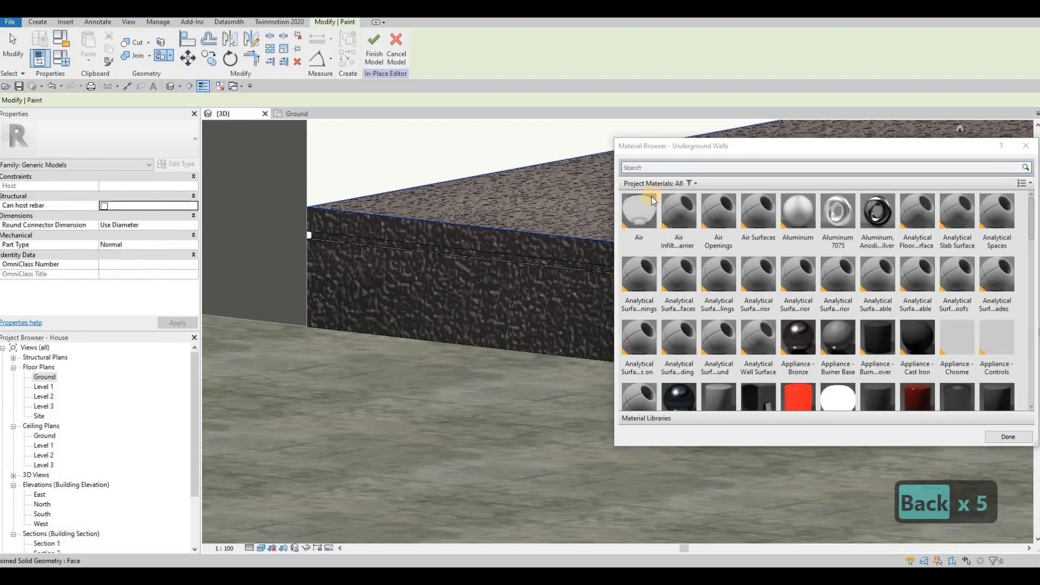
pyautogui.click(1025, 145)
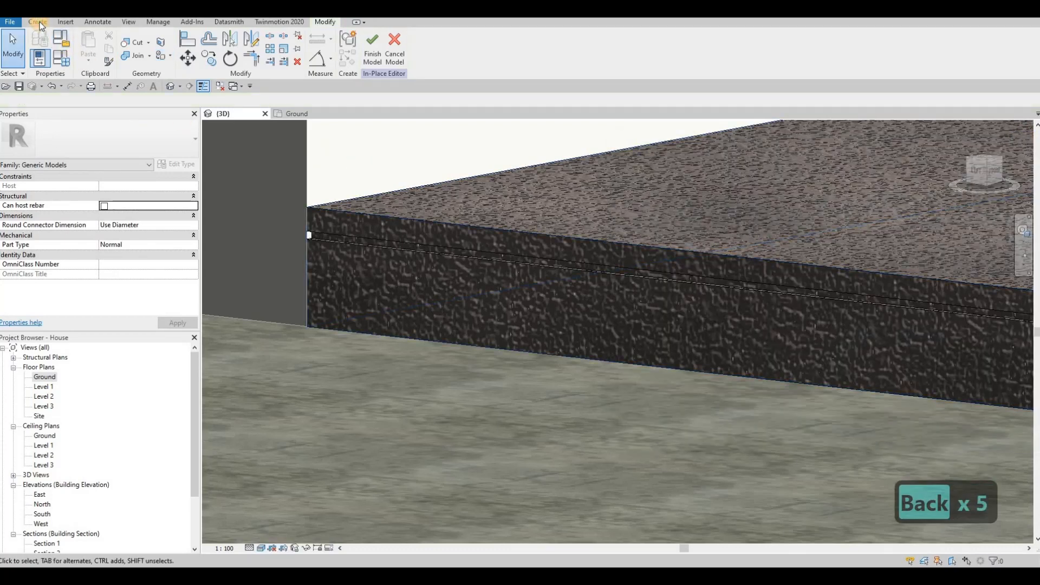
# Start a new solid extrusion in the in-place model
pyautogui.click(41, 21)
pyautogui.click(87, 56)
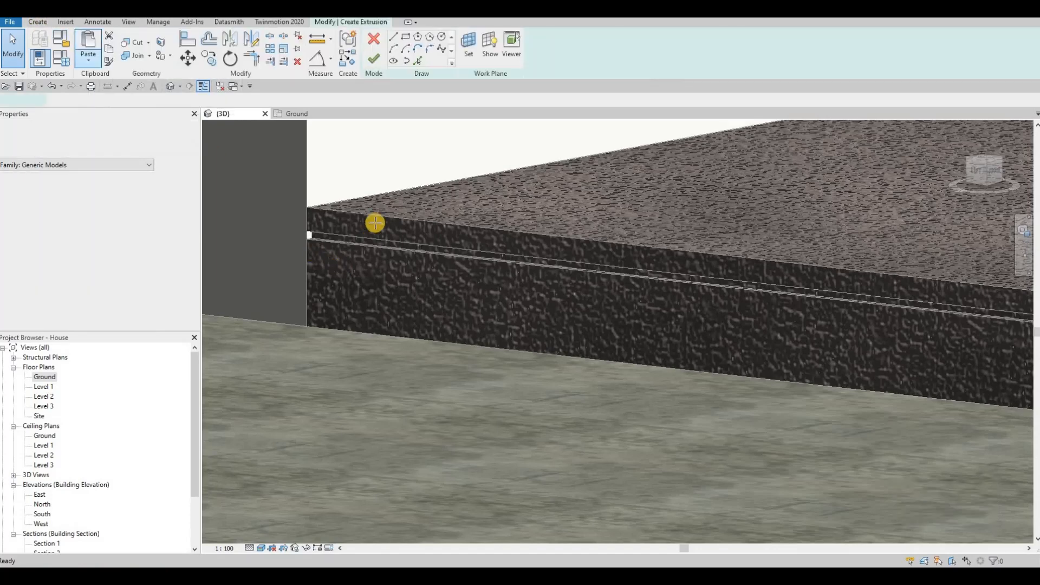
pyautogui.click(456, 211)
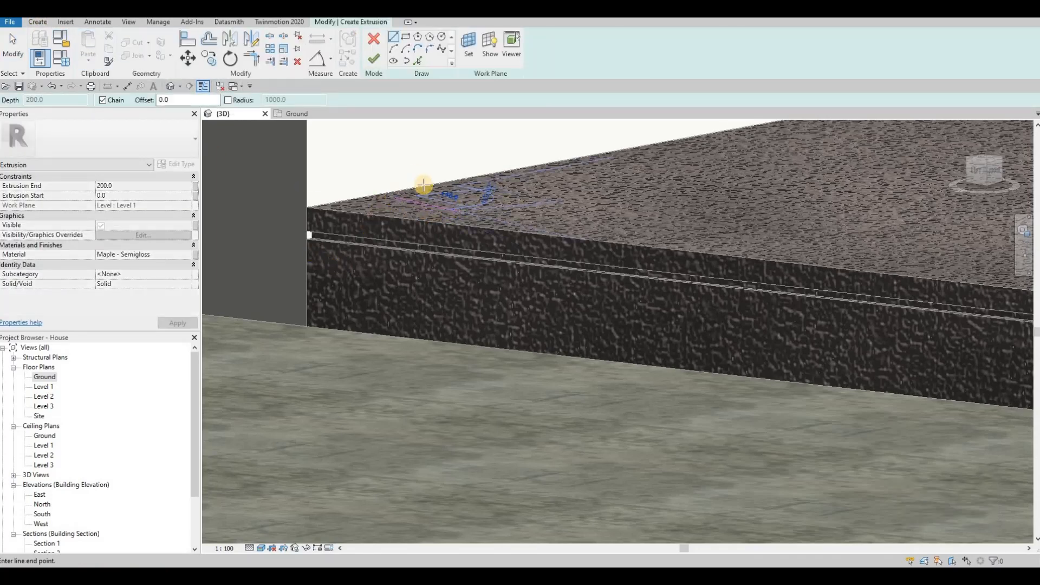
pyautogui.click(406, 36)
pyautogui.press('Escape')
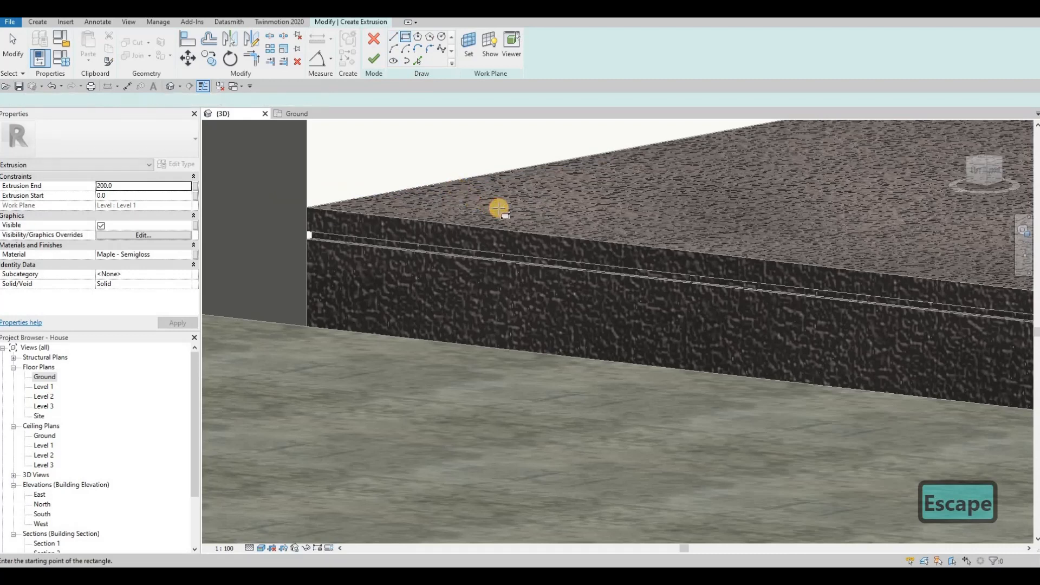
pyautogui.click(499, 209)
pyautogui.click(473, 220)
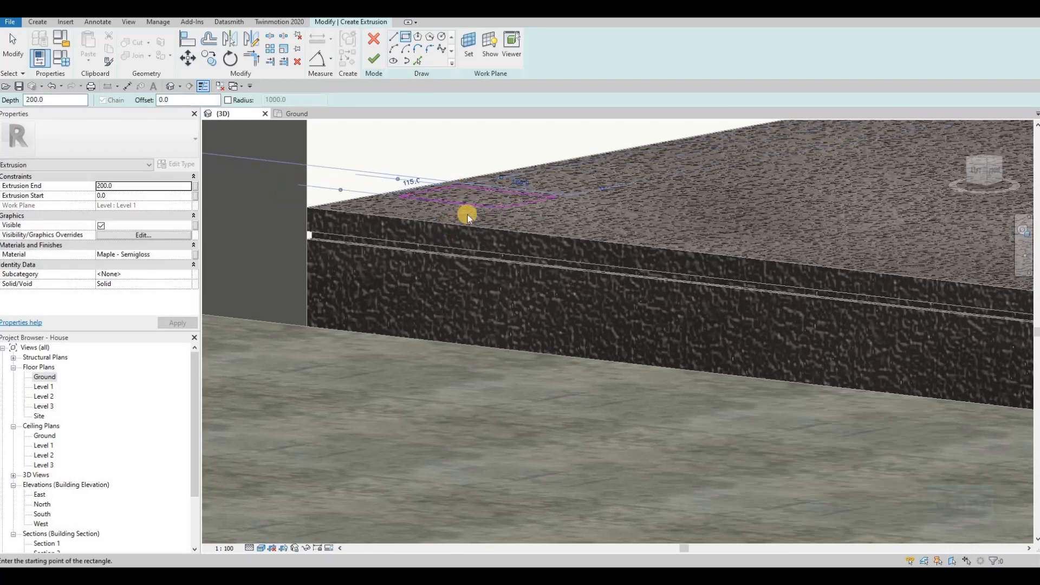
pyautogui.press('Escape')
pyautogui.press('Escape')
pyautogui.hotkey('ctrl', 'z')
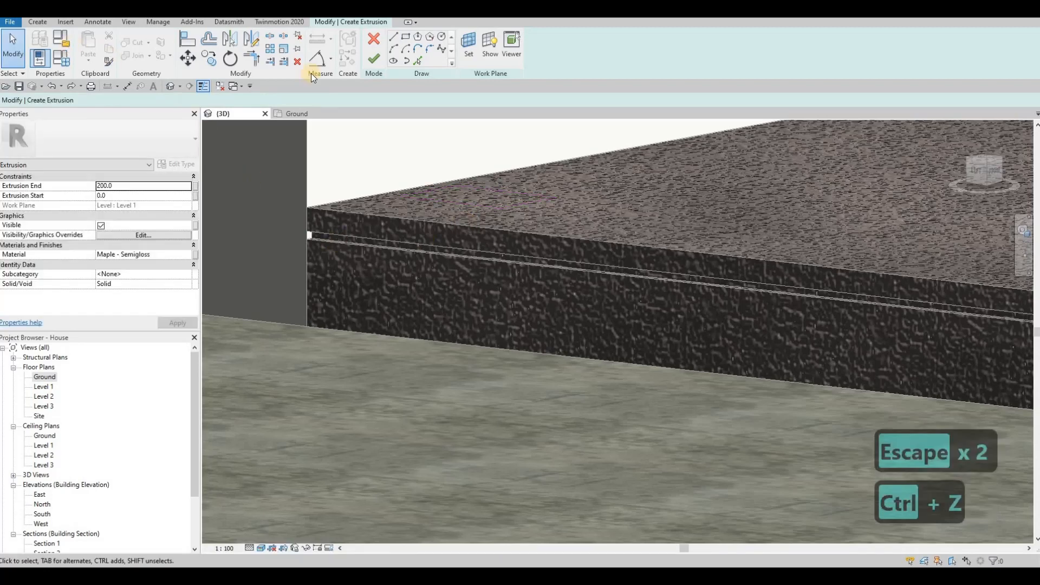
# Sketch a rectangle on the ground beside the slab's wall-side corner and finish it as a 200 mm solid extrusion
pyautogui.click(406, 60)
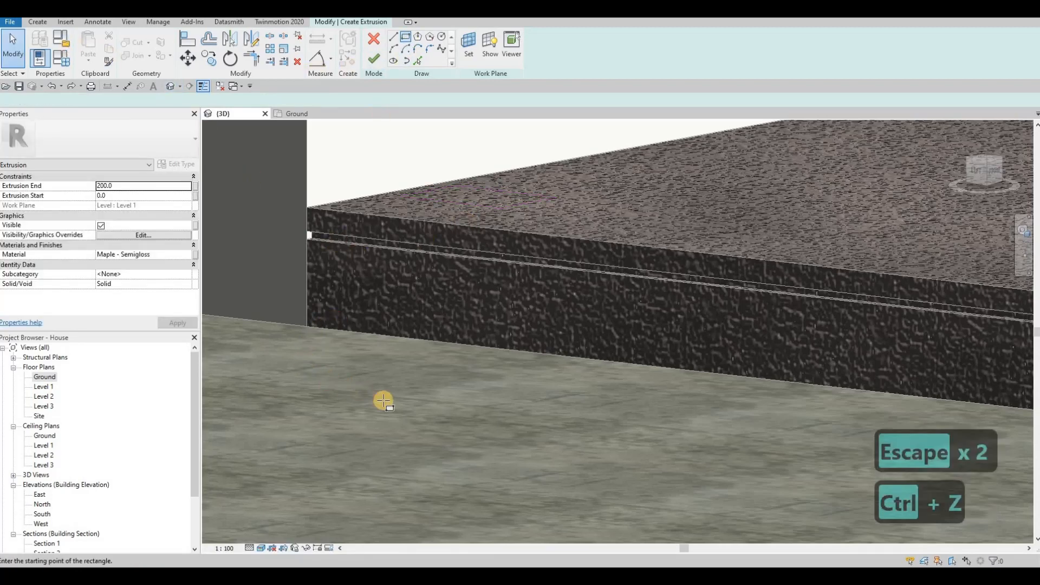
pyautogui.click(373, 60)
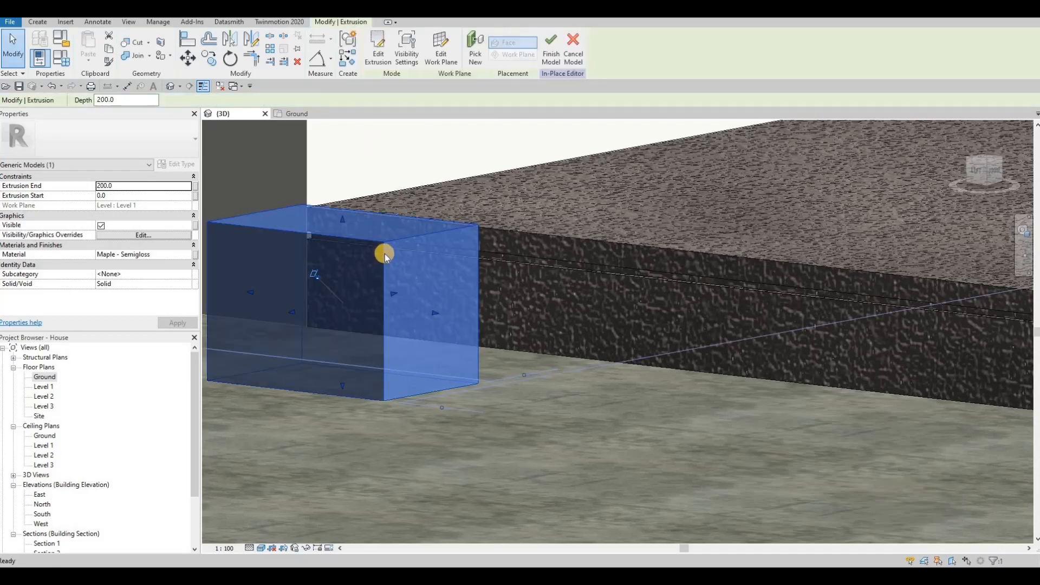
pyautogui.press('Escape')
pyautogui.press('Escape')
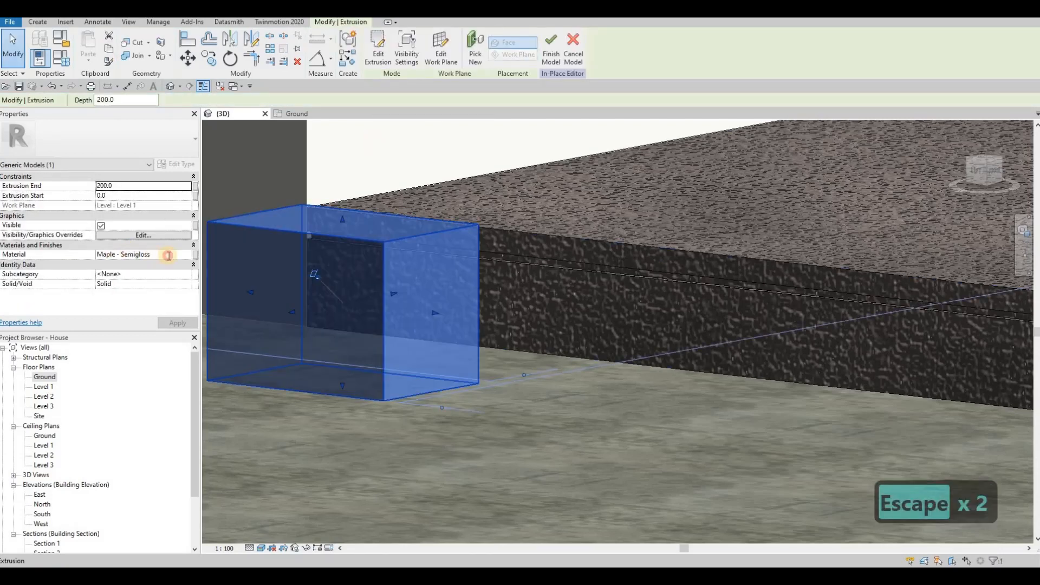
# Find a luminous material in the library and assign Glass, White, High Luminance to the test extrusion
pyautogui.click(187, 254)
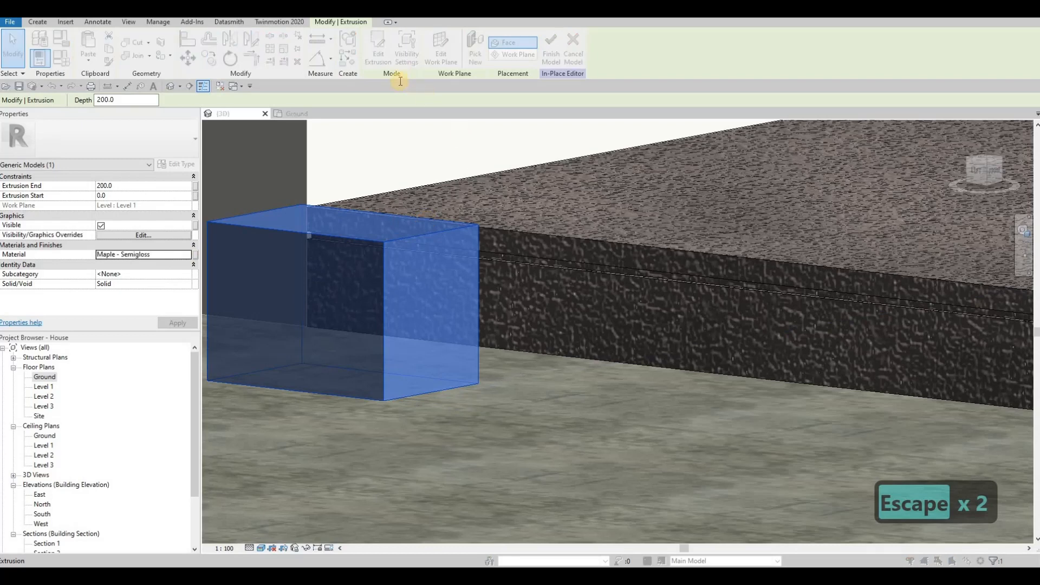
pyautogui.write('lu')
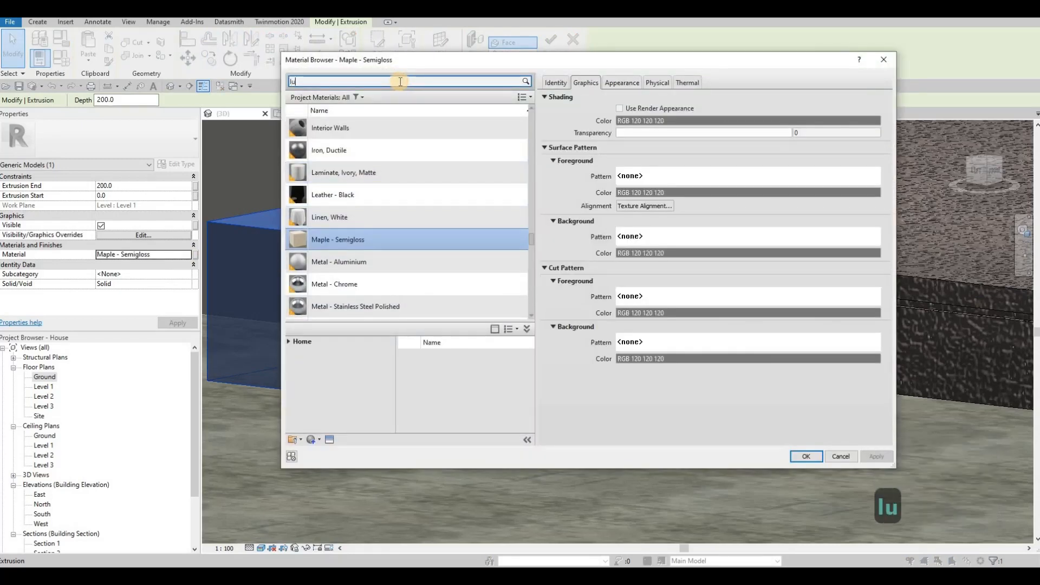
pyautogui.write('mina')
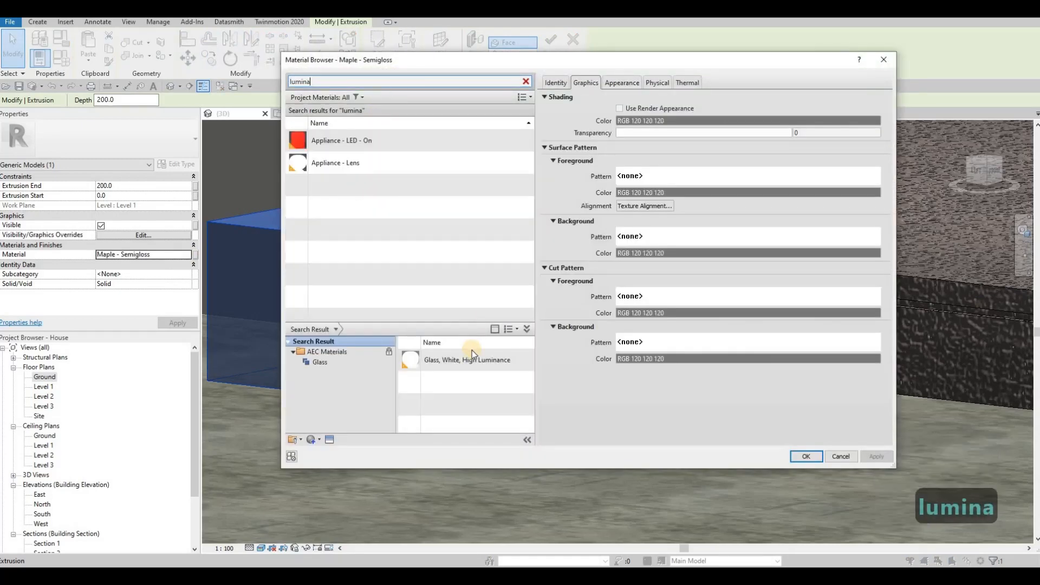
pyautogui.click(515, 360)
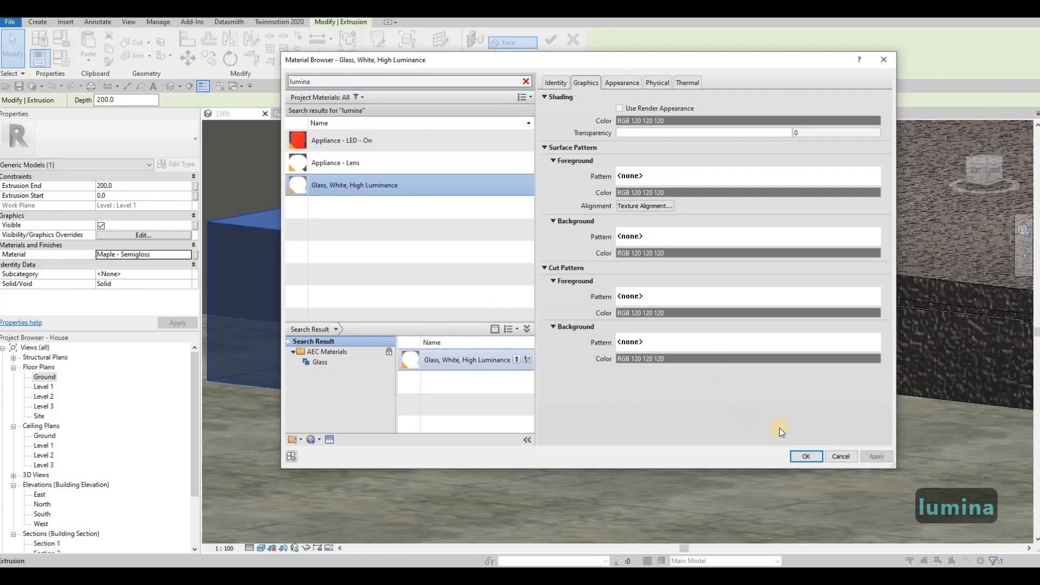
pyautogui.click(805, 457)
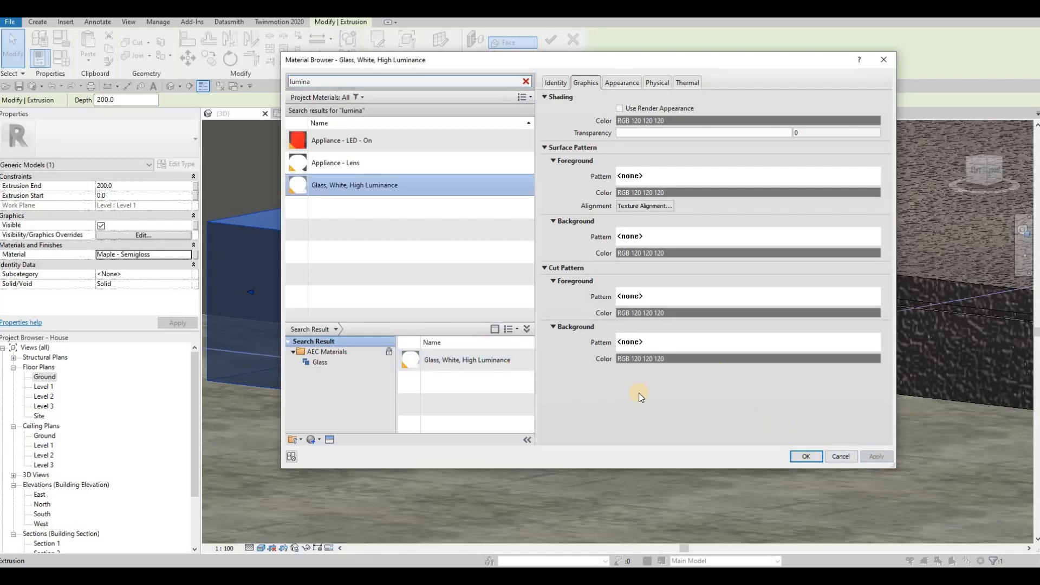
pyautogui.press('Escape')
pyautogui.press('Escape')
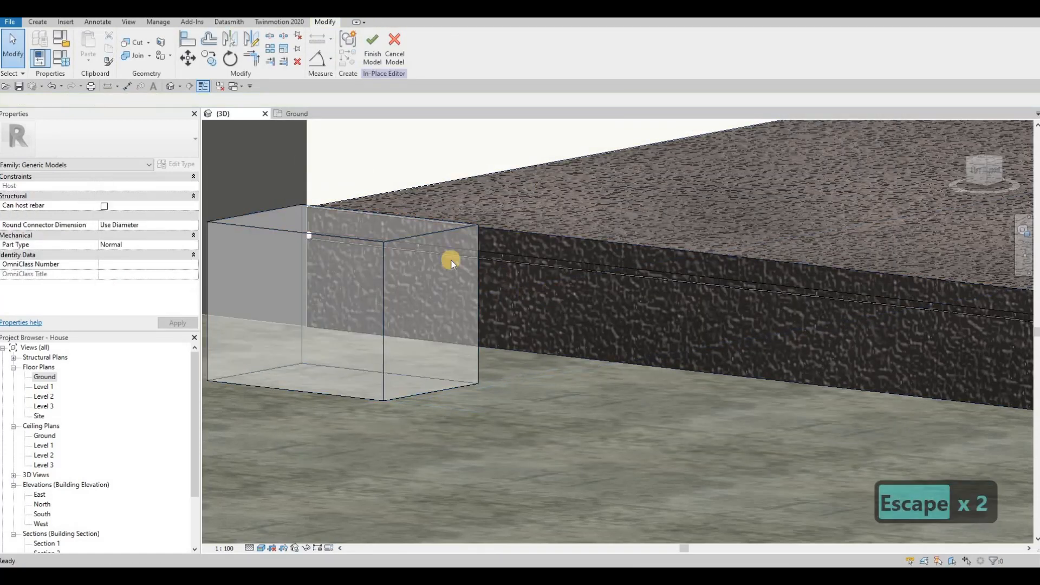
# Start the Paint tool and choose Glass, White, High Luminance as the paint material
pyautogui.scroll(-2, 473, 269)
pyautogui.moveTo(268, 259); pyautogui.dragTo(196, 263, button='middle')
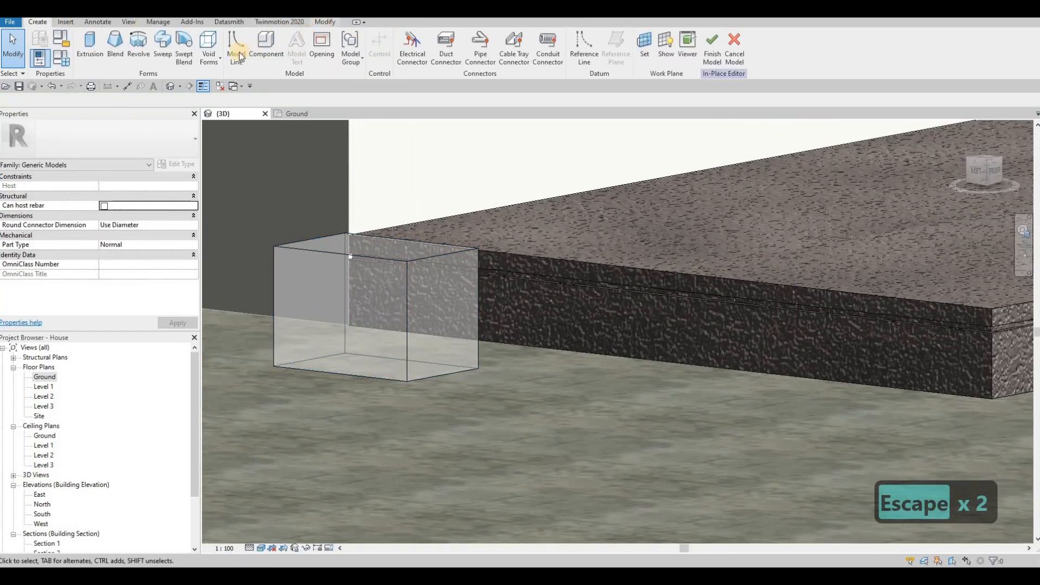
pyautogui.click(157, 57)
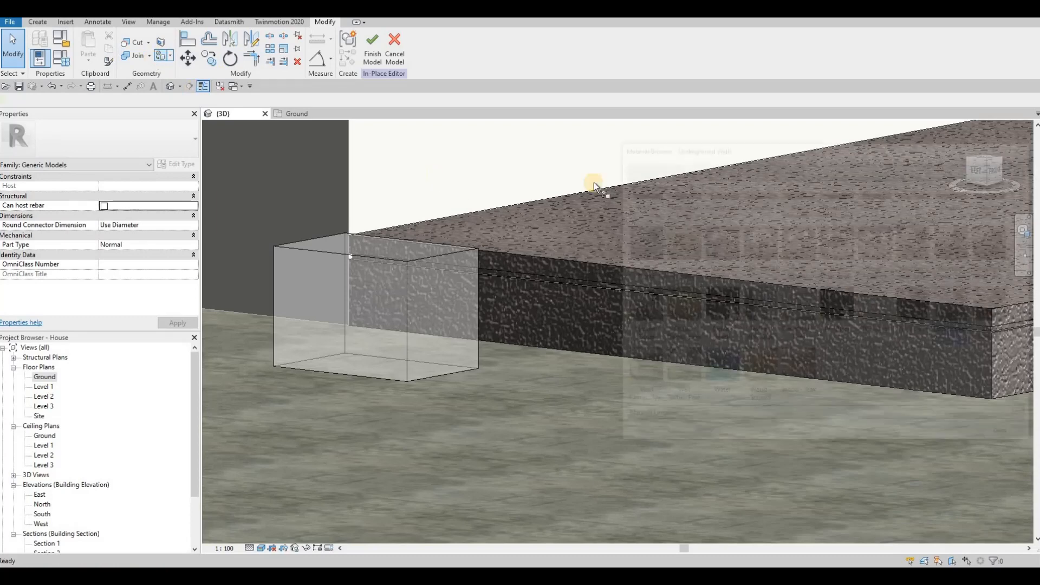
pyautogui.scroll(1, 680, 172)
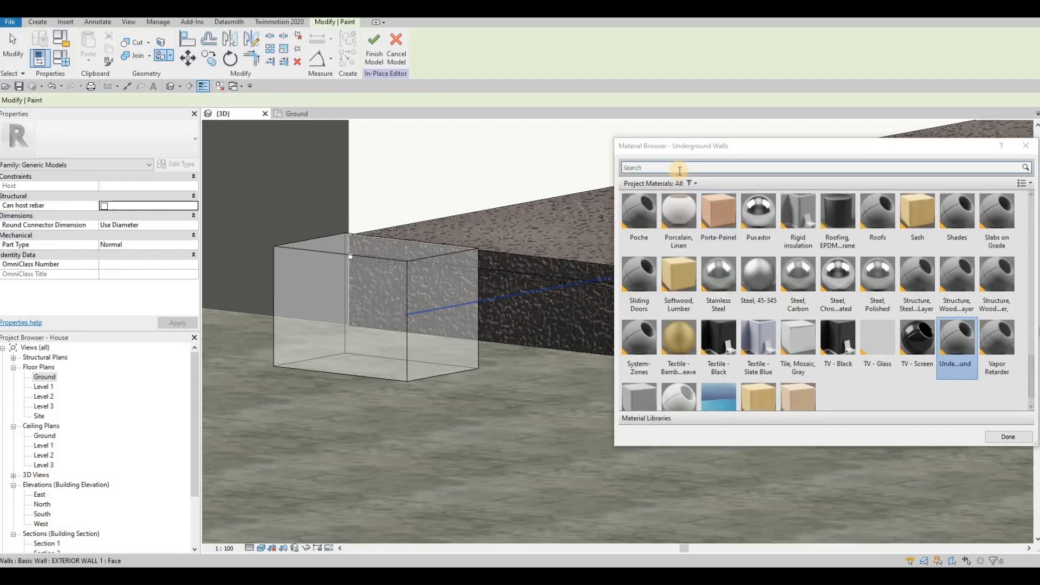
pyautogui.click(679, 172)
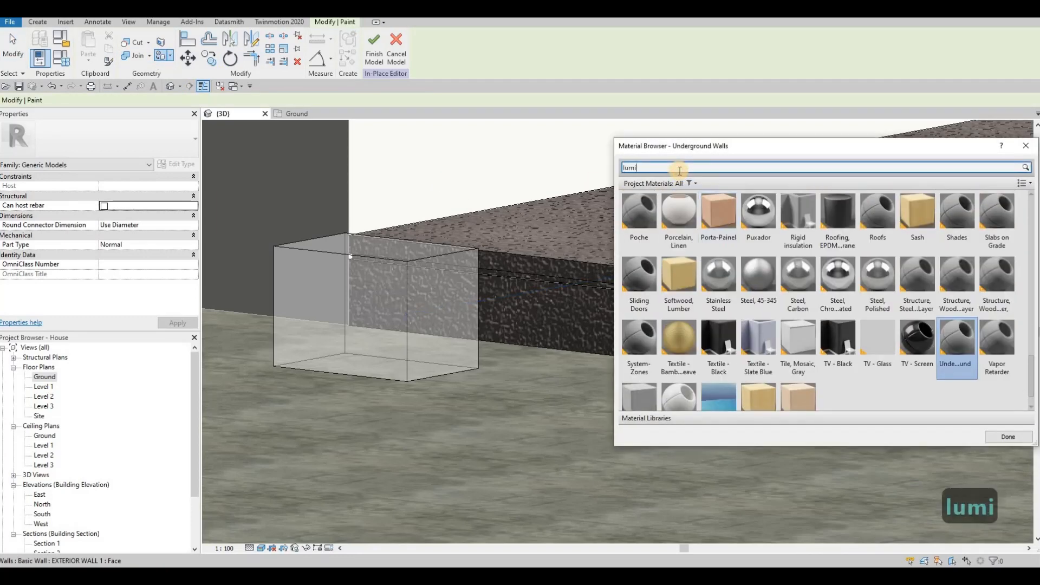
pyautogui.write('lumi')
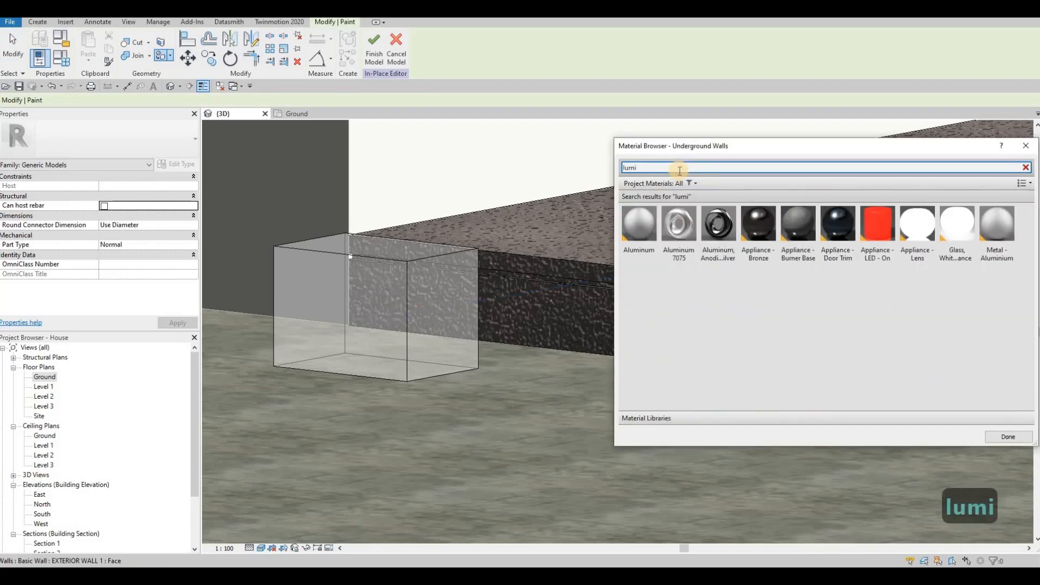
pyautogui.click(971, 232)
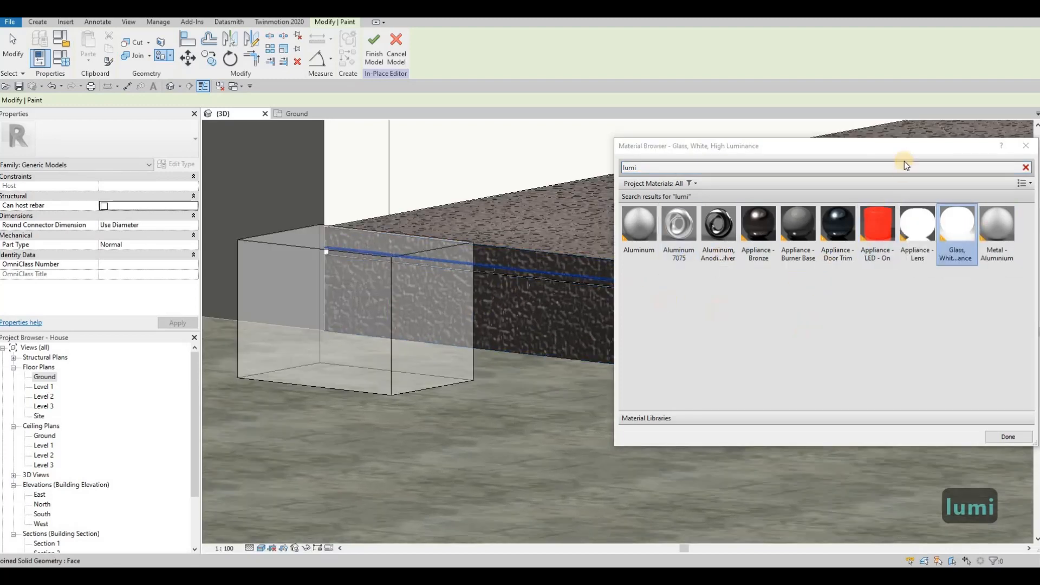
pyautogui.click(762, 235)
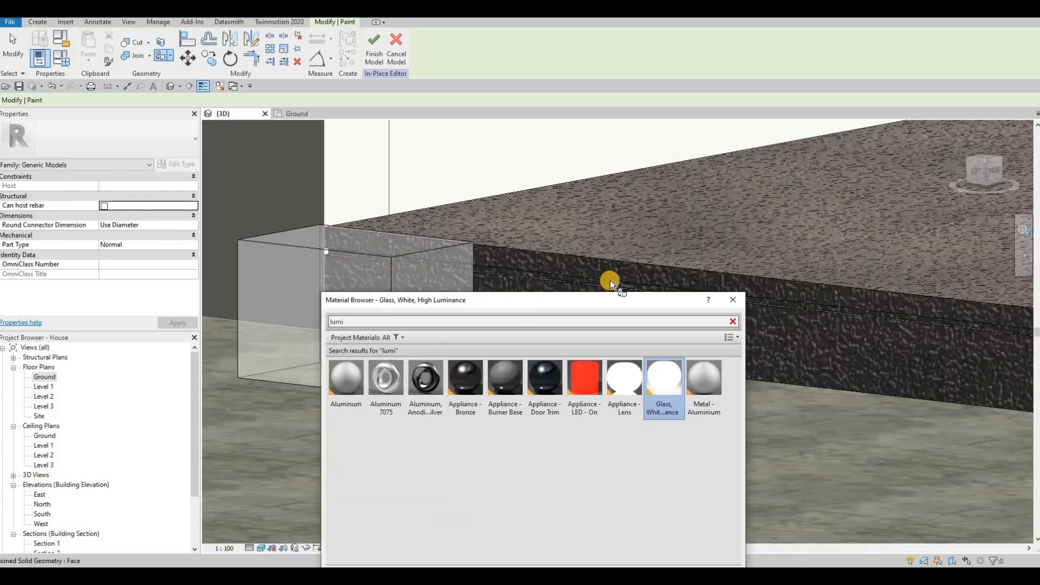
# Paint the inner groove faces on the slab's side and front with Glass, White, High Luminance and finish painting
pyautogui.scroll(5, 609, 288)
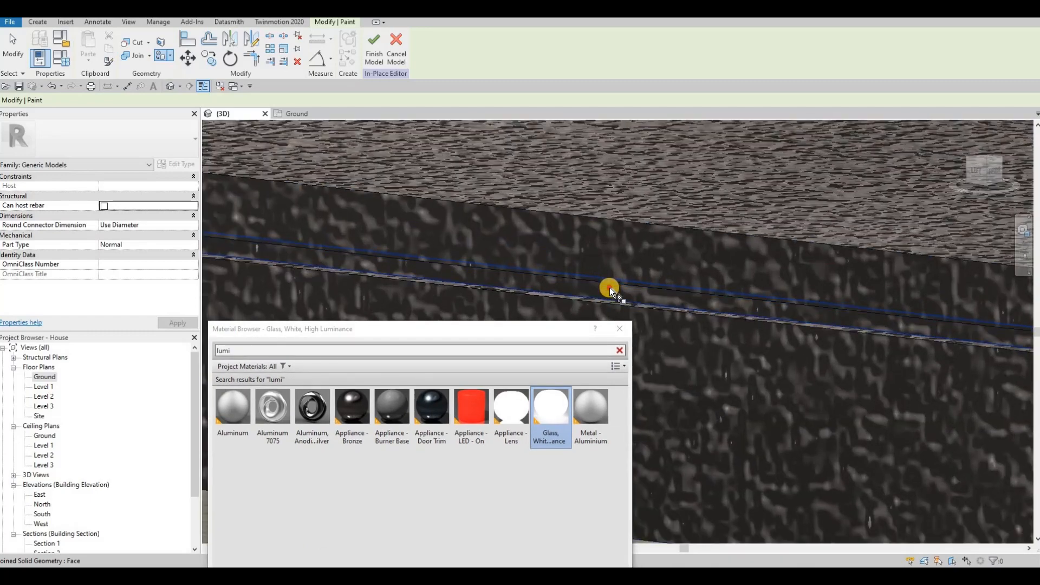
pyautogui.keyDown('shift'); pyautogui.moveTo(664, 285); pyautogui.dragTo(495, 229, button='middle'); pyautogui.keyUp('shift')
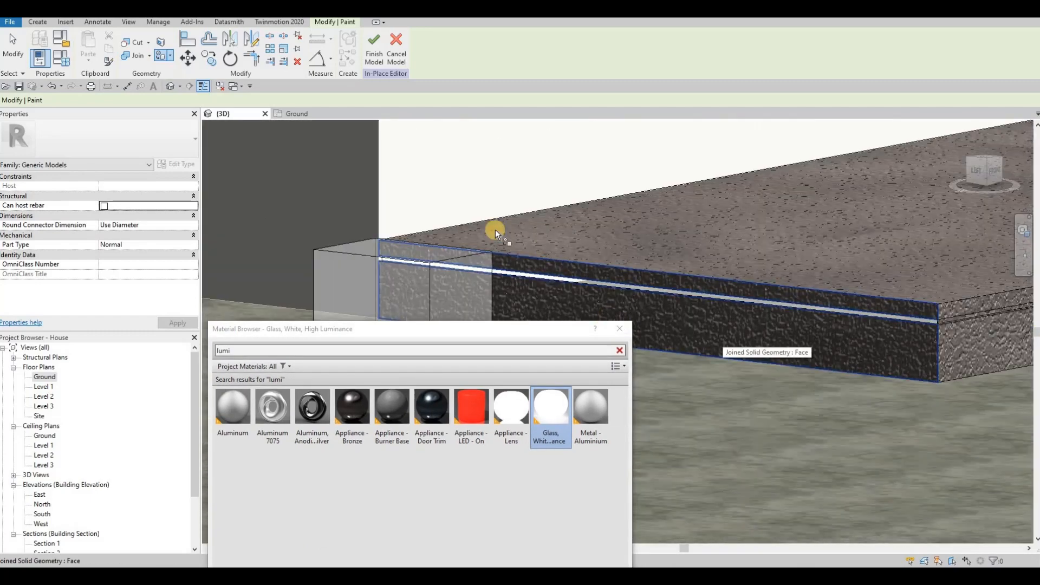
pyautogui.scroll(6, 448, 230)
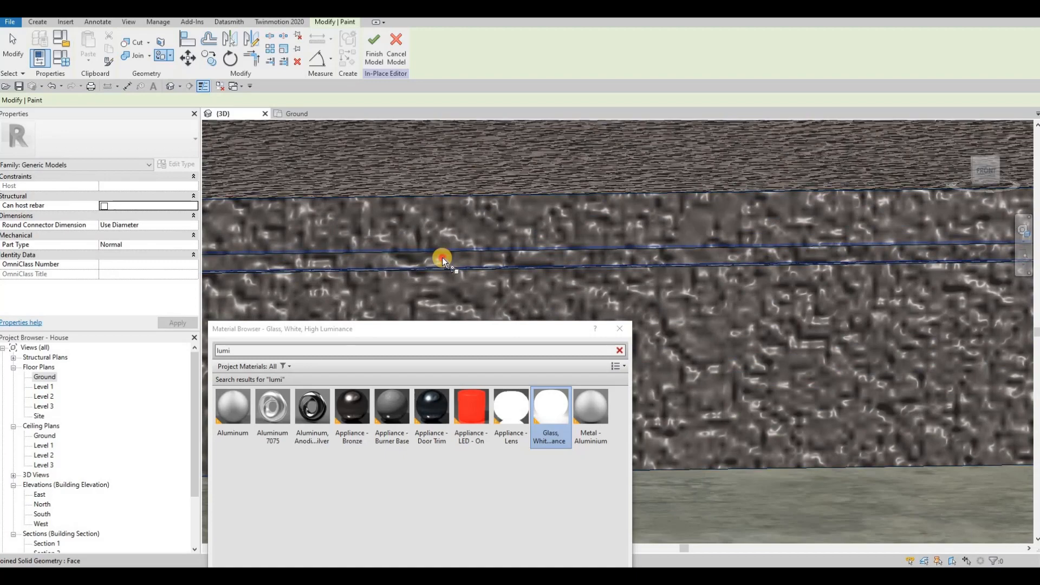
pyautogui.click(460, 259)
pyautogui.moveTo(685, 285)
pyautogui.keyDown('shift'); pyautogui.mouseDown(button='middle')
pyautogui.moveTo(588, 287)
pyautogui.moveTo(654, 276)
pyautogui.moveTo(479, 269)
pyautogui.moveTo(567, 279)
pyautogui.moveTo(759, 242)
pyautogui.mouseUp(button='middle'); pyautogui.keyUp('shift')
pyautogui.scroll(5, 716, 255)
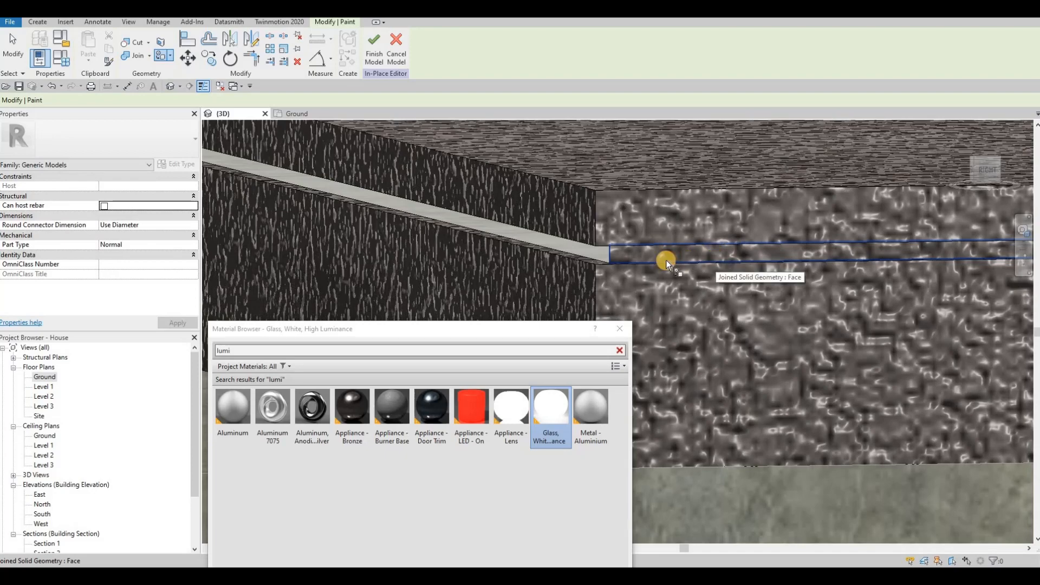
pyautogui.click(665, 261)
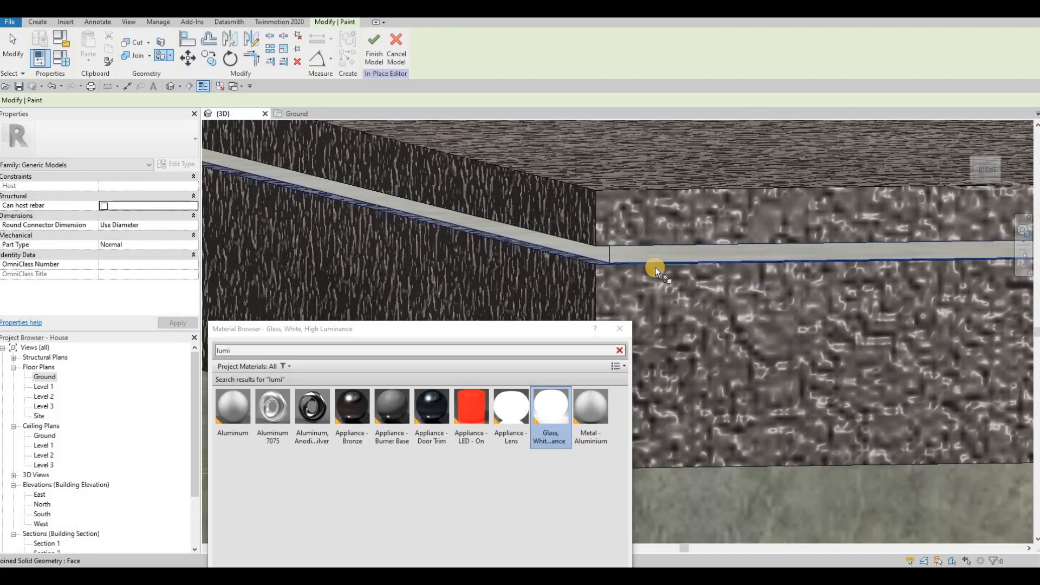
pyautogui.moveTo(655, 267)
pyautogui.keyDown('shift'); pyautogui.mouseDown(button='middle')
pyautogui.moveTo(630, 275)
pyautogui.moveTo(762, 307)
pyautogui.moveTo(704, 304)
pyautogui.moveTo(790, 314)
pyautogui.moveTo(678, 304)
pyautogui.moveTo(646, 327)
pyautogui.moveTo(609, 330)
pyautogui.moveTo(619, 331)
pyautogui.mouseUp(button='middle'); pyautogui.keyUp('shift')
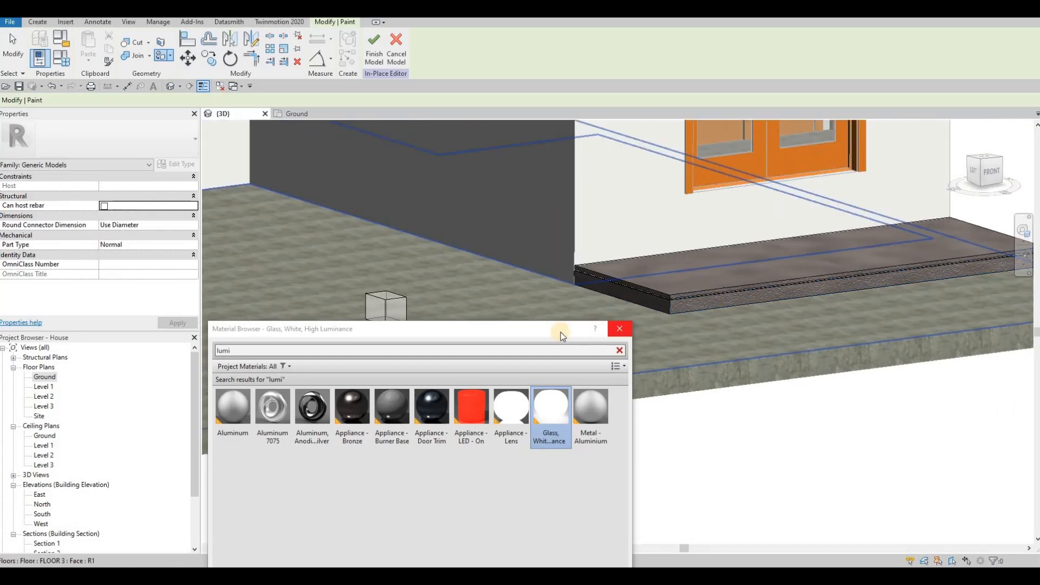
pyautogui.moveTo(553, 332); pyautogui.dragTo(566, 256)
pyautogui.click(616, 543)
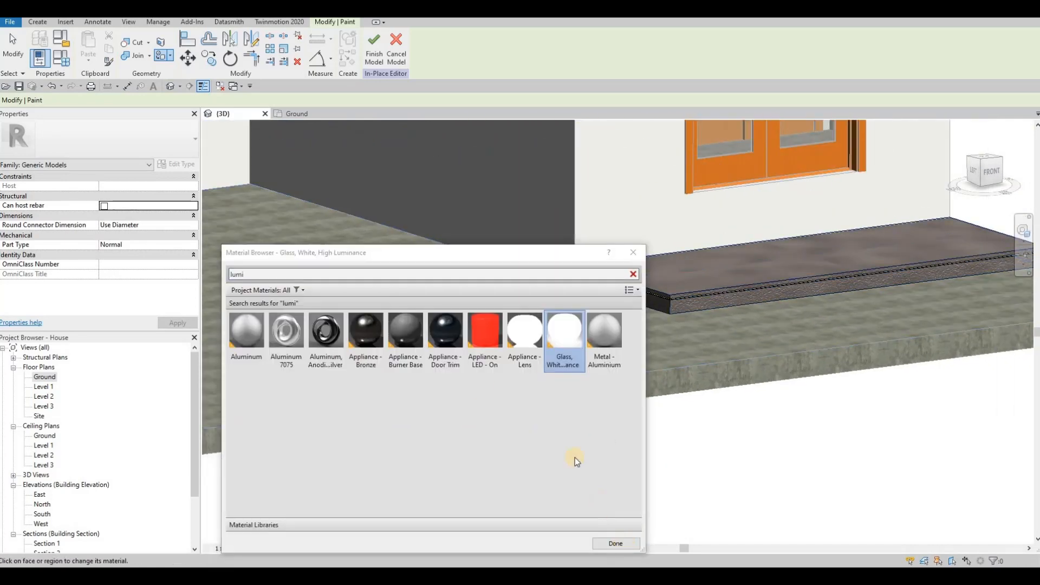
# Delete the test extrusion from the ground and inspect the painted groove around the slab
pyautogui.click(418, 333)
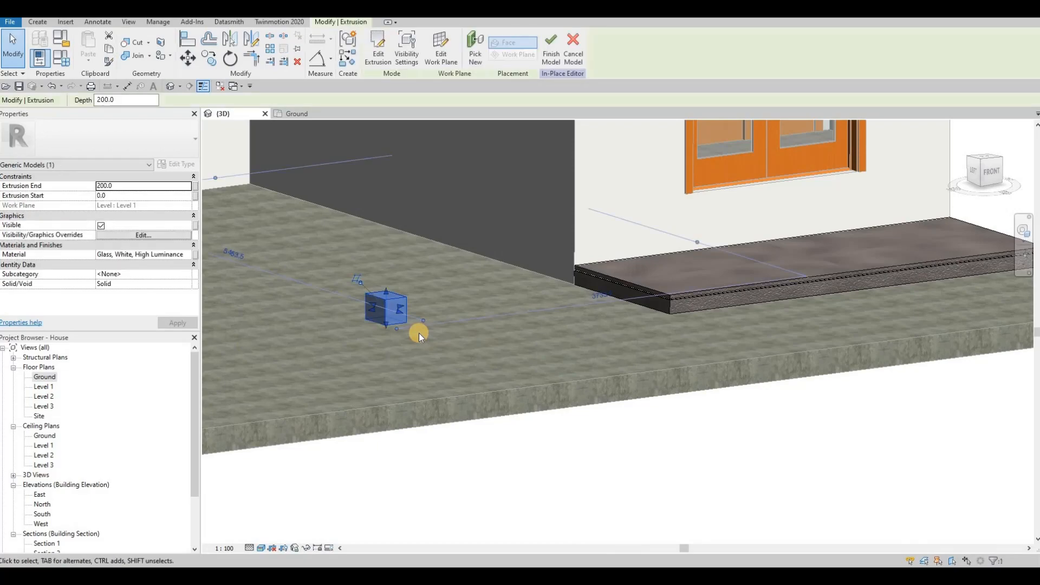
pyautogui.press('Delete')
pyautogui.scroll(3, 604, 247)
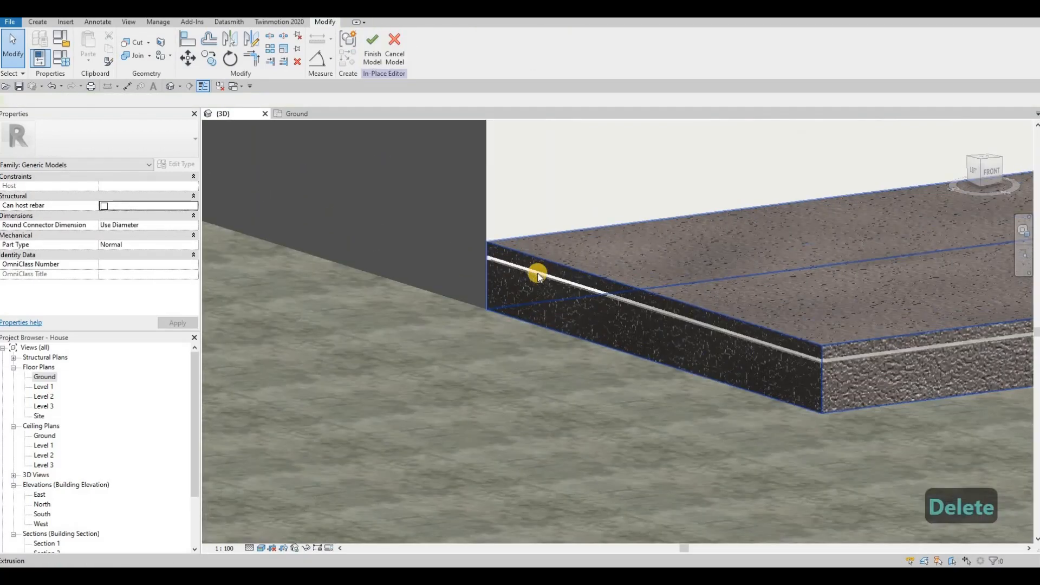
pyautogui.scroll(2, 542, 276)
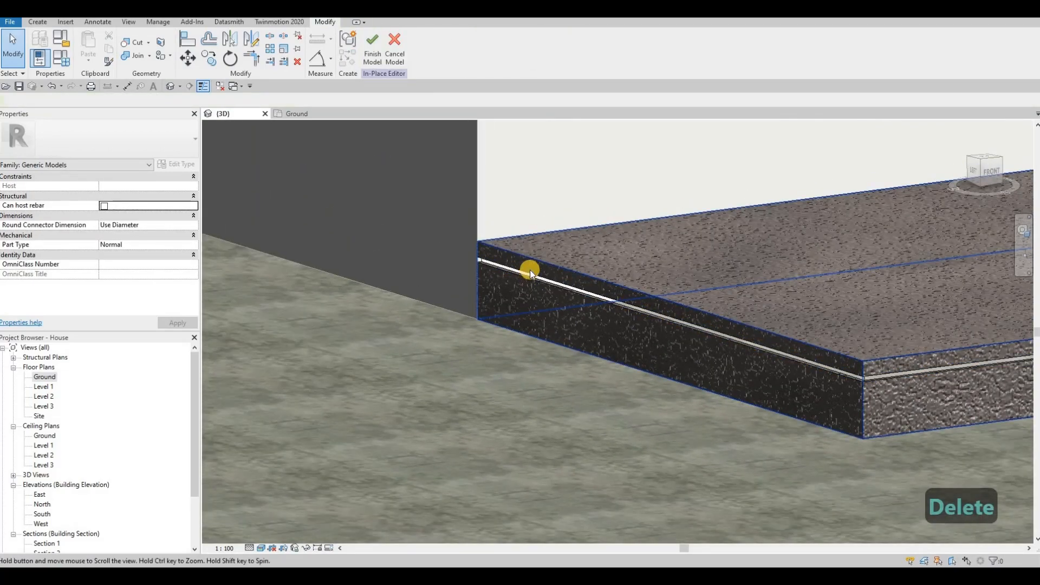
pyautogui.scroll(-5, 542, 274)
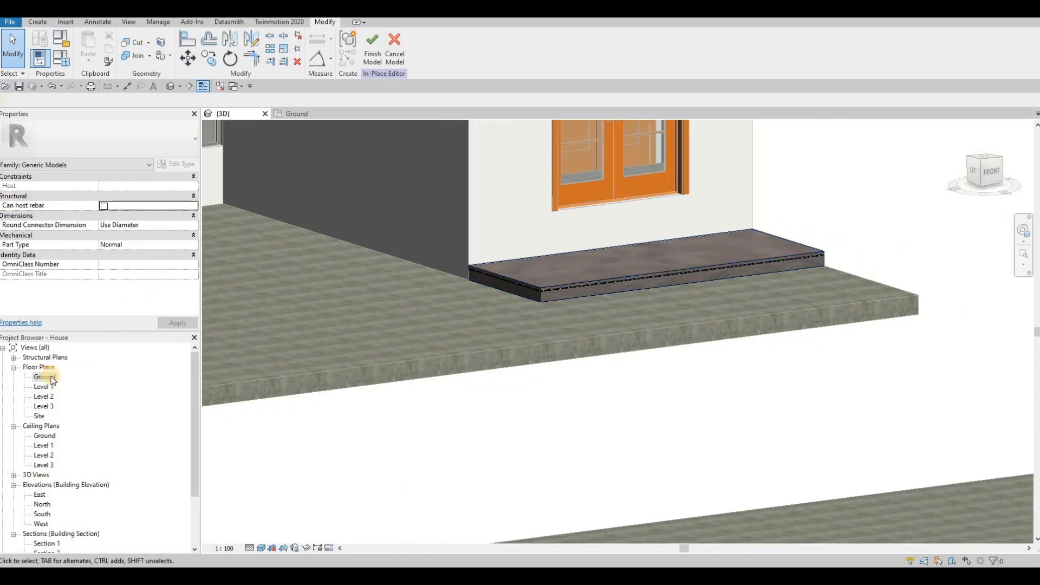
# Copy the concrete slab extrusion sideways along the ground so that it partly overlaps the original
pyautogui.press('Escape')
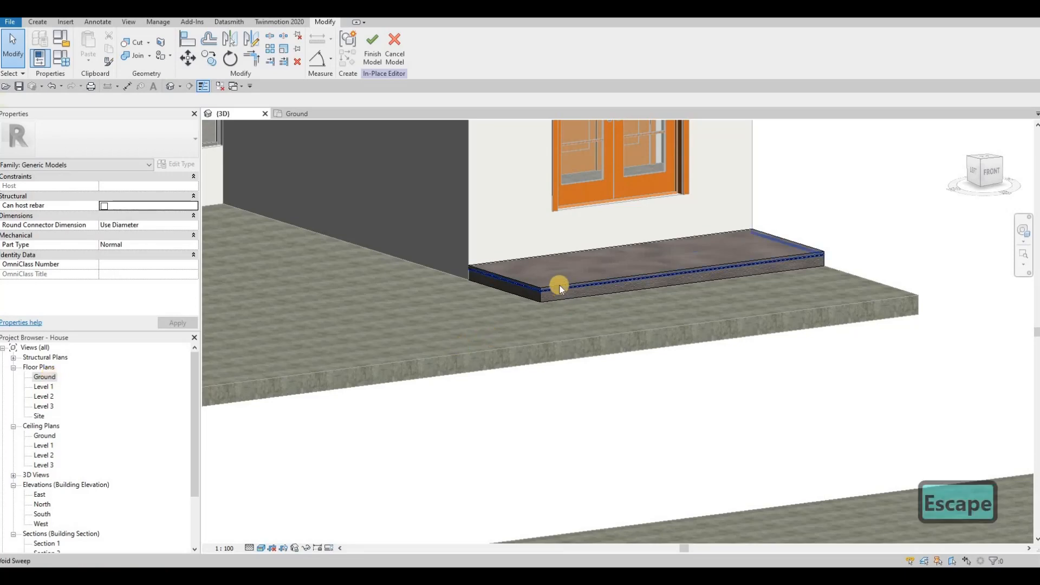
pyautogui.click(564, 281)
pyautogui.press('Escape')
pyautogui.click(564, 281)
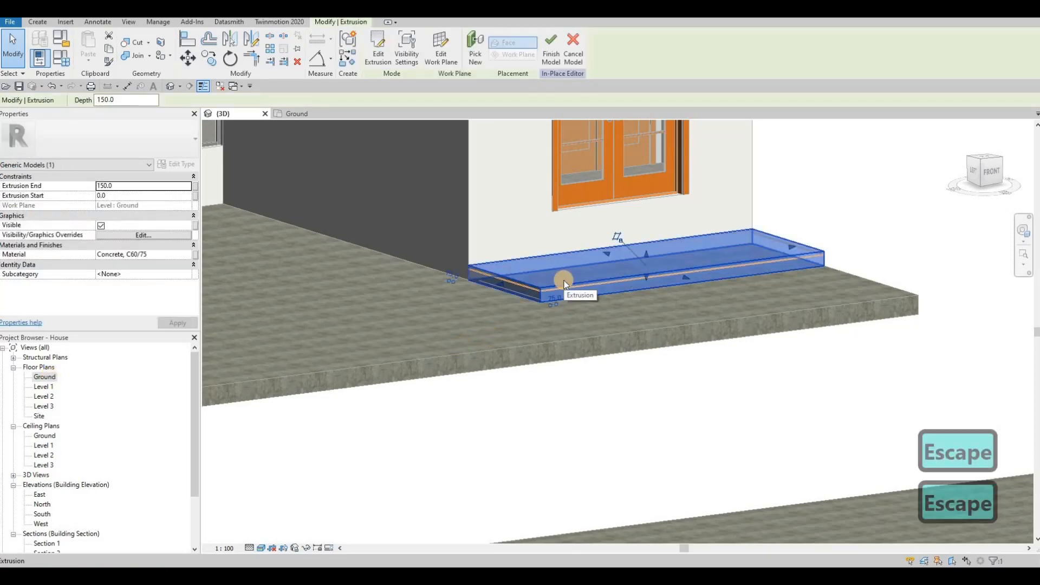
pyautogui.press('c')
pyautogui.press('o')
pyautogui.click(421, 307)
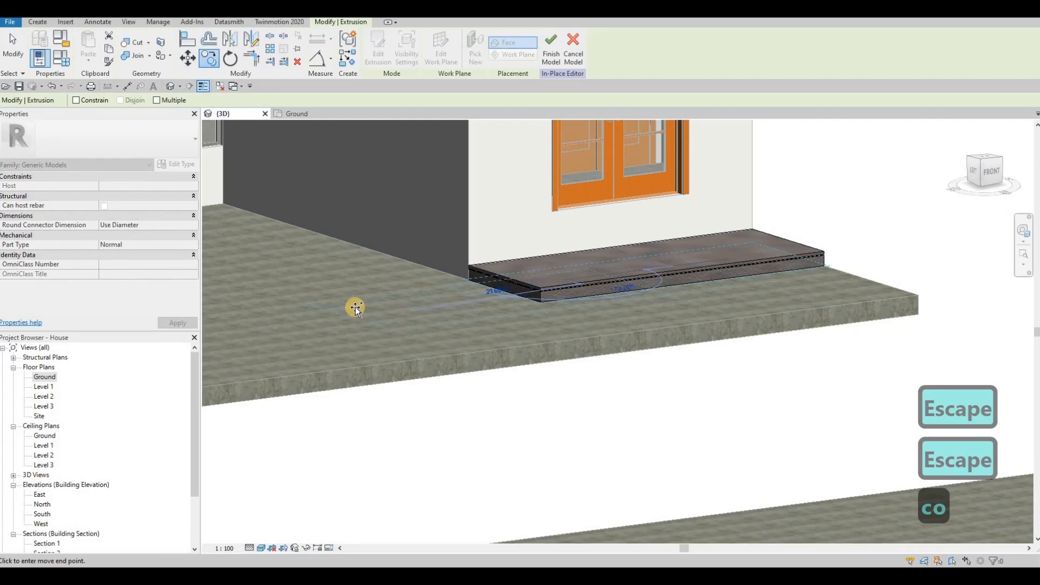
pyautogui.click(389, 309)
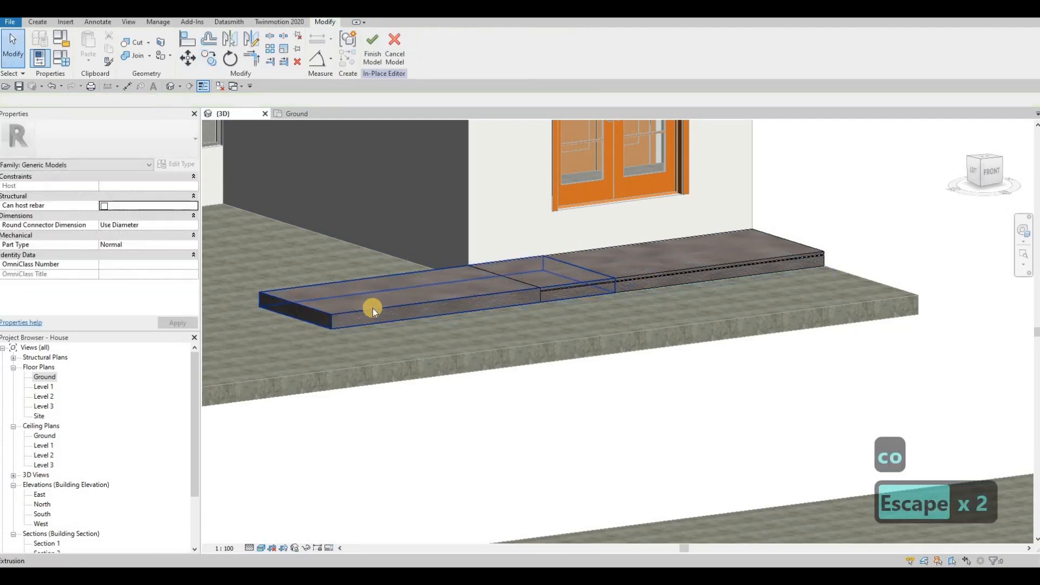
# Rehost the copied slab with Pick New onto the top face of the original slab
pyautogui.scroll(2, 372, 317)
pyautogui.click(411, 271)
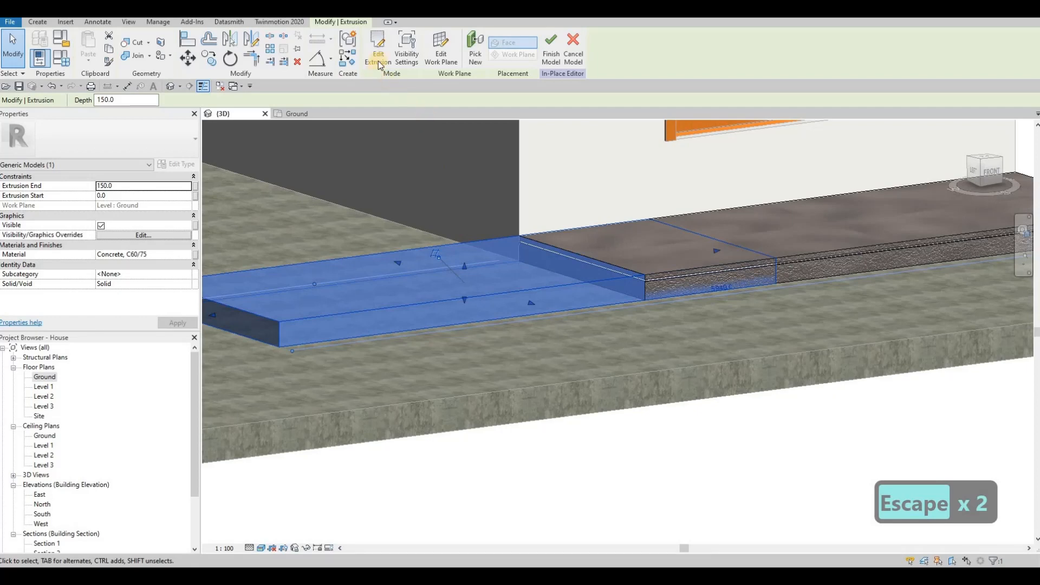
pyautogui.click(477, 59)
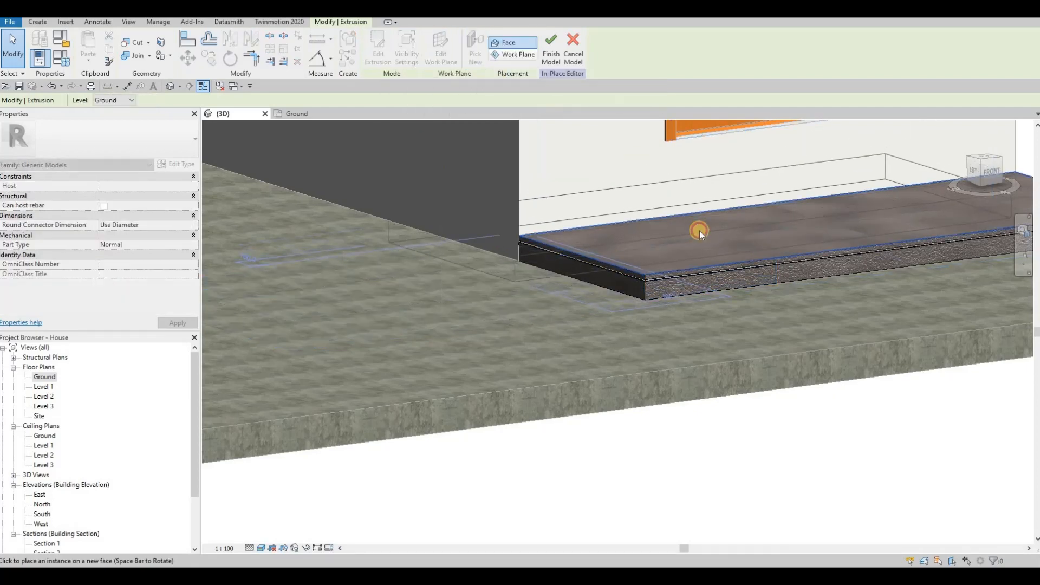
pyautogui.click(665, 217)
pyautogui.scroll(-3, 662, 214)
pyautogui.press('Escape')
pyautogui.press('Escape')
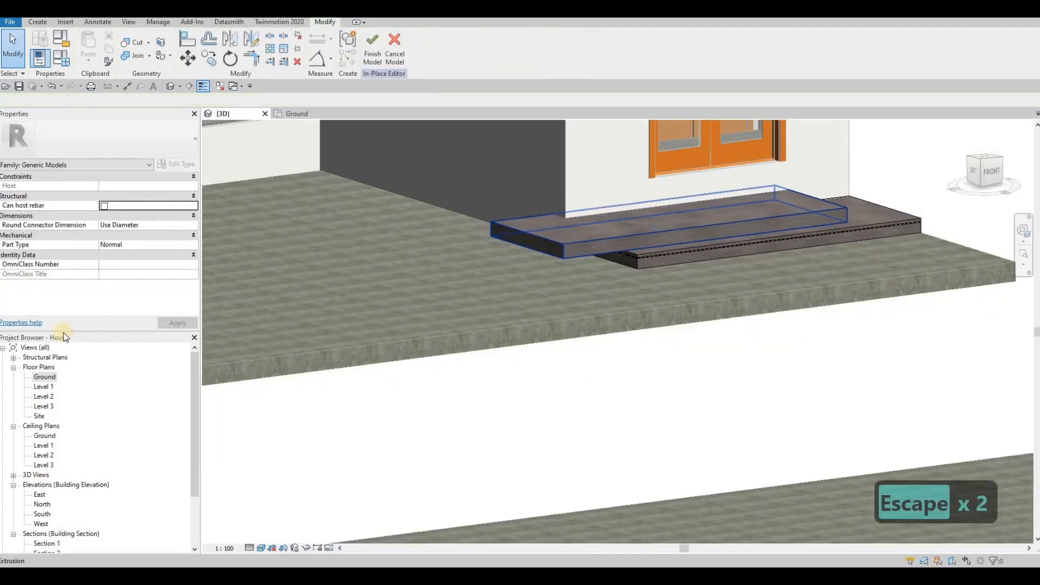
# In the Ground plan, stretch the upper slab to the wall face and lower slab's far end, and set its near end about 280 mm from the wall's centerline
pyautogui.hotkey('ctrl', 'Tab')
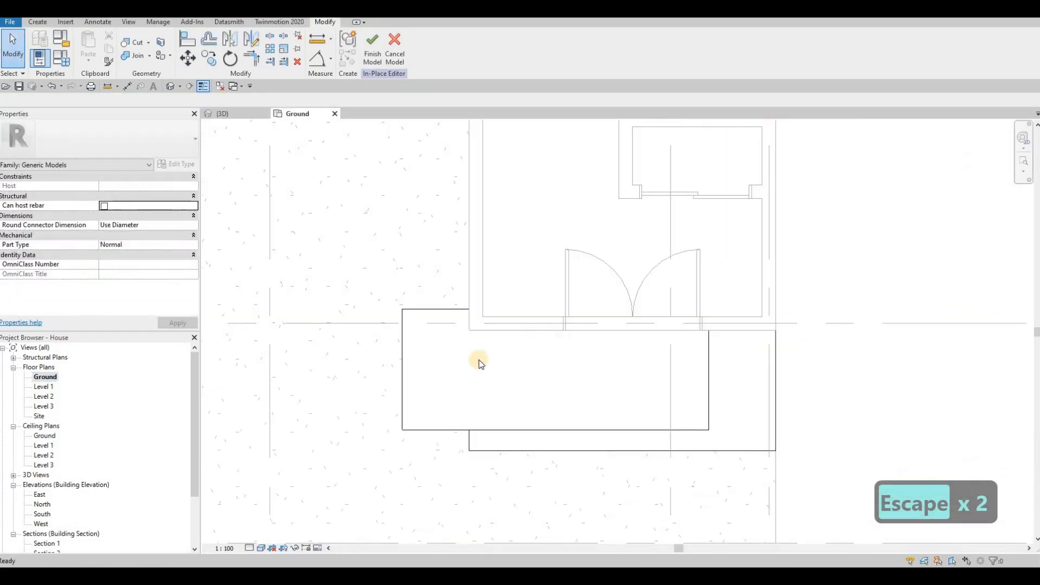
pyautogui.click(555, 310)
pyautogui.click(553, 333)
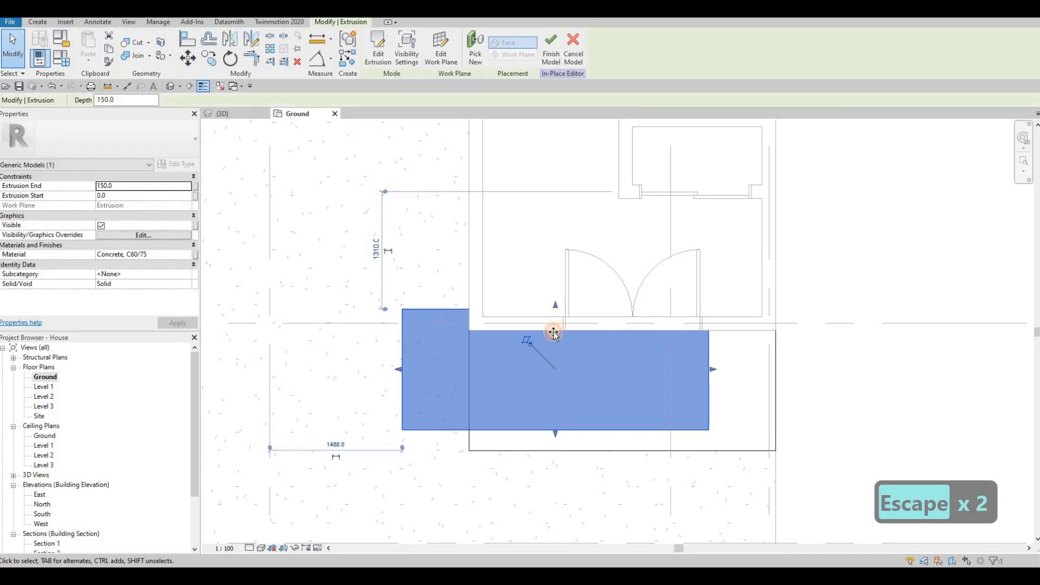
pyautogui.moveTo(553, 333); pyautogui.dragTo(553, 332)
pyautogui.moveTo(713, 380); pyautogui.dragTo(776, 379)
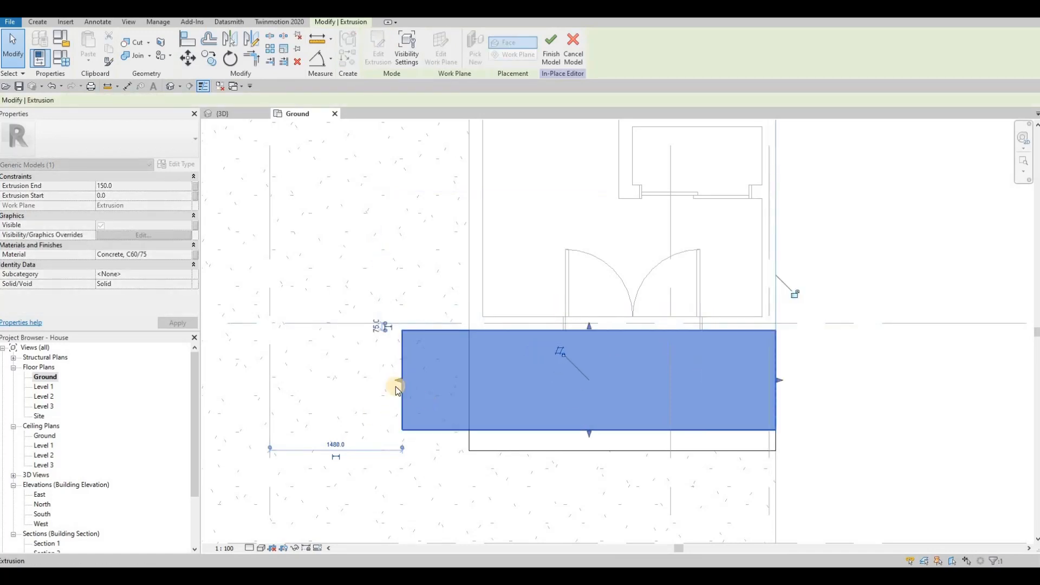
pyautogui.moveTo(400, 383); pyautogui.dragTo(499, 386)
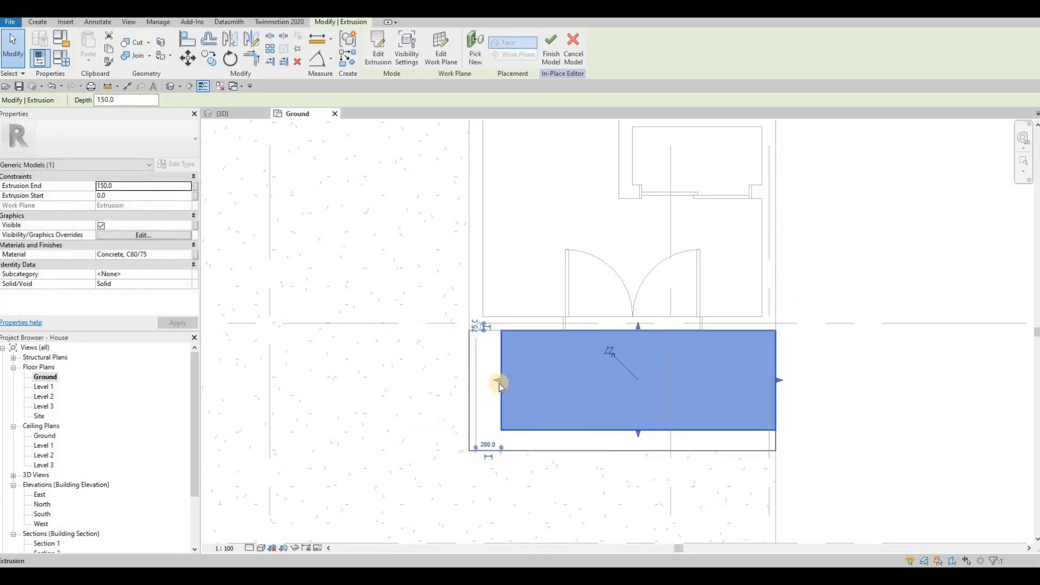
# Set the second slab's near end 200 mm from the lower slab's edge and stretch its far end flush with the lower slab
pyautogui.moveTo(499, 383); pyautogui.dragTo(493, 383)
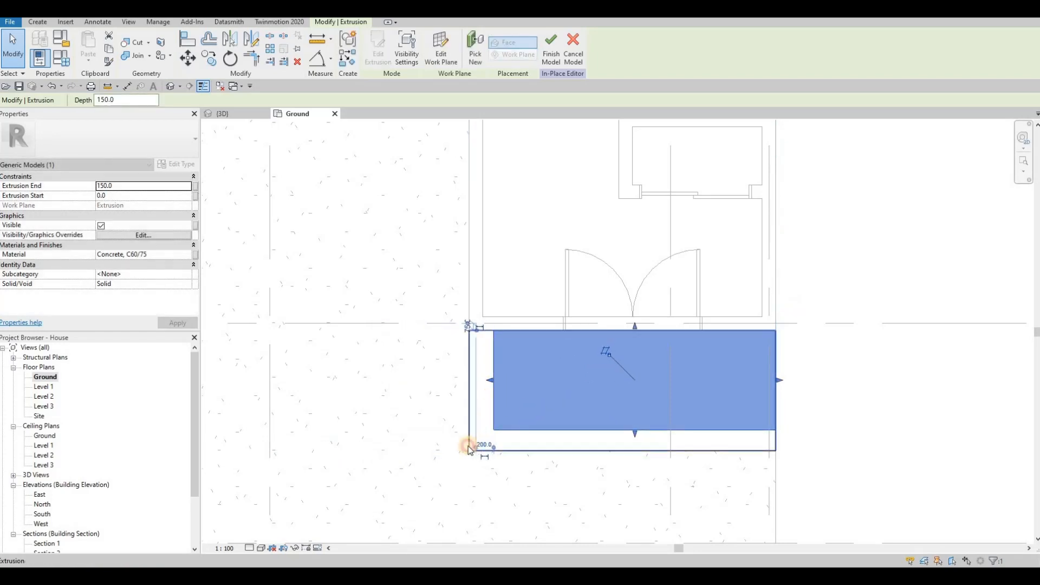
pyautogui.moveTo(468, 447); pyautogui.dragTo(468, 447)
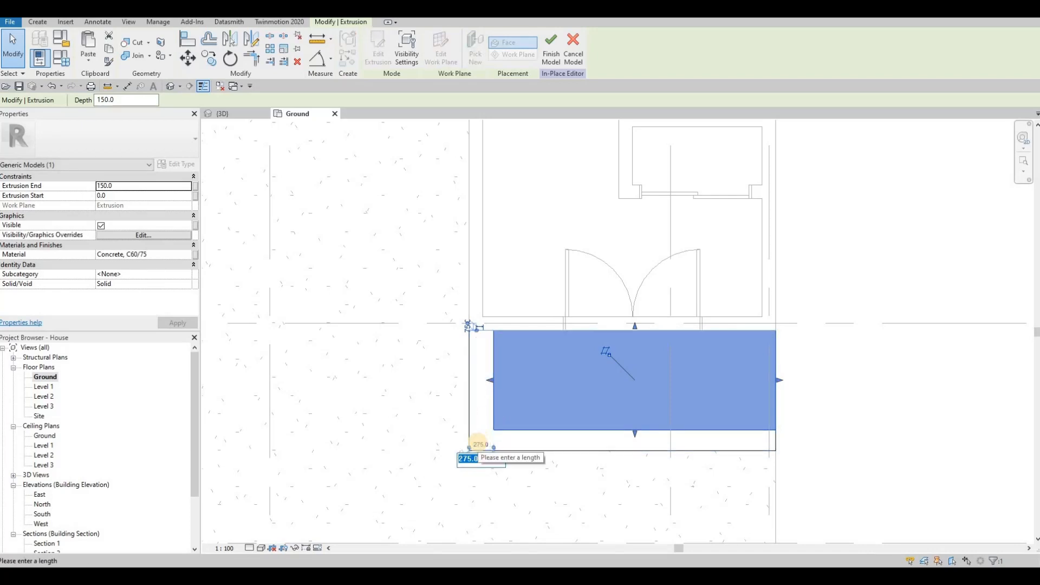
pyautogui.press('Return')
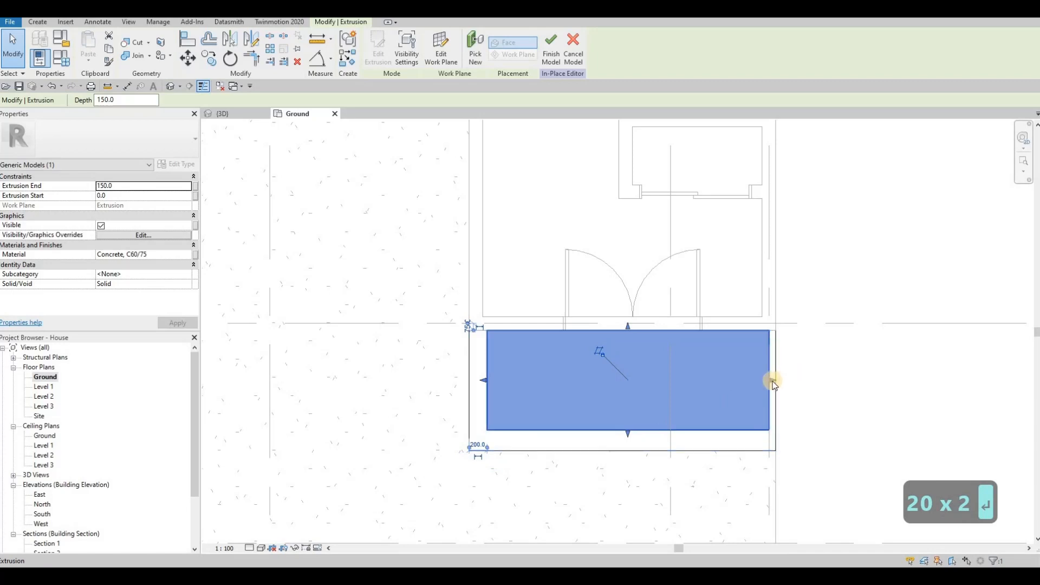
pyautogui.moveTo(778, 383); pyautogui.dragTo(776, 384)
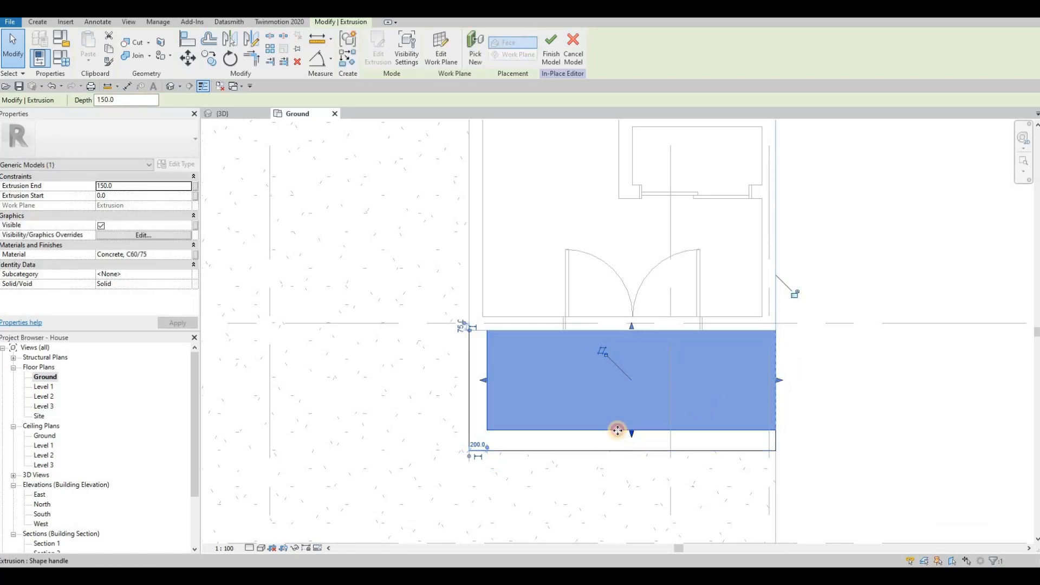
# Stretch the second slab's front edge slightly outward so the front tread roughly matches the side tread
pyautogui.moveTo(628, 434); pyautogui.dragTo(627, 432)
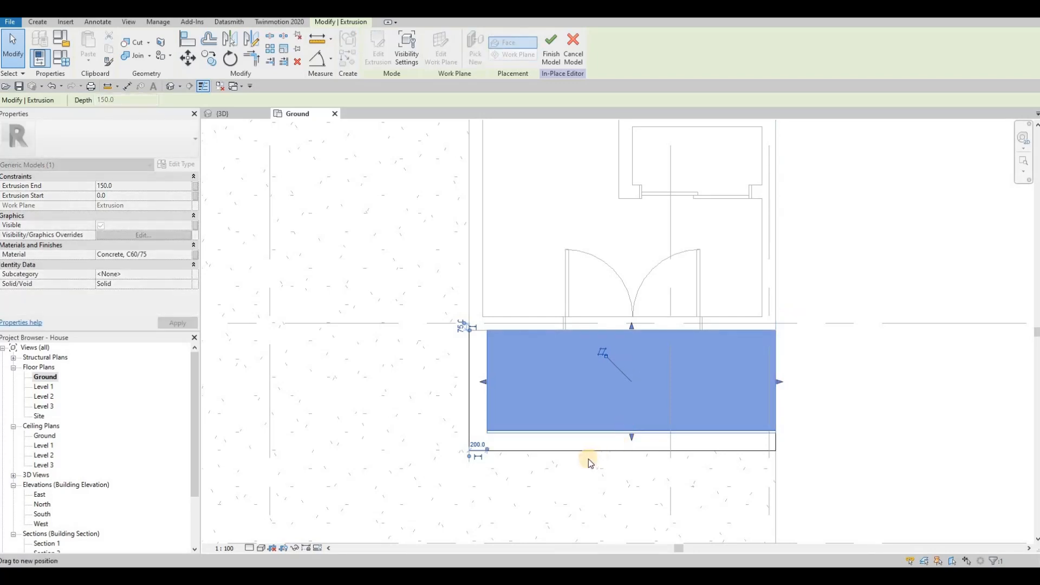
pyautogui.press('Escape')
pyautogui.press('Escape')
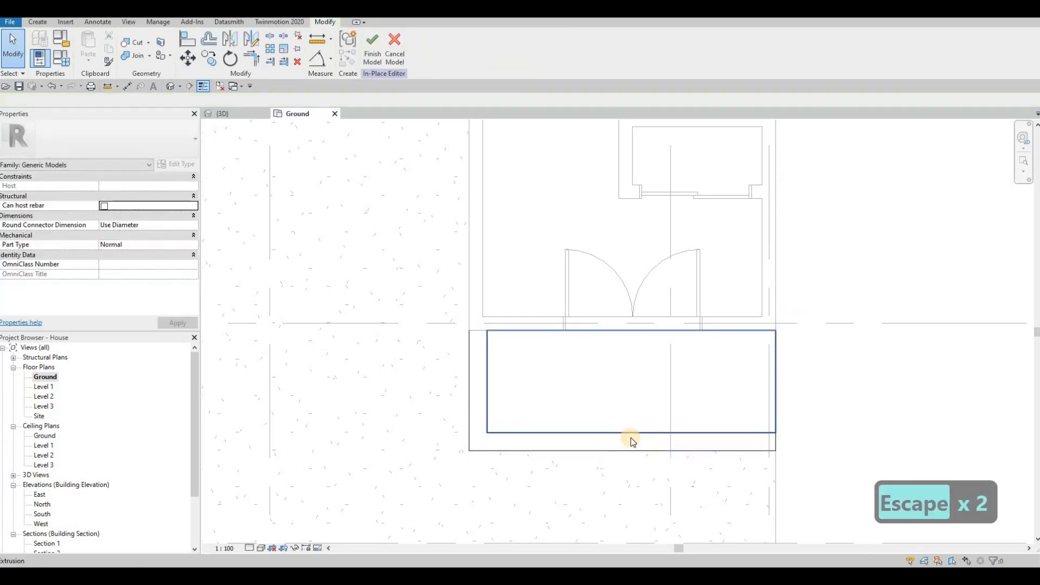
pyautogui.click(628, 437)
pyautogui.moveTo(630, 441); pyautogui.dragTo(619, 437)
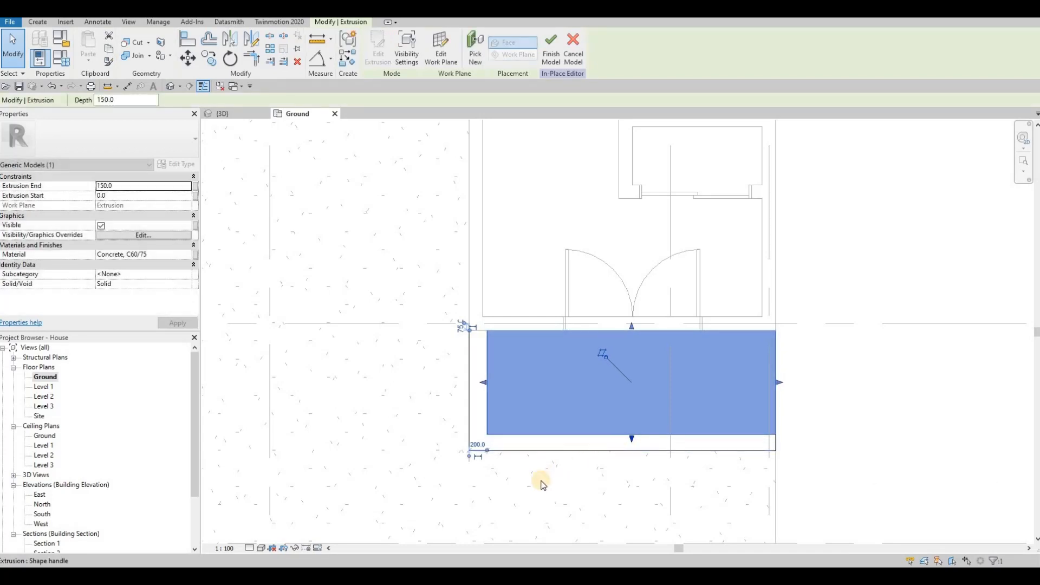
pyautogui.press('Escape')
pyautogui.press('Escape')
pyautogui.press('Escape')
pyautogui.moveTo(582, 426); pyautogui.dragTo(565, 395, button='middle')
pyautogui.scroll(-1, 526, 402)
pyautogui.press('Escape')
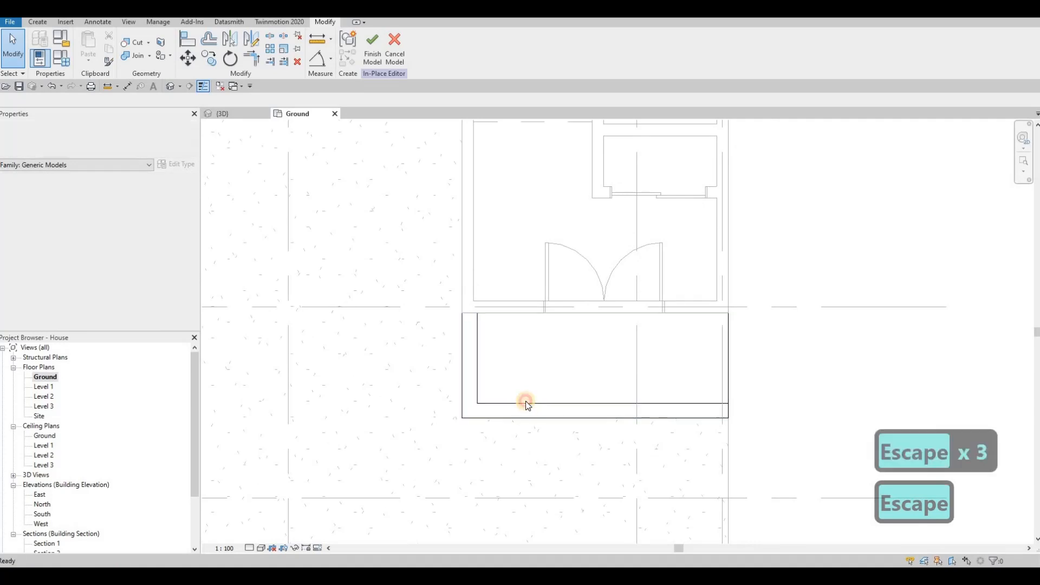
# Copy the second slab sideways in plan so that the copy partly overlaps the original
pyautogui.click(524, 401)
pyautogui.press('c')
pyautogui.press('o')
pyautogui.click(537, 392)
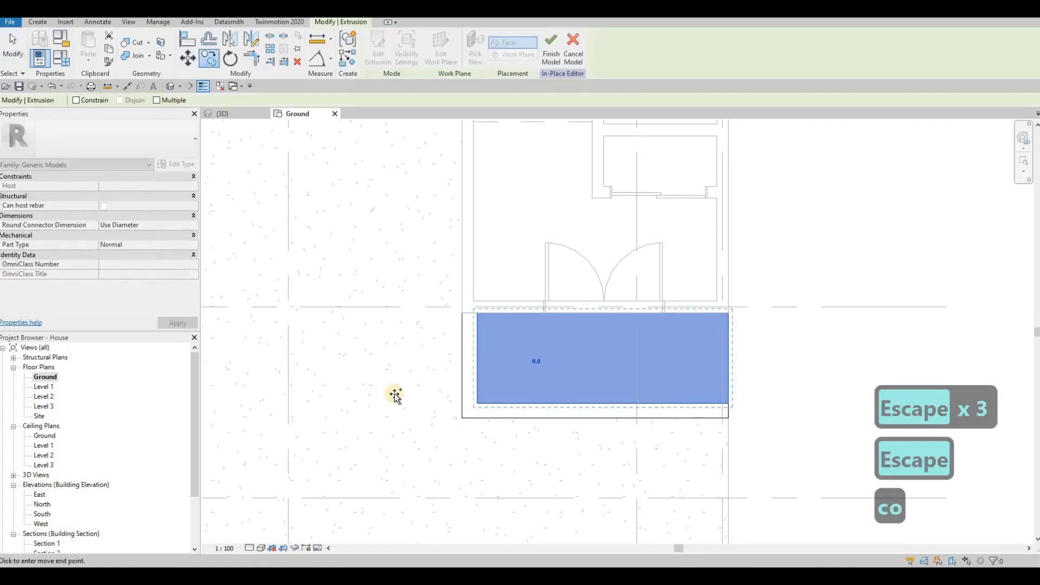
pyautogui.click(396, 392)
pyautogui.press('Escape')
pyautogui.press('Escape')
# Rehost the copied slab with Pick New onto the top face of the second slab as the third step
pyautogui.click(387, 381)
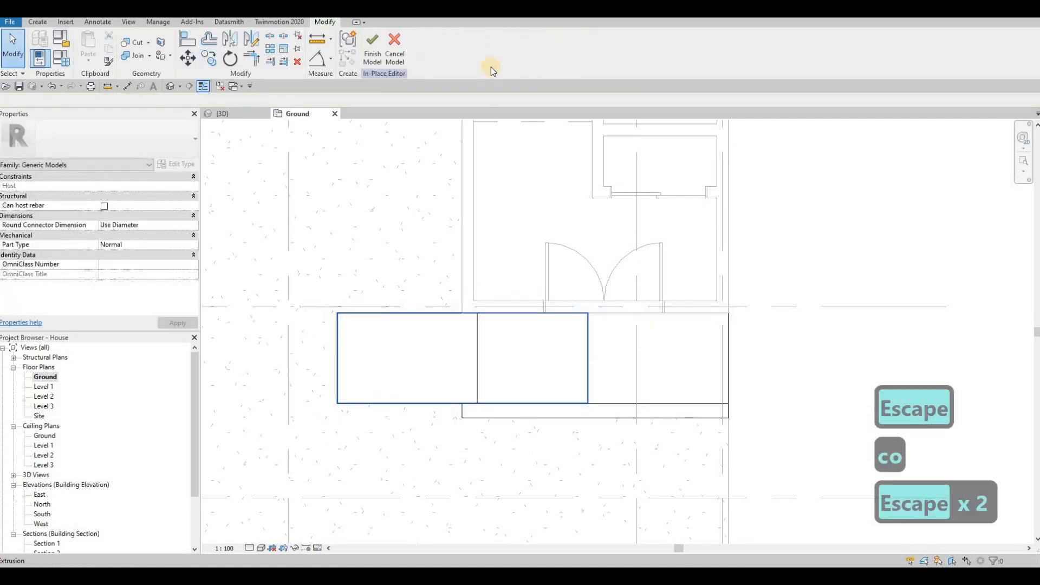
pyautogui.click(476, 52)
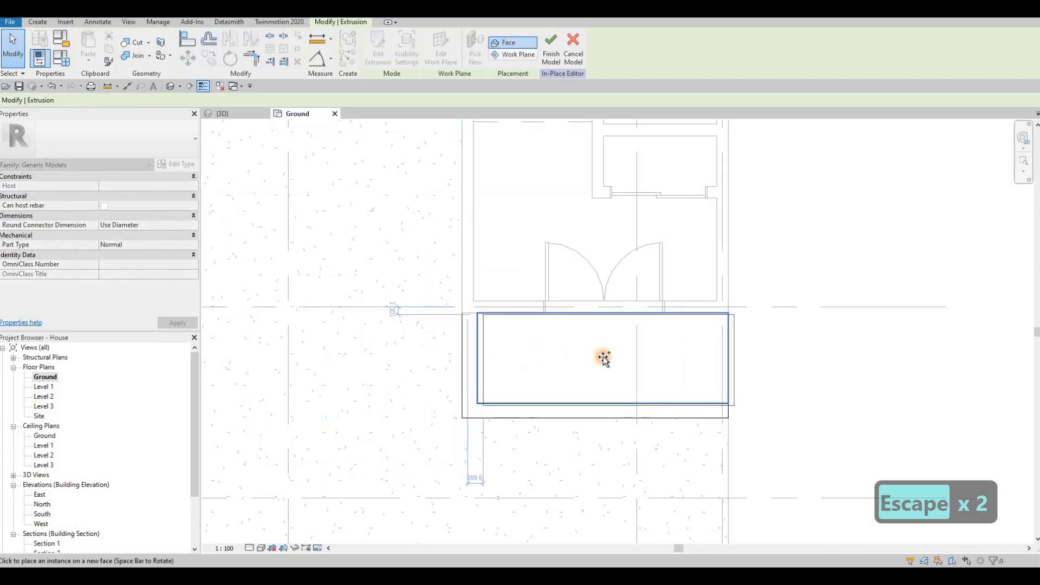
pyautogui.click(621, 346)
pyautogui.press('Escape')
pyautogui.press('Escape')
# Fit the third slab to the wall face and the steps' far end, pull its front edge inward, and set its near end about 260 mm from the wall's centerline
pyautogui.scroll(5, 591, 295)
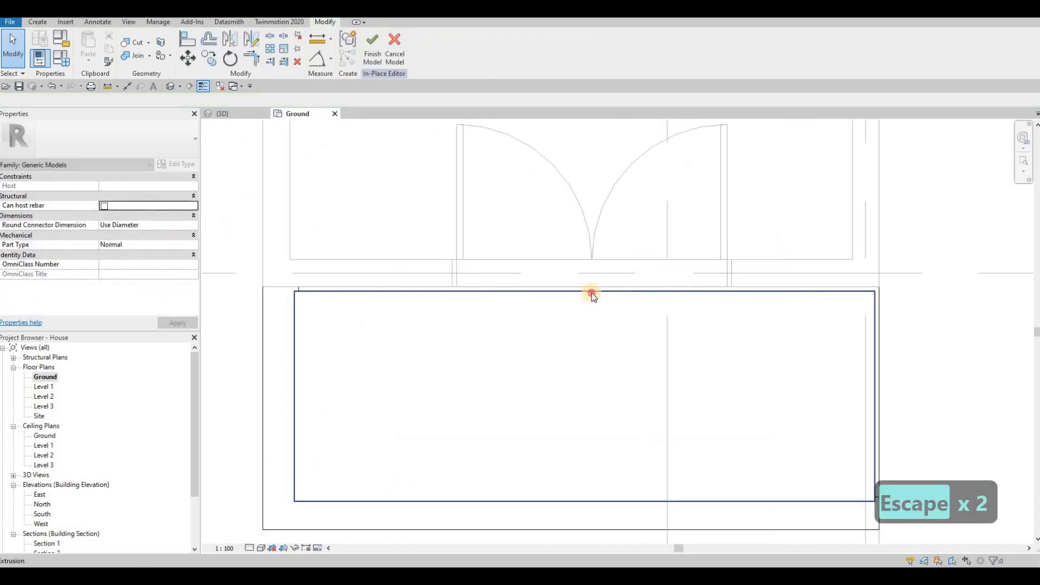
pyautogui.click(586, 291)
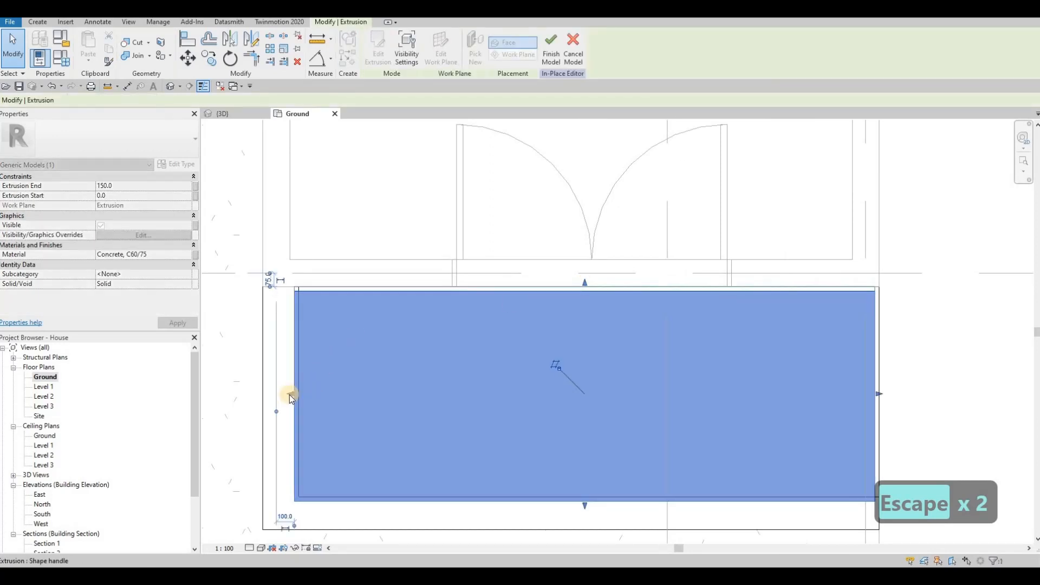
pyautogui.moveTo(291, 392); pyautogui.dragTo(324, 385)
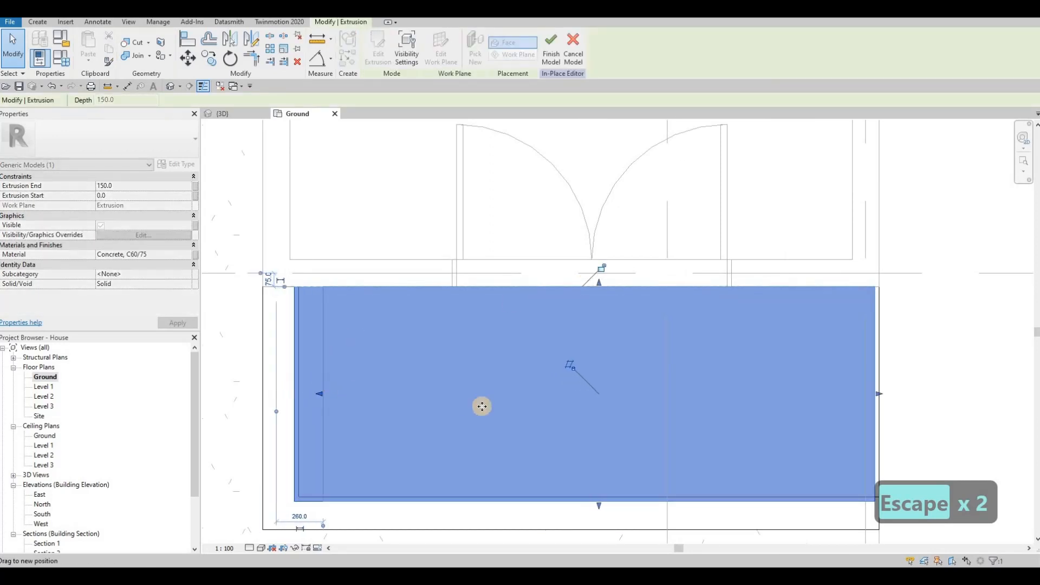
pyautogui.scroll(-1, 575, 488)
pyautogui.moveTo(587, 476); pyautogui.dragTo(586, 472)
pyautogui.moveTo(834, 388); pyautogui.dragTo(837, 388)
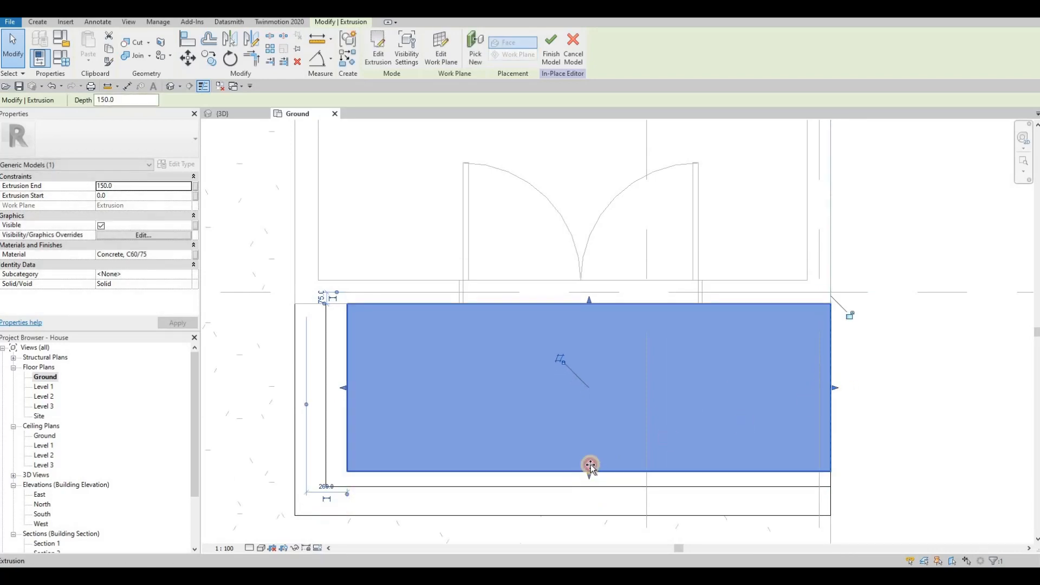
pyautogui.moveTo(591, 466); pyautogui.dragTo(588, 464)
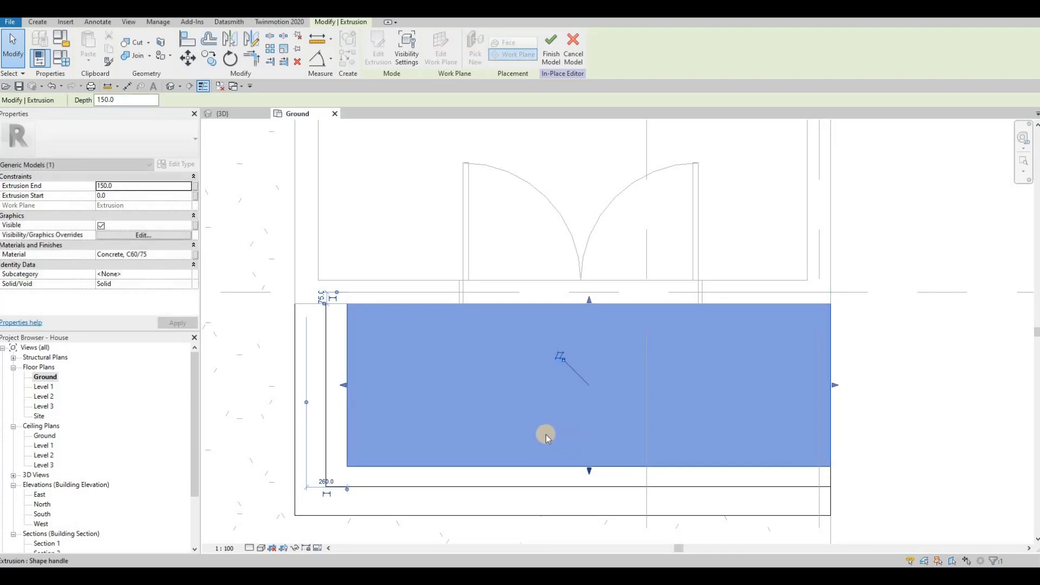
pyautogui.press('Escape')
pyautogui.scroll(-2, 572, 435)
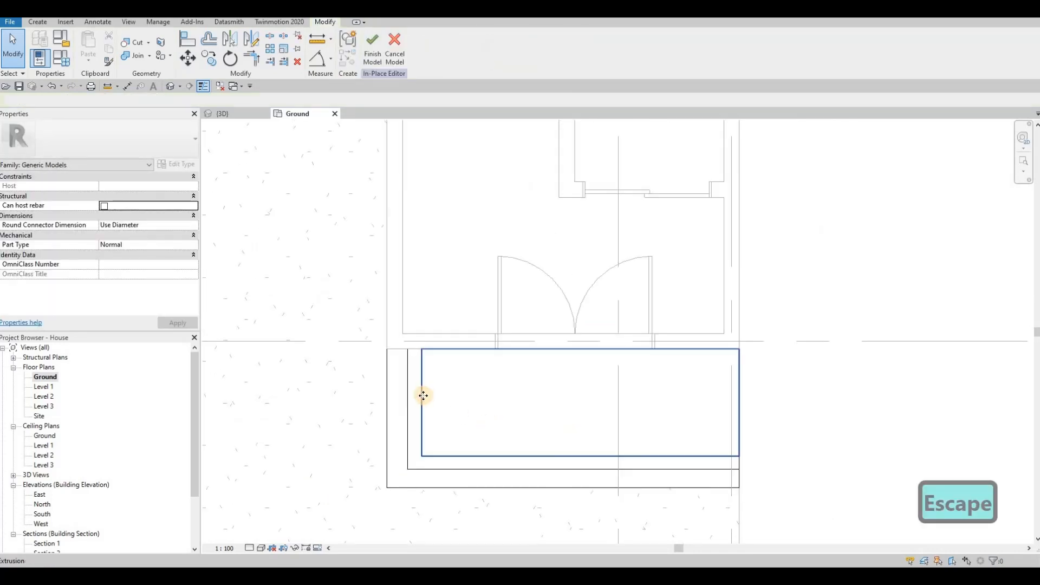
# Move the third slab's near end to about 320 mm from the wall's centerline and pull its front edge slightly further inward
pyautogui.click(423, 396)
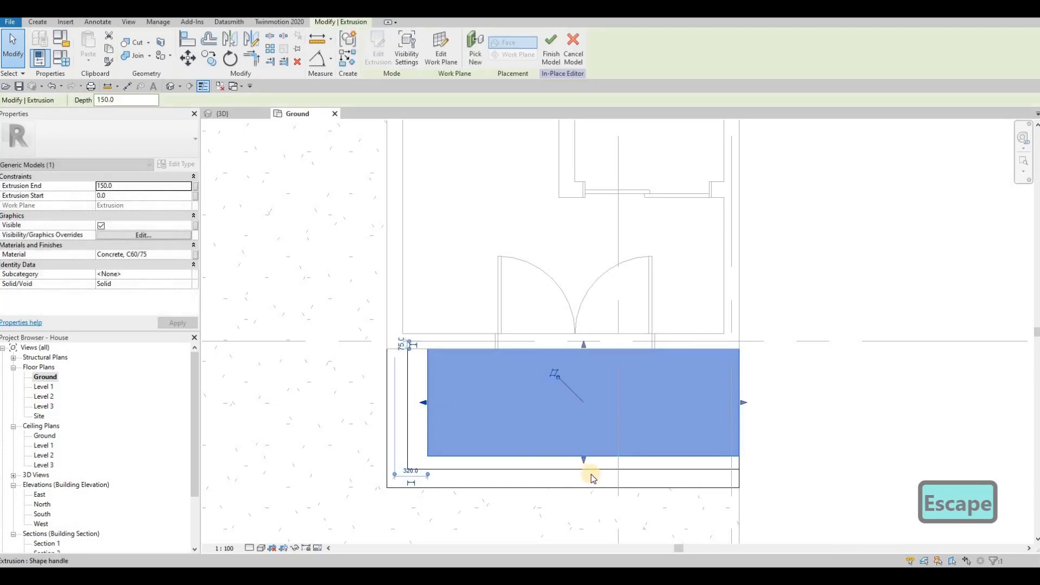
pyautogui.moveTo(585, 459); pyautogui.dragTo(585, 452)
pyautogui.press('Escape')
pyautogui.press('Escape')
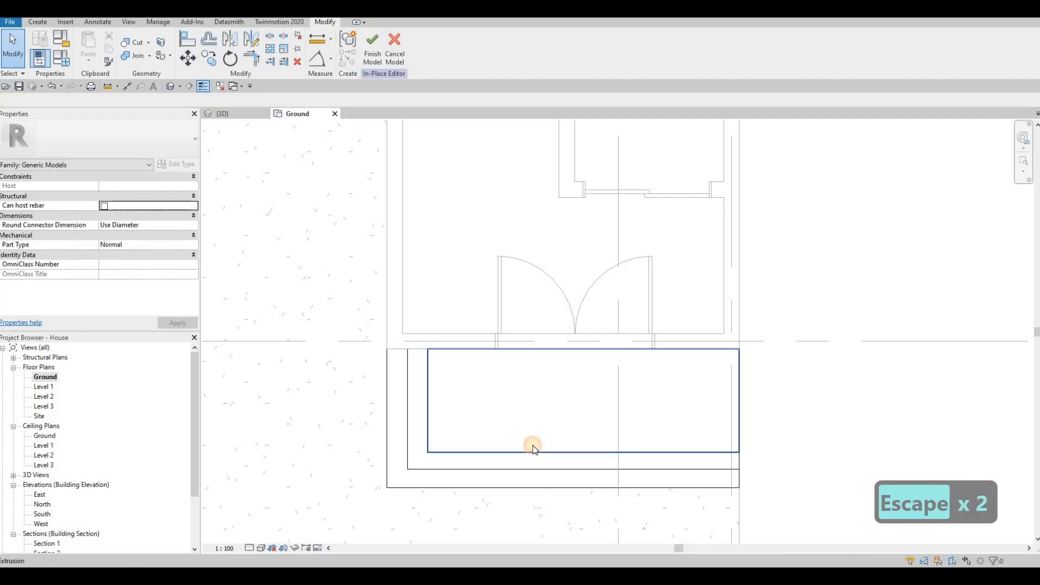
# Copy the third slab sideways in plan, leaving the copy partly overlapping the stacked steps
pyautogui.click(554, 444)
pyautogui.press('c')
pyautogui.press('o')
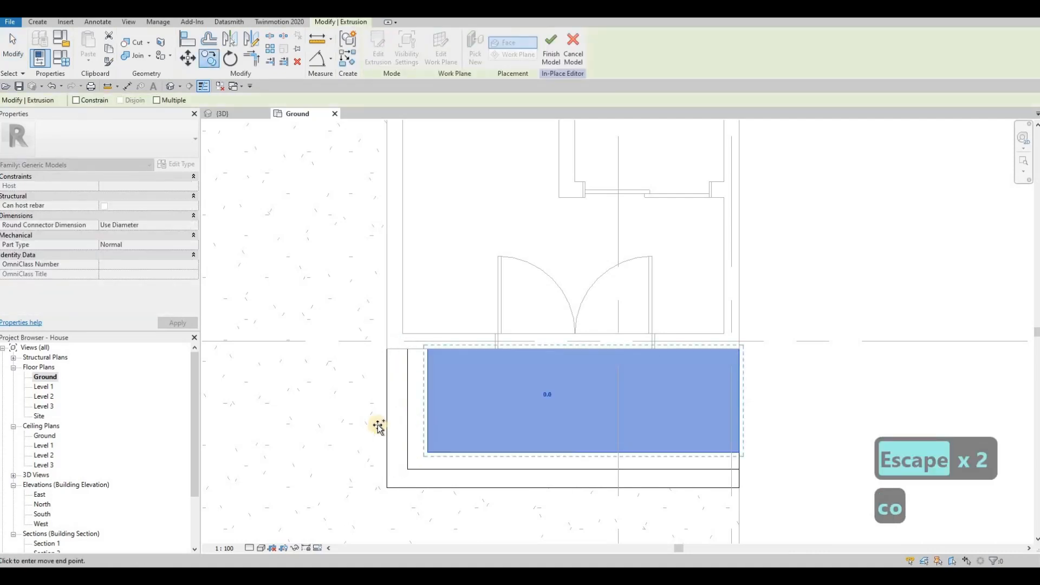
pyautogui.click(304, 415)
pyautogui.press('Escape')
pyautogui.press('Escape')
# Rehost the new copy with Pick New onto the third slab's top face as the fourth step
pyautogui.click(324, 355)
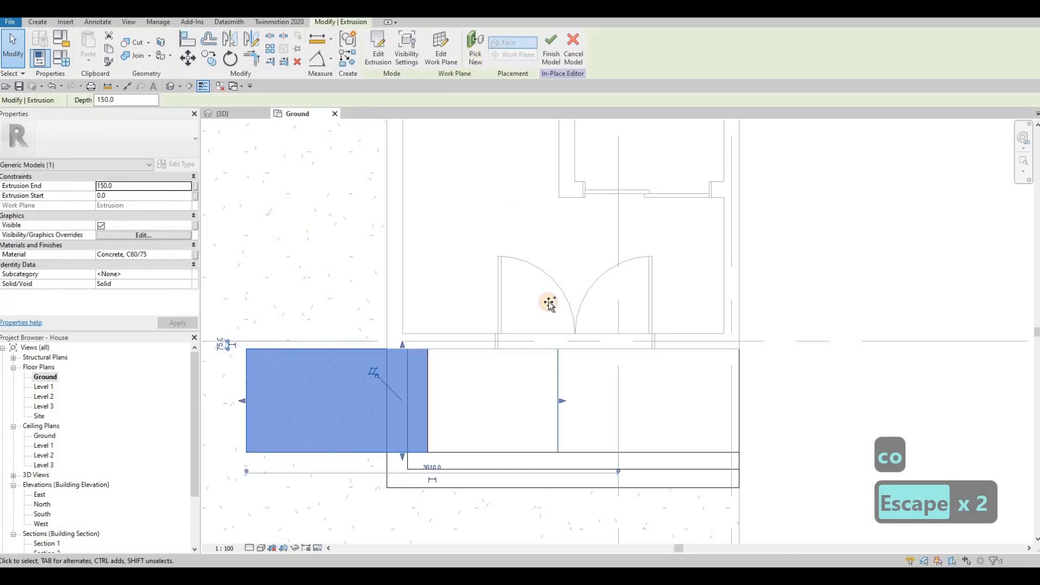
pyautogui.click(576, 387)
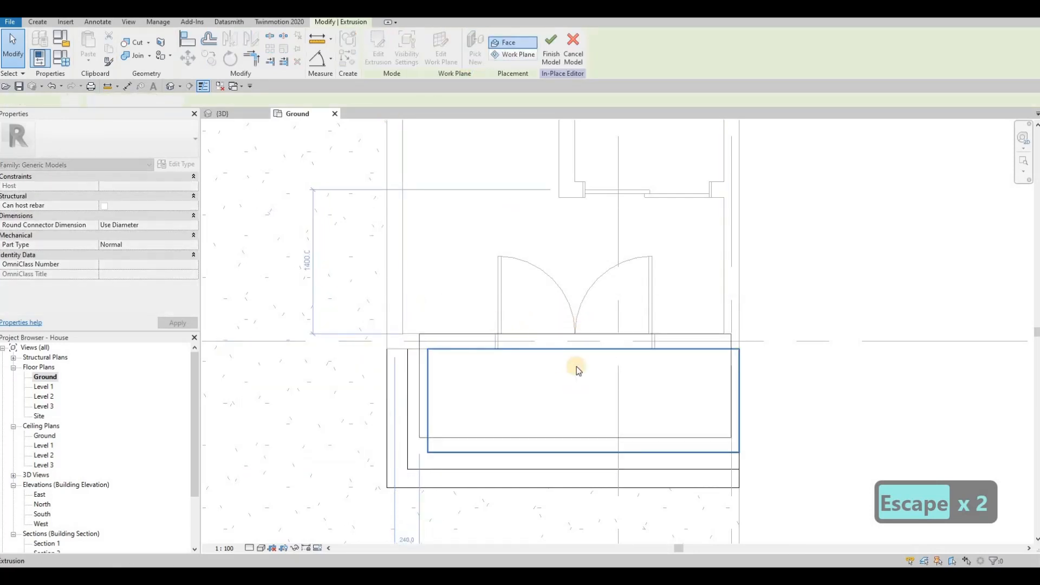
pyautogui.press('Escape')
# Fit the fourth slab to the wall face and the steps' far end, and set its front edge and near end back from the third slab's edges
pyautogui.click(573, 343)
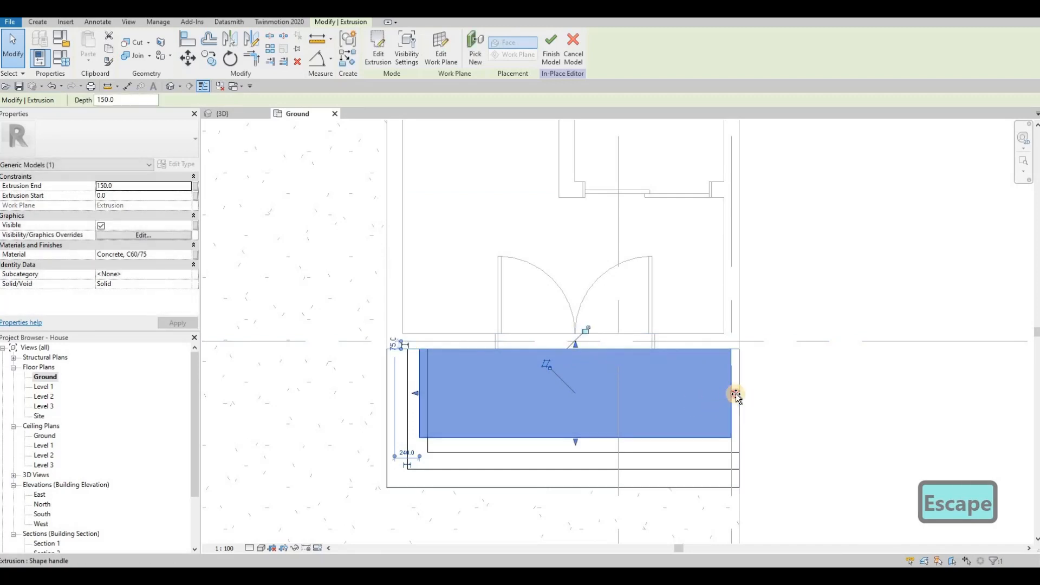
pyautogui.moveTo(733, 395); pyautogui.dragTo(740, 395)
pyautogui.moveTo(580, 442); pyautogui.dragTo(578, 435)
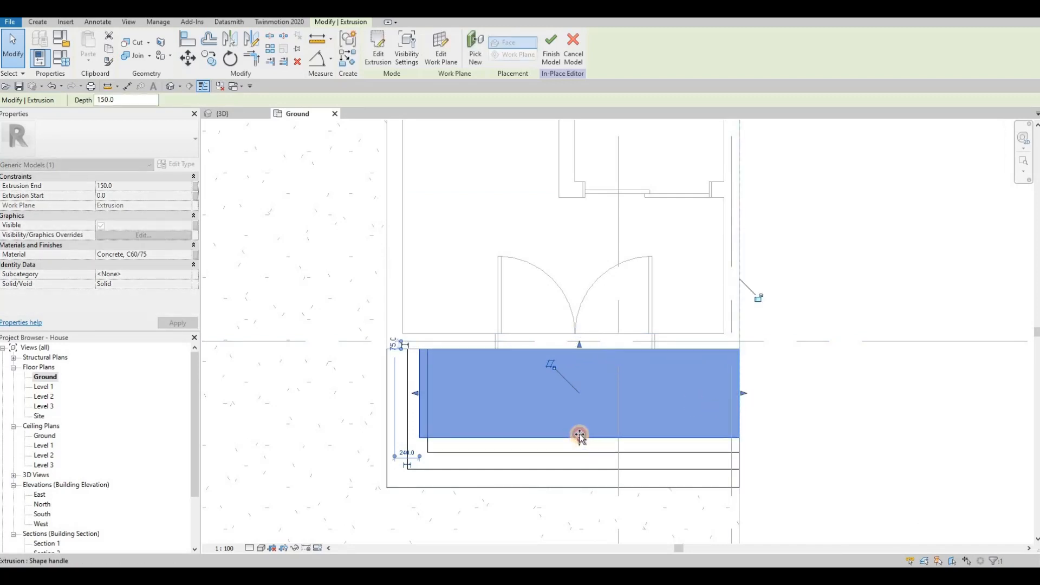
pyautogui.moveTo(415, 392); pyautogui.dragTo(447, 389)
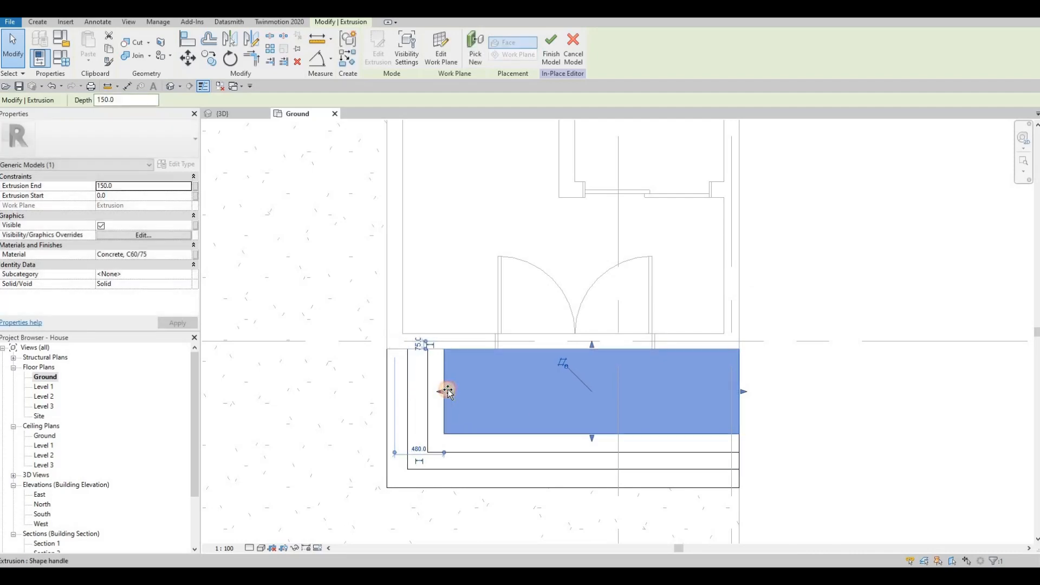
pyautogui.press('Escape')
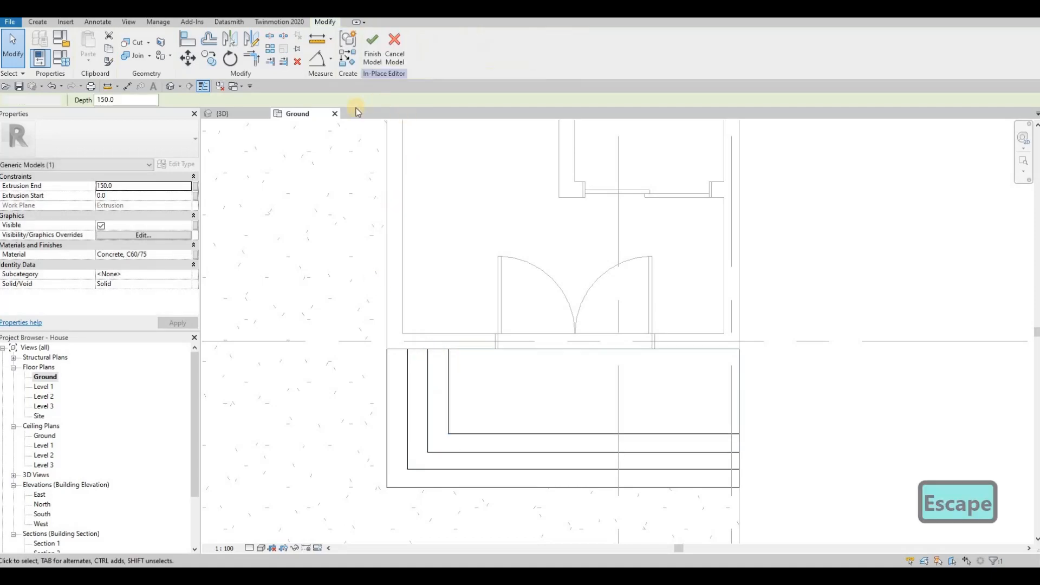
pyautogui.press('Escape')
# Inspect the four stacked entrance steps in the 3D view, up close and in relation to the whole house
pyautogui.hotkey('ctrl', 'Tab')
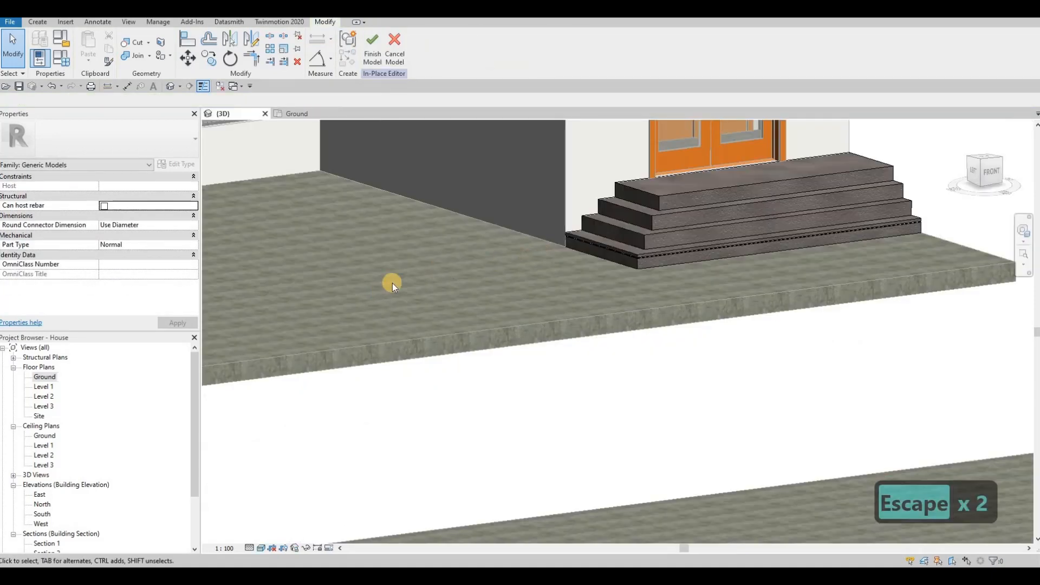
pyautogui.scroll(4, 523, 272)
pyautogui.keyDown('shift'); pyautogui.moveTo(473, 305); pyautogui.dragTo(440, 333, button='middle'); pyautogui.keyUp('shift')
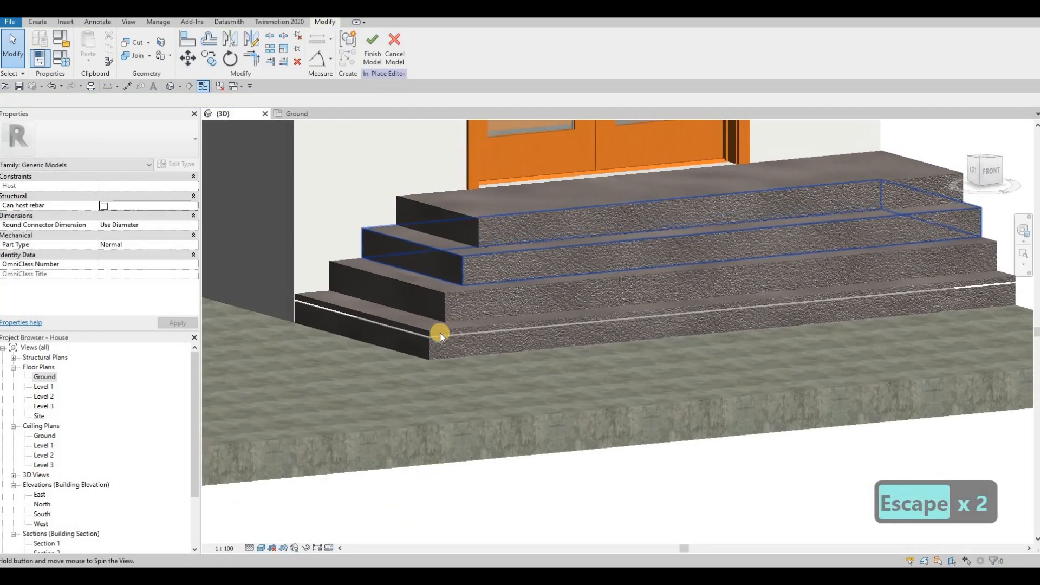
pyautogui.moveTo(372, 339); pyautogui.dragTo(341, 341, button='middle')
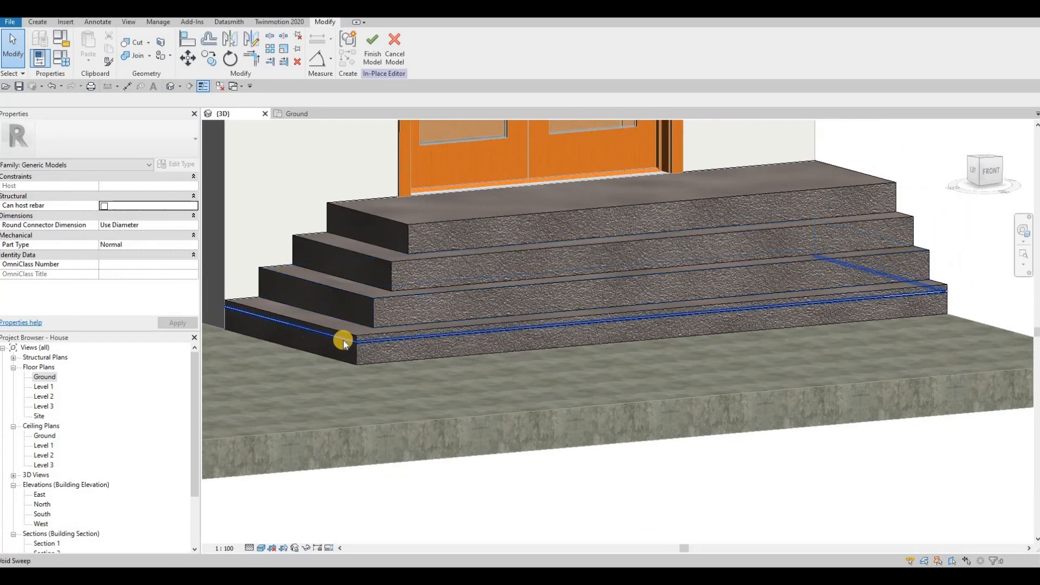
pyautogui.keyDown('shift'); pyautogui.moveTo(487, 316); pyautogui.dragTo(546, 362, button='middle'); pyautogui.keyUp('shift')
pyautogui.scroll(-1, 546, 347)
pyautogui.moveTo(542, 254)
pyautogui.keyDown('shift'); pyautogui.mouseDown(button='middle')
pyautogui.moveTo(555, 258)
pyautogui.moveTo(548, 270)
pyautogui.mouseUp(button='middle'); pyautogui.keyUp('shift')
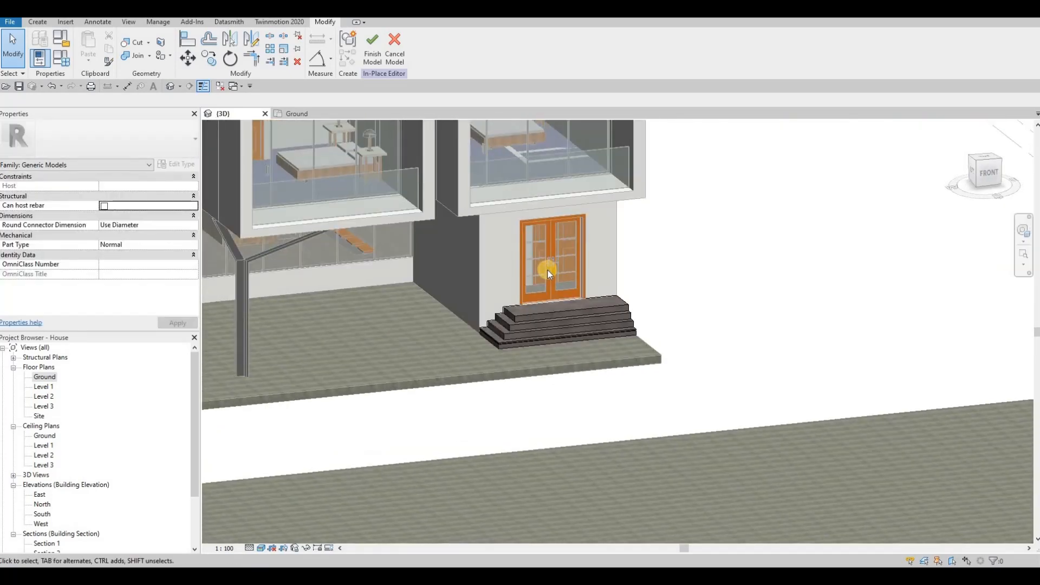
pyautogui.keyDown('shift'); pyautogui.moveTo(483, 334); pyautogui.dragTo(477, 337, button='middle'); pyautogui.keyUp('shift')
pyautogui.scroll(-1, 608, 341)
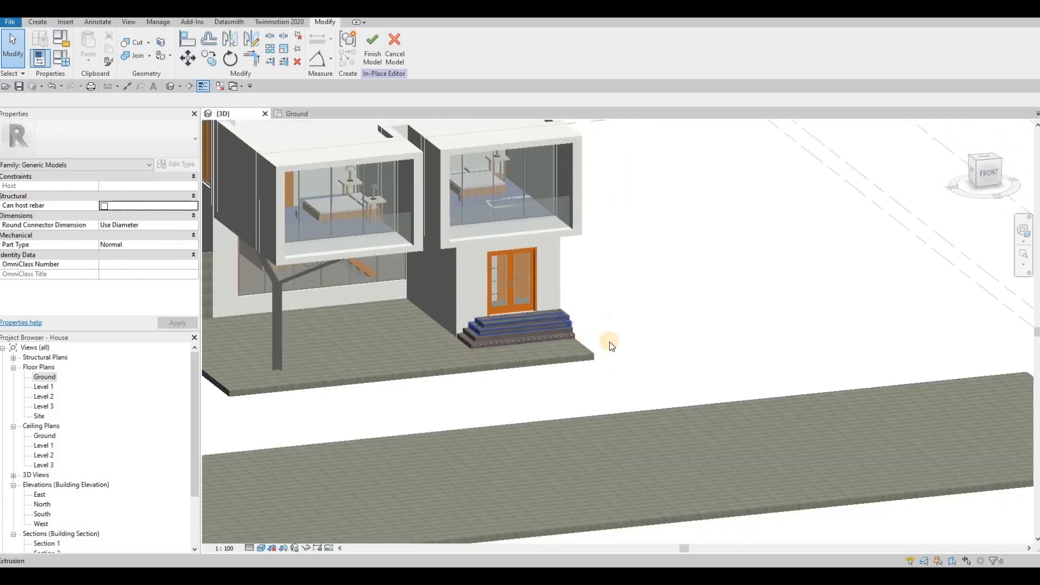
pyautogui.keyDown('shift'); pyautogui.moveTo(609, 341); pyautogui.dragTo(558, 326, button='middle'); pyautogui.keyUp('shift')
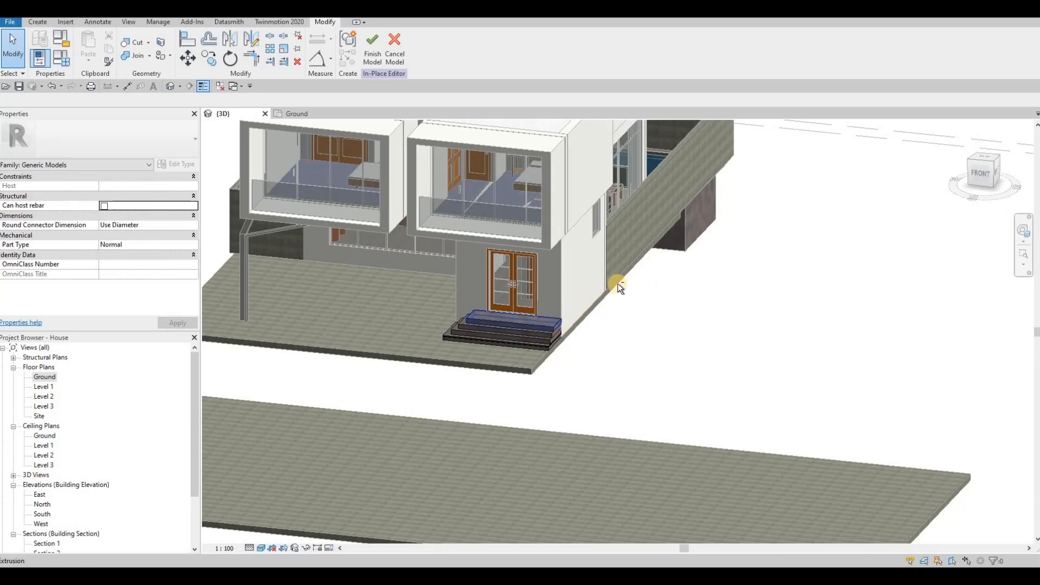
pyautogui.scroll(-3, 559, 306)
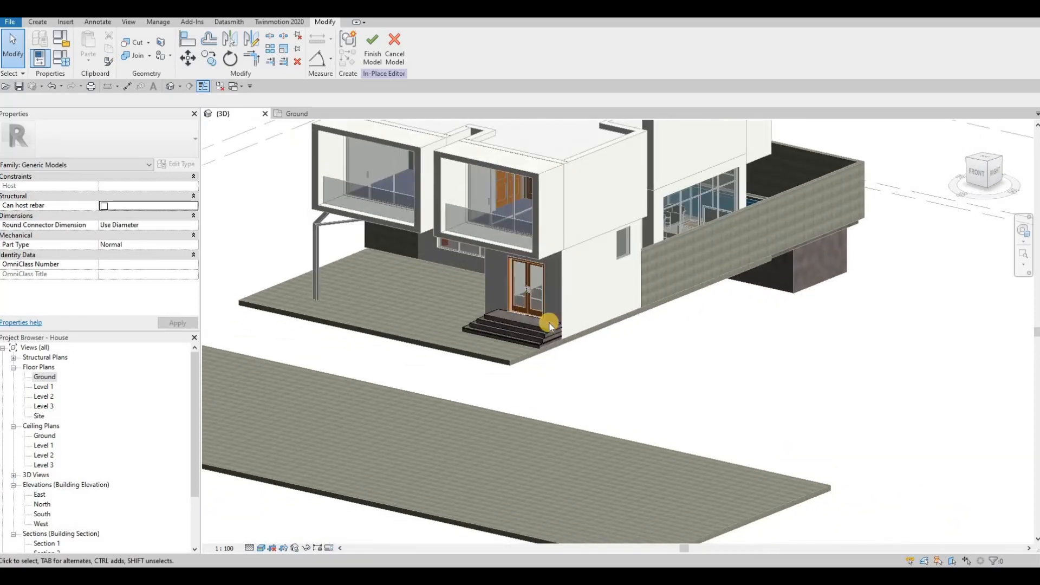
pyautogui.keyDown('shift'); pyautogui.moveTo(549, 323); pyautogui.dragTo(640, 275, button='middle'); pyautogui.keyUp('shift')
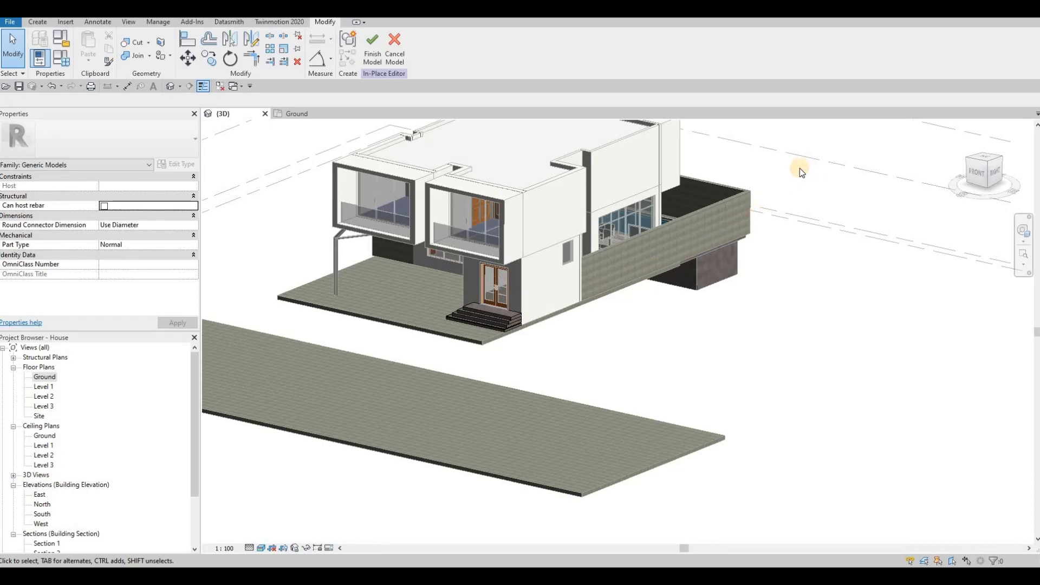
pyautogui.scroll(-2, 713, 203)
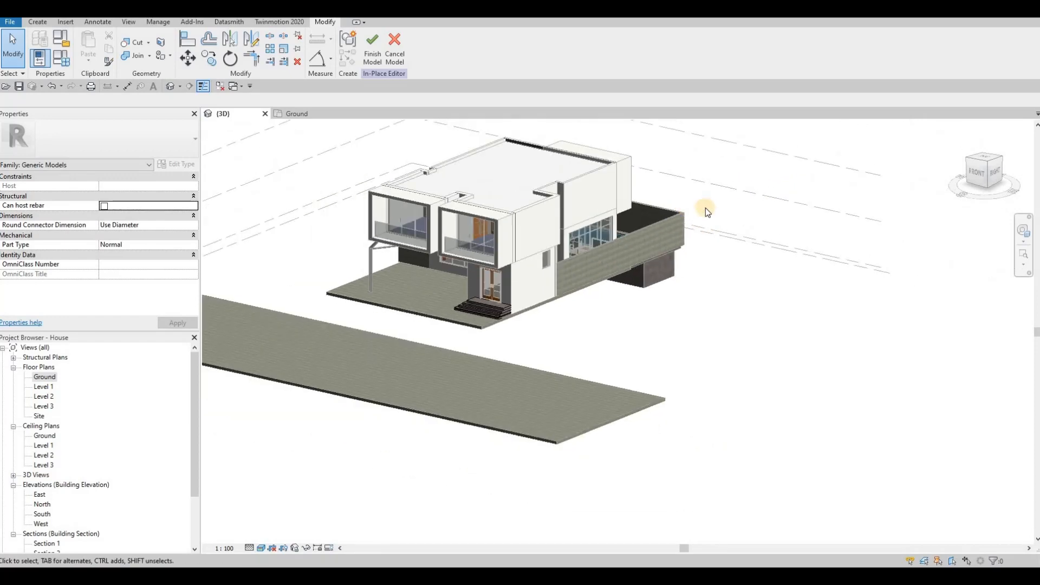
# Review the house from its side and front views and examine the entrance steps up close
pyautogui.keyDown('shift'); pyautogui.moveTo(695, 237); pyautogui.dragTo(794, 157, button='middle'); pyautogui.keyUp('shift')
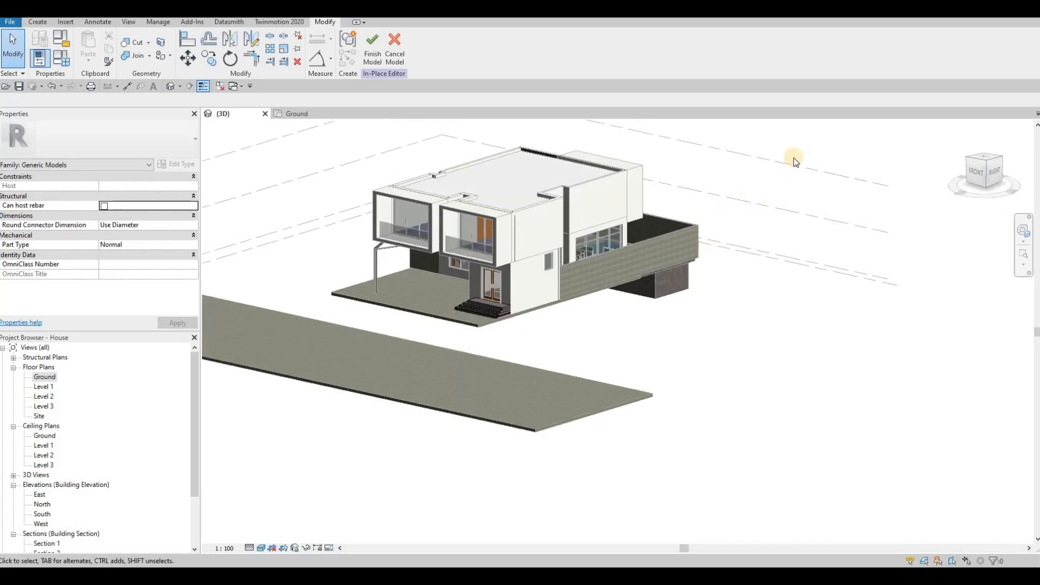
pyautogui.keyDown('shift'); pyautogui.moveTo(747, 207); pyautogui.dragTo(934, 113, button='middle'); pyautogui.keyUp('shift')
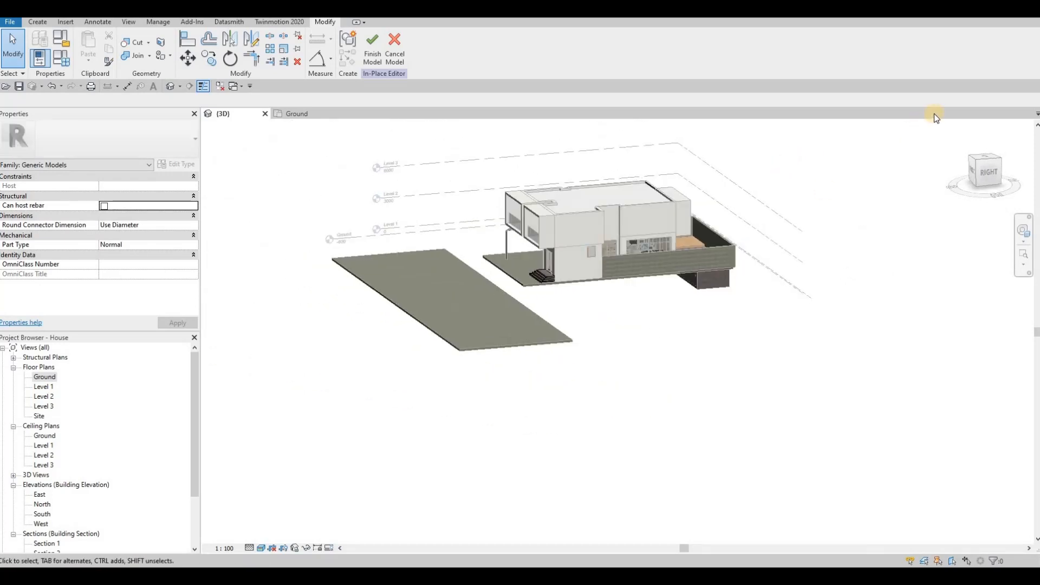
pyautogui.keyDown('shift'); pyautogui.moveTo(901, 150); pyautogui.dragTo(560, 300, button='middle'); pyautogui.keyUp('shift')
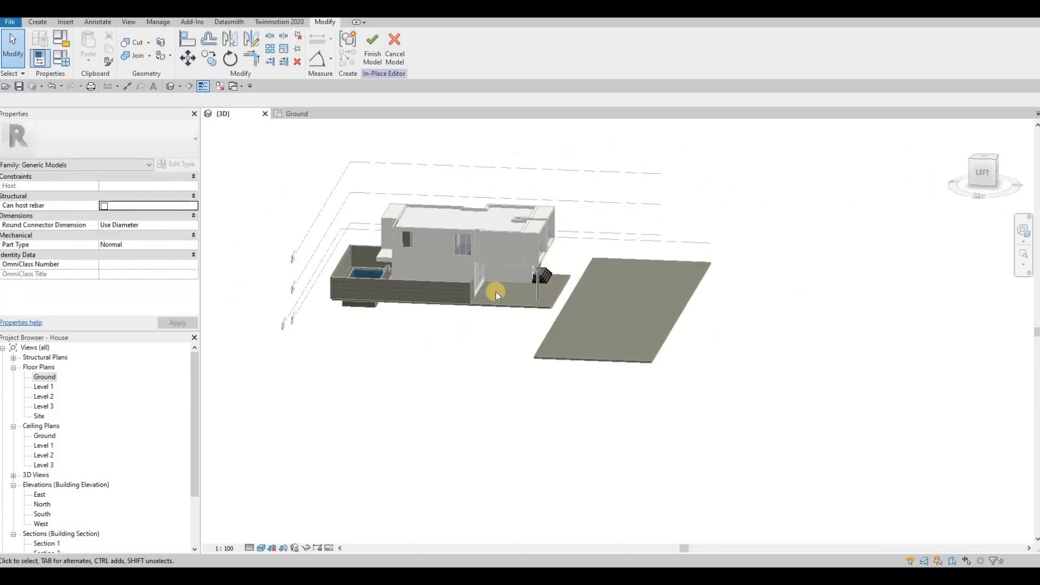
pyautogui.keyDown('shift'); pyautogui.moveTo(463, 316); pyautogui.dragTo(409, 278, button='middle'); pyautogui.keyUp('shift')
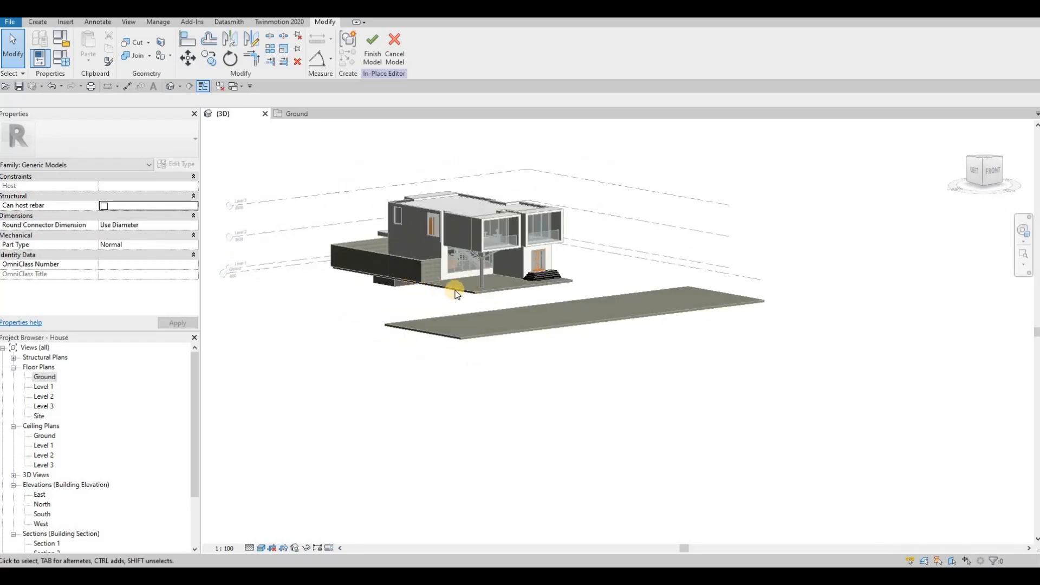
pyautogui.moveTo(420, 283)
pyautogui.keyDown('shift'); pyautogui.mouseDown(button='middle')
pyautogui.moveTo(438, 302)
pyautogui.moveTo(421, 278)
pyautogui.moveTo(439, 289)
pyautogui.mouseUp(button='middle'); pyautogui.keyUp('shift')
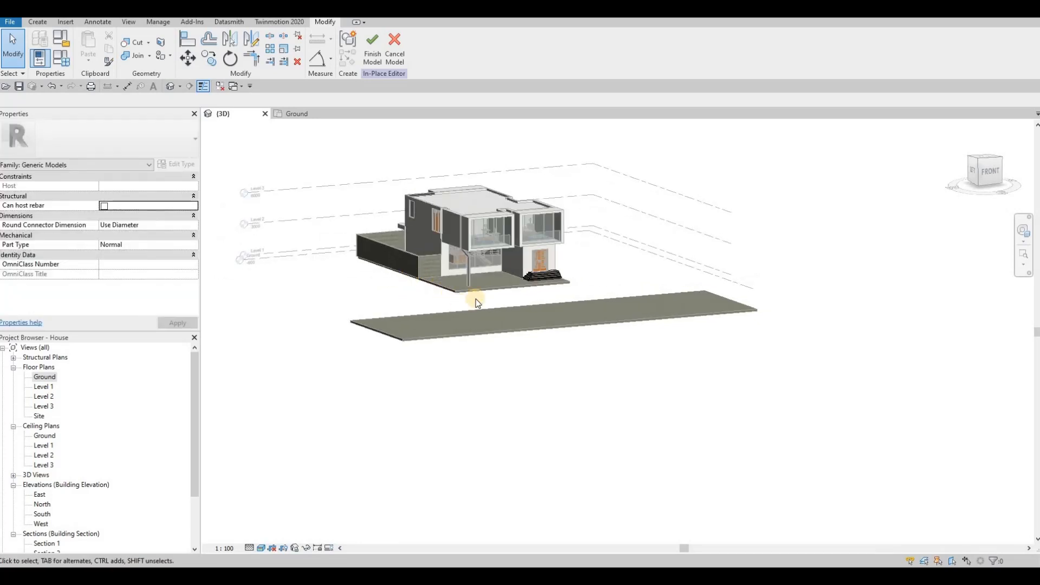
pyautogui.scroll(8, 522, 299)
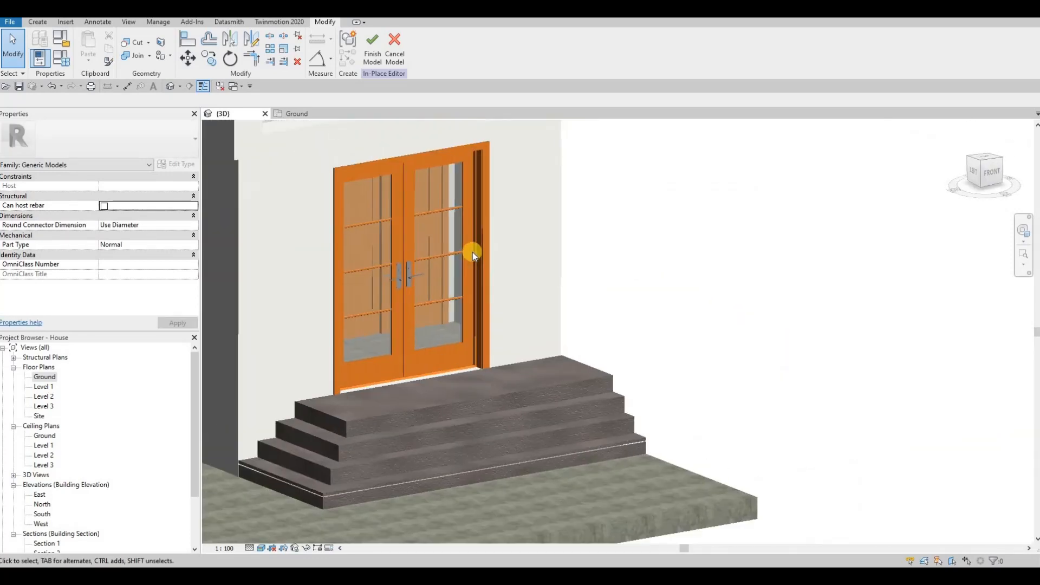
pyautogui.moveTo(472, 252); pyautogui.dragTo(538, 203, button='middle')
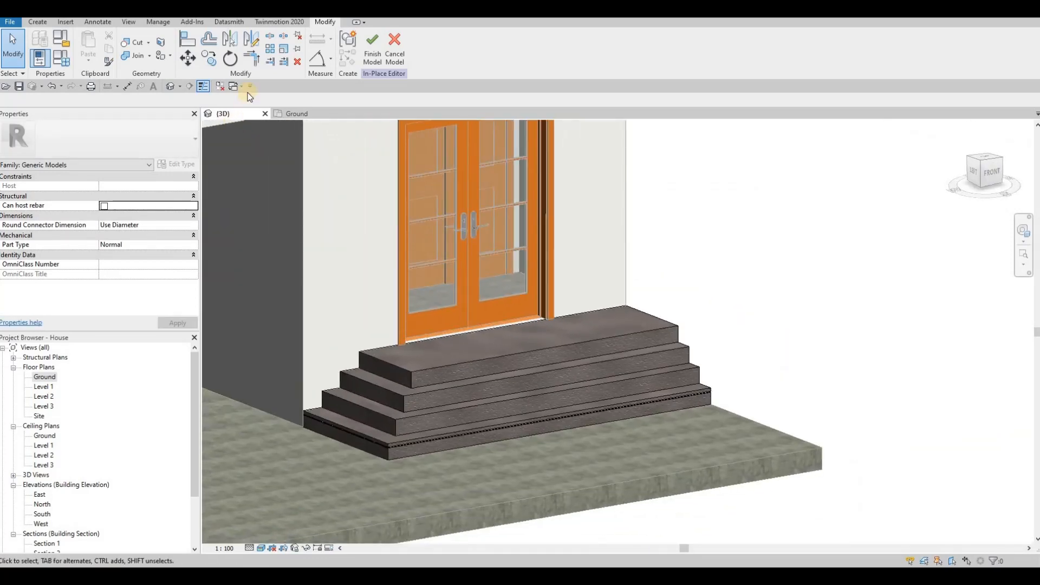
pyautogui.click(38, 22)
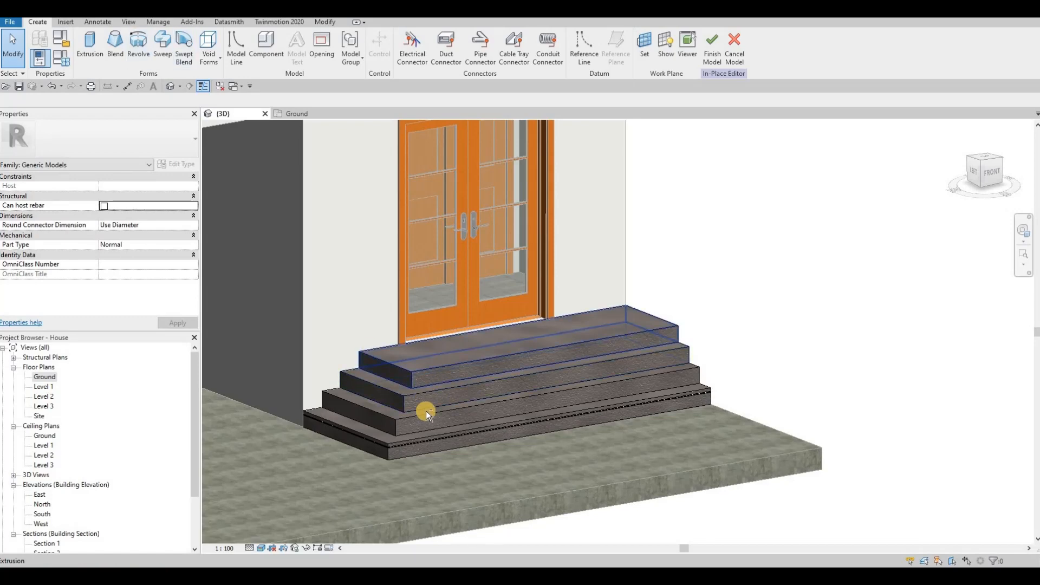
pyautogui.keyDown('shift'); pyautogui.moveTo(426, 417); pyautogui.dragTo(118, 76, button='middle'); pyautogui.keyUp('shift')
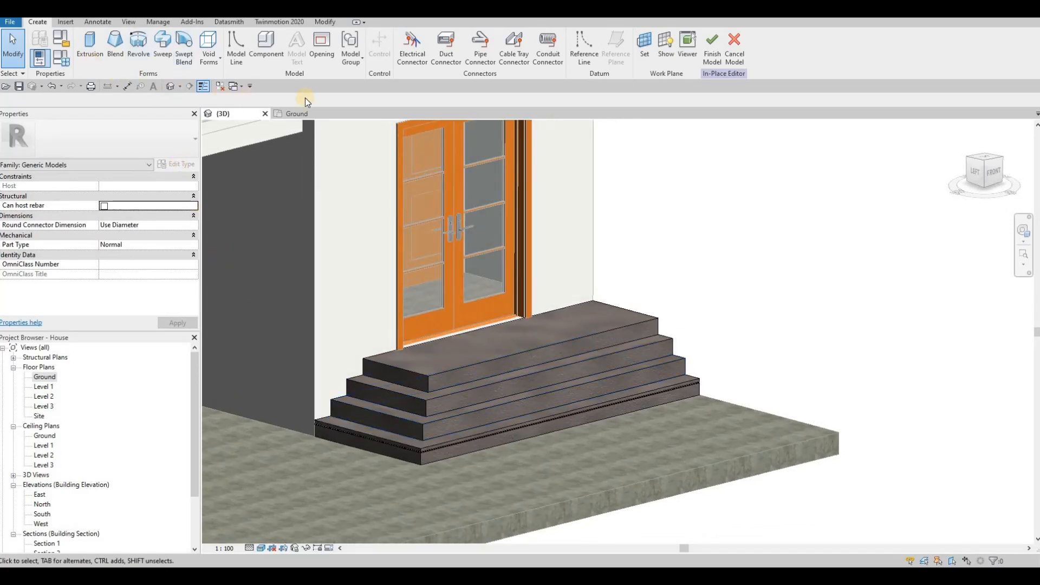
pyautogui.press('Escape')
pyautogui.click(414, 372)
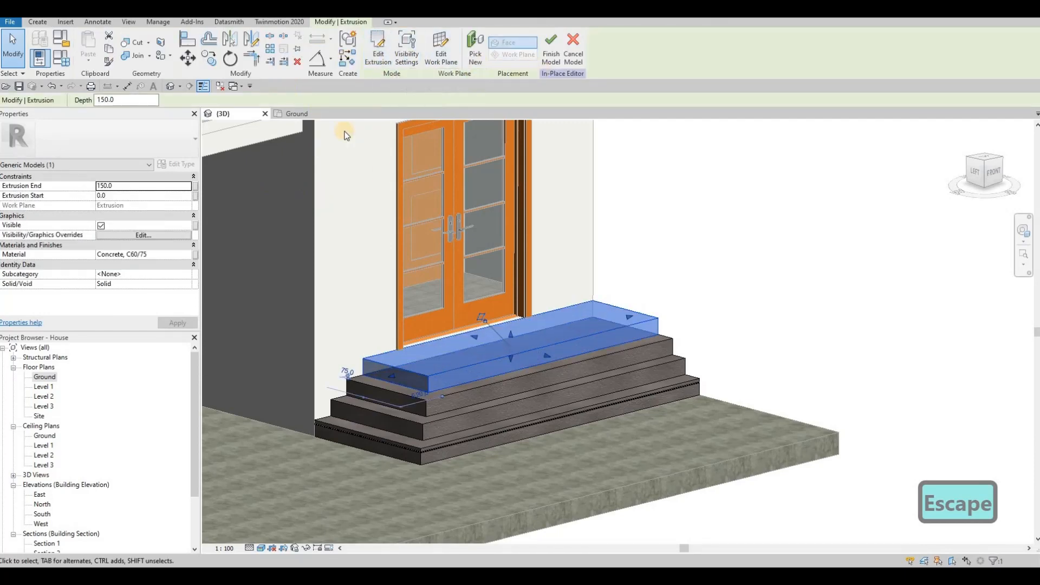
pyautogui.moveTo(464, 184); pyautogui.dragTo(494, 156, button='middle')
pyautogui.scroll(-1, 449, 201)
pyautogui.press('Escape')
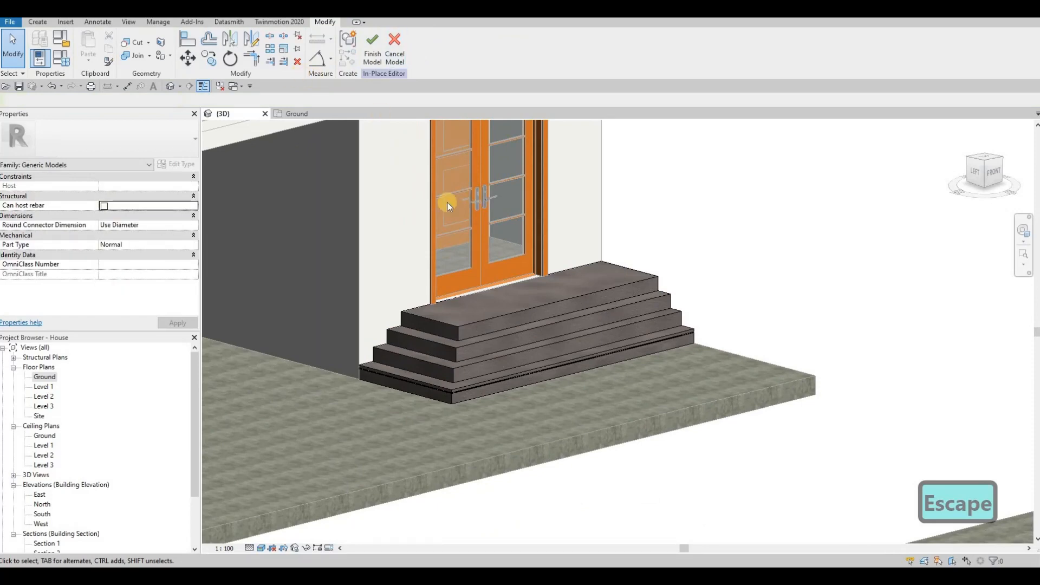
# Start a void sweep and pick the second slab's top edges along the near end, front and far end as its path
pyautogui.click(37, 22)
pyautogui.click(209, 61)
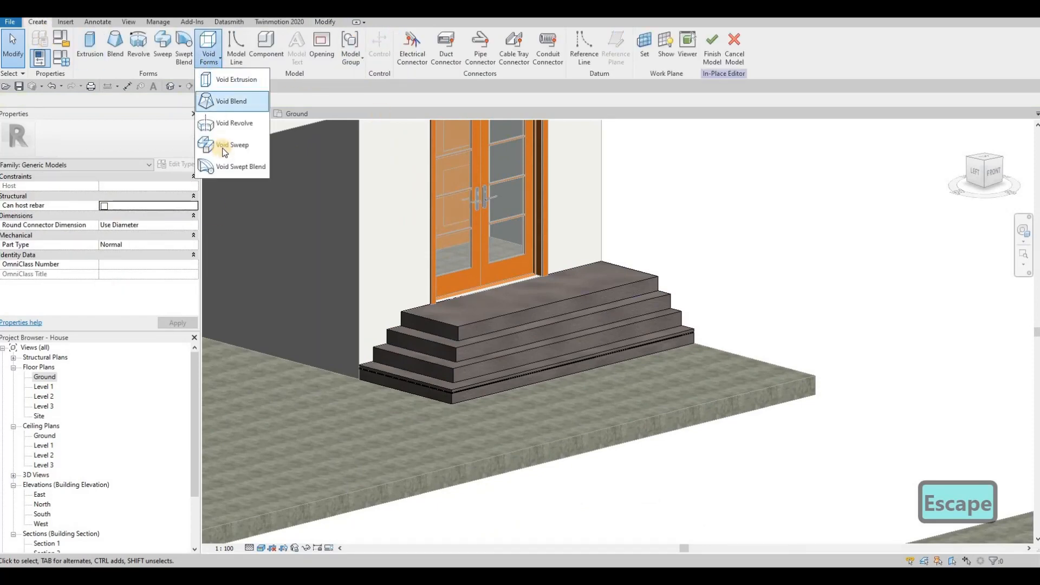
pyautogui.click(224, 148)
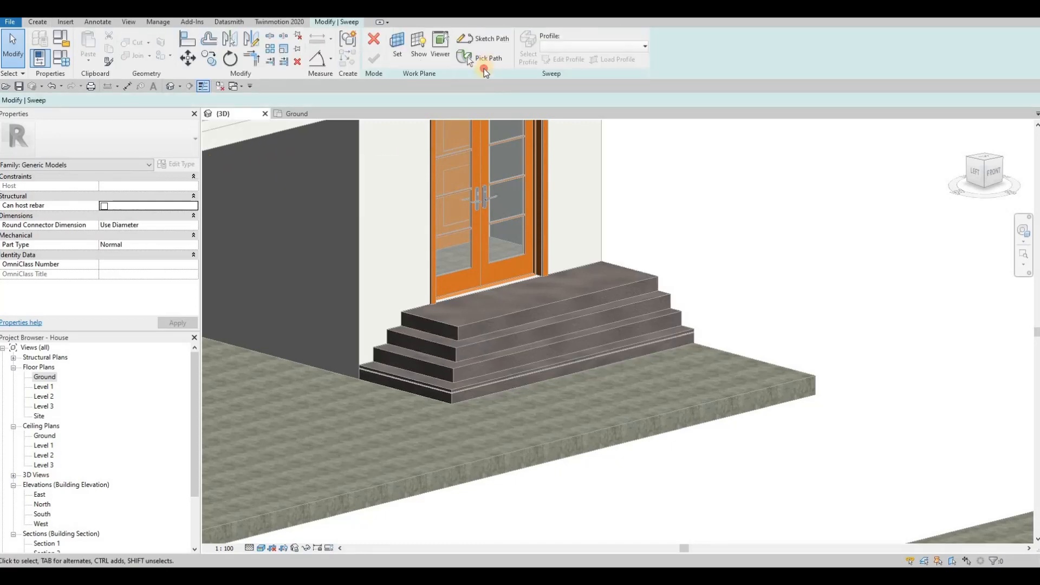
pyautogui.scroll(2, 433, 336)
pyautogui.click(432, 338)
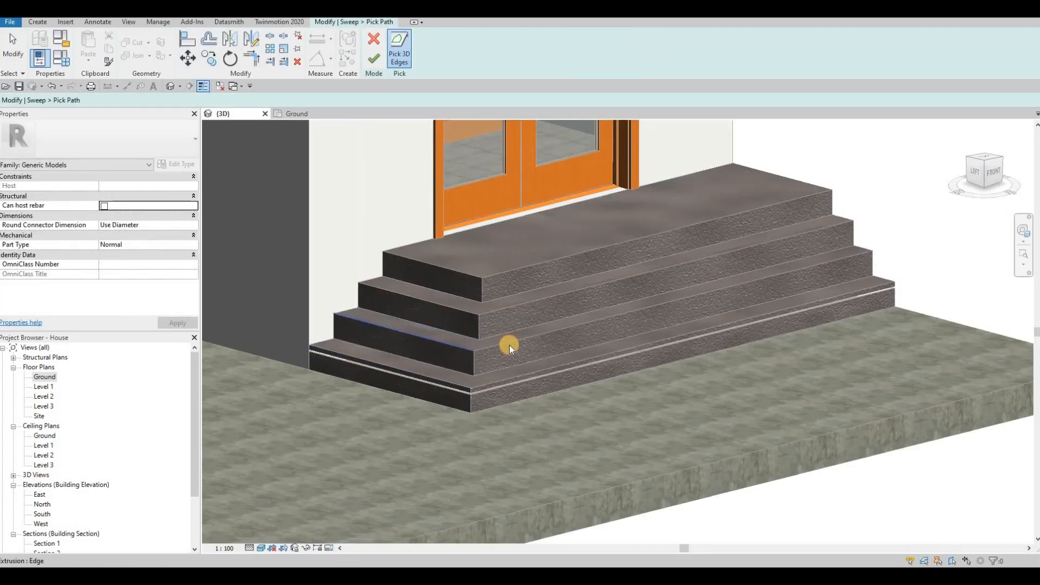
pyautogui.click(523, 333)
pyautogui.keyDown('shift'); pyautogui.moveTo(513, 323); pyautogui.dragTo(736, 333, button='middle'); pyautogui.keyUp('shift')
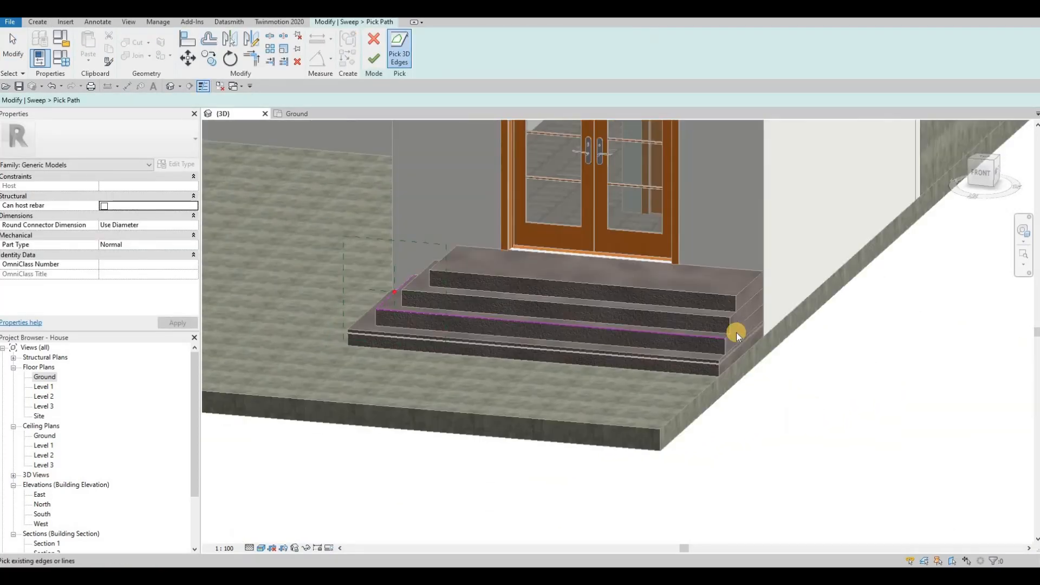
pyautogui.click(736, 334)
pyautogui.scroll(2, 736, 336)
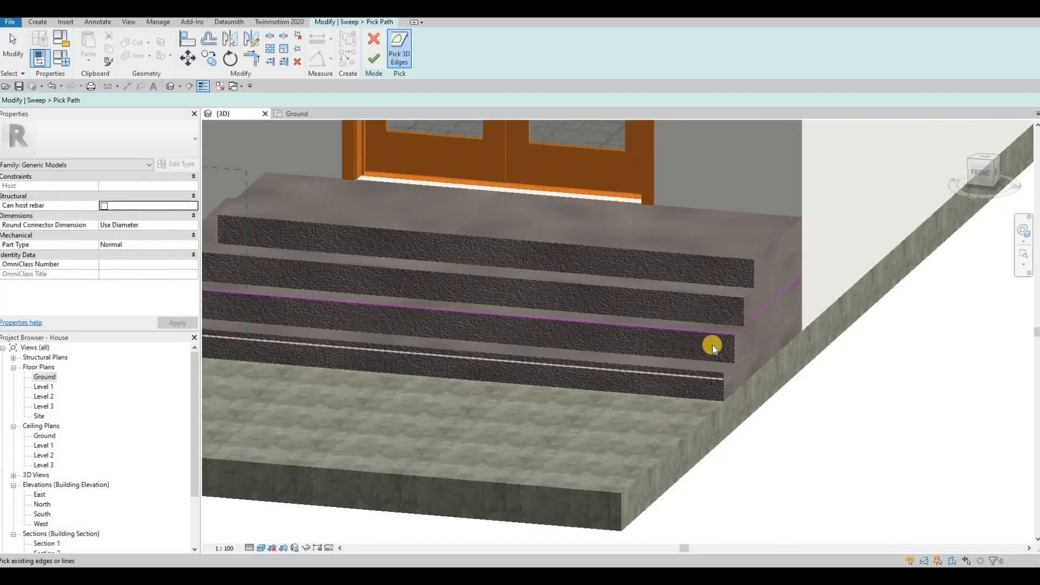
# Trim the sweep path's front and far-end lines into a corner on the second slab and finish the path
pyautogui.press('Escape')
pyautogui.press('Escape')
pyautogui.press('t')
pyautogui.press('r')
pyautogui.click(725, 336)
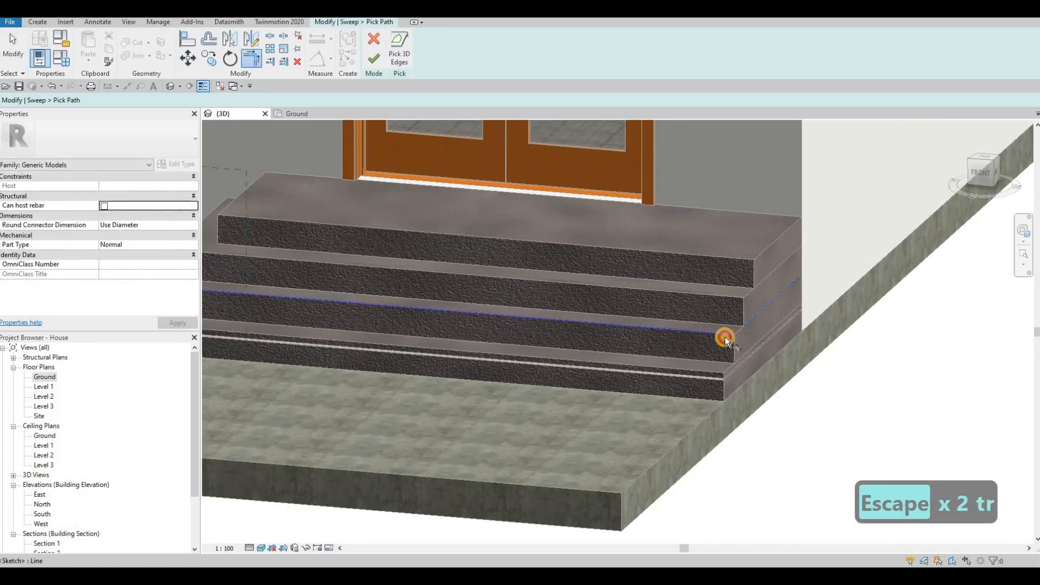
pyautogui.press('Escape')
pyautogui.scroll(-3, 388, 333)
pyautogui.keyDown('shift'); pyautogui.moveTo(388, 332); pyautogui.dragTo(383, 334, button='middle'); pyautogui.keyUp('shift')
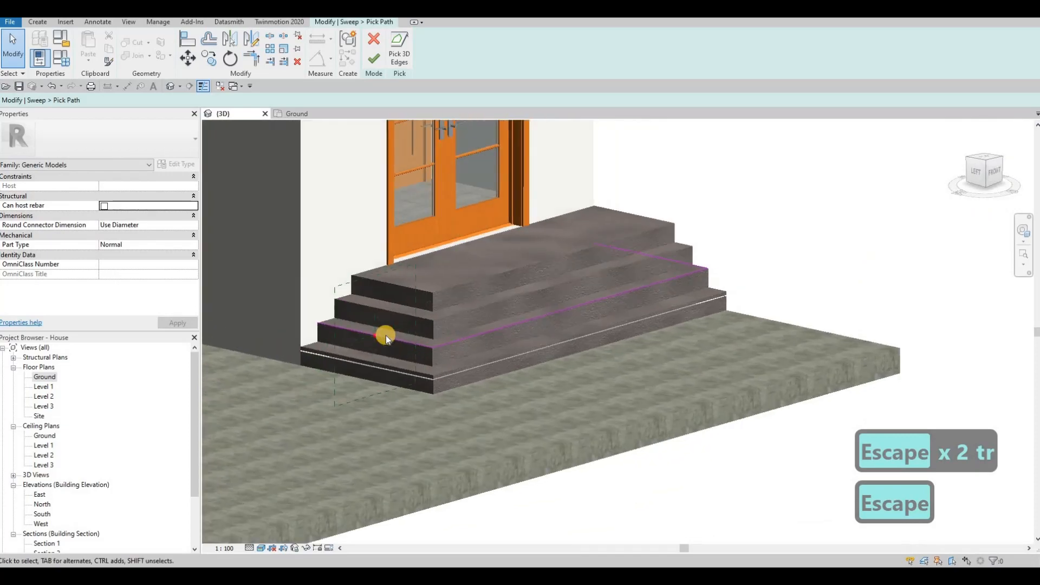
pyautogui.scroll(3, 327, 229)
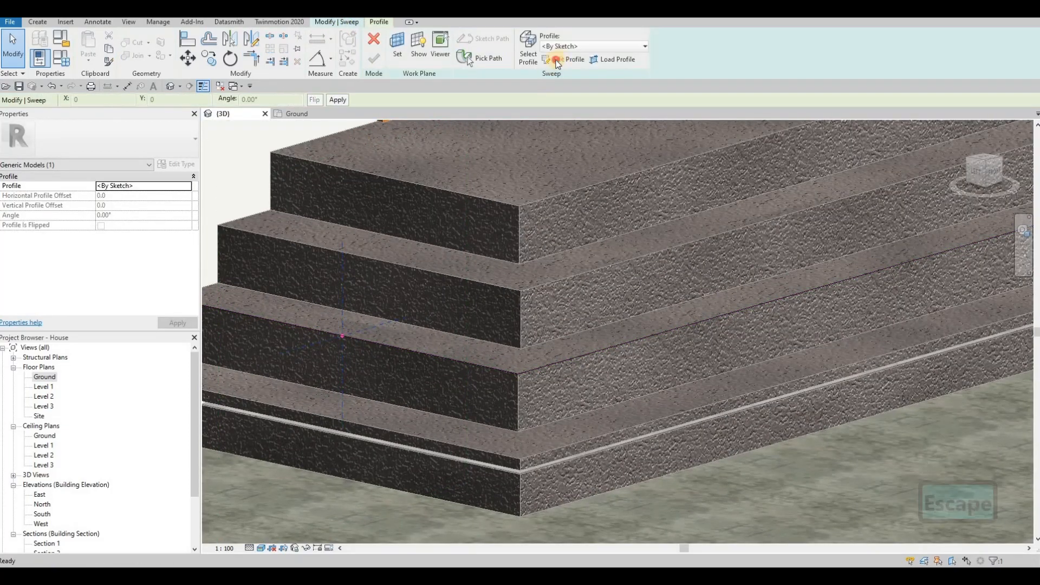
# Sketch a rectangular sweep profile about 20 mm wide and 15 mm high against the vertical reference line, just below the second slab's top edge
pyautogui.click(558, 60)
pyautogui.keyDown('shift'); pyautogui.moveTo(263, 227); pyautogui.dragTo(536, 223, button='middle'); pyautogui.keyUp('shift')
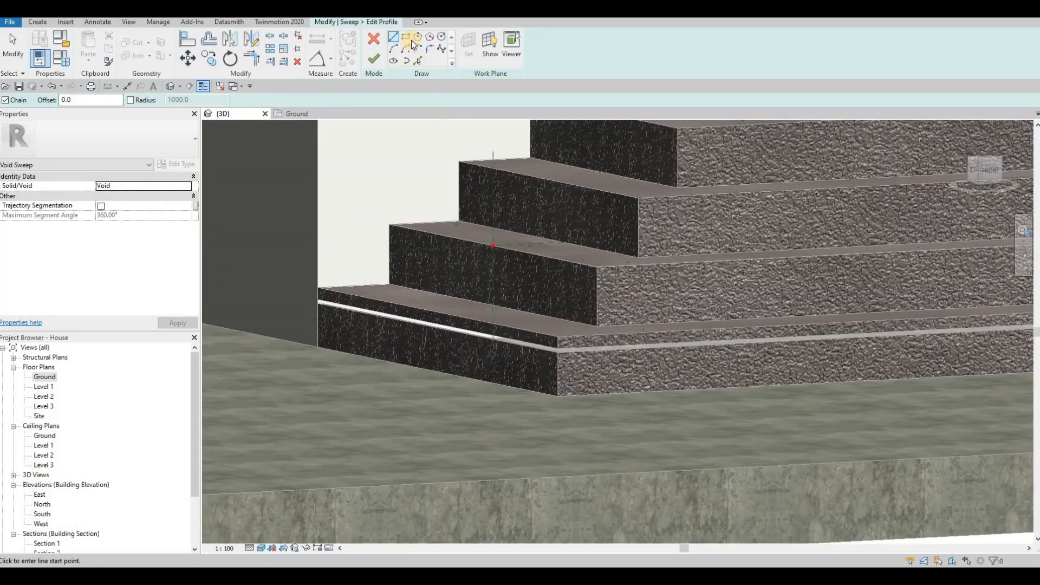
pyautogui.click(411, 41)
pyautogui.scroll(2, 510, 293)
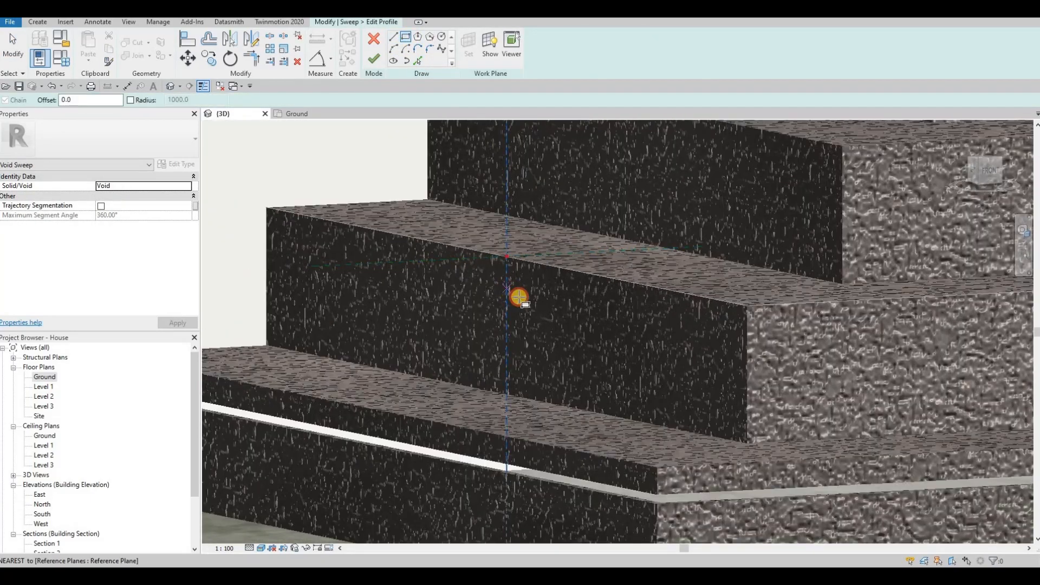
pyautogui.click(520, 297)
pyautogui.click(522, 296)
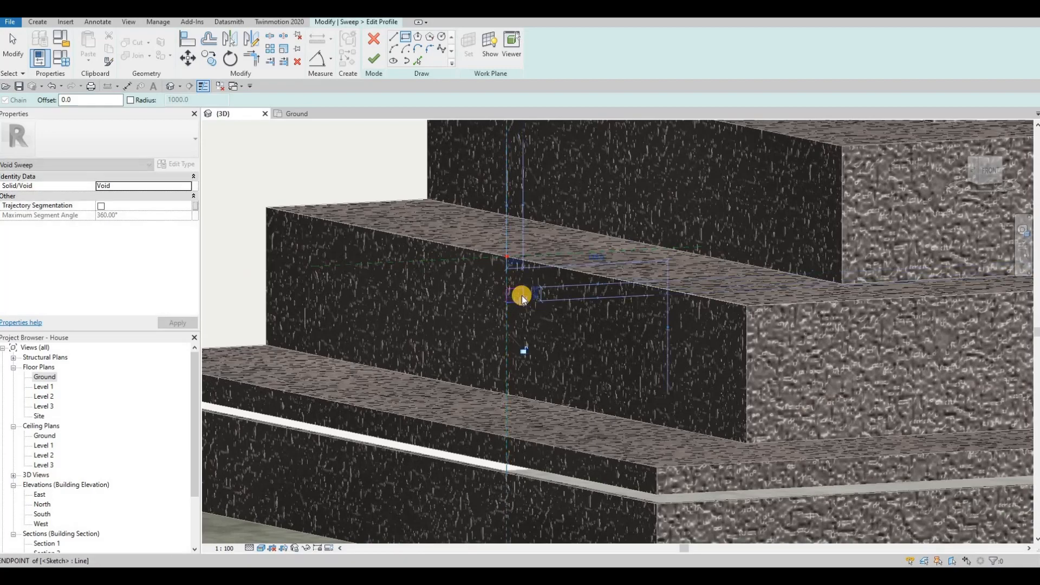
pyautogui.press('Escape')
pyautogui.scroll(3, 519, 292)
pyautogui.press('Escape')
pyautogui.press('Escape')
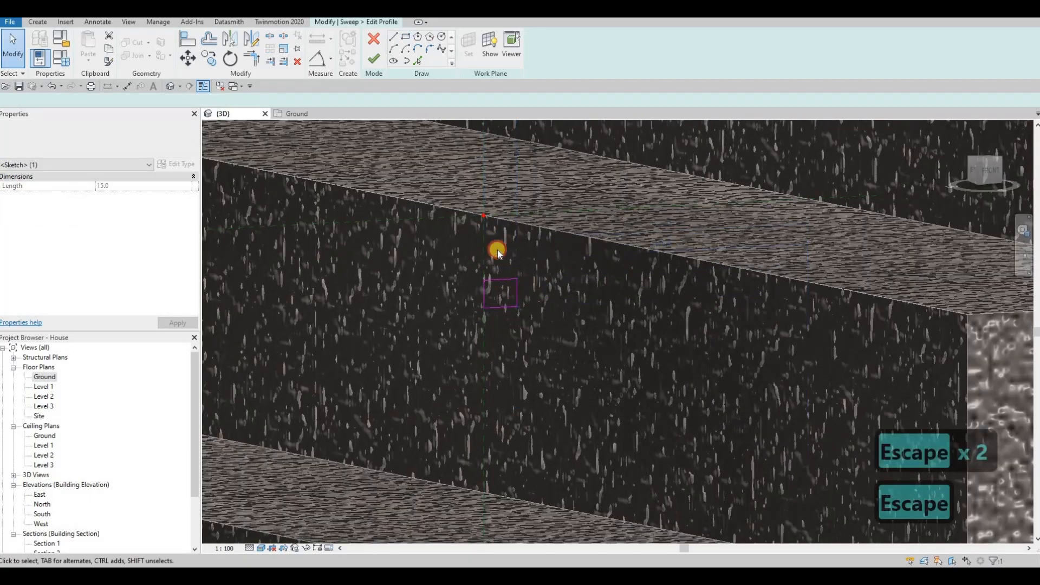
pyautogui.click(498, 249)
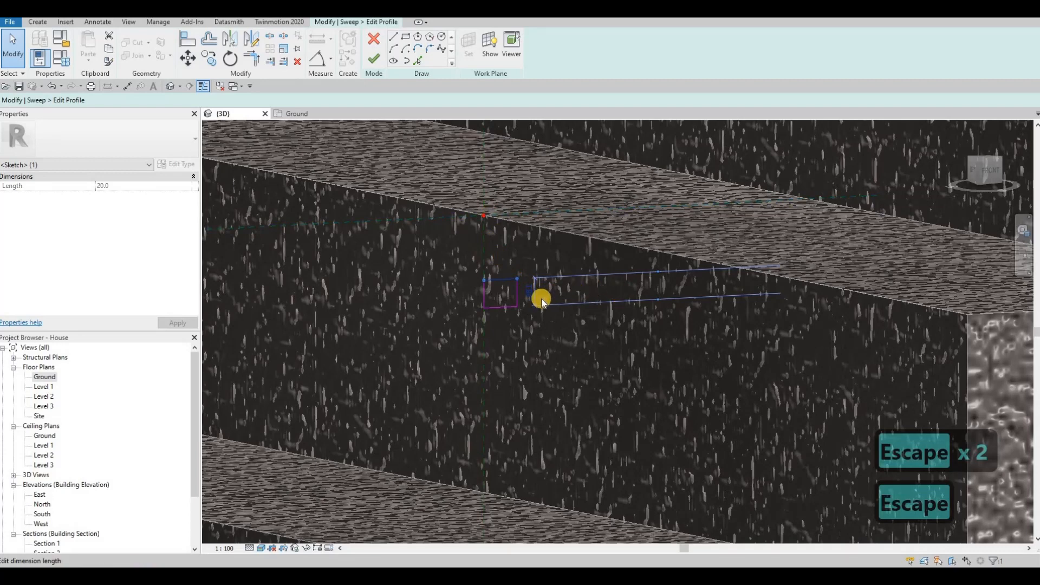
pyautogui.press('Escape')
pyautogui.press('Escape')
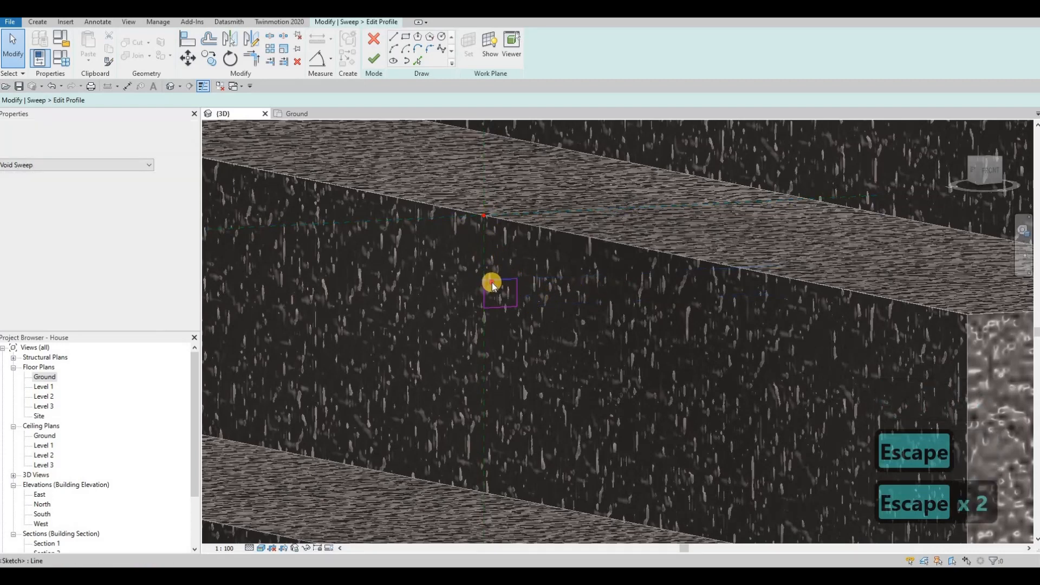
pyautogui.click(507, 284)
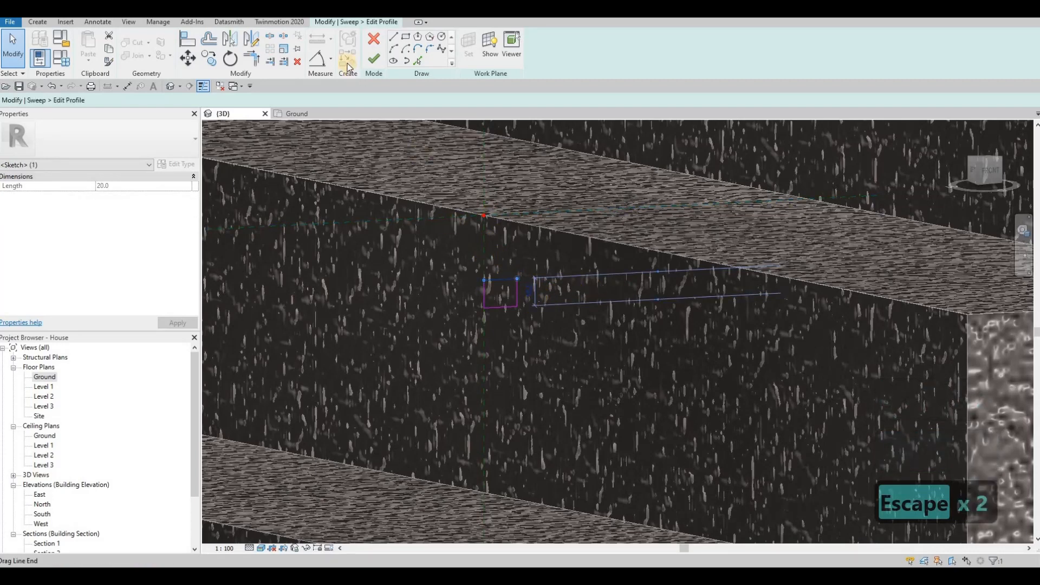
pyautogui.press('Escape')
# Draw a 30 mm vertical guide line straight down from the path's profile origin at the slab's top edge
pyautogui.click(392, 36)
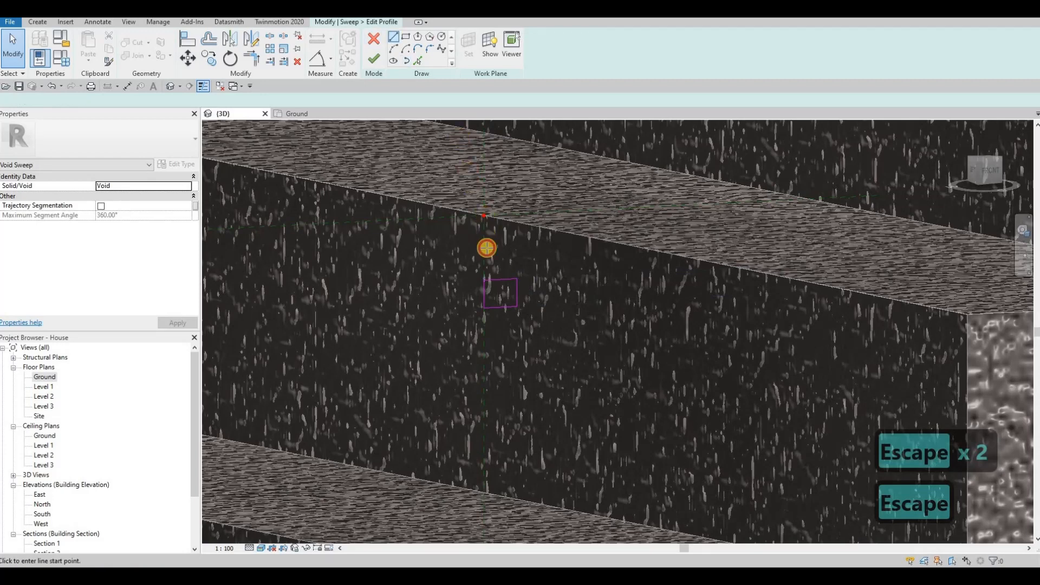
pyautogui.click(487, 249)
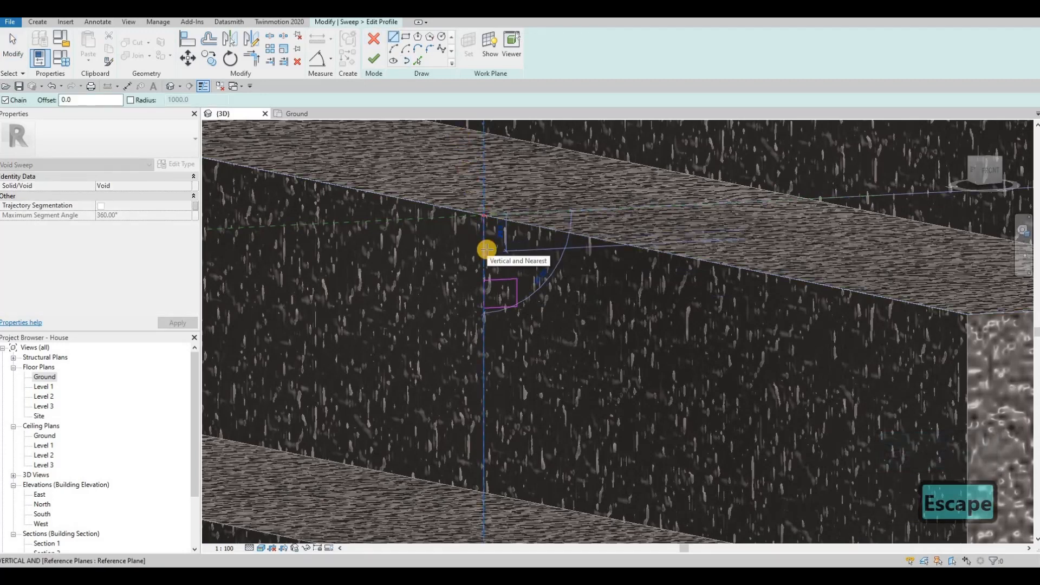
pyautogui.write('30')
pyautogui.press('Return')
pyautogui.press('Escape')
pyautogui.scroll(2, 495, 287)
pyautogui.press('Escape')
pyautogui.press('Escape')
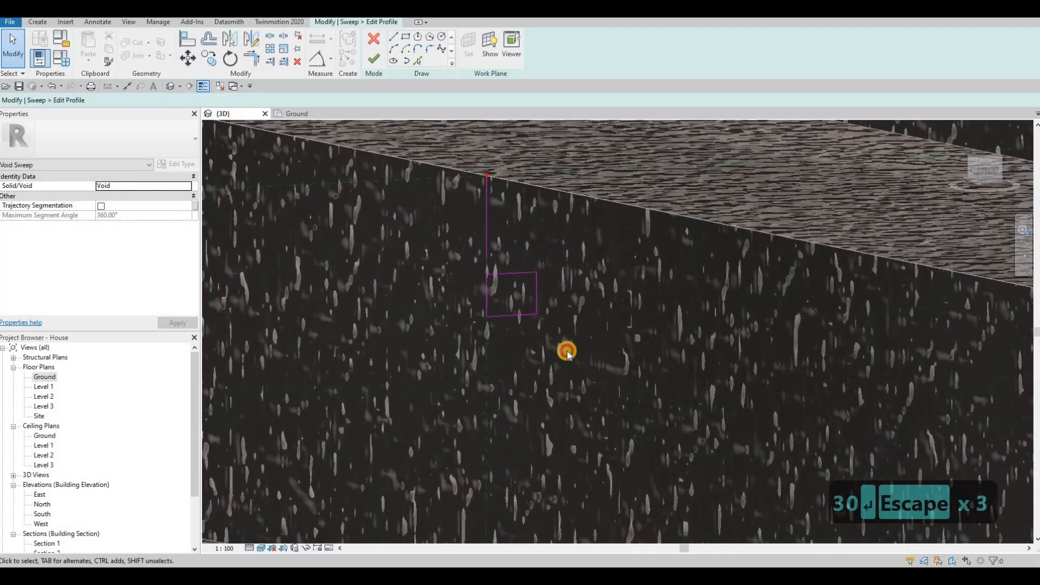
# Move the profile rectangle vertically so its upper edge meets the lower end of the guide line
pyautogui.moveTo(558, 342); pyautogui.dragTo(558, 342)
pyautogui.press('m')
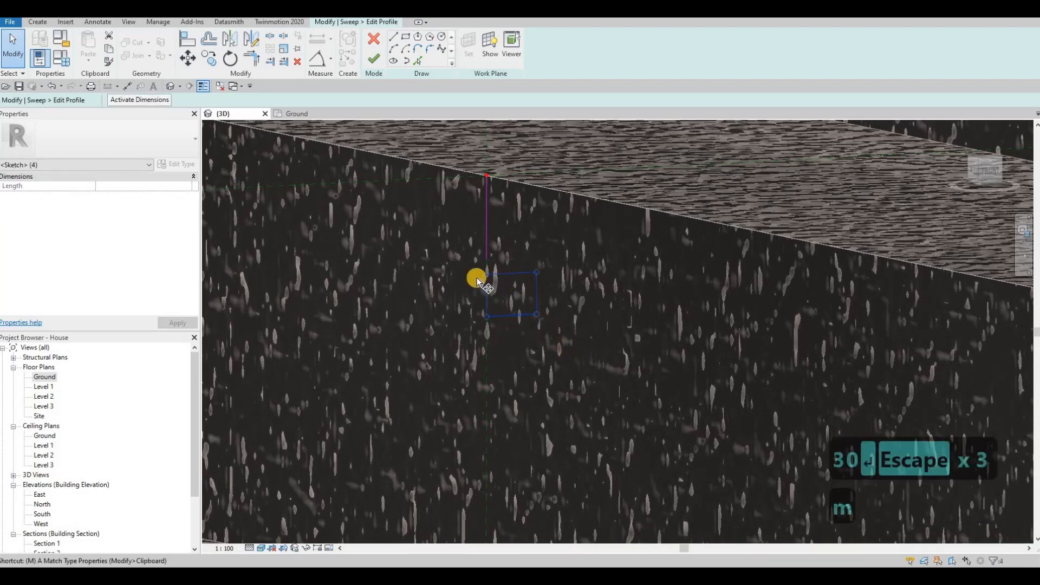
pyautogui.press('v')
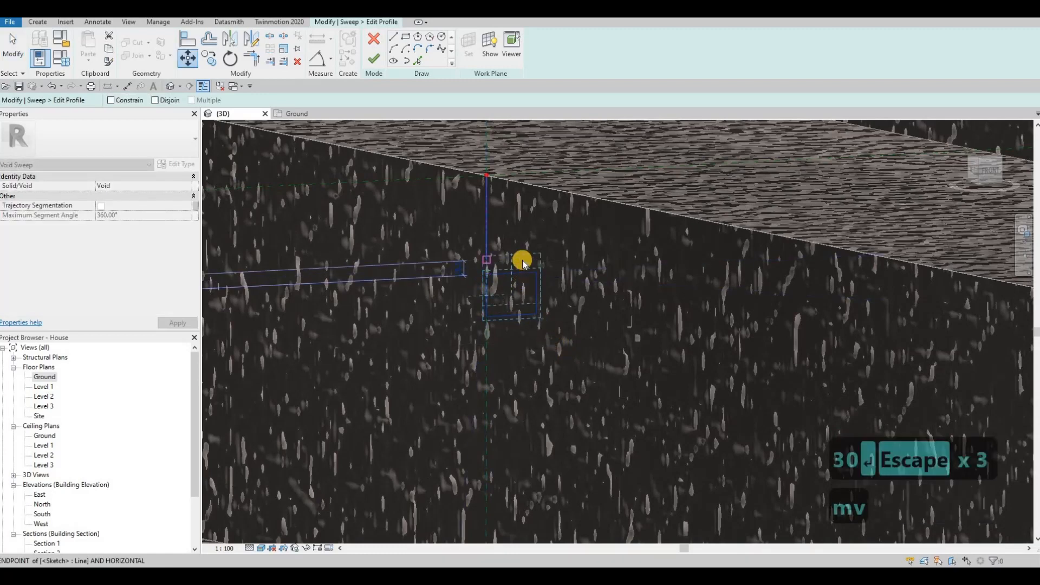
pyautogui.click(522, 260)
pyautogui.press('Escape')
pyautogui.press('Escape')
# Try setting the profile rectangle's height to 10 mm by shifting its upper edge, and undo the change
pyautogui.click(548, 277)
pyautogui.click(548, 277)
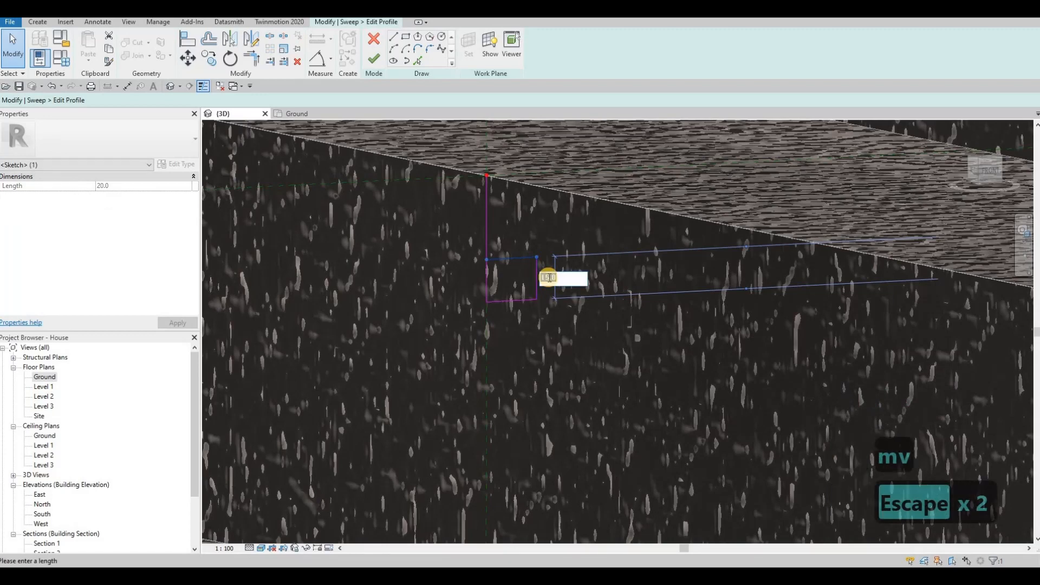
pyautogui.write('10')
pyautogui.press('Return')
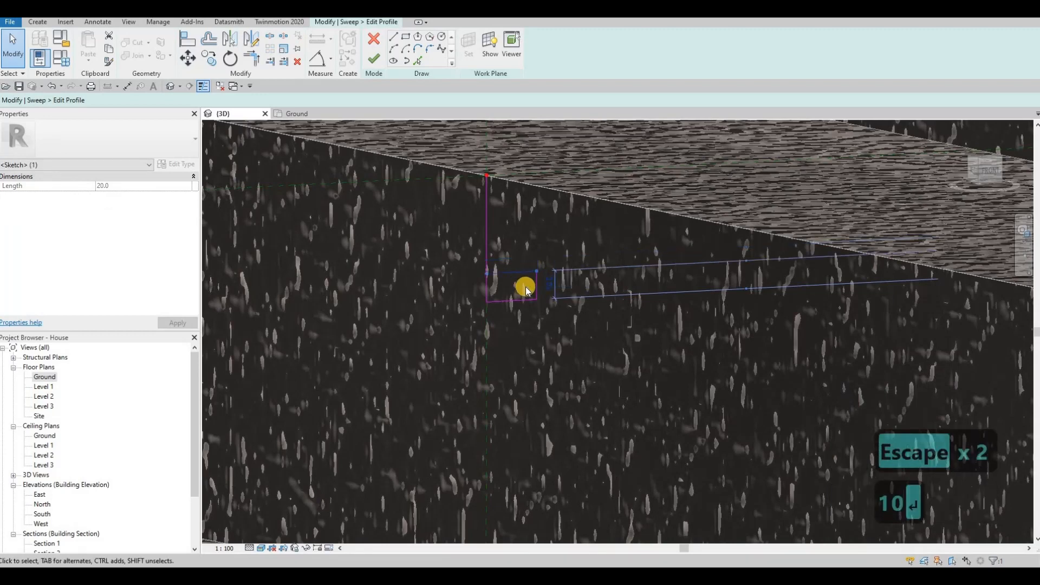
pyautogui.hotkey('ctrl', 'z')
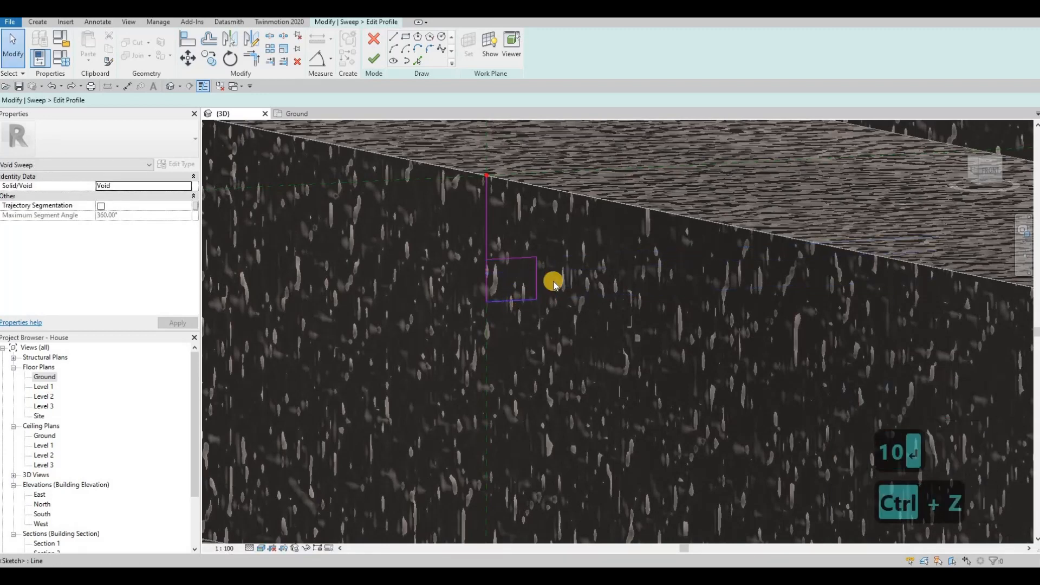
# Set the profile rectangle's height to 10 mm from its lower edge and its width to 10 mm from its outer edge
pyautogui.click(552, 281)
pyautogui.click(551, 281)
pyautogui.write('10')
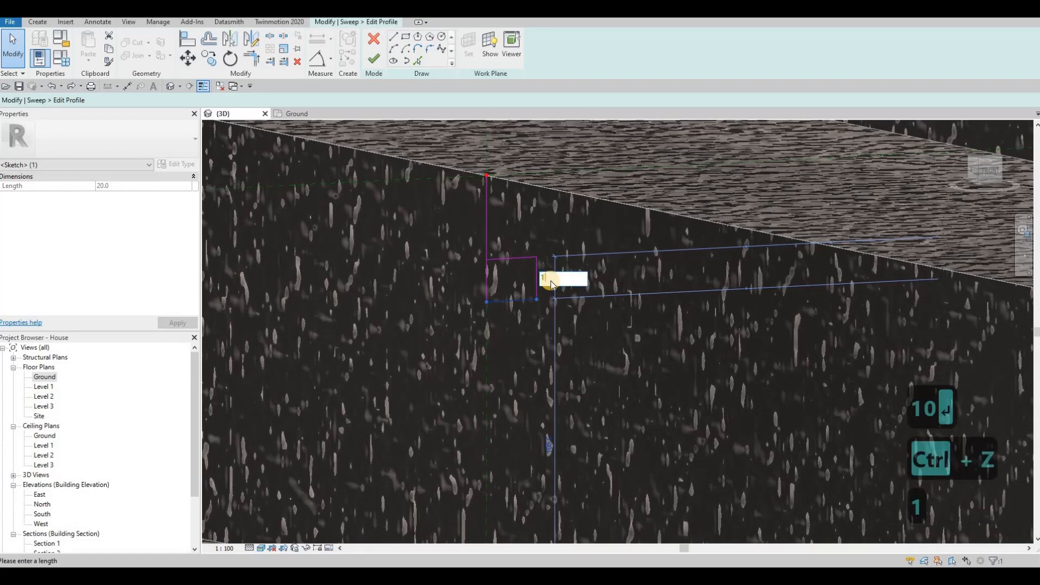
pyautogui.press('Return')
pyautogui.click(536, 266)
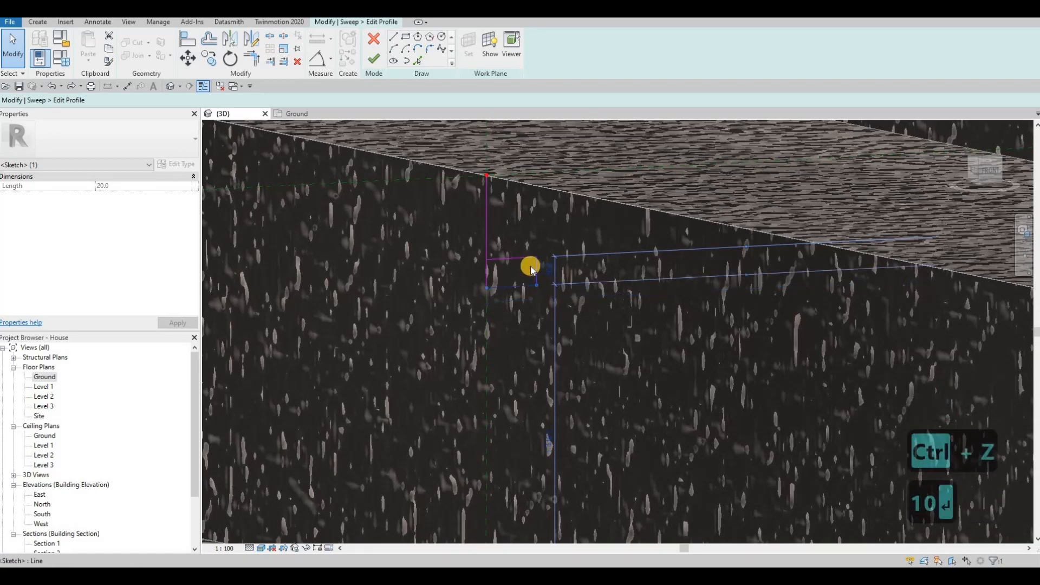
pyautogui.click(508, 230)
pyautogui.write('10')
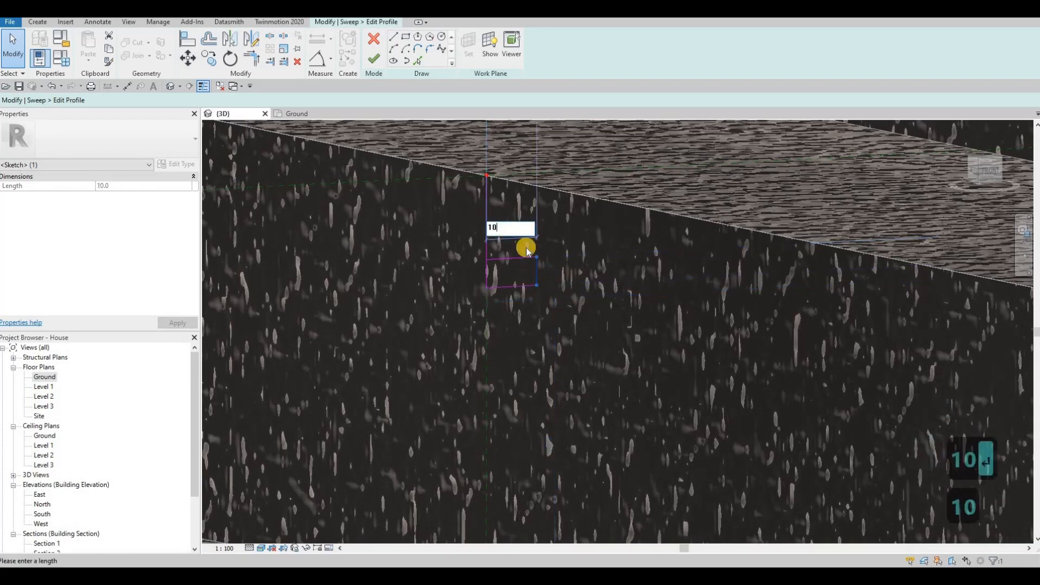
pyautogui.press('Return')
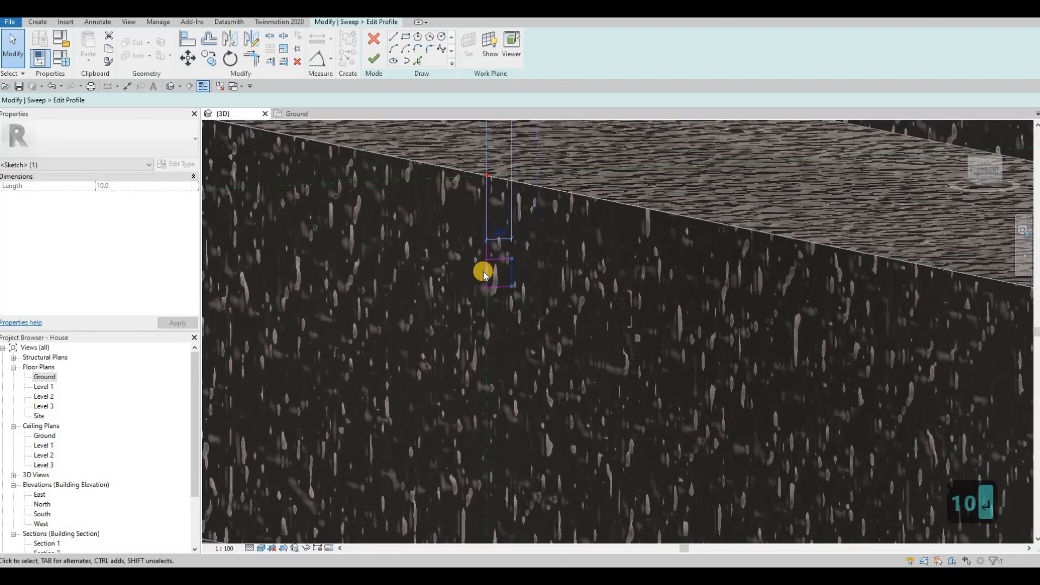
pyautogui.press('Escape')
pyautogui.press('Escape')
# Delete the vertical guide line above the profile rectangle and finish the second slab's void sweep
pyautogui.click(485, 248)
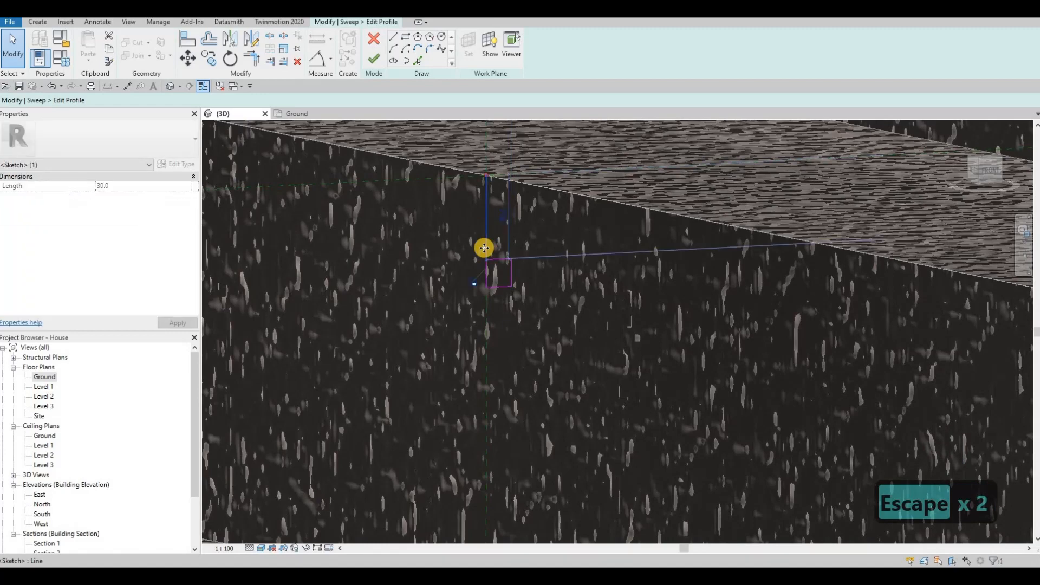
pyautogui.press('Delete')
pyautogui.moveTo(493, 278)
pyautogui.mouseDown(button='middle')
pyautogui.moveTo(473, 284)
pyautogui.moveTo(441, 332)
pyautogui.moveTo(441, 298)
pyautogui.mouseUp(button='middle')
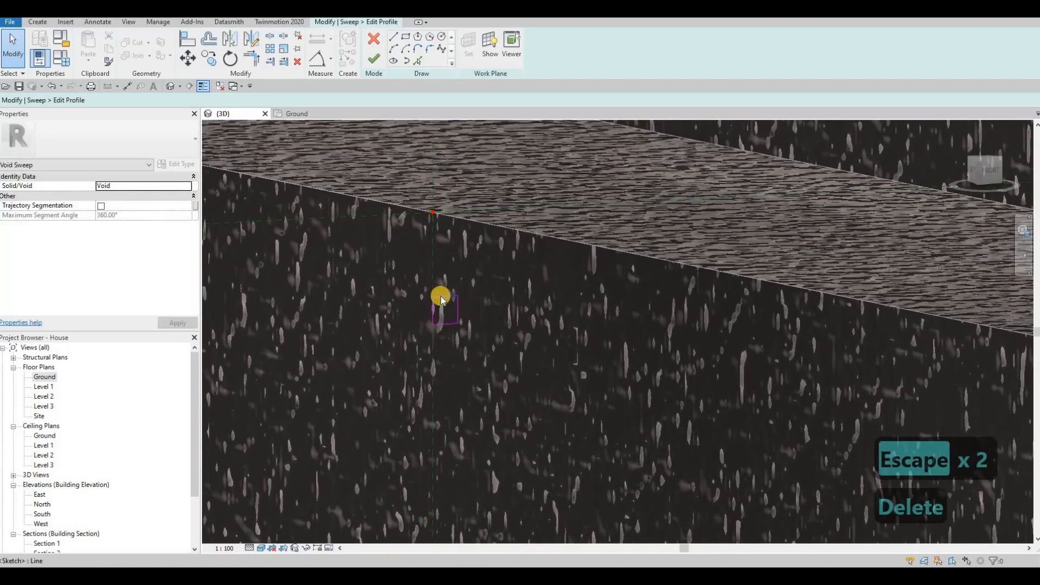
pyautogui.click(374, 60)
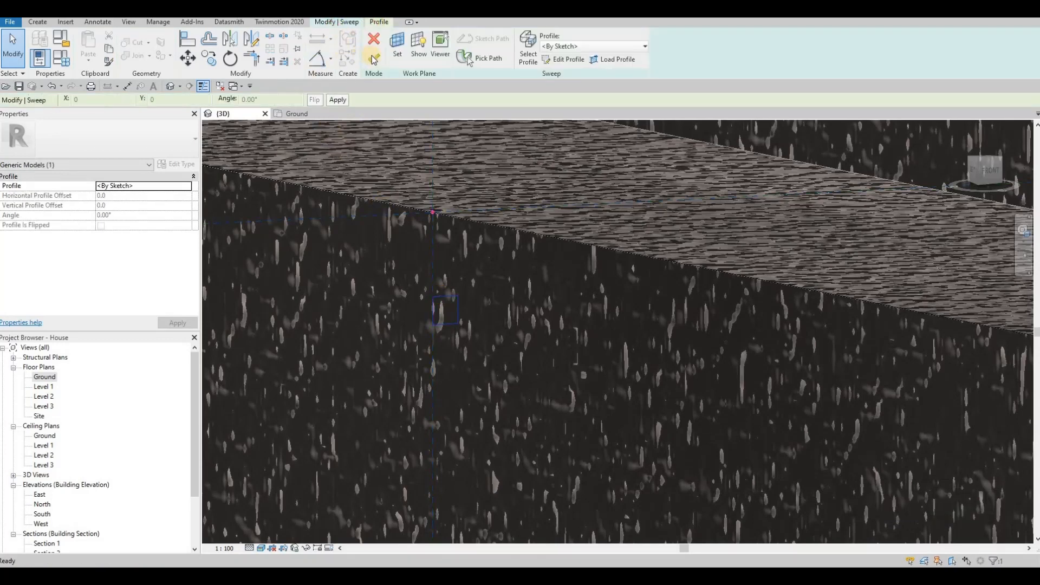
pyautogui.click(372, 56)
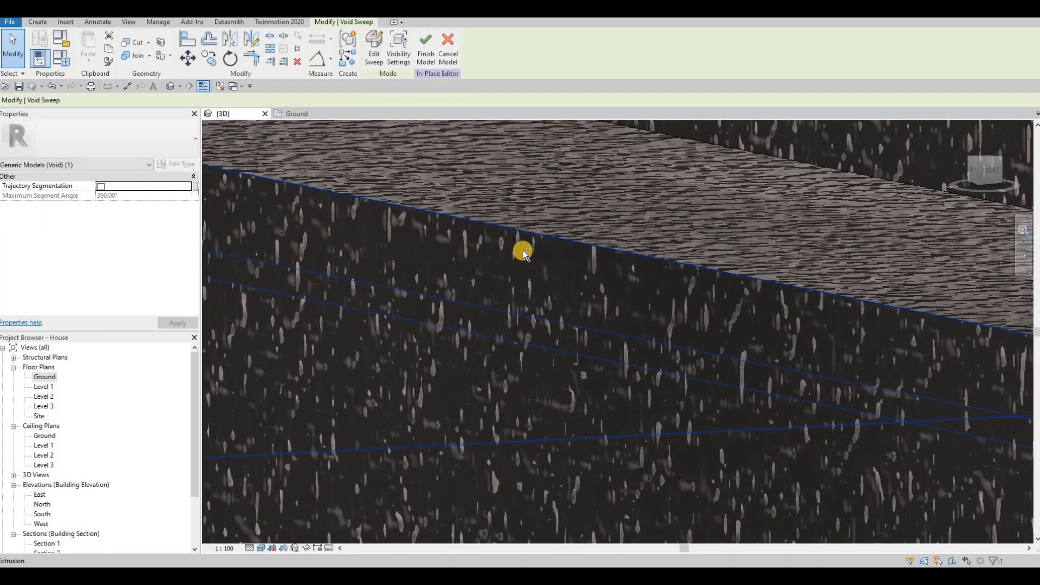
# Cut the second slab's geometry with its void sweep to form the groove
pyautogui.scroll(-5, 521, 251)
pyautogui.keyDown('shift'); pyautogui.moveTo(504, 248); pyautogui.dragTo(158, 64, button='middle'); pyautogui.keyUp('shift')
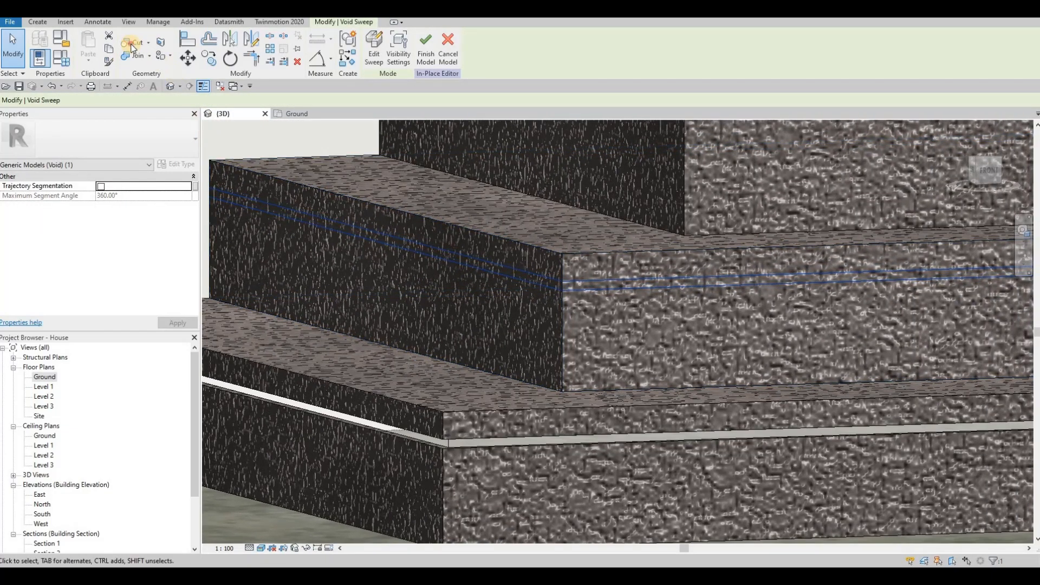
pyautogui.click(520, 211)
pyautogui.scroll(-3, 626, 285)
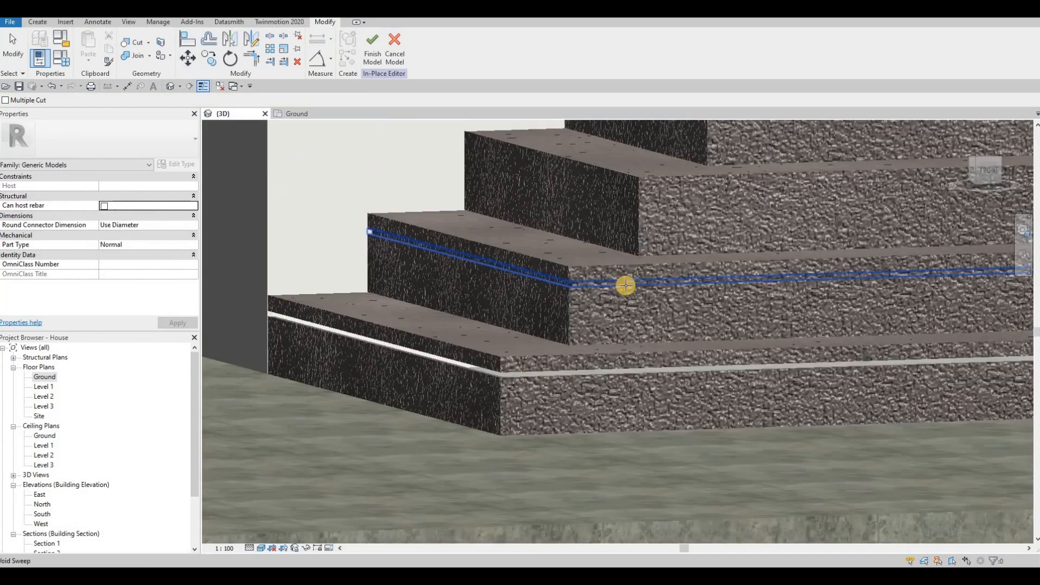
pyautogui.keyDown('shift'); pyautogui.moveTo(626, 274); pyautogui.dragTo(408, 371, button='middle'); pyautogui.keyUp('shift')
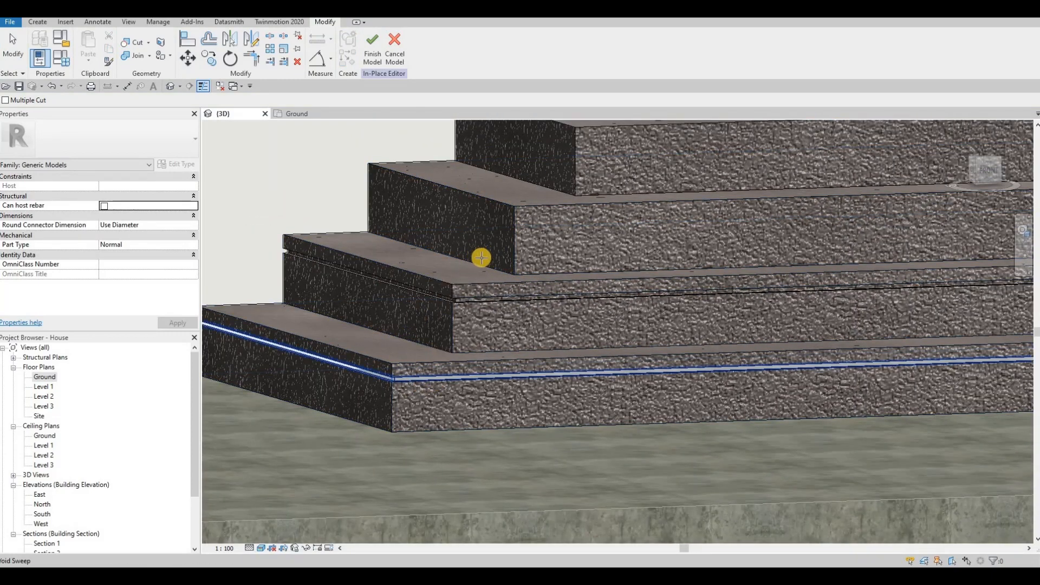
# Start a void sweep and define its path by picking the third slab's exposed top edges on the front and both sides
pyautogui.scroll(5, 487, 262)
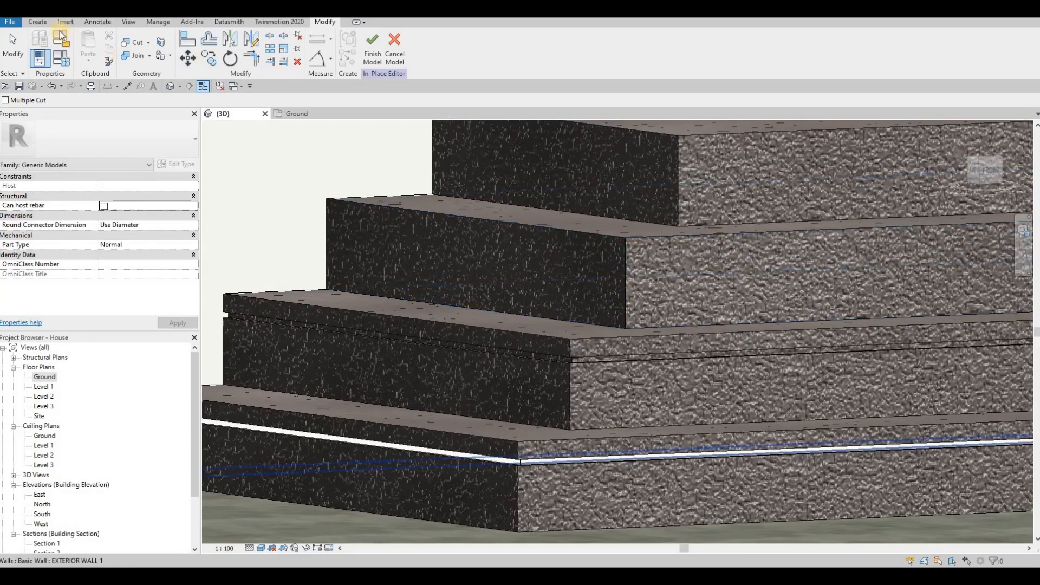
pyautogui.click(42, 24)
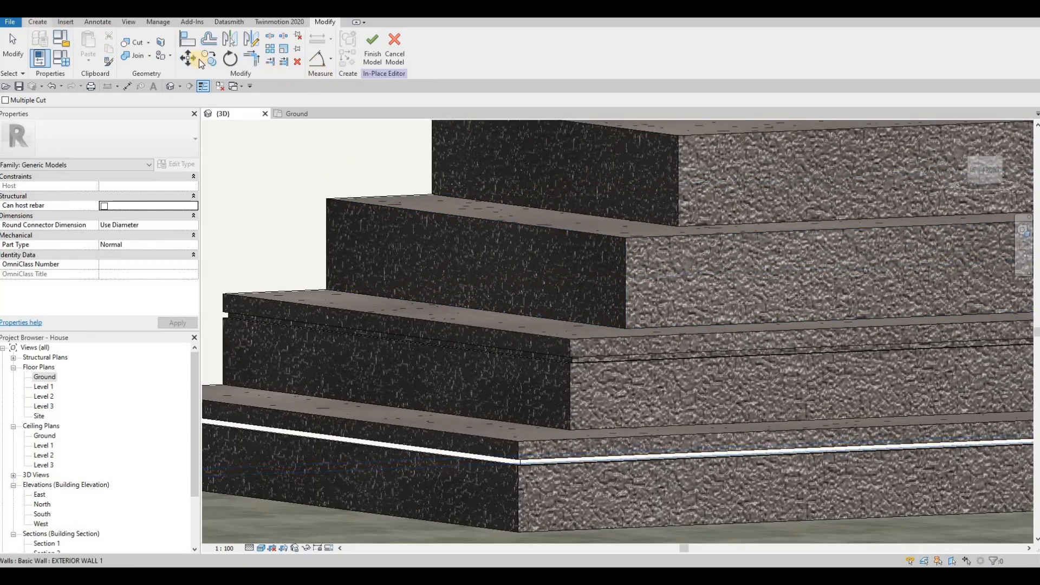
pyautogui.click(209, 55)
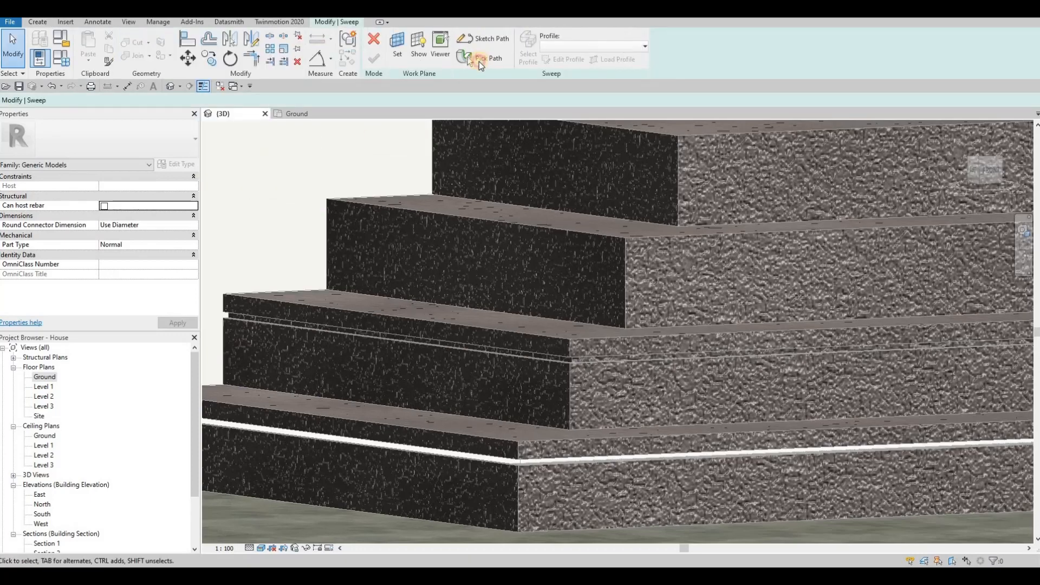
pyautogui.click(482, 58)
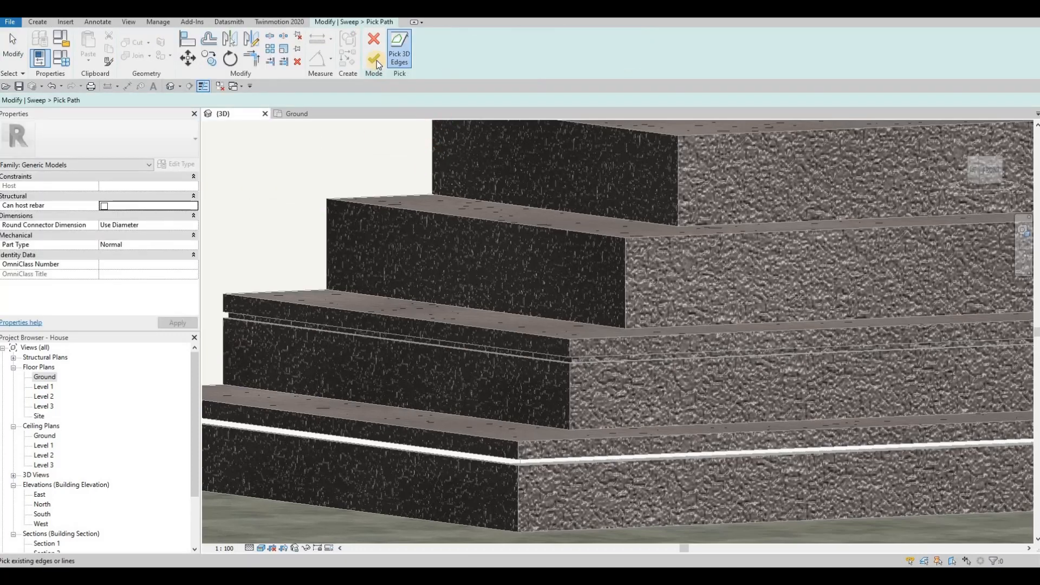
pyautogui.click(453, 217)
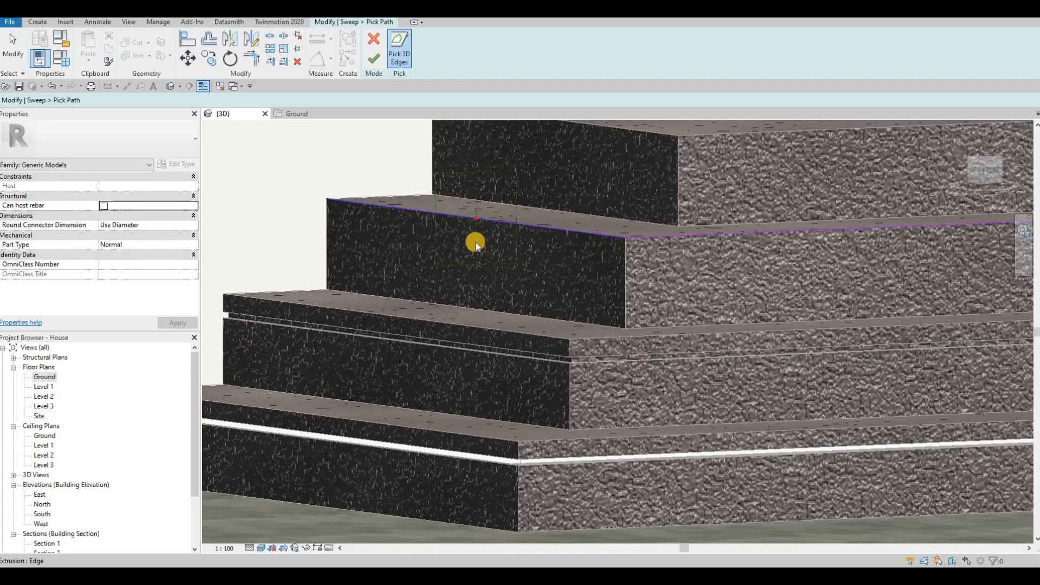
pyautogui.keyDown('shift'); pyautogui.moveTo(476, 241); pyautogui.dragTo(619, 255, button='middle'); pyautogui.keyUp('shift')
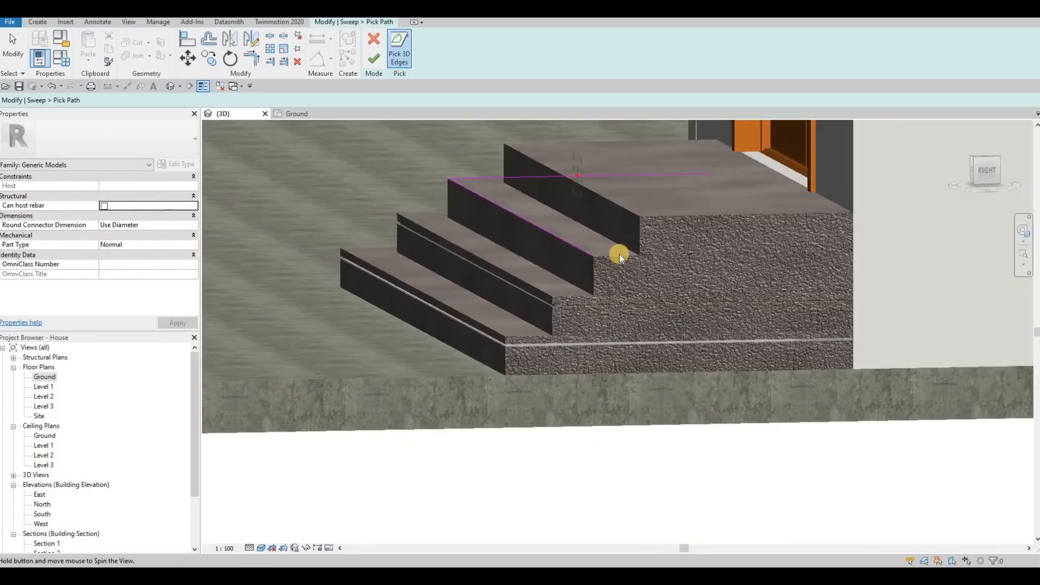
pyautogui.click(619, 256)
pyautogui.scroll(-2, 570, 242)
pyautogui.keyDown('shift'); pyautogui.moveTo(535, 234); pyautogui.dragTo(401, 245, button='middle'); pyautogui.keyUp('shift')
pyautogui.scroll(4, 402, 246)
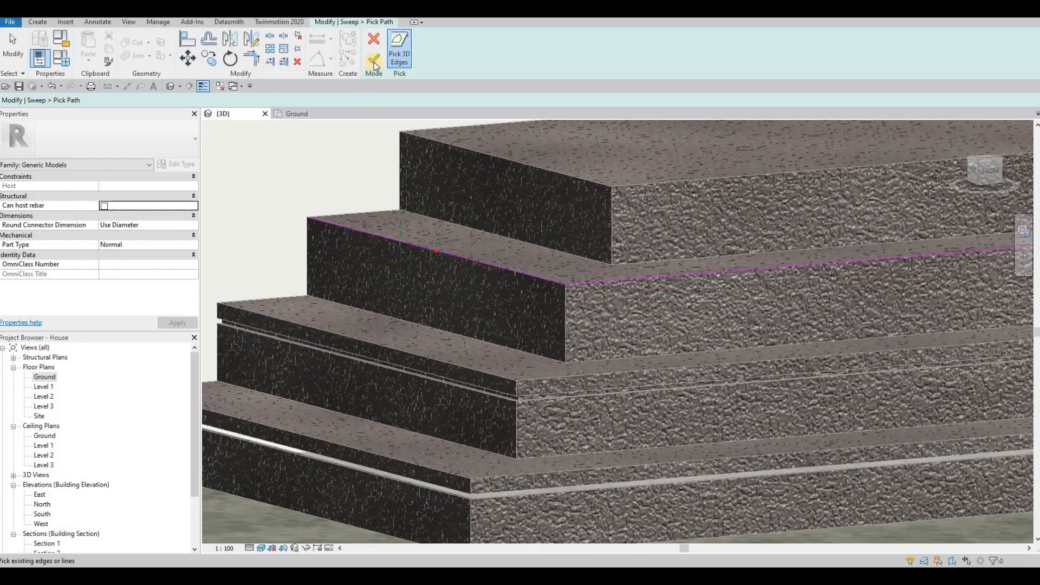
pyautogui.click(374, 60)
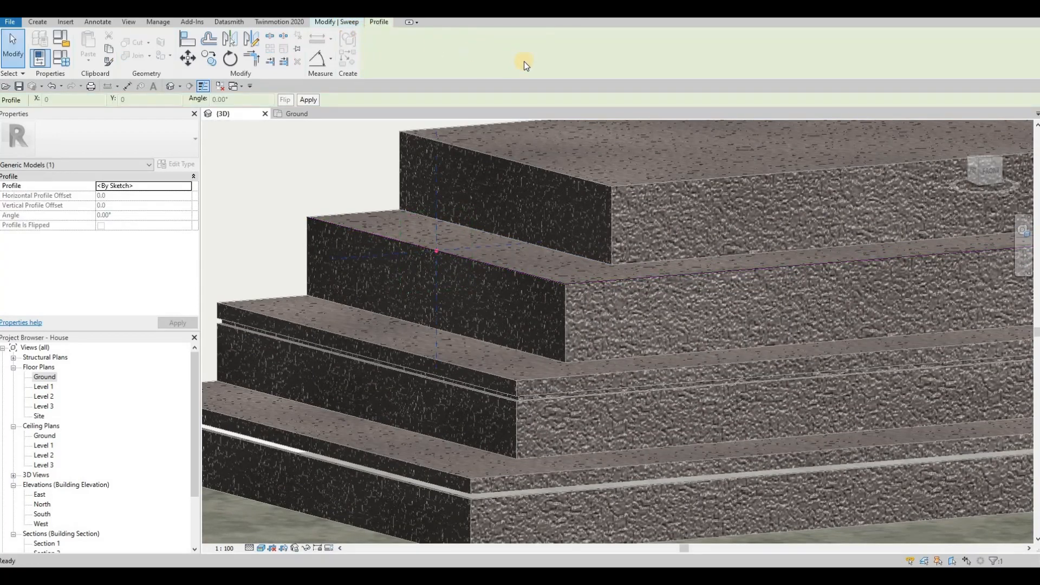
# Open the sweep profile for sketching and draw a 30 mm vertical guide line down from the path origin on the third slab
pyautogui.click(546, 61)
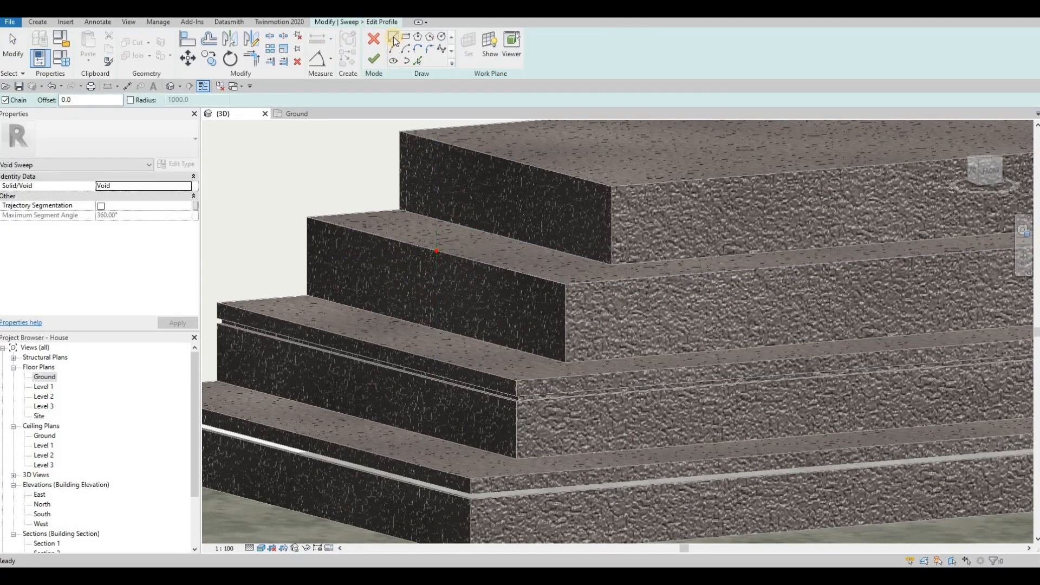
pyautogui.scroll(5, 429, 243)
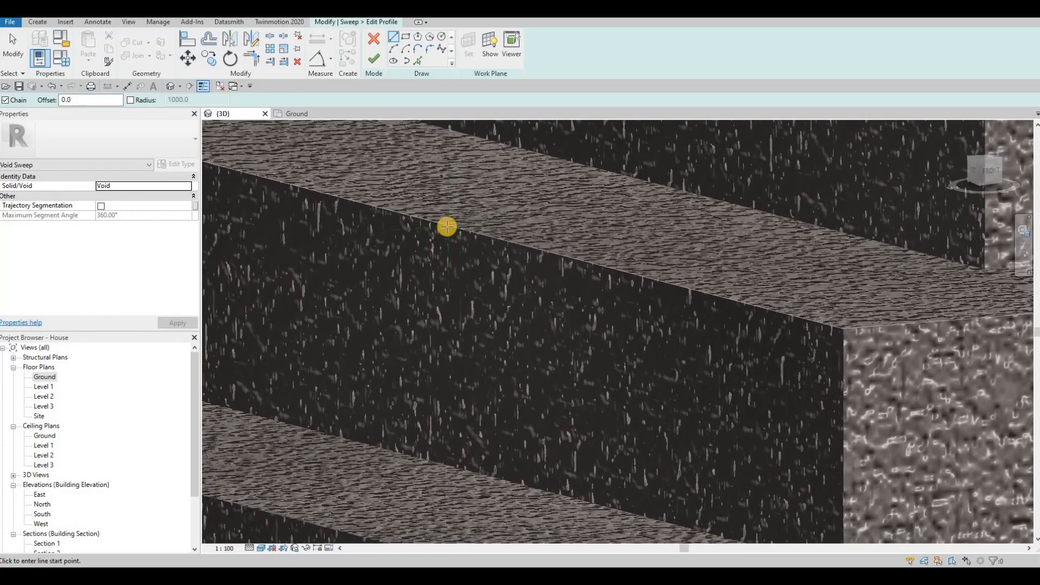
pyautogui.click(445, 260)
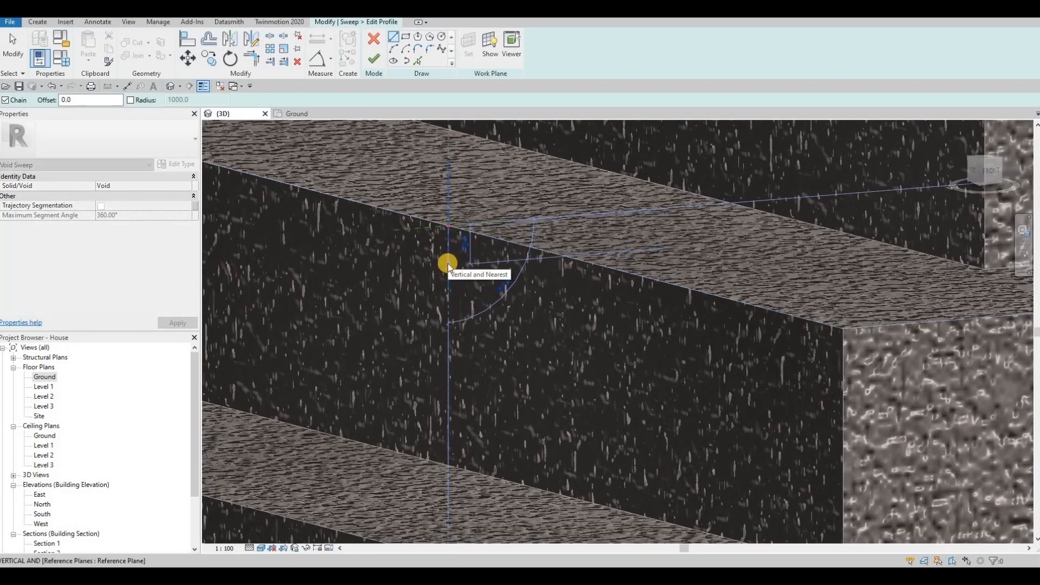
pyautogui.write('30')
pyautogui.press('Return')
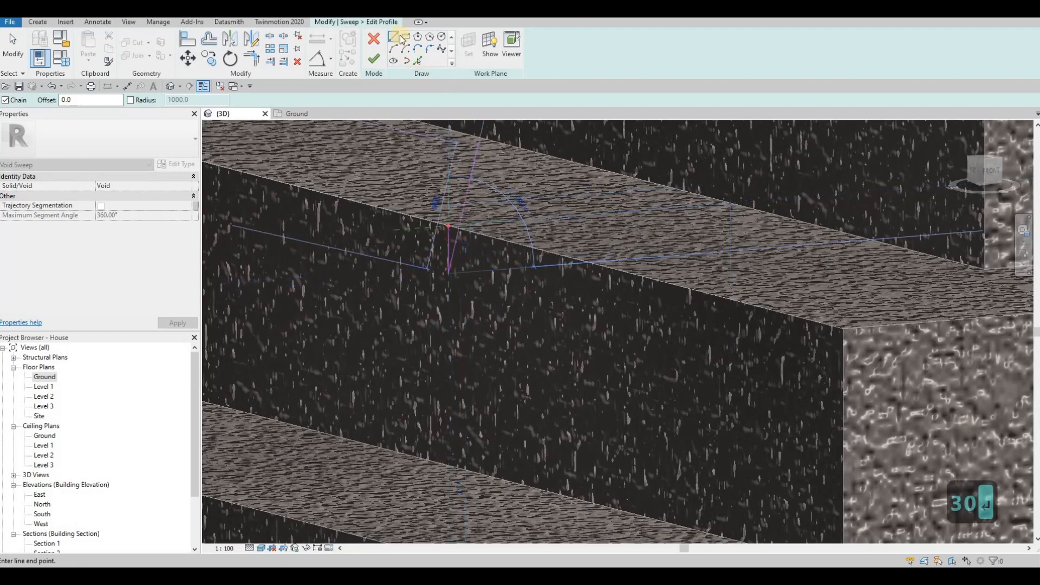
# Sketch a profile rectangle about 18 mm wide starting at the lower end of the third slab's guide line
pyautogui.scroll(3, 451, 269)
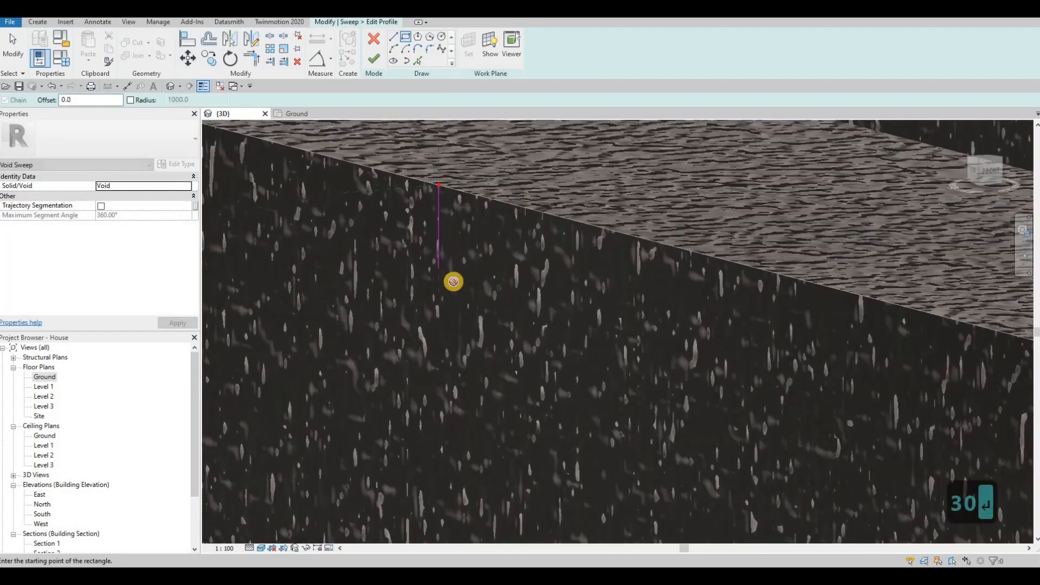
pyautogui.click(442, 271)
pyautogui.click(483, 302)
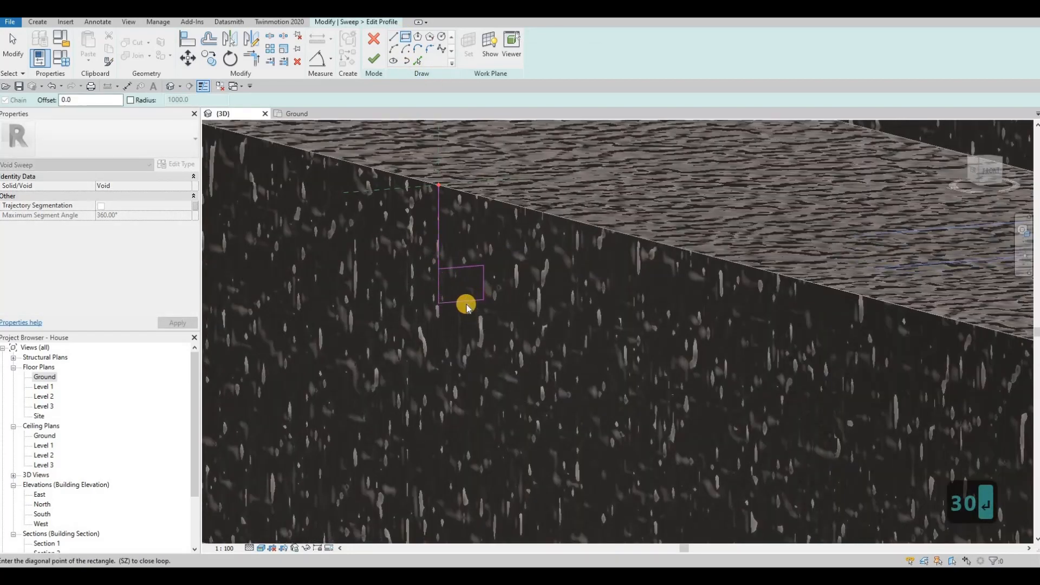
pyautogui.press('Escape')
pyautogui.press('Escape')
# Set the third slab's profile rectangle to 10 mm high and 10 mm wide
pyautogui.click(499, 294)
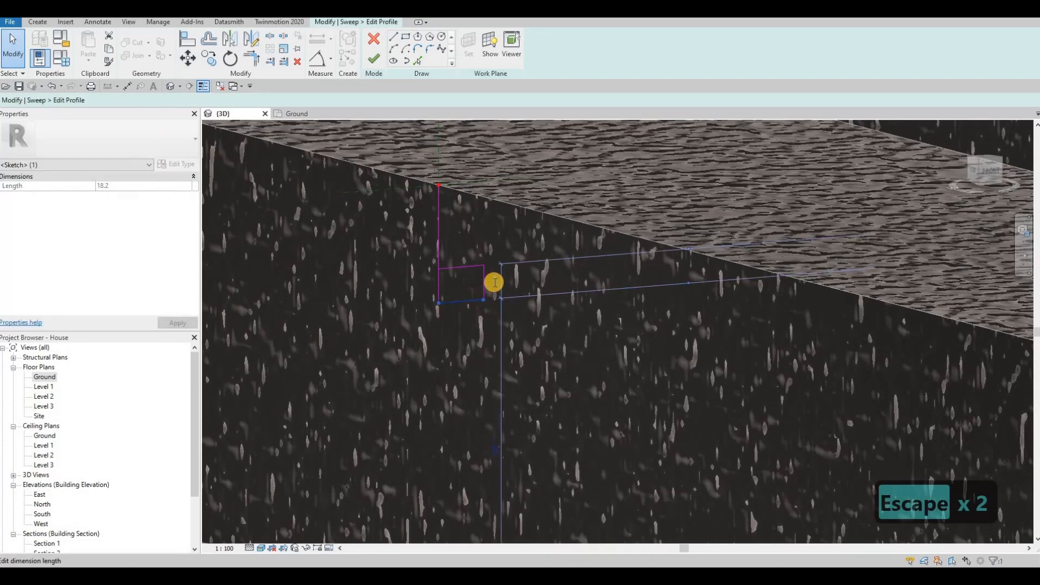
pyautogui.click(494, 282)
pyautogui.write('10')
pyautogui.press('Return')
pyautogui.press('Escape')
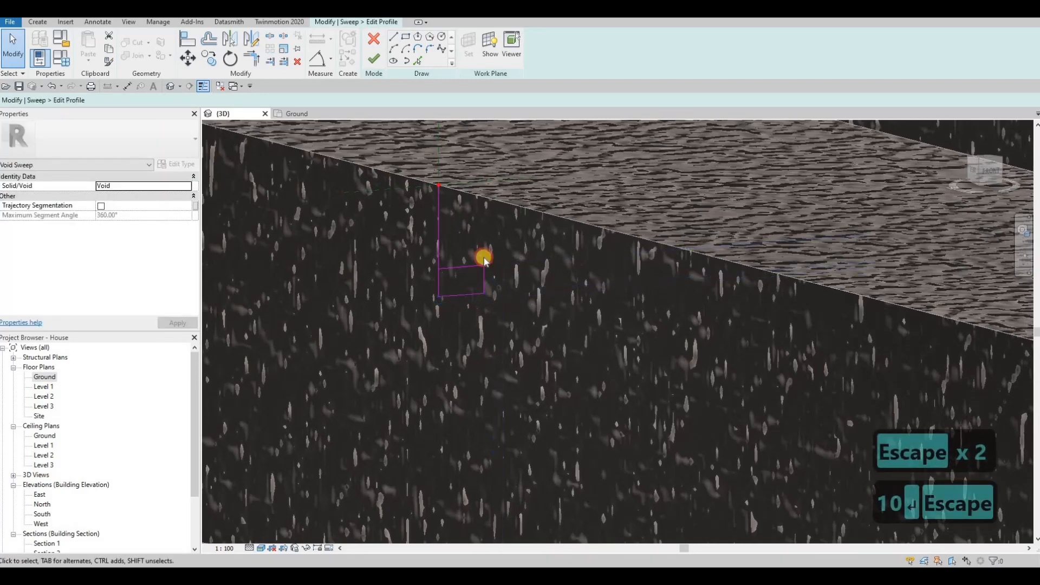
pyautogui.click(462, 237)
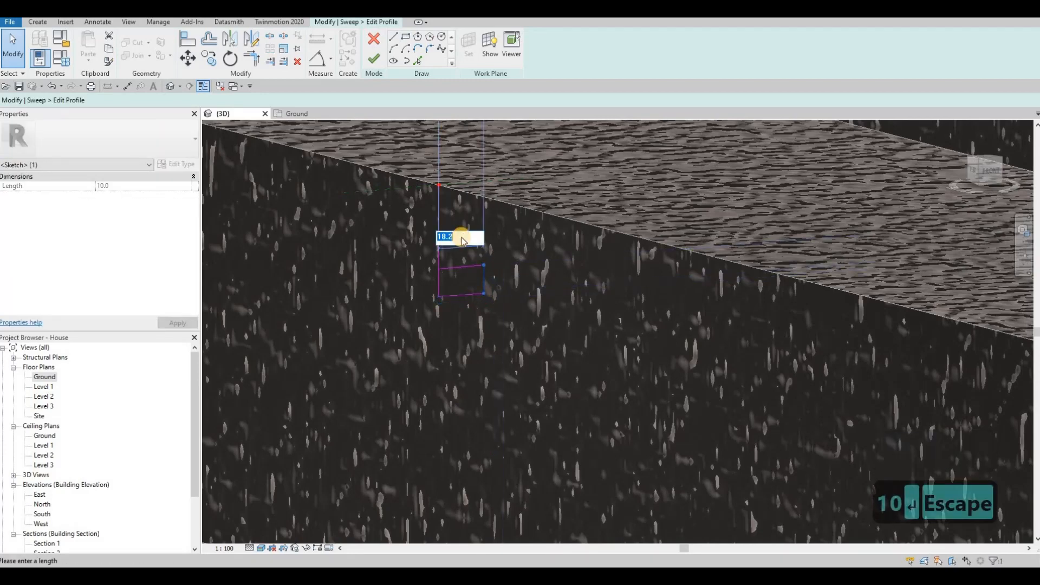
pyautogui.write('10')
pyautogui.press('Return')
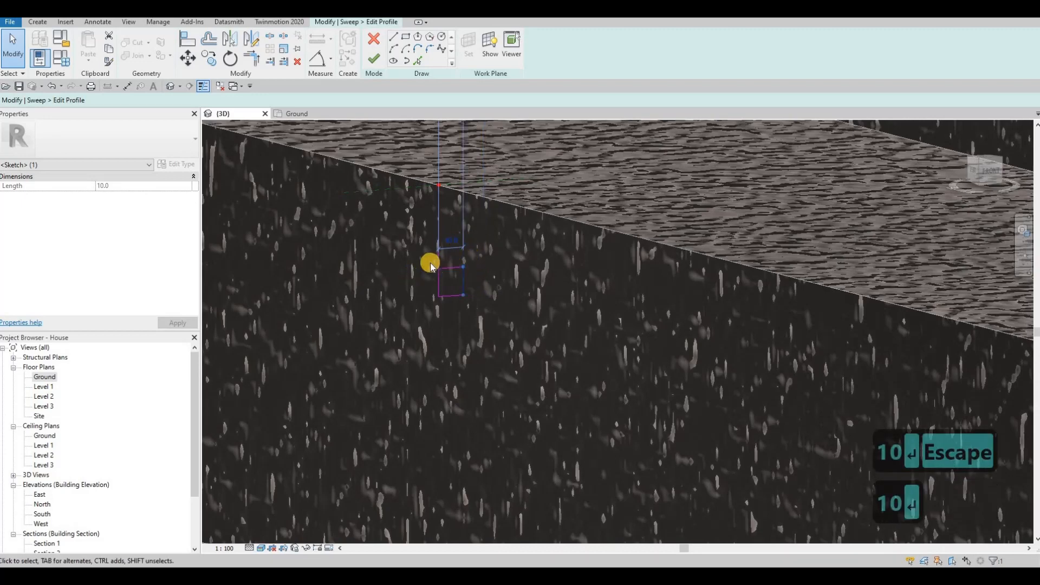
pyautogui.press('Escape')
pyautogui.press('Escape')
# Delete the guide line from the third slab's profile sketch and finish the void sweep
pyautogui.click(437, 240)
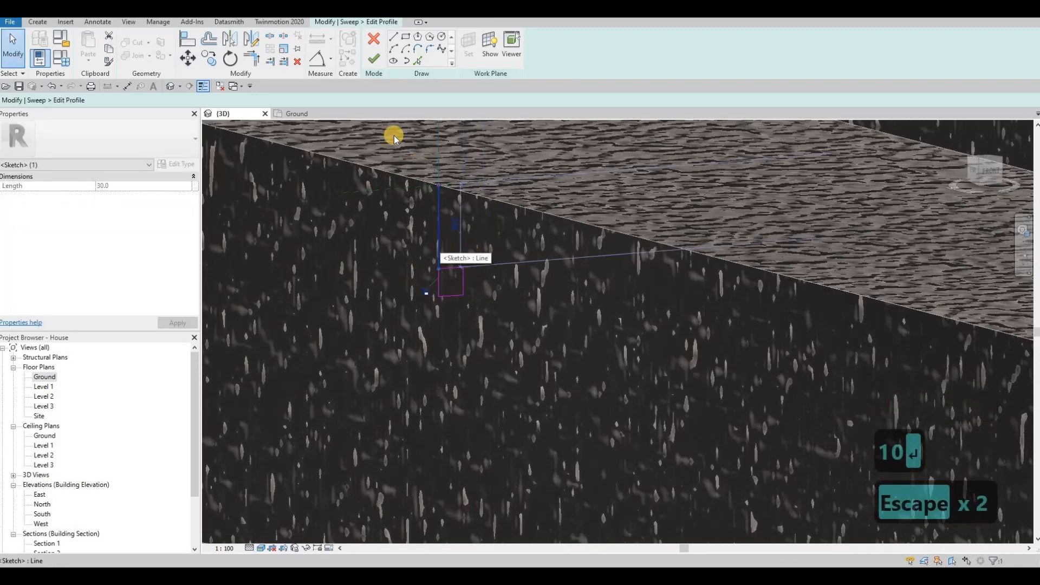
pyautogui.press('Delete')
pyautogui.click(373, 58)
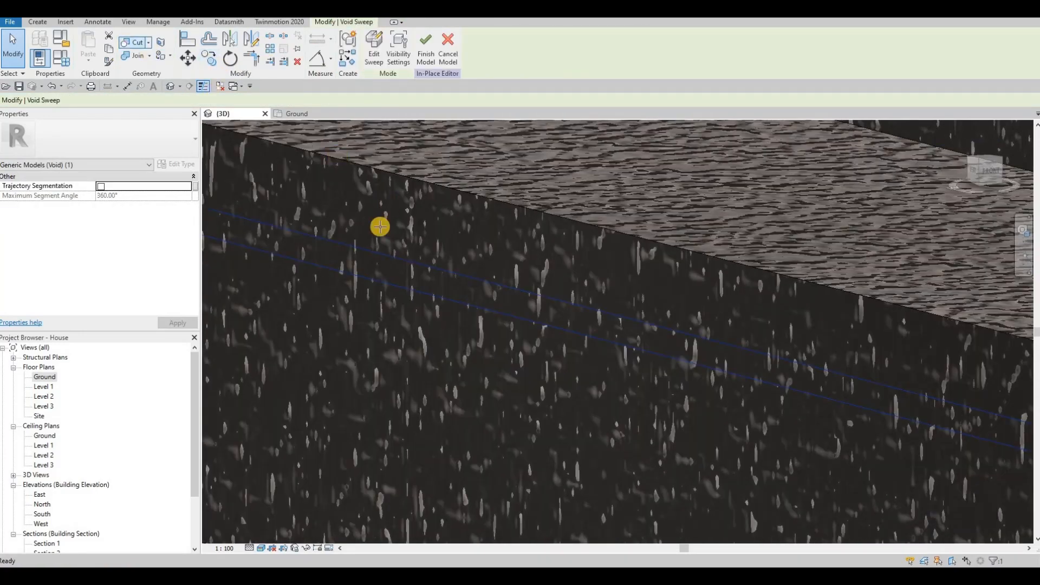
# Cut the third slab's geometry with its void sweep to form the groove
pyautogui.scroll(-8, 381, 216)
pyautogui.moveTo(367, 179); pyautogui.dragTo(307, 243, button='middle')
pyautogui.scroll(-2, 488, 228)
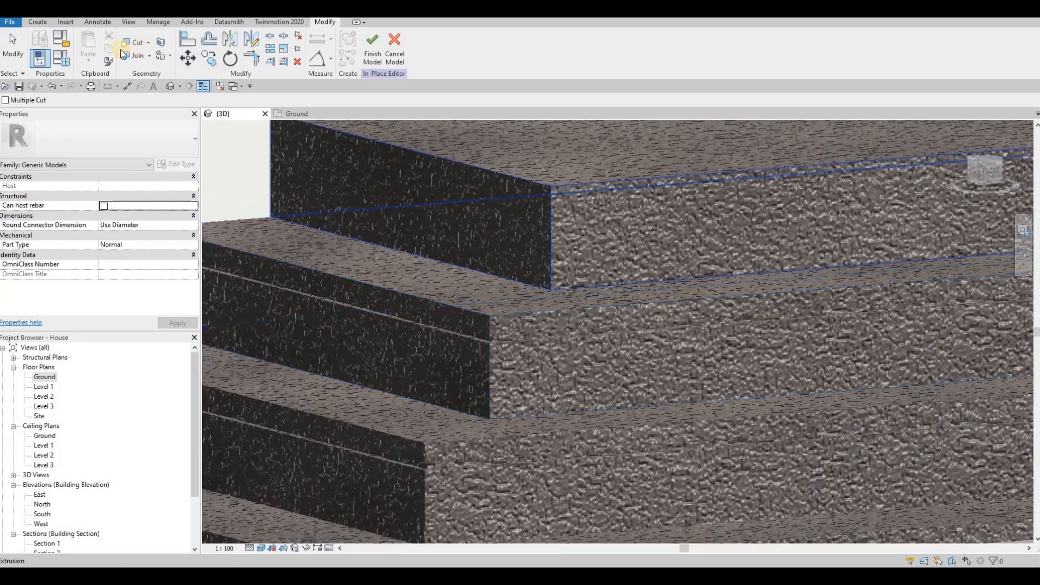
# Start a void sweep and pick the three exposed upper edges of the fourth slab as its path
pyautogui.click(37, 21)
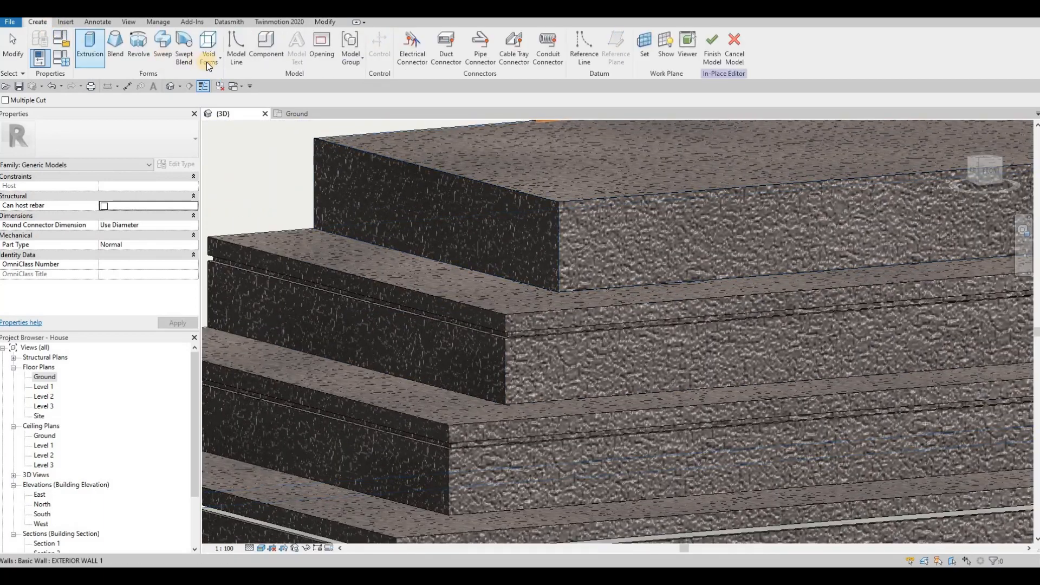
pyautogui.click(209, 55)
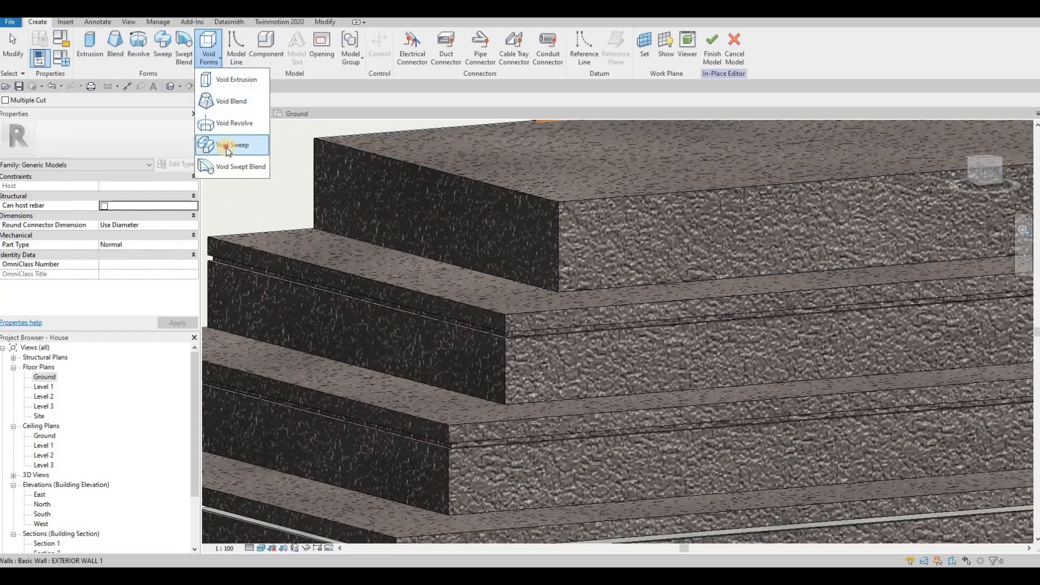
pyautogui.click(230, 147)
pyautogui.click(487, 60)
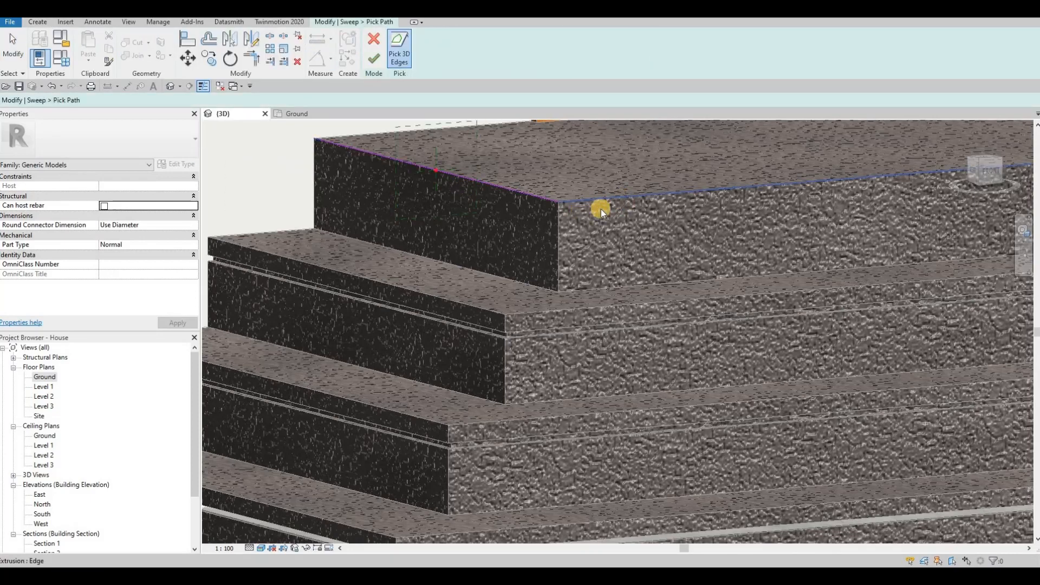
pyautogui.keyDown('shift'); pyautogui.moveTo(476, 228); pyautogui.dragTo(945, 192, button='middle'); pyautogui.keyUp('shift')
pyautogui.click(945, 191)
pyautogui.keyDown('shift'); pyautogui.moveTo(720, 204); pyautogui.dragTo(930, 224, button='middle'); pyautogui.keyUp('shift')
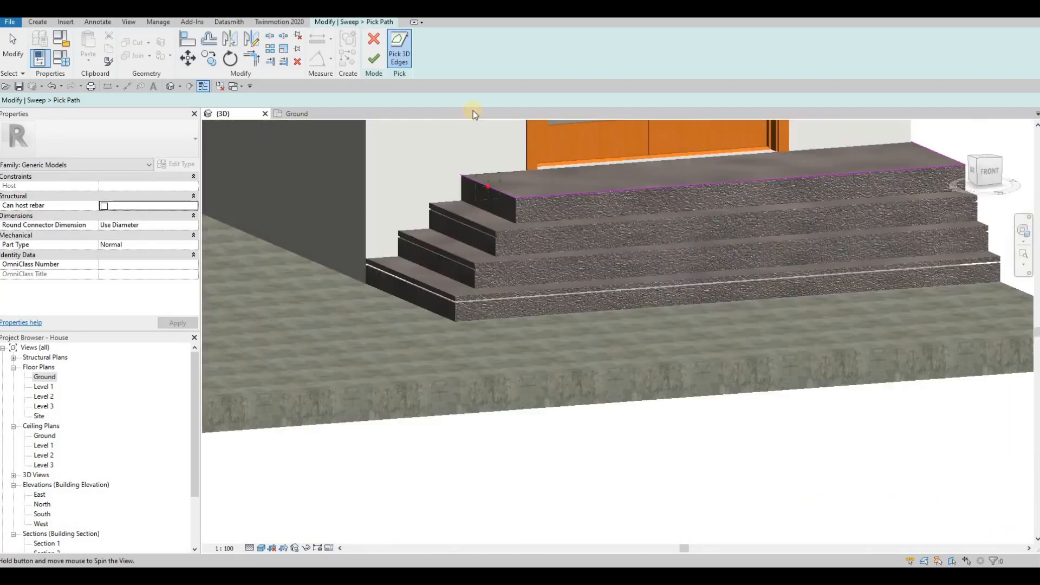
pyautogui.click(371, 59)
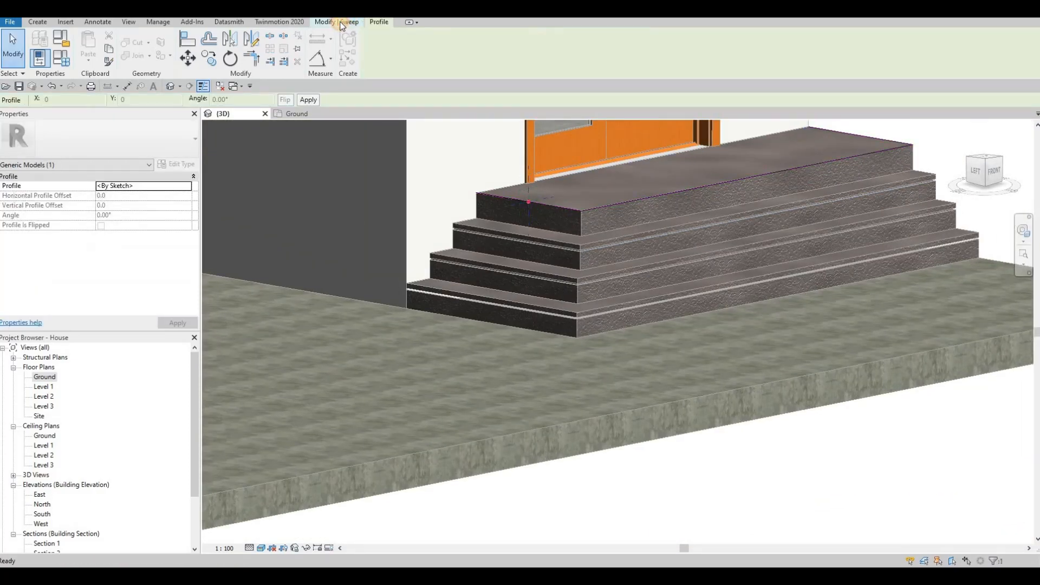
# Edit the sweep profile and draw a 30 mm vertical guide line downward from the fourth slab's path point
pyautogui.click(555, 59)
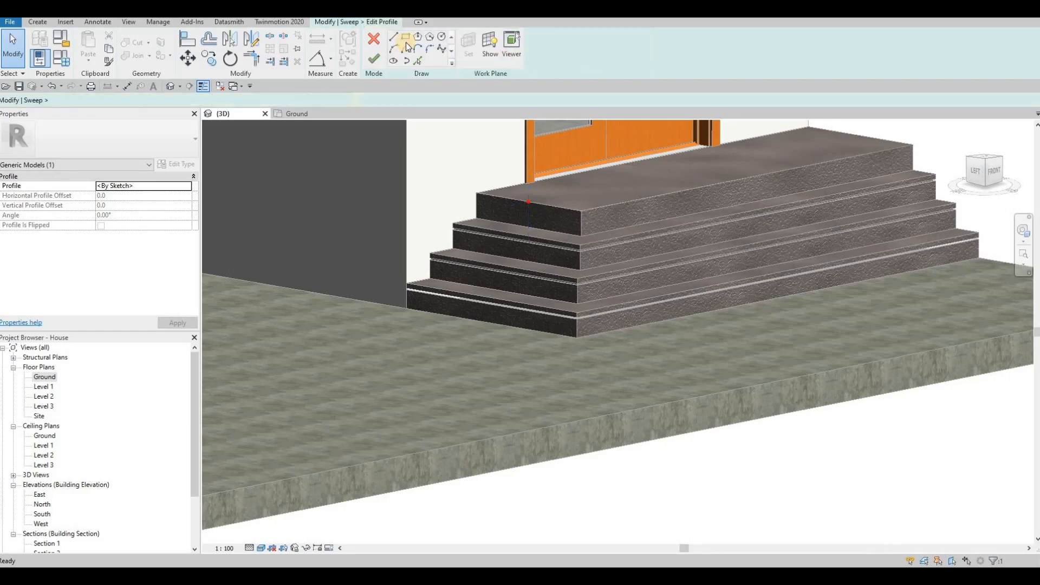
pyautogui.scroll(8, 508, 172)
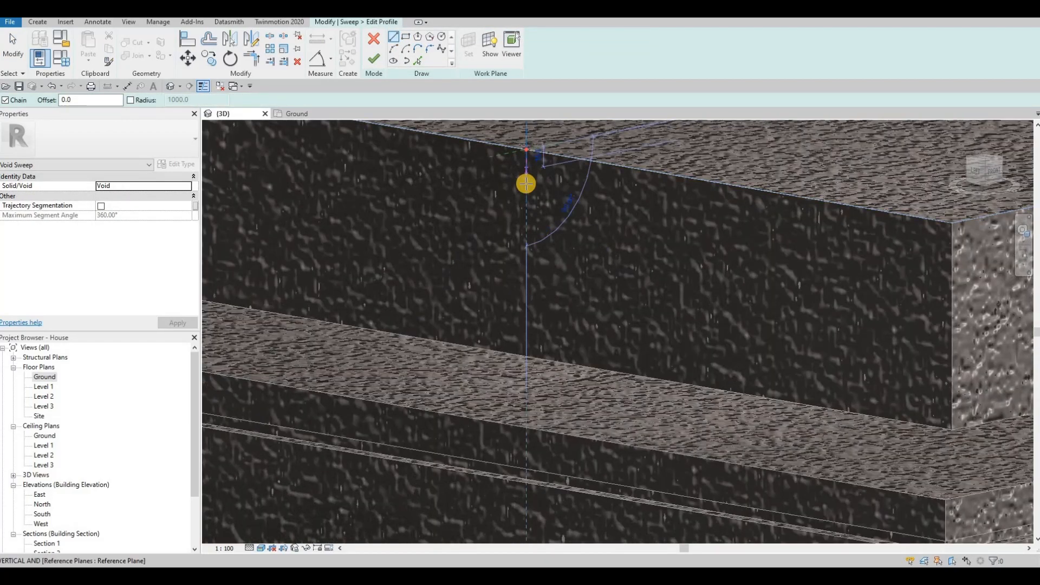
pyautogui.click(525, 184)
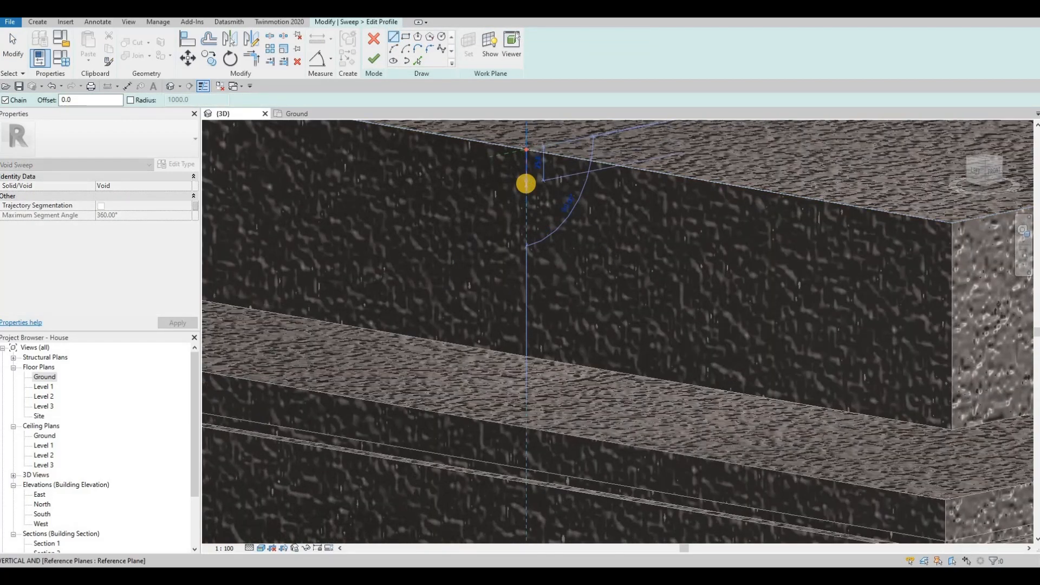
pyautogui.write('30')
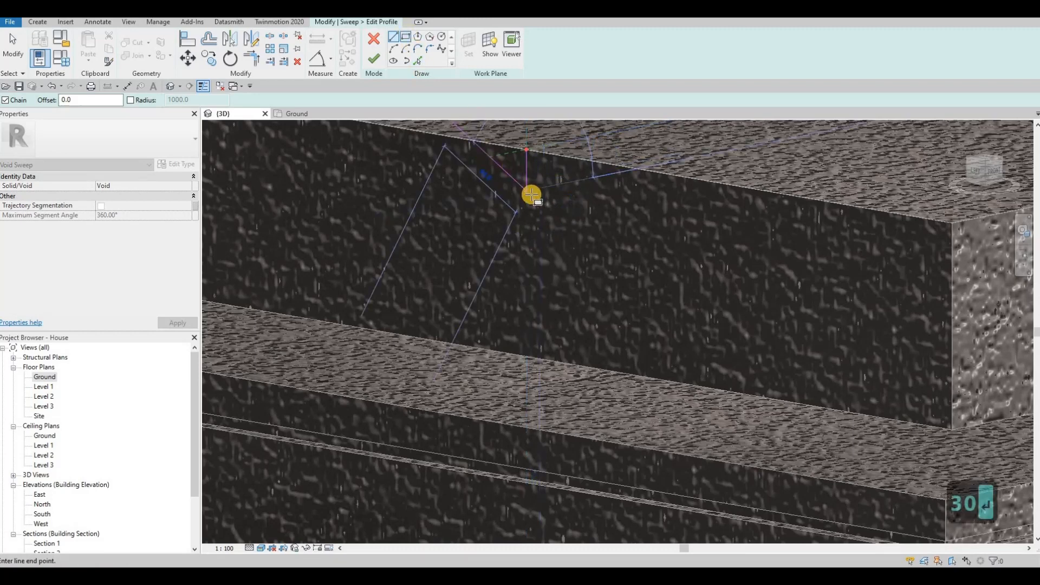
pyautogui.press('Return')
# Sketch a profile rectangle about 30 mm wide and 20 mm high from the guide line's lower end, and delete the guide line
pyautogui.click(556, 215)
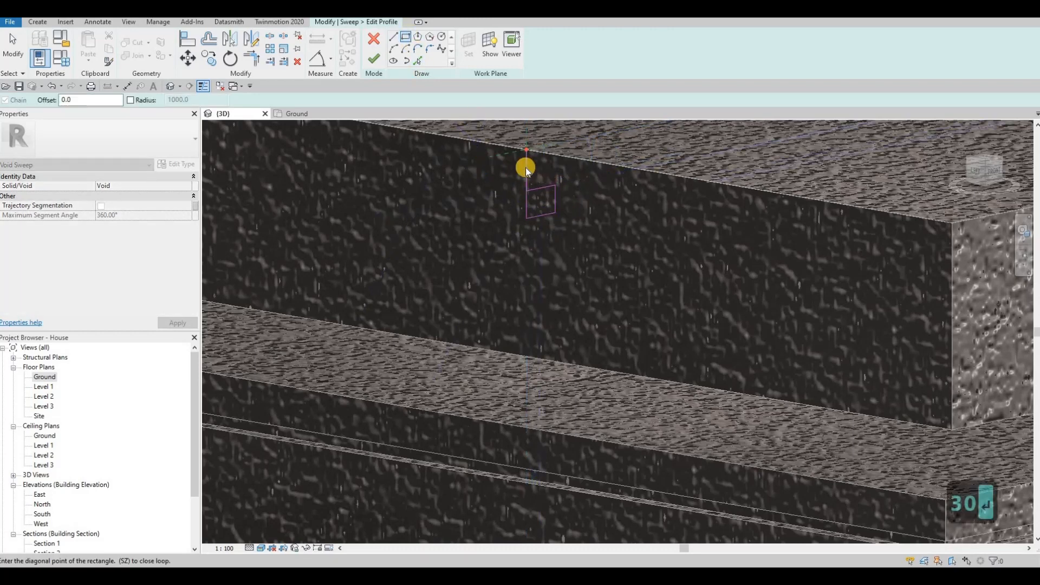
pyautogui.press('Escape')
pyautogui.press('Escape')
pyautogui.click(547, 193)
pyautogui.press('Delete')
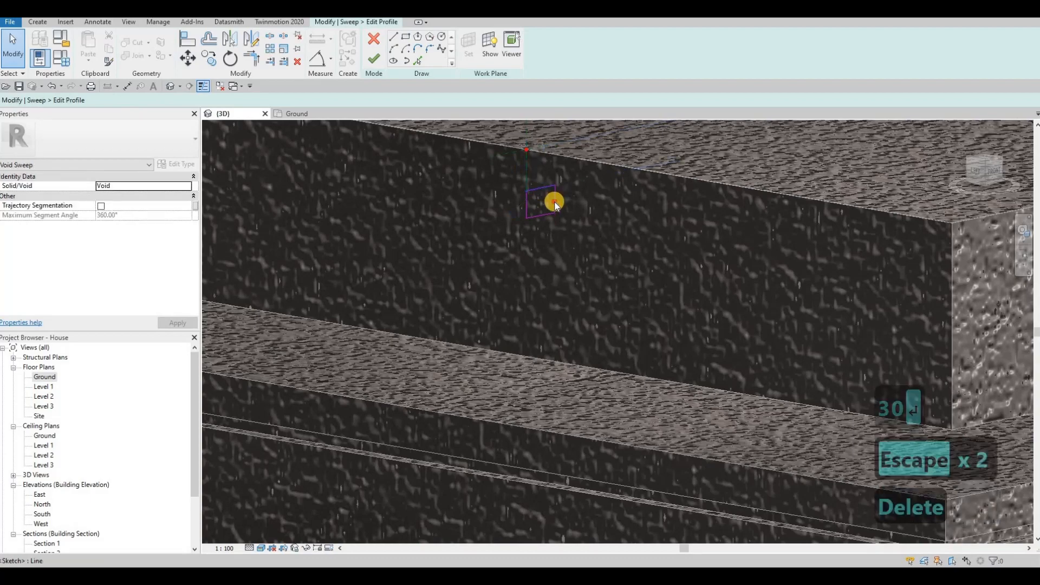
# Set the fourth slab's profile rectangle to 10 mm wide and 10 mm high
pyautogui.click(541, 232)
pyautogui.click(543, 232)
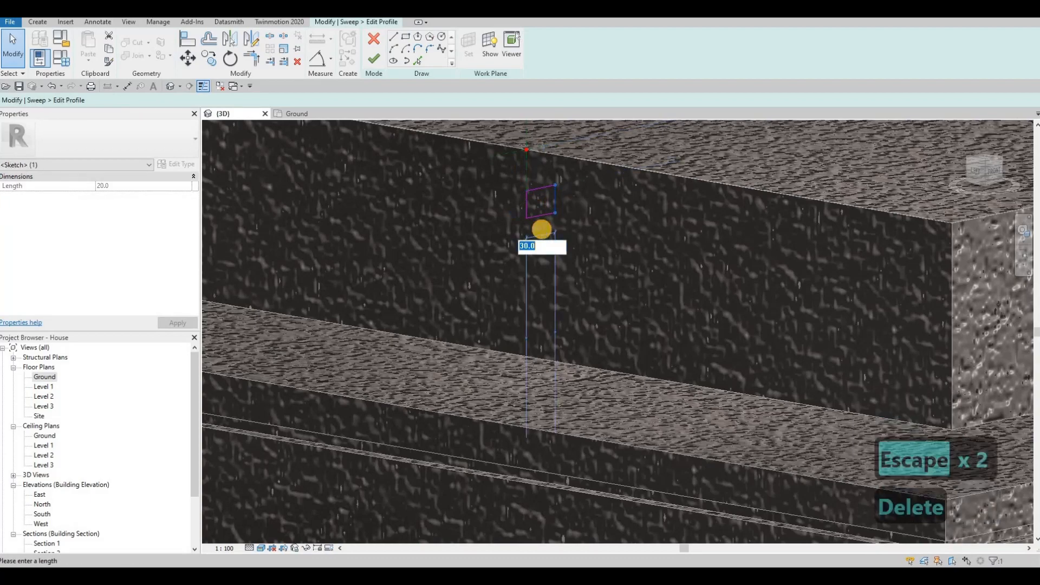
pyautogui.write('10')
pyautogui.press('Return')
pyautogui.press('Escape')
pyautogui.scroll(3, 528, 215)
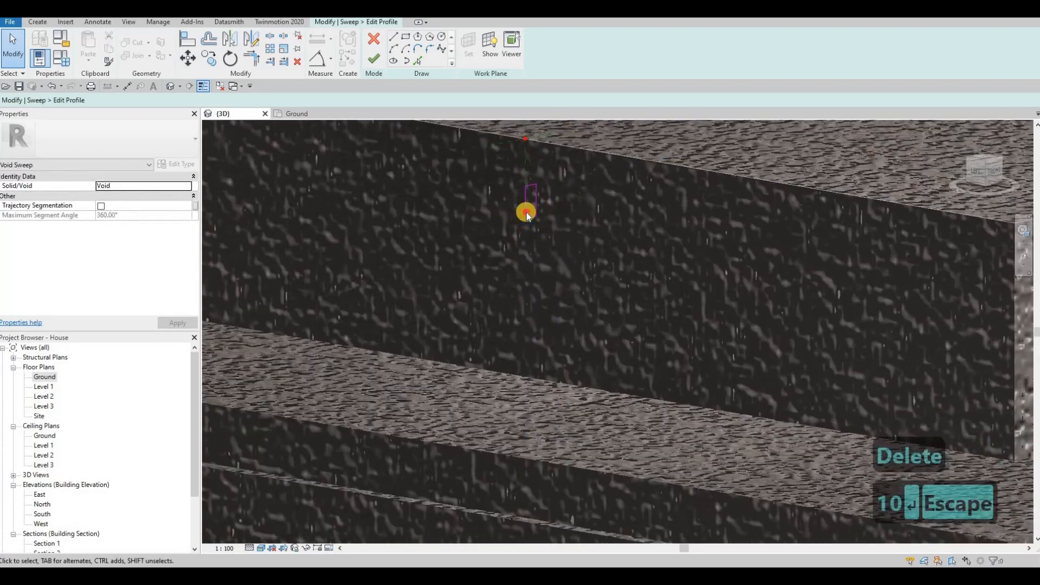
pyautogui.click(544, 181)
pyautogui.click(545, 183)
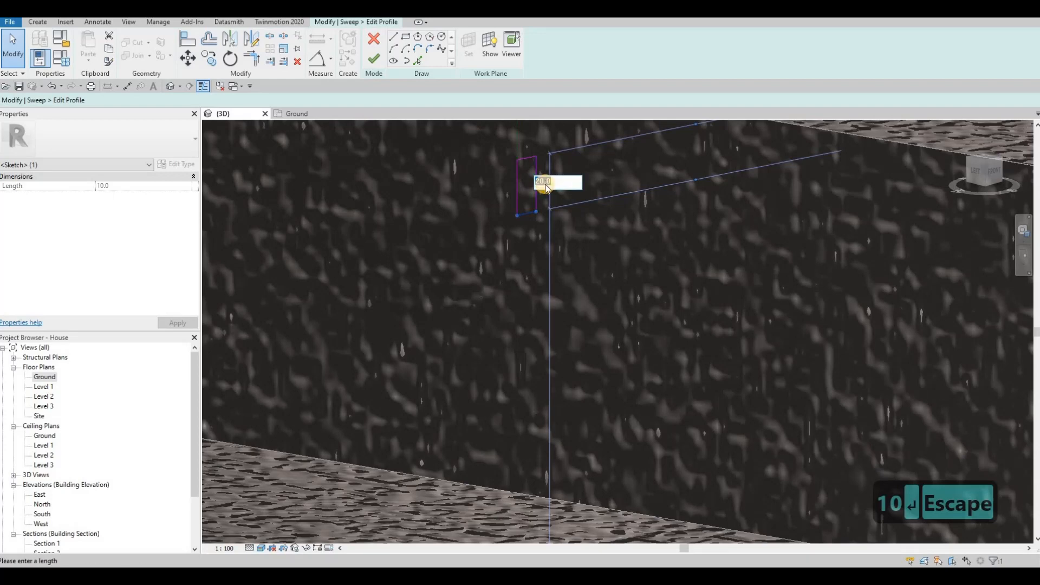
pyautogui.write('10')
pyautogui.press('Return')
pyautogui.press('Escape')
pyautogui.press('Escape')
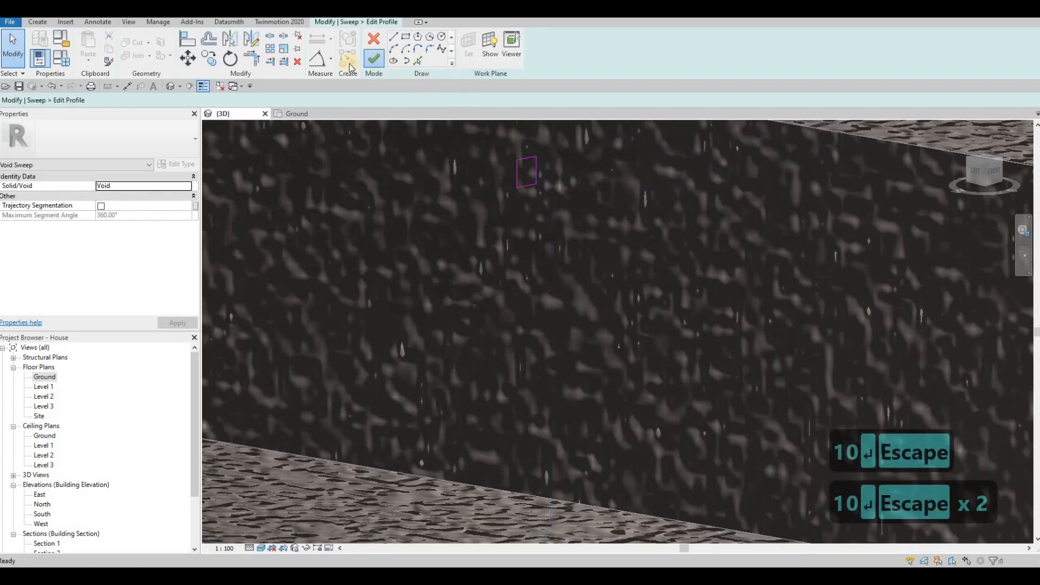
# Finish the fourth slab's void sweep and cut the slab's geometry with it to form the groove
pyautogui.click(374, 58)
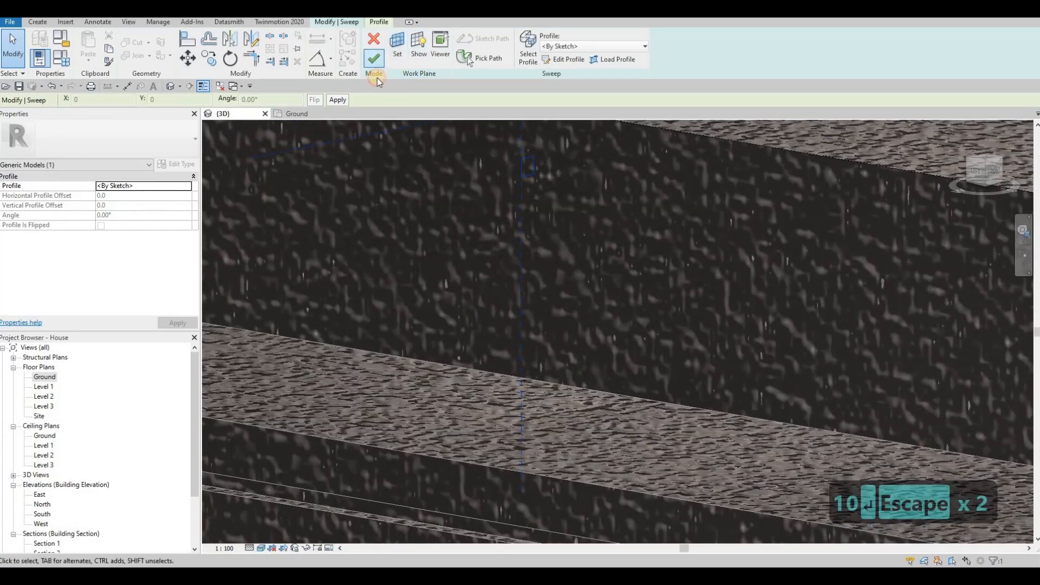
pyautogui.click(374, 58)
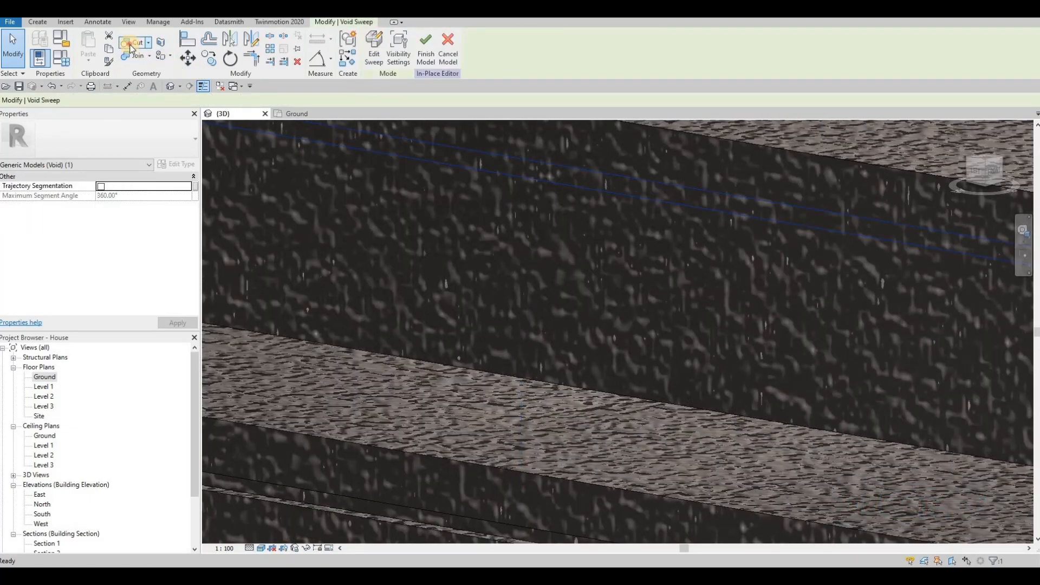
pyautogui.press('c')
pyautogui.press('g')
pyautogui.scroll(-5, 499, 229)
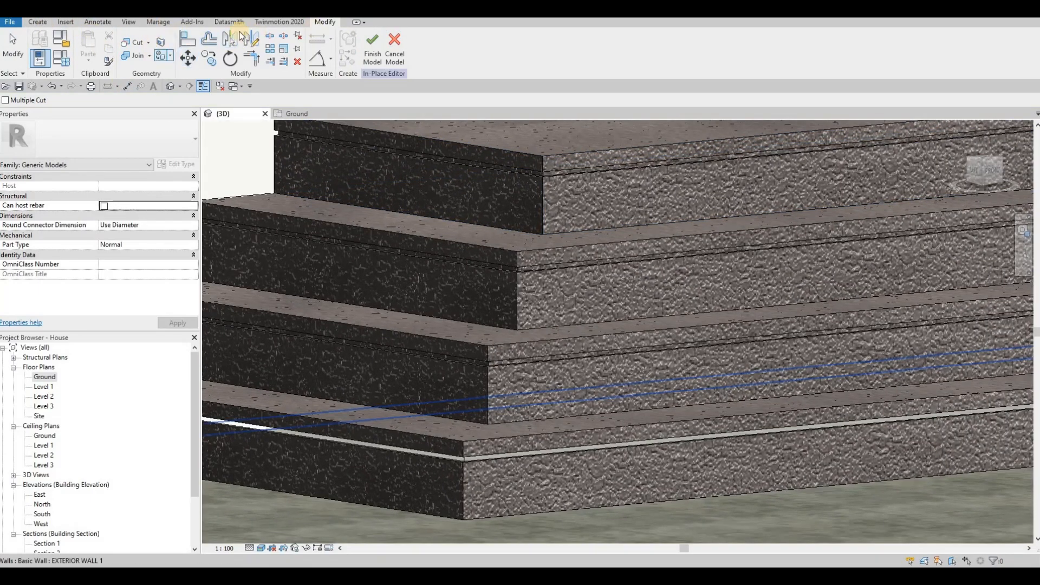
# Paint the inner faces of the fourth slab's left-side and front grooves with Glass, White, High Luminance
pyautogui.click(163, 55)
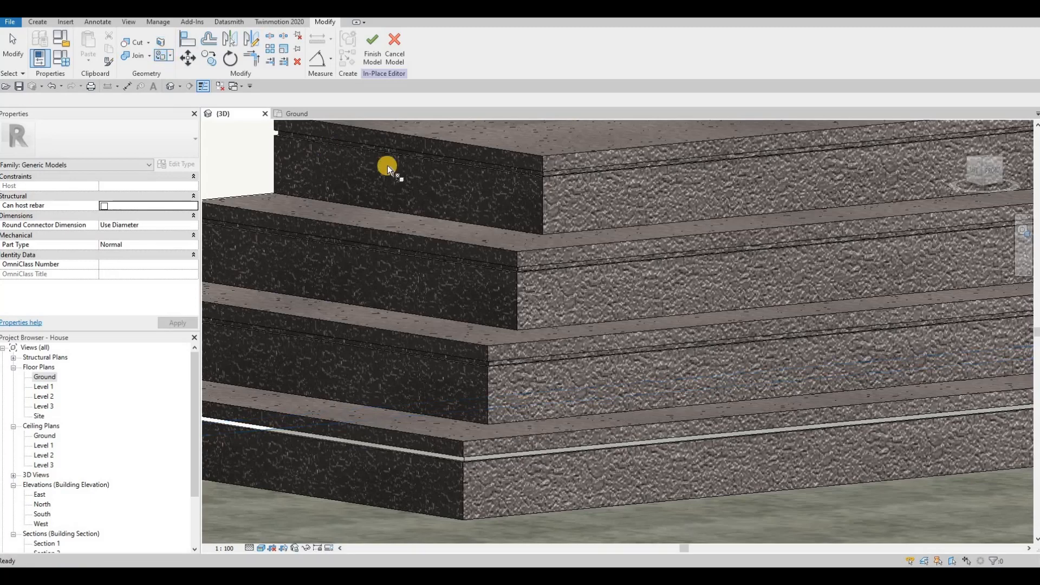
pyautogui.scroll(2, 425, 153)
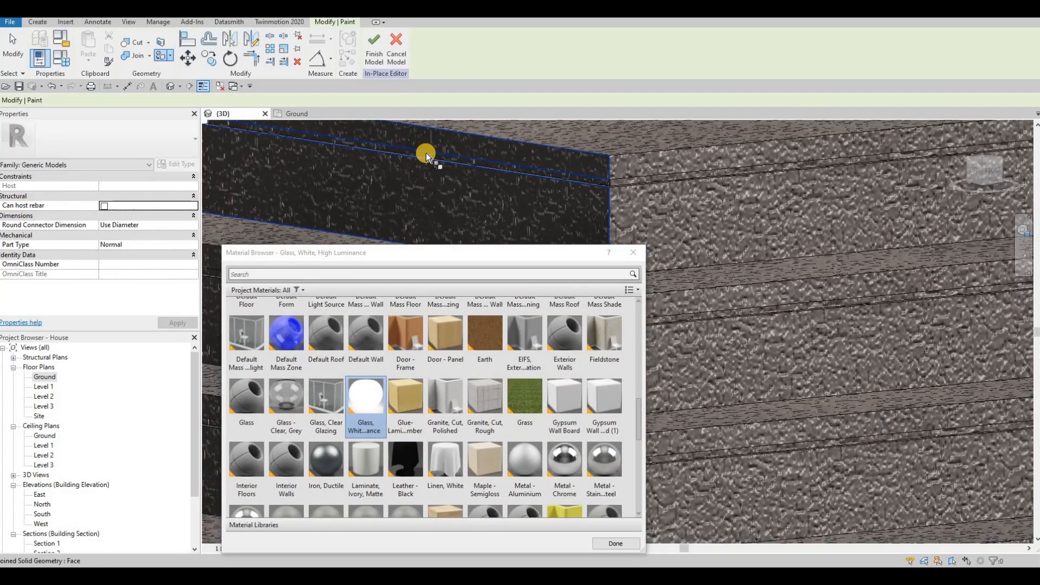
pyautogui.scroll(2, 454, 156)
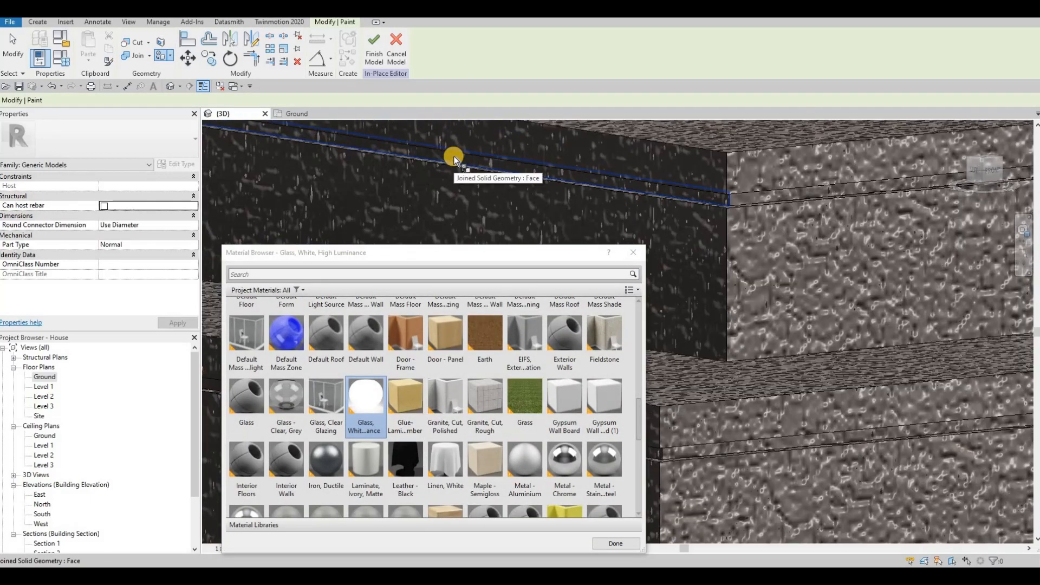
pyautogui.click(717, 181)
pyautogui.click(735, 197)
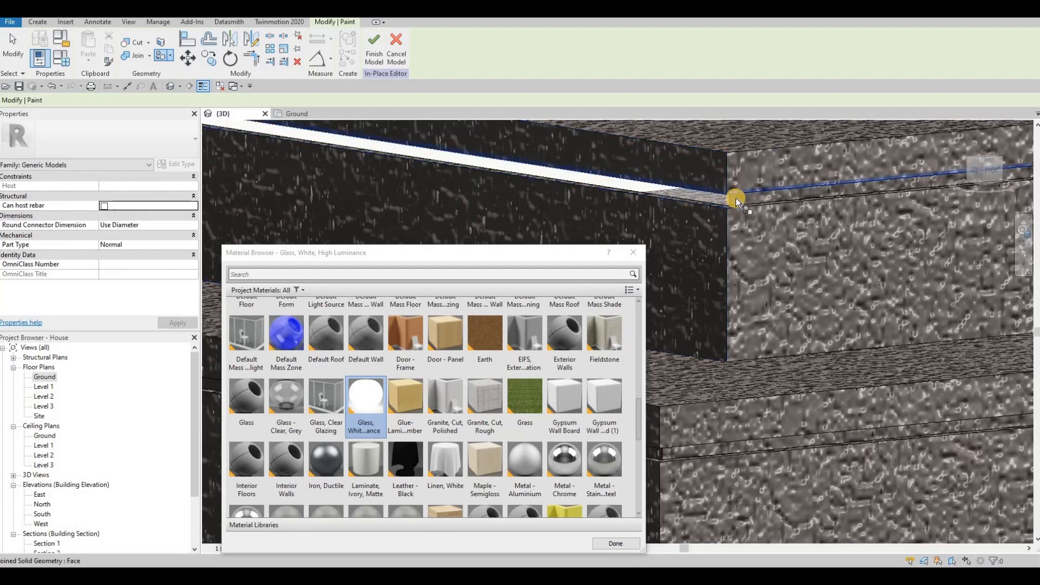
# Paint the third slab's left-side and front groove faces with Glass, White, High Luminance, undoing any wrongly painted face
pyautogui.scroll(-5, 704, 216)
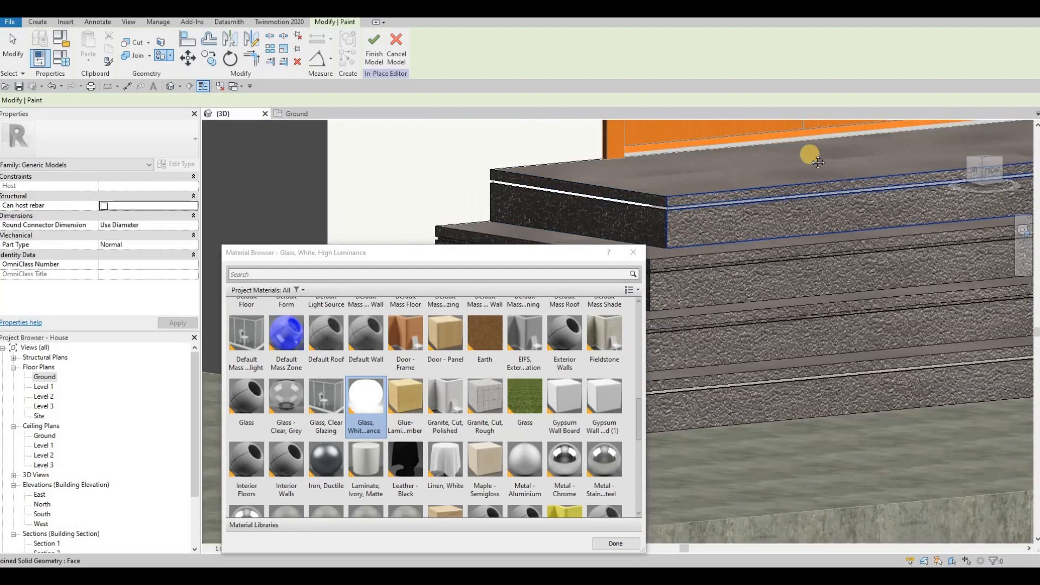
pyautogui.scroll(4, 642, 184)
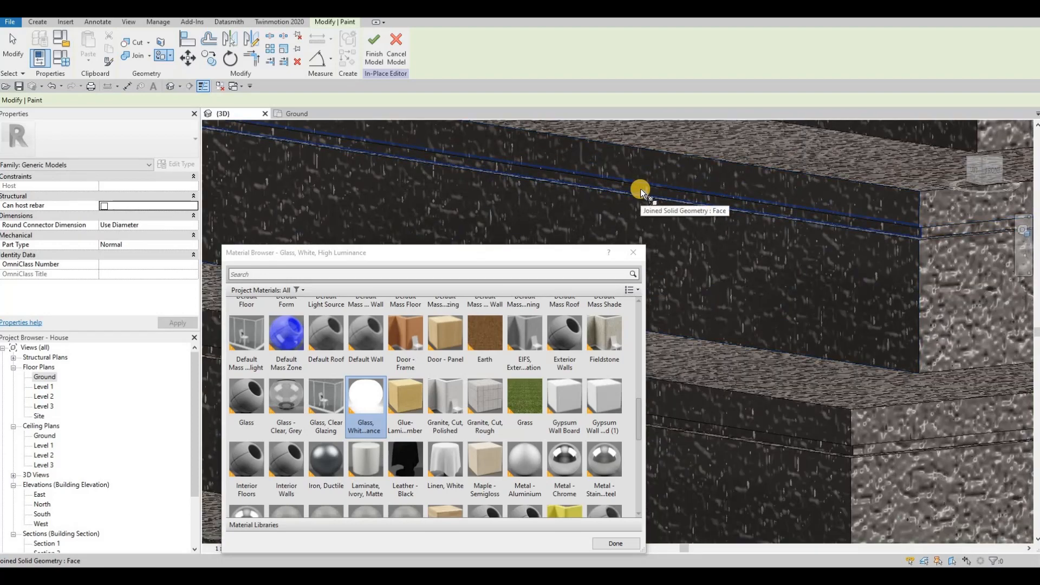
pyautogui.click(915, 224)
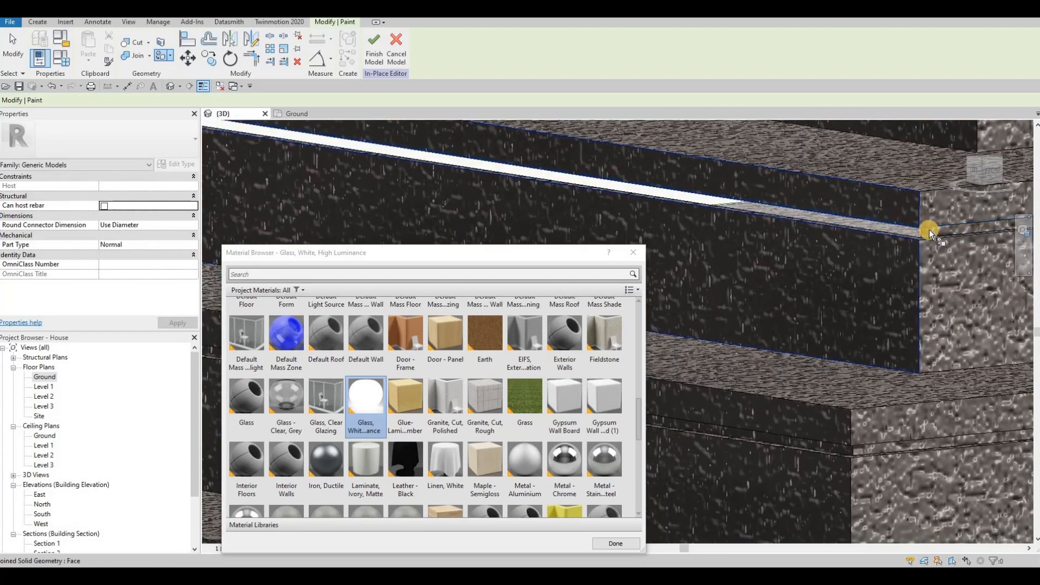
pyautogui.press('Tab')
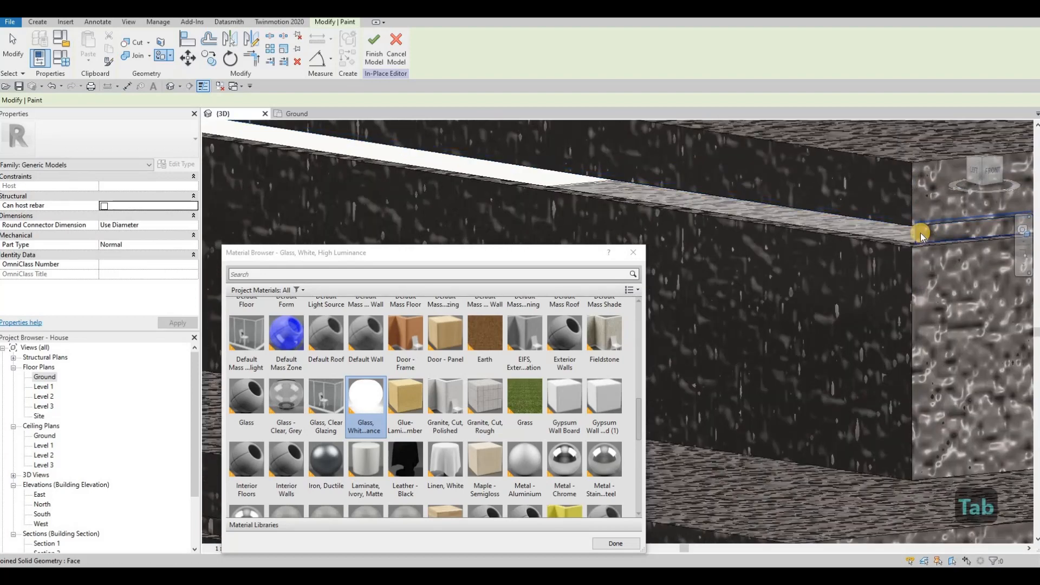
pyautogui.hotkey('ctrl', 'z')
pyautogui.hotkey('ctrl', 'z')
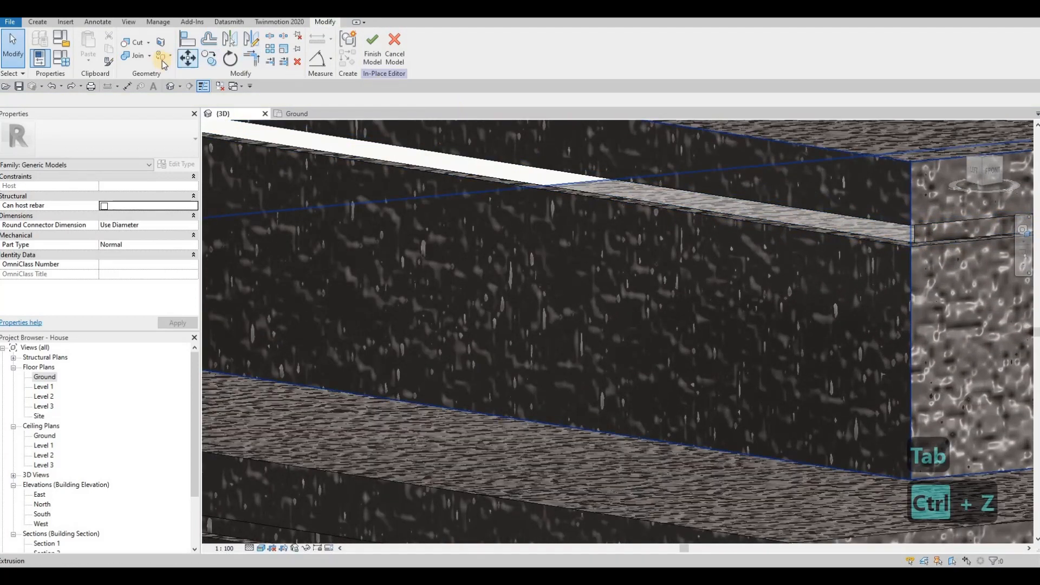
pyautogui.press('p')
pyautogui.press('t')
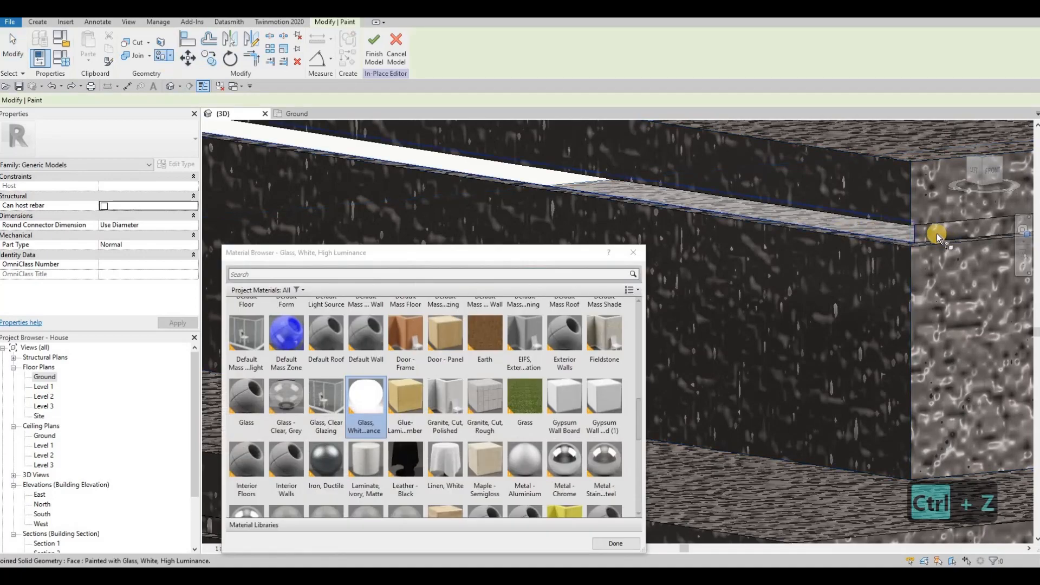
# Paint the second slab's left-side and front groove faces with Glass, White, High Luminance
pyautogui.scroll(-2, 834, 293)
pyautogui.keyDown('shift'); pyautogui.moveTo(828, 289); pyautogui.dragTo(873, 269, button='middle'); pyautogui.keyUp('shift')
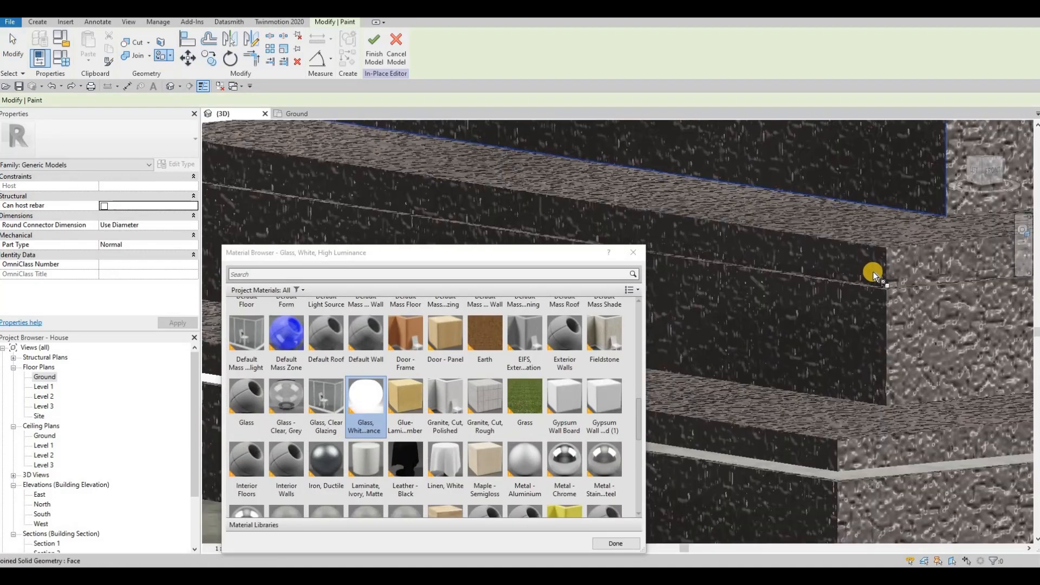
pyautogui.scroll(2, 874, 269)
pyautogui.click(873, 269)
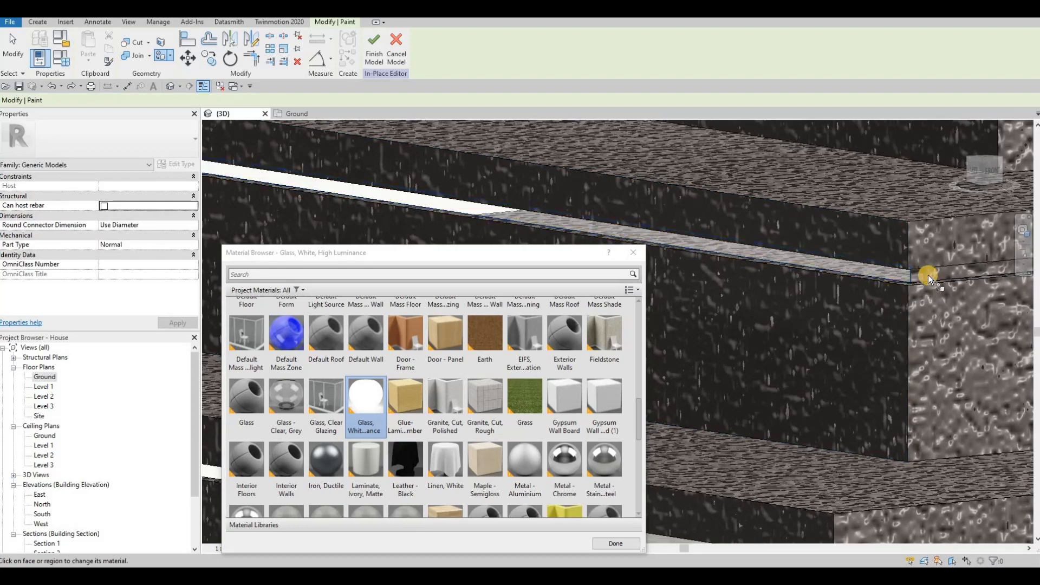
pyautogui.click(813, 267)
pyautogui.scroll(-5, 789, 269)
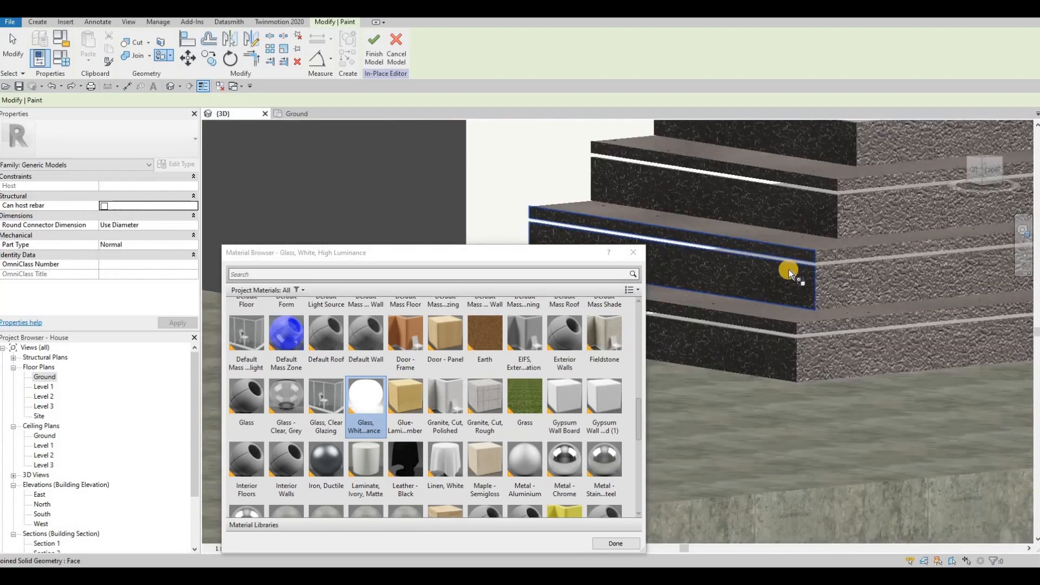
# Paint the remaining right-side groove faces of the upper slabs with Glass, White, High Luminance
pyautogui.moveTo(881, 262)
pyautogui.mouseDown(button='middle')
pyautogui.moveTo(782, 267)
pyautogui.moveTo(898, 274)
pyautogui.moveTo(870, 260)
pyautogui.mouseUp(button='middle')
pyautogui.scroll(-4, 781, 267)
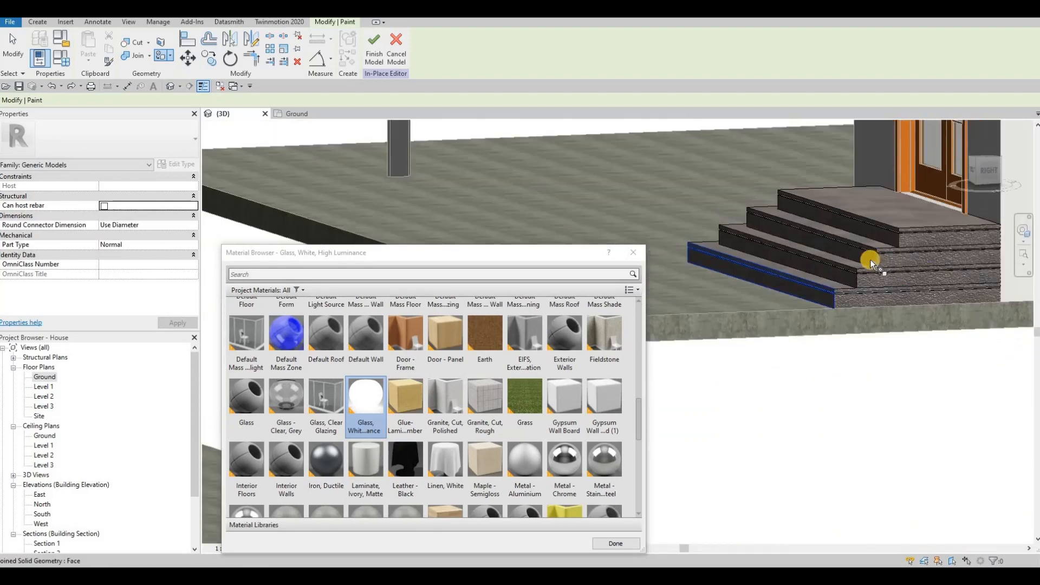
pyautogui.scroll(5, 843, 290)
pyautogui.scroll(2, 812, 313)
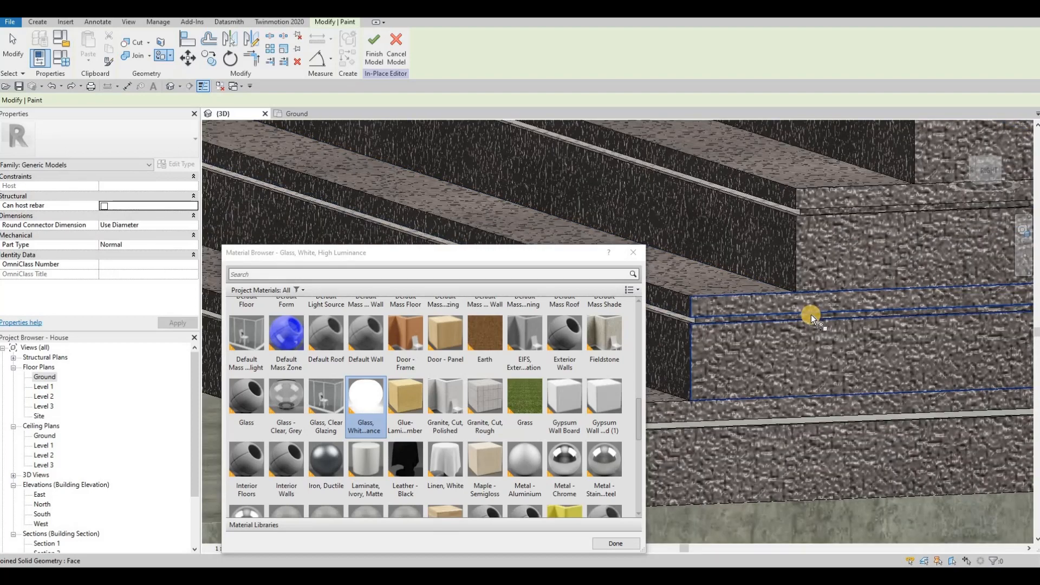
pyautogui.press('Tab')
pyautogui.press('Tab')
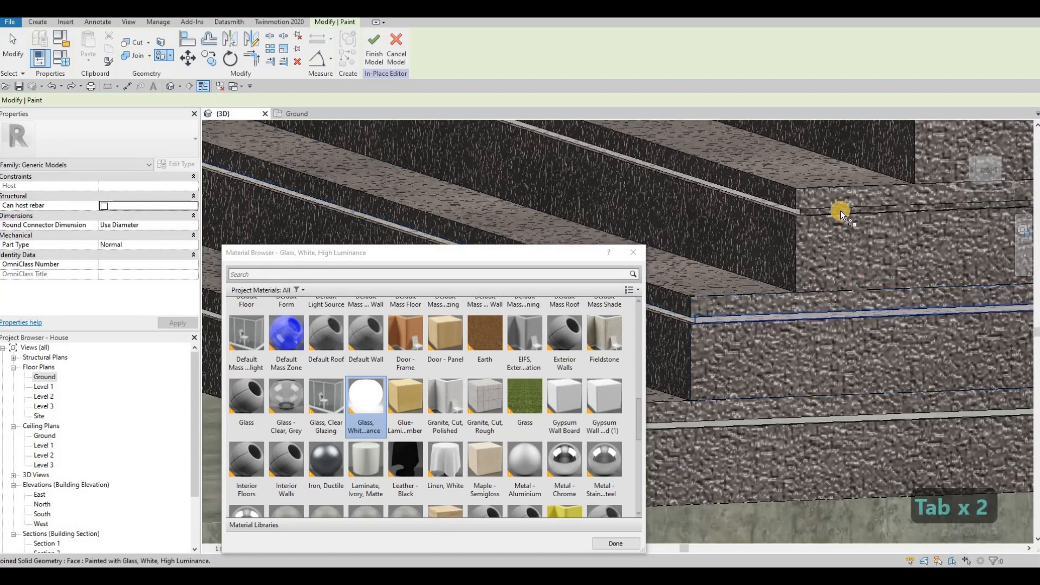
pyautogui.press('Tab')
pyautogui.press('Tab')
pyautogui.press('Tab')
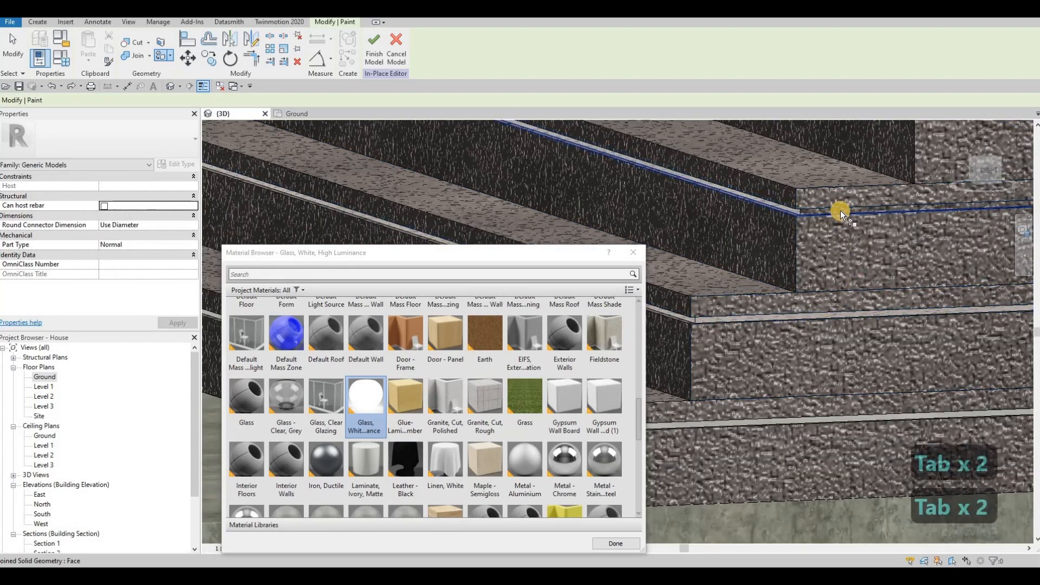
pyautogui.scroll(3, 785, 219)
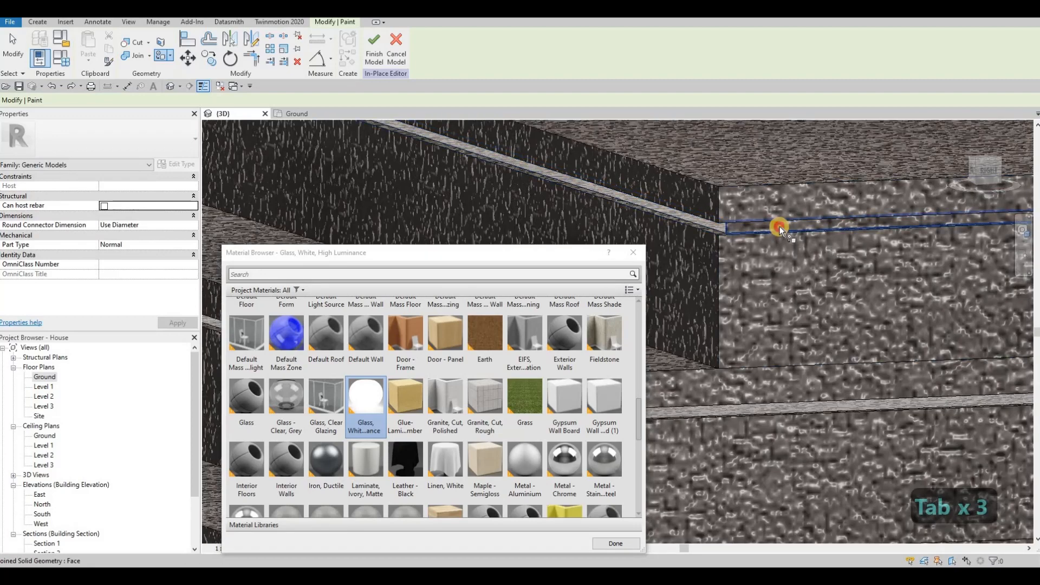
pyautogui.scroll(-5, 732, 248)
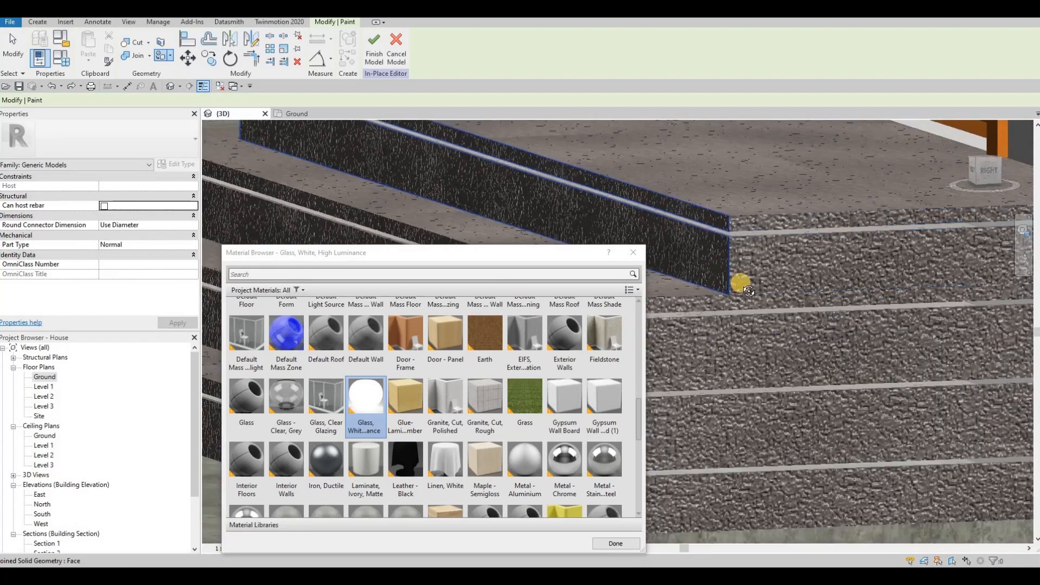
pyautogui.keyDown('shift'); pyautogui.moveTo(738, 281); pyautogui.dragTo(799, 304, button='middle'); pyautogui.keyUp('shift')
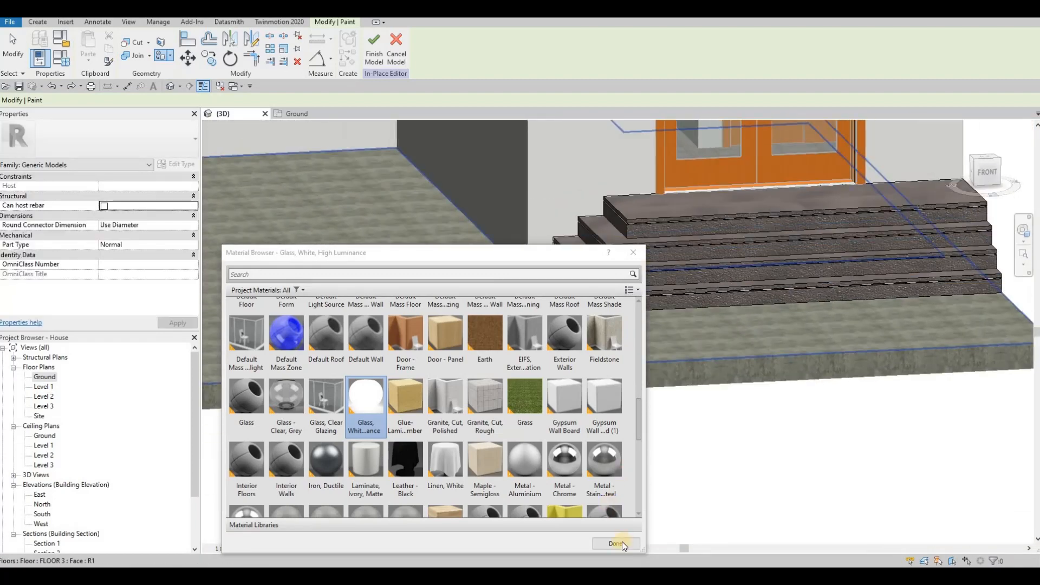
# End the painting and finish the in-place entrance steps model
pyautogui.click(622, 542)
pyautogui.keyDown('shift'); pyautogui.moveTo(733, 413); pyautogui.dragTo(761, 387, button='middle'); pyautogui.keyUp('shift')
pyautogui.keyDown('shift'); pyautogui.moveTo(742, 314); pyautogui.dragTo(716, 343, button='middle'); pyautogui.keyUp('shift')
pyautogui.scroll(-3, 717, 344)
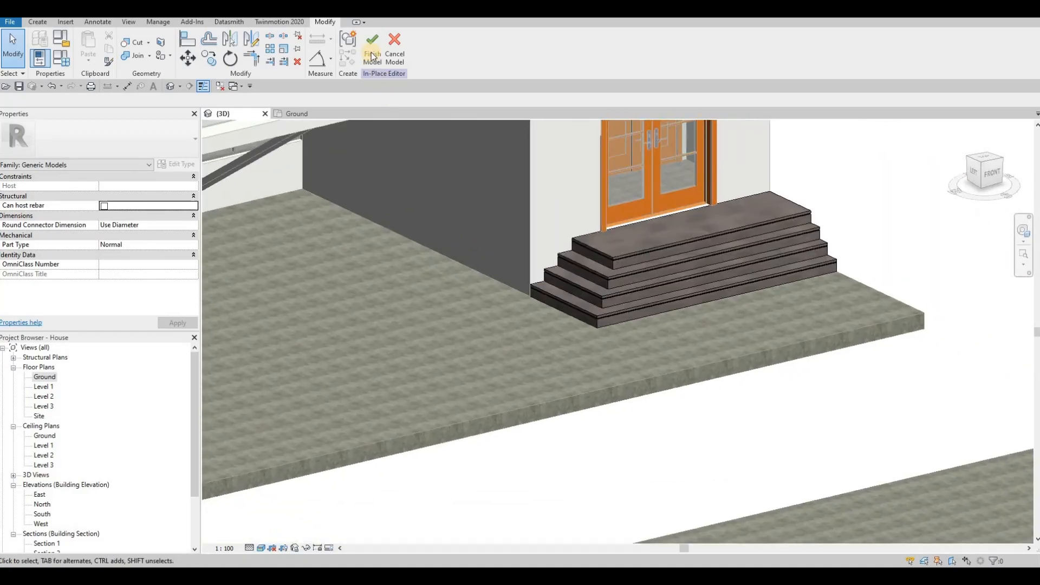
pyautogui.click(372, 56)
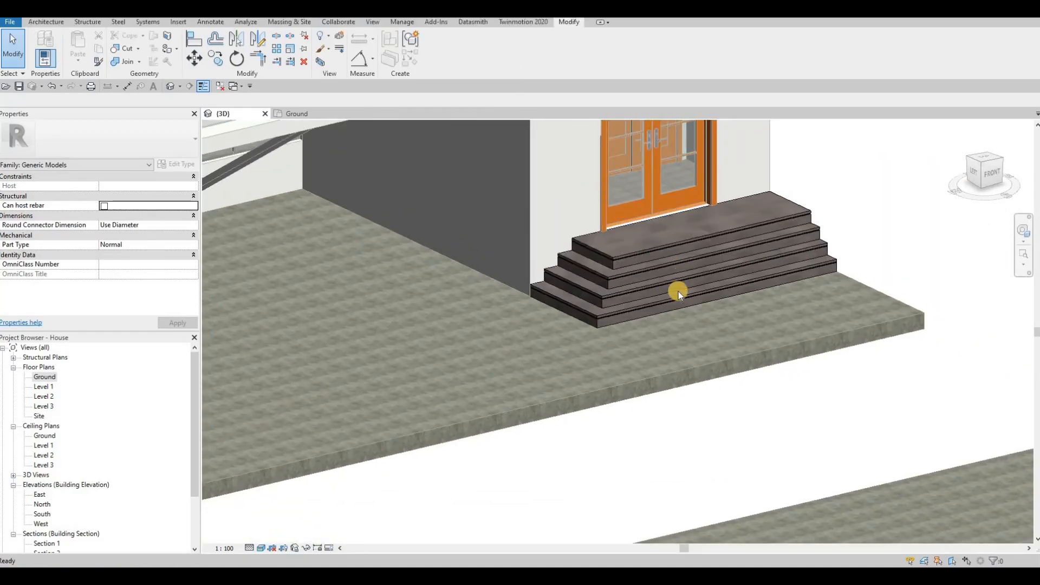
# Align the outer face of the branching column with the front face of the balcony frame above it
pyautogui.scroll(-2, 724, 305)
pyautogui.scroll(-2, 595, 260)
pyautogui.keyDown('shift'); pyautogui.moveTo(595, 260); pyautogui.dragTo(695, 273, button='middle'); pyautogui.keyUp('shift')
pyautogui.keyDown('shift'); pyautogui.moveTo(774, 342); pyautogui.dragTo(706, 264, button='middle'); pyautogui.keyUp('shift')
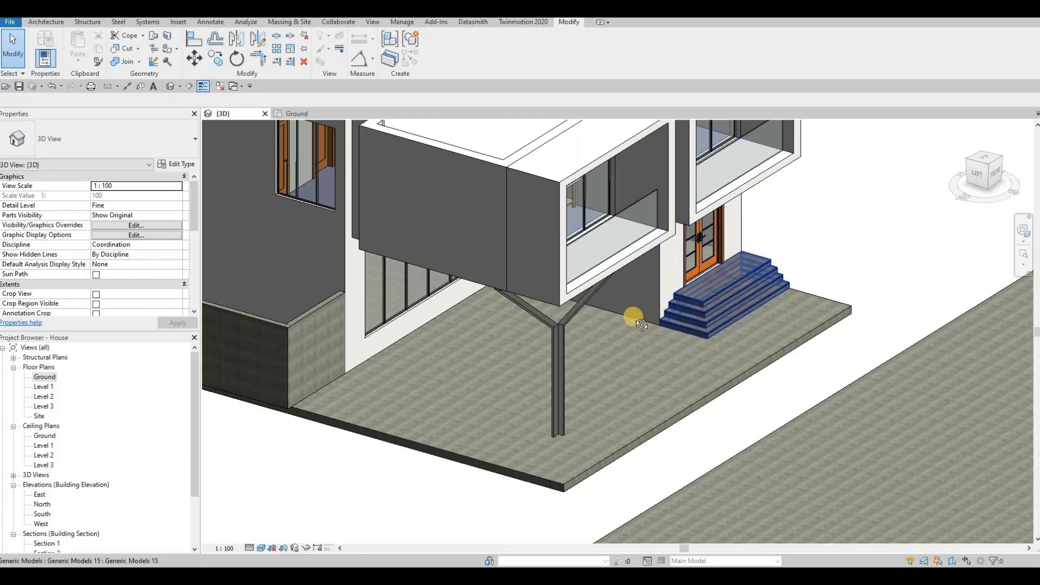
pyautogui.keyDown('shift'); pyautogui.moveTo(673, 286); pyautogui.dragTo(814, 267, button='middle'); pyautogui.keyUp('shift')
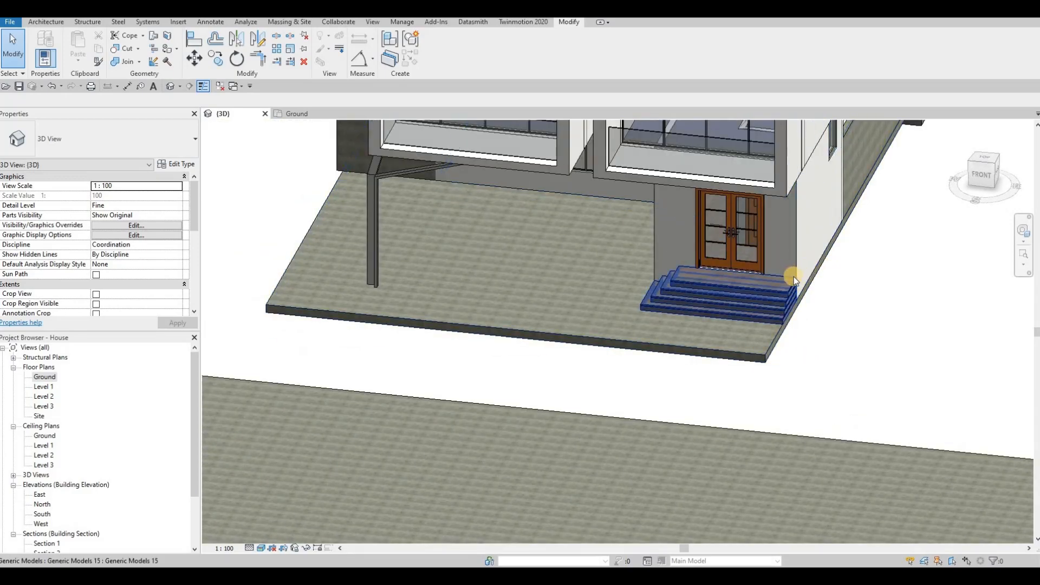
pyautogui.keyDown('shift'); pyautogui.moveTo(808, 263); pyautogui.dragTo(786, 264, button='middle'); pyautogui.keyUp('shift')
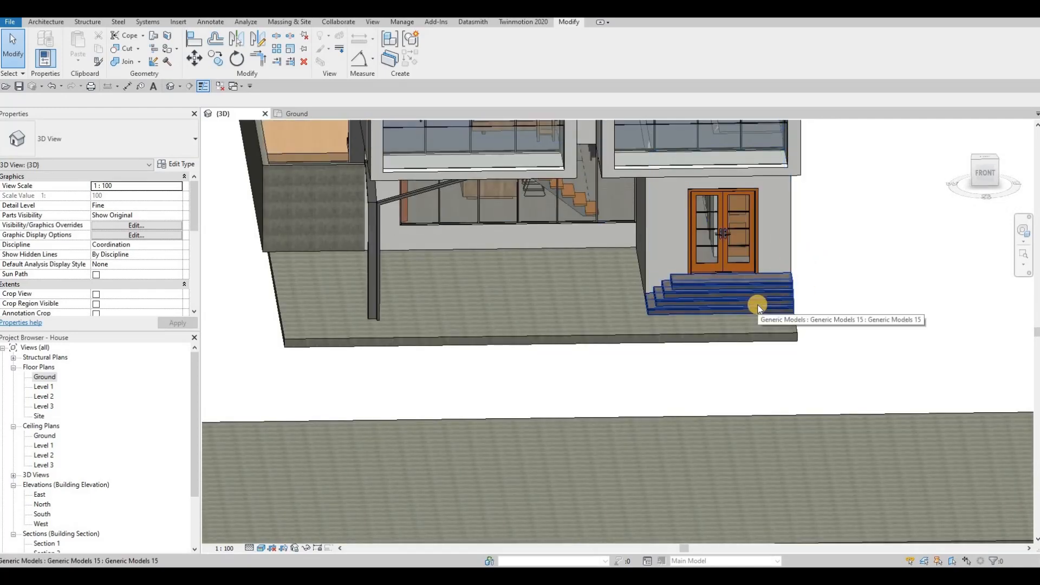
pyautogui.press('a')
pyautogui.press('l')
pyautogui.scroll(2, 489, 285)
pyautogui.scroll(3, 407, 230)
pyautogui.scroll(3, 421, 236)
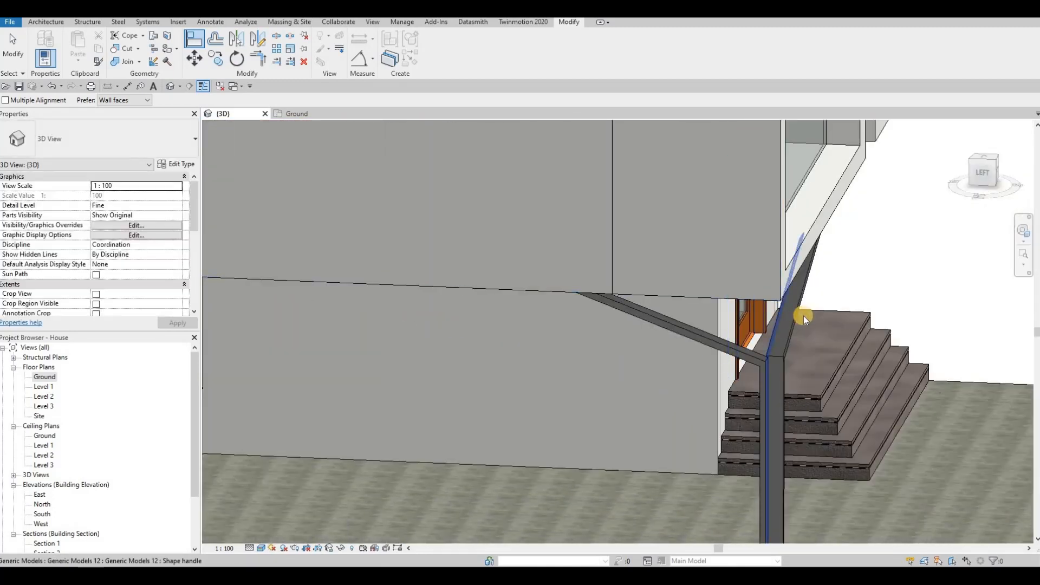
pyautogui.press('Escape')
pyautogui.press('l')
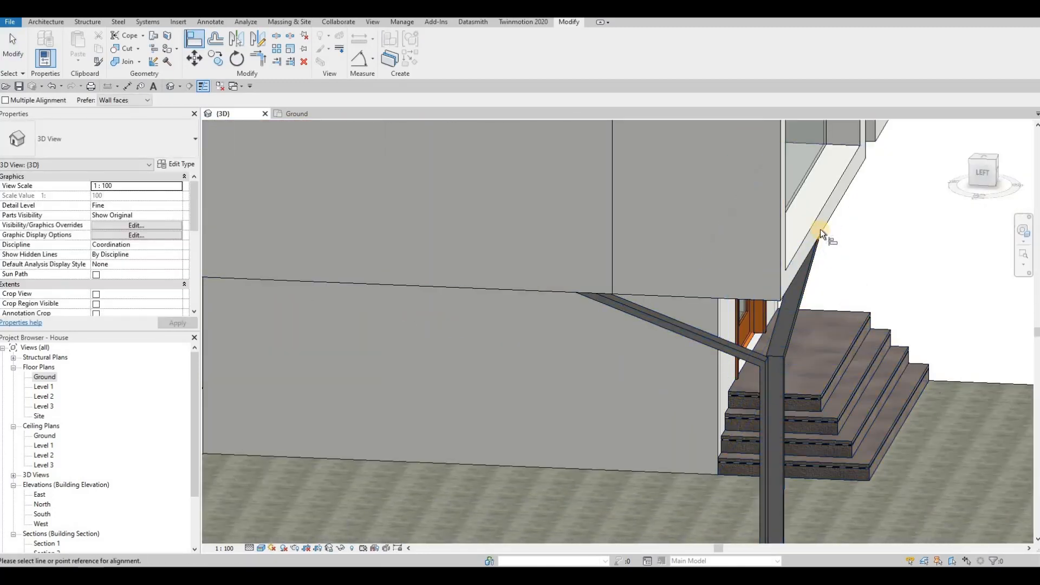
pyautogui.click(811, 262)
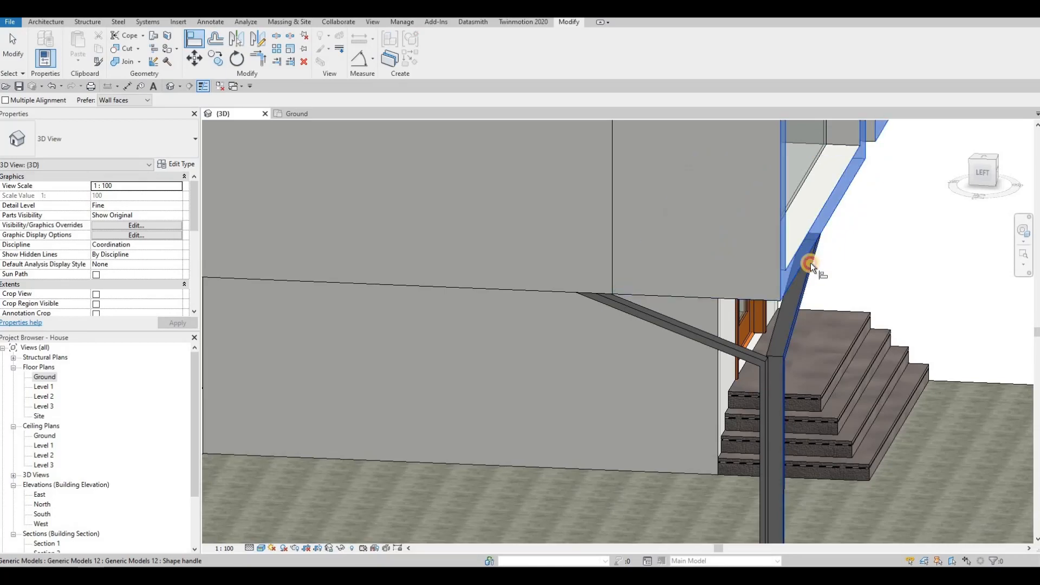
pyautogui.click(805, 319)
pyautogui.keyDown('shift'); pyautogui.moveTo(699, 269); pyautogui.dragTo(640, 319, button='middle'); pyautogui.keyUp('shift')
pyautogui.click(206, 87)
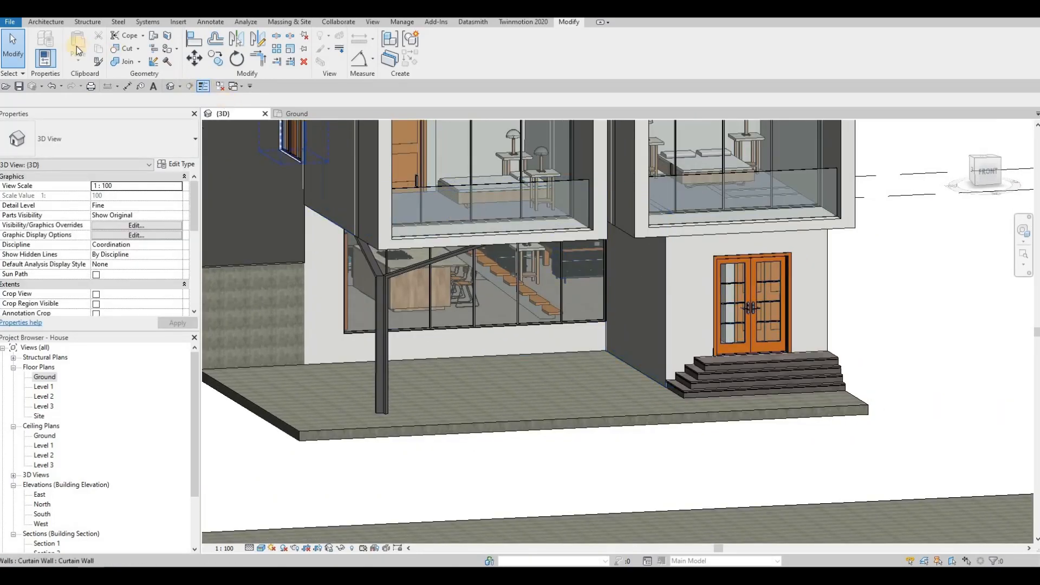
# Place a model text with its default wording on the entrance wall beside the door, using that wall's face as the work plane
pyautogui.click(54, 24)
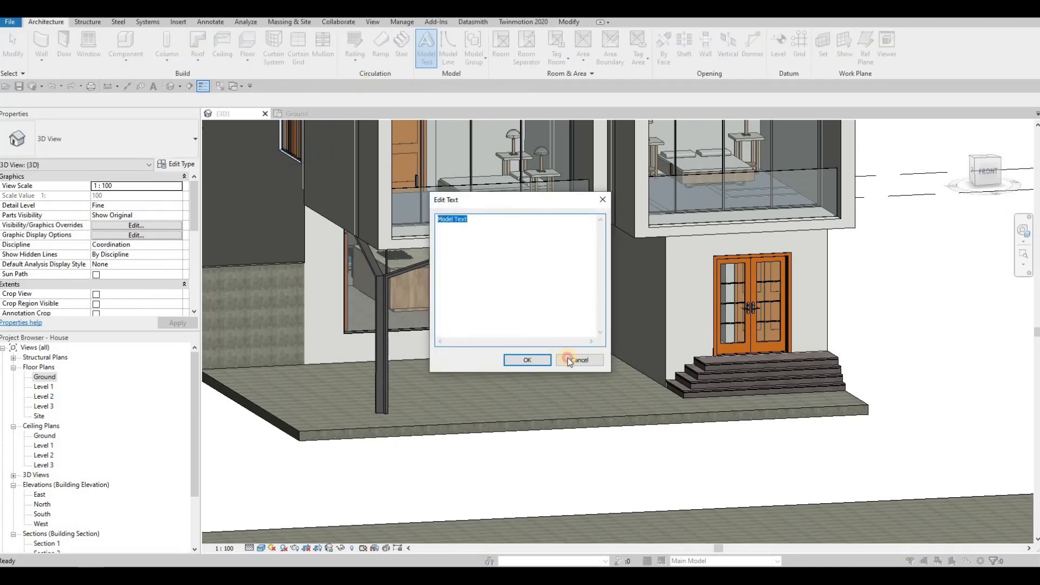
pyautogui.click(527, 360)
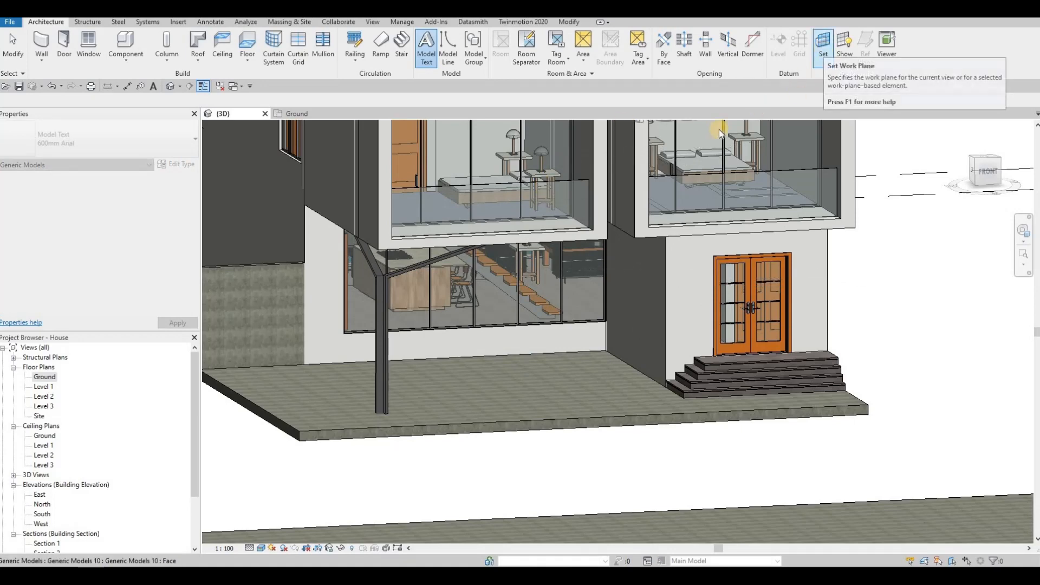
pyautogui.click(822, 57)
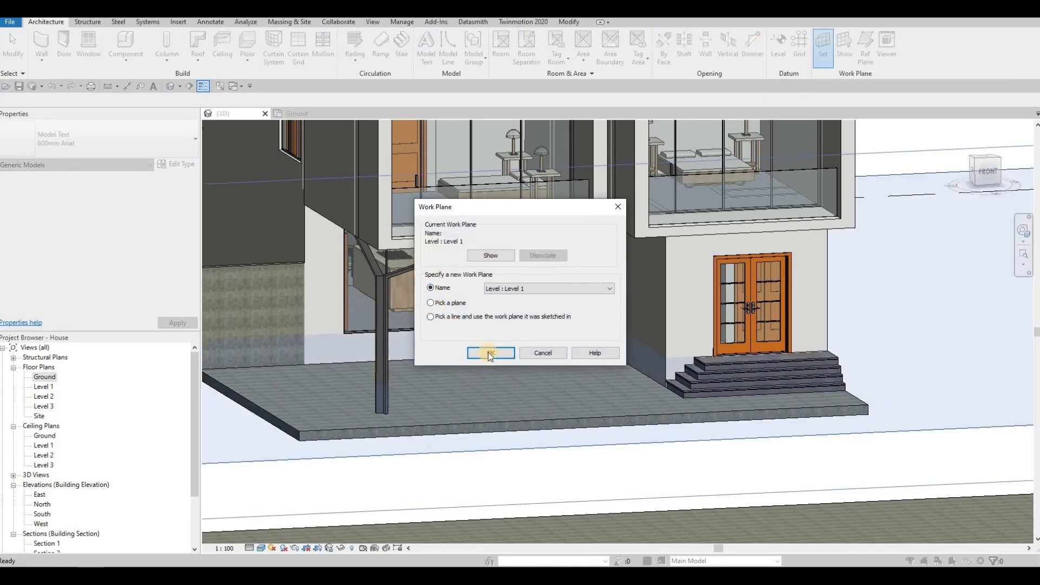
pyautogui.press('Return')
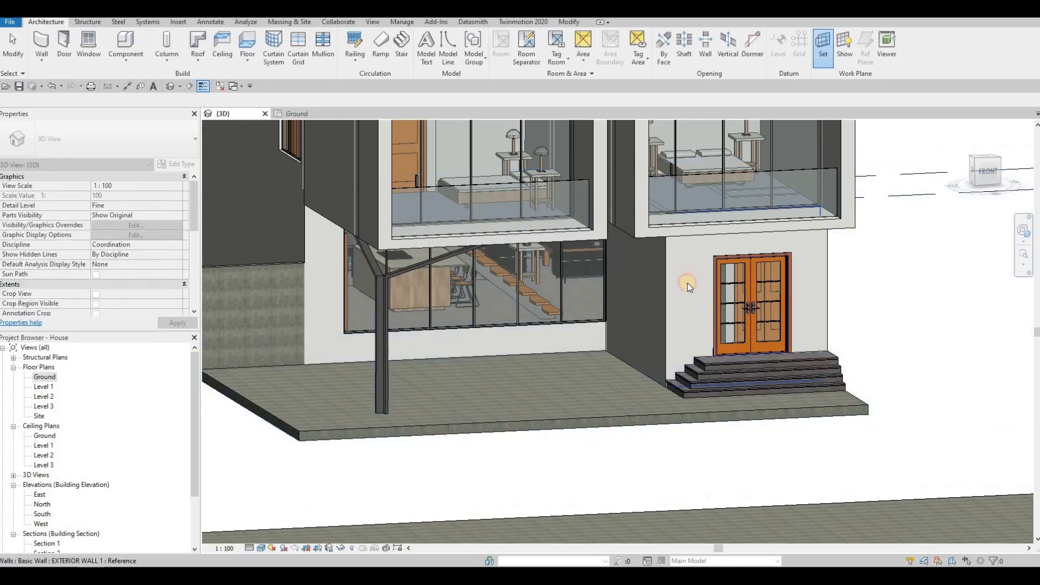
pyautogui.click(688, 286)
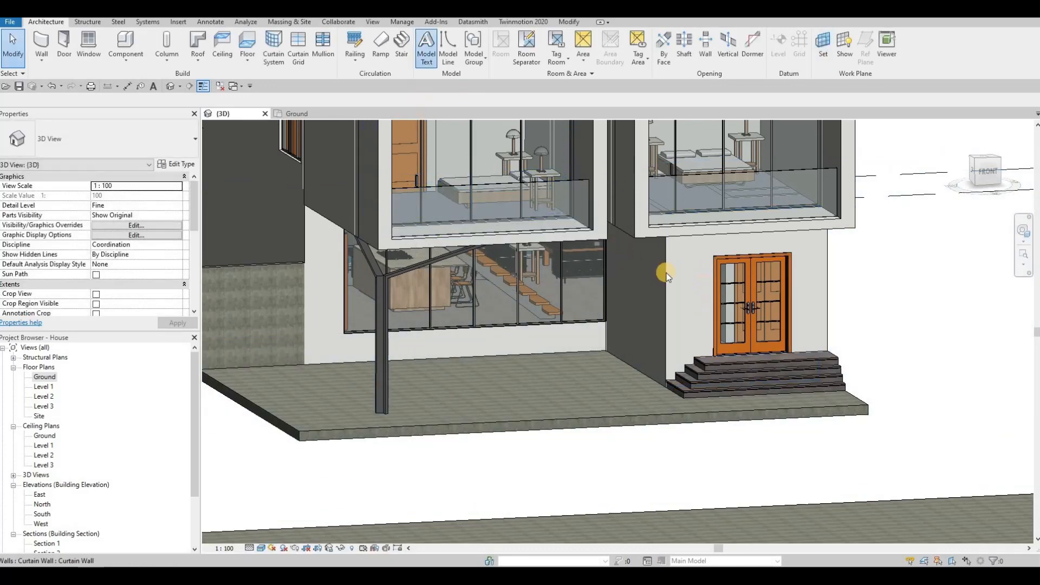
pyautogui.press('Return')
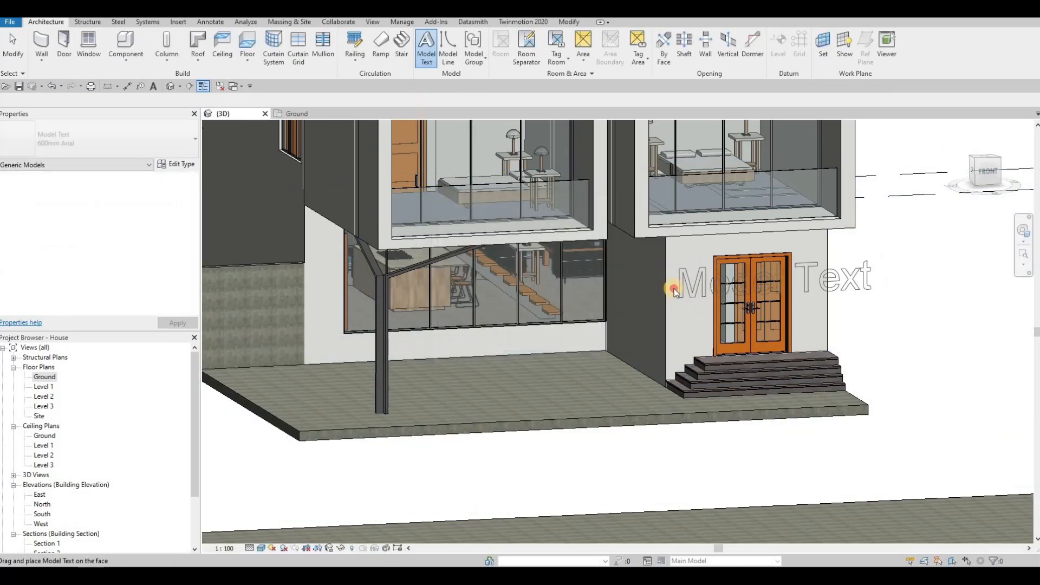
pyautogui.click(675, 283)
pyautogui.click(699, 280)
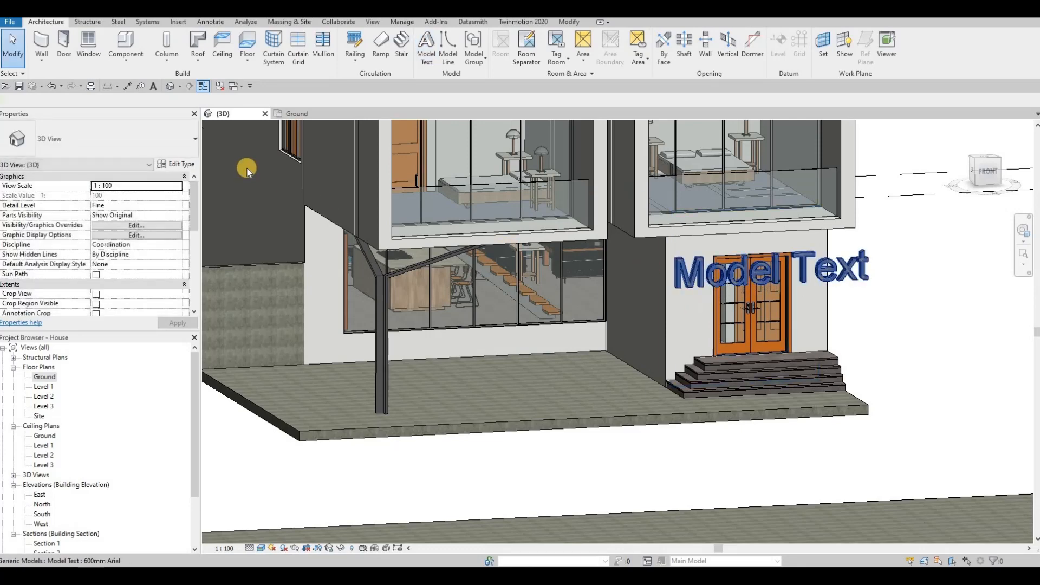
# Duplicate the model text type as "house no." with text size 50 and the Cambria font
pyautogui.click(175, 164)
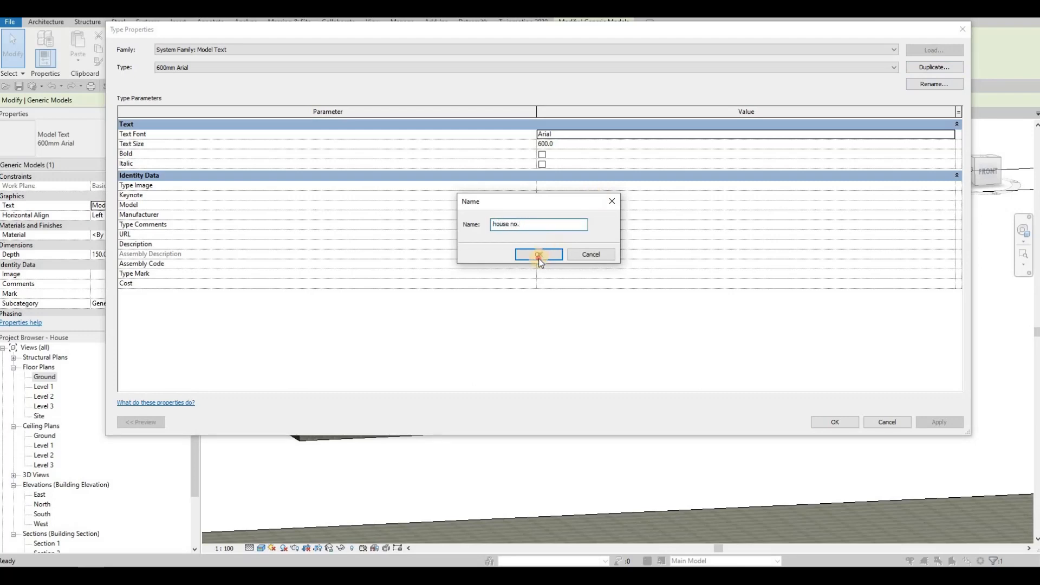
pyautogui.press('Return')
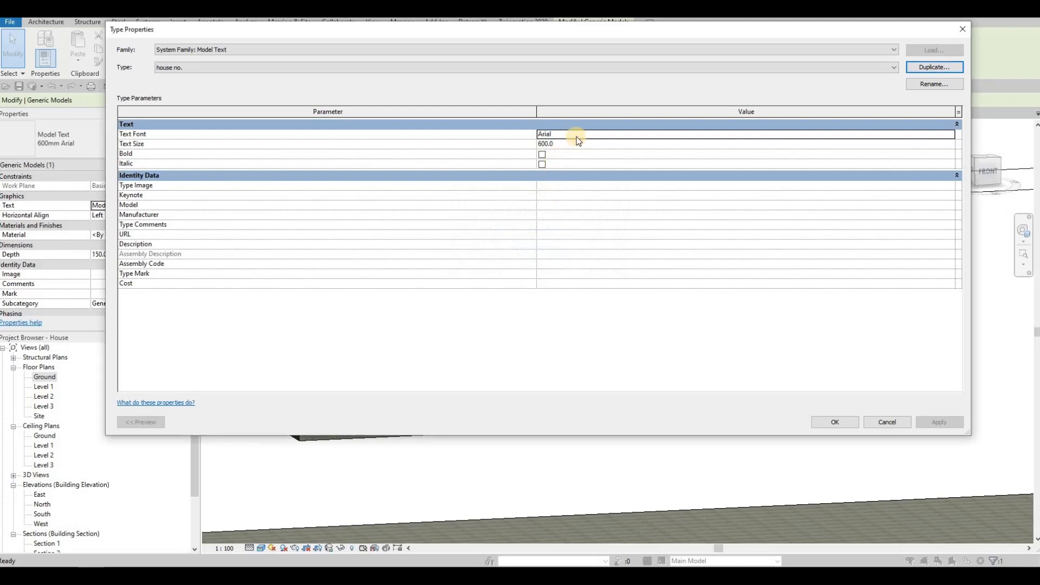
pyautogui.click(559, 144)
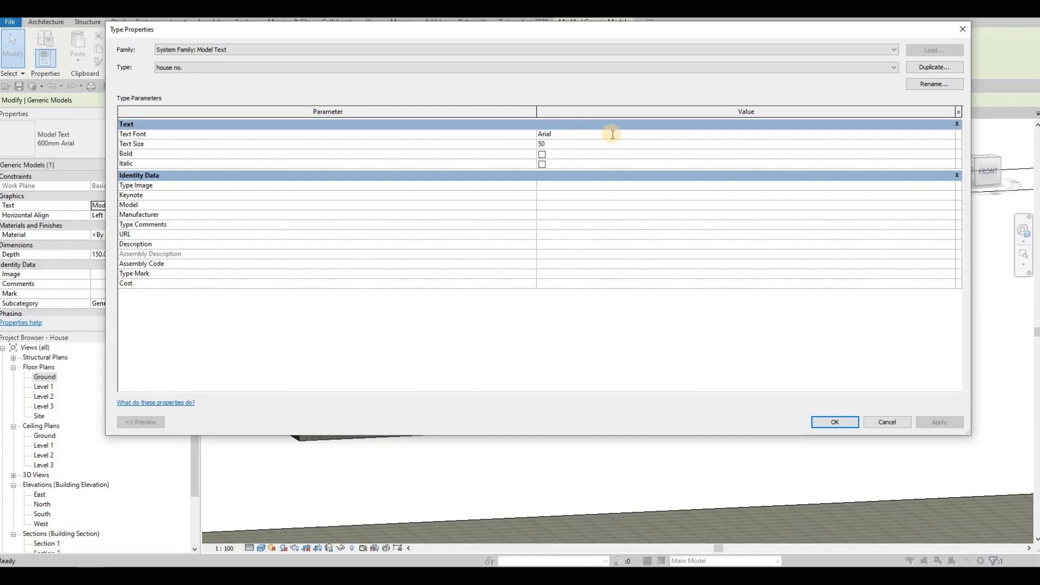
pyautogui.click(951, 135)
pyautogui.scroll(-3, 662, 170)
pyautogui.scroll(-8, 662, 170)
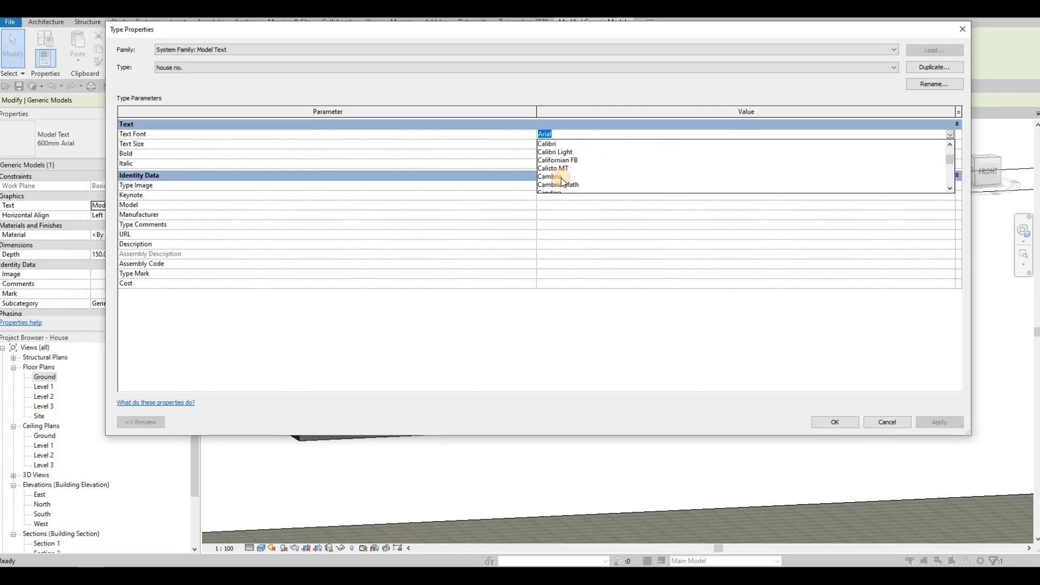
pyautogui.click(562, 177)
pyautogui.click(843, 422)
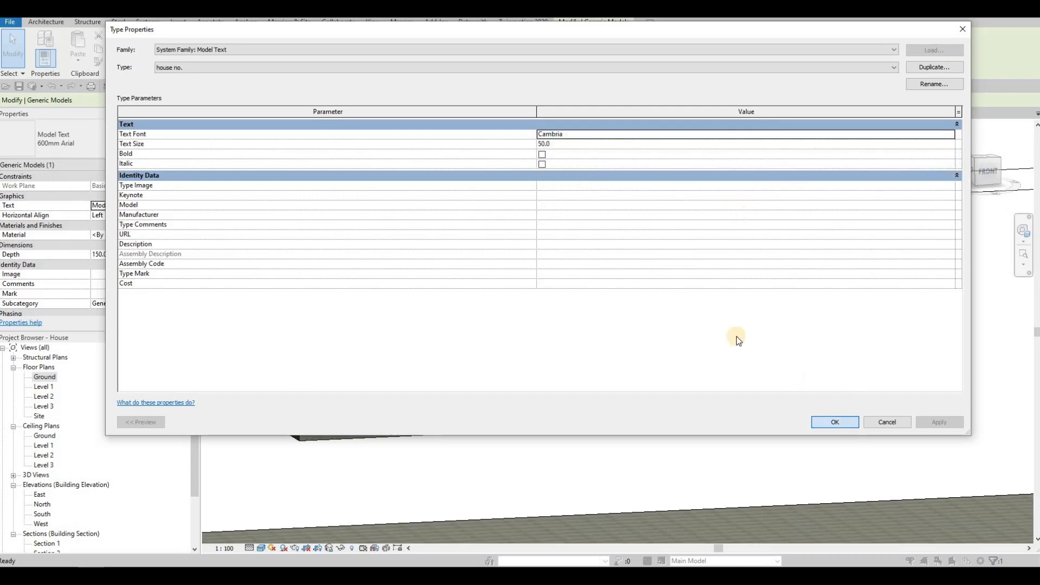
# Move the model text higher on the wall beside the entrance door
pyautogui.scroll(6, 682, 279)
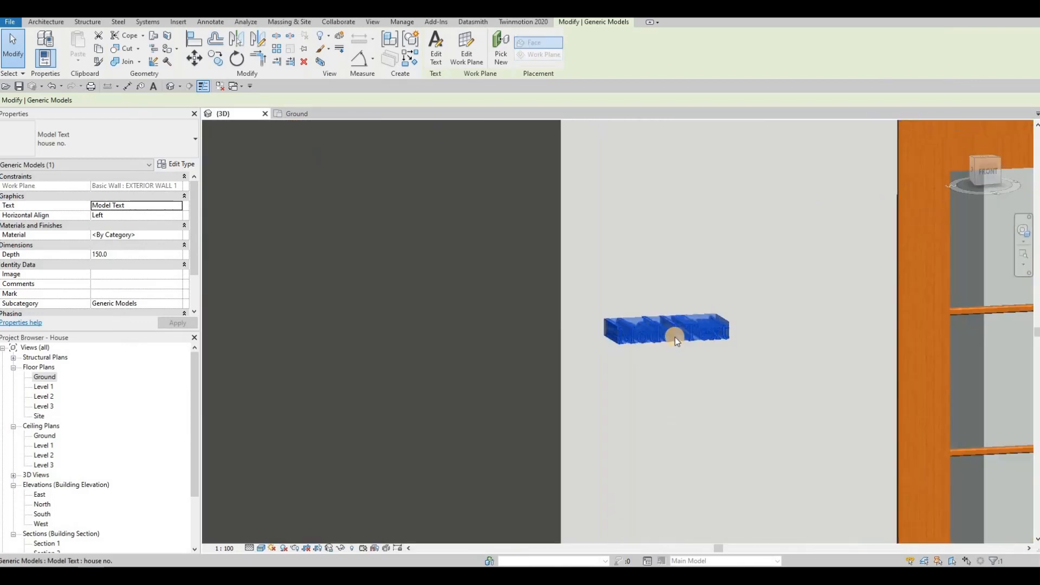
pyautogui.press('Escape')
pyautogui.click(690, 331)
pyautogui.moveTo(707, 244); pyautogui.dragTo(242, 182)
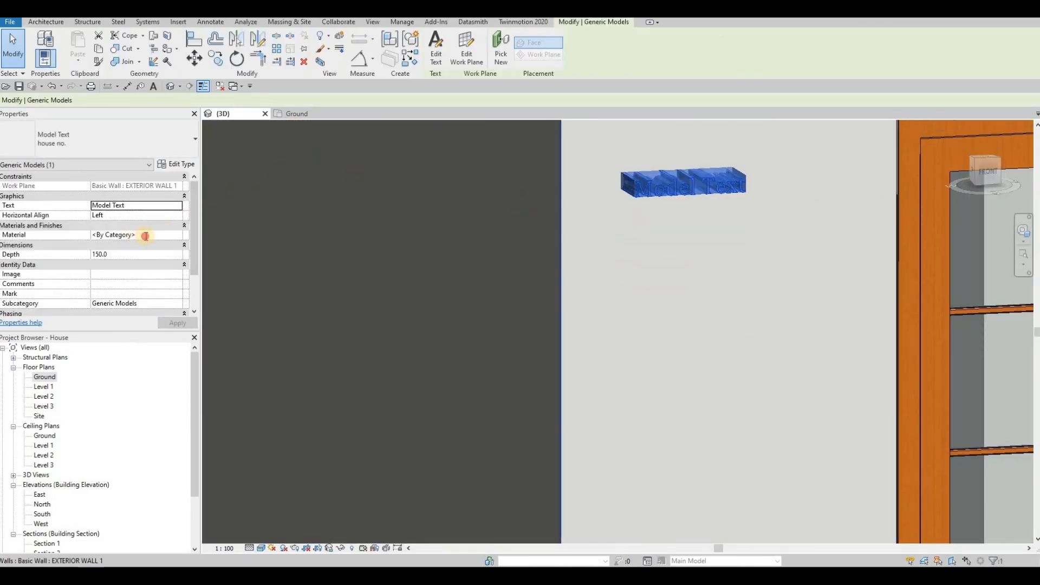
# Open the material choices for the model text and browse the AEC Materials library to its Metal category
pyautogui.click(180, 236)
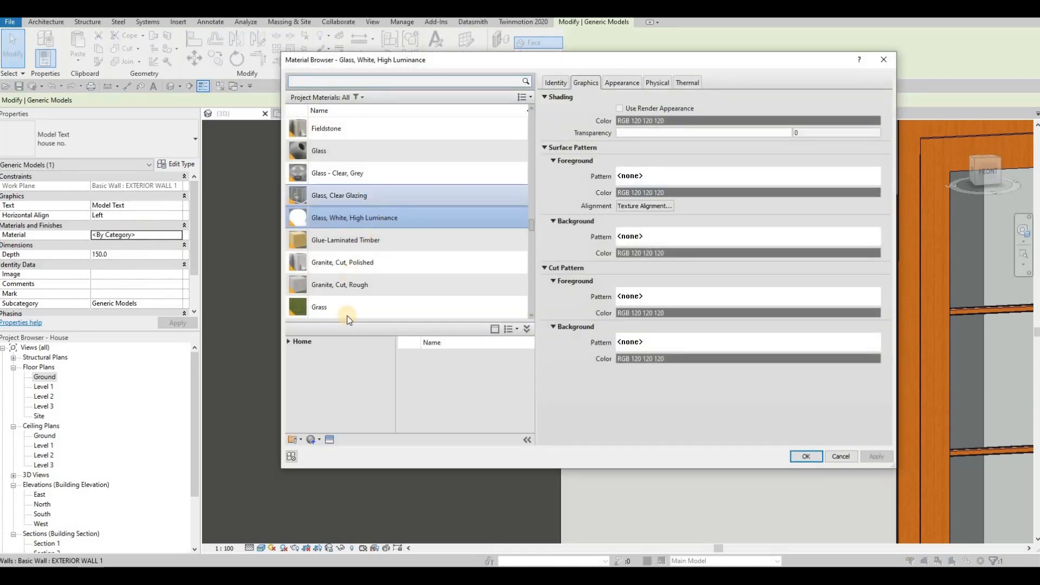
pyautogui.click(288, 342)
pyautogui.click(325, 364)
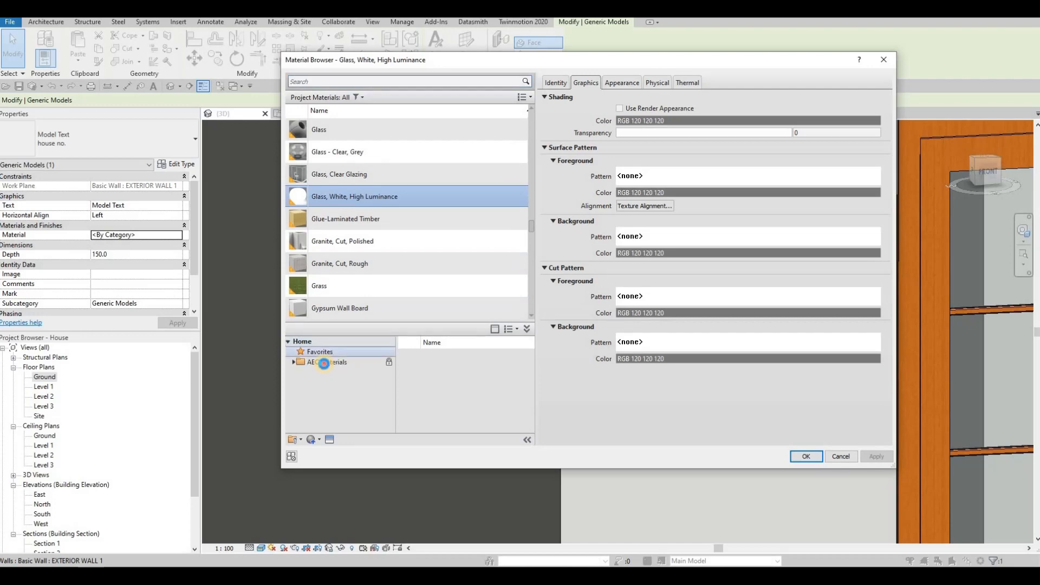
pyautogui.click(294, 362)
pyautogui.scroll(-3, 336, 388)
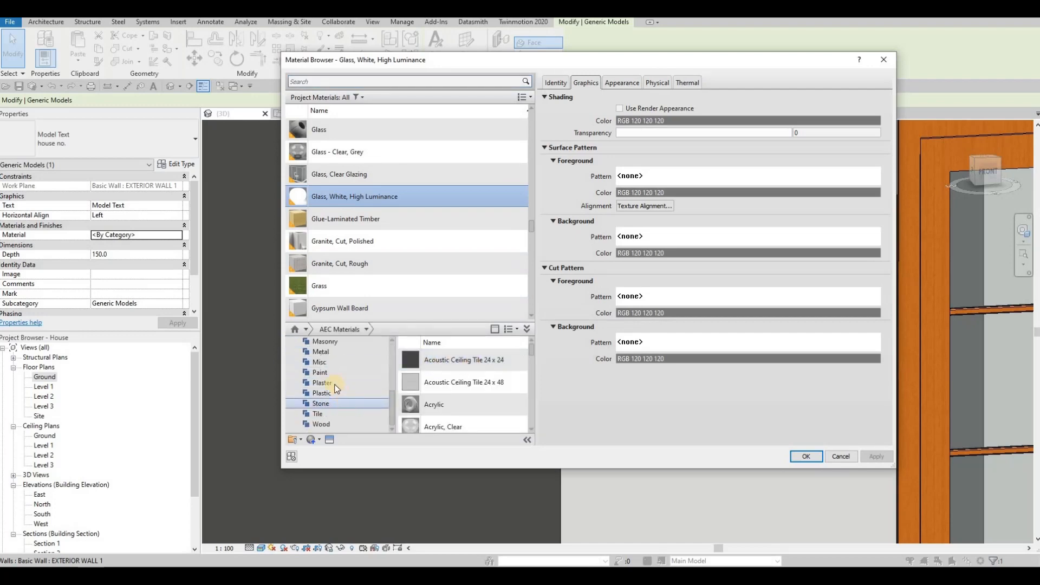
pyautogui.scroll(2, 334, 394)
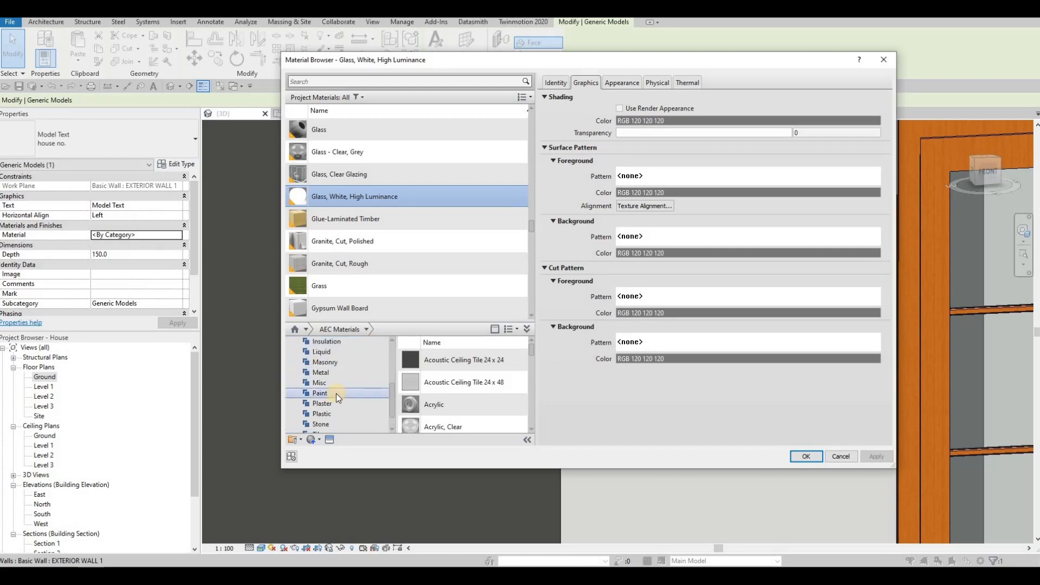
pyautogui.scroll(3, 329, 412)
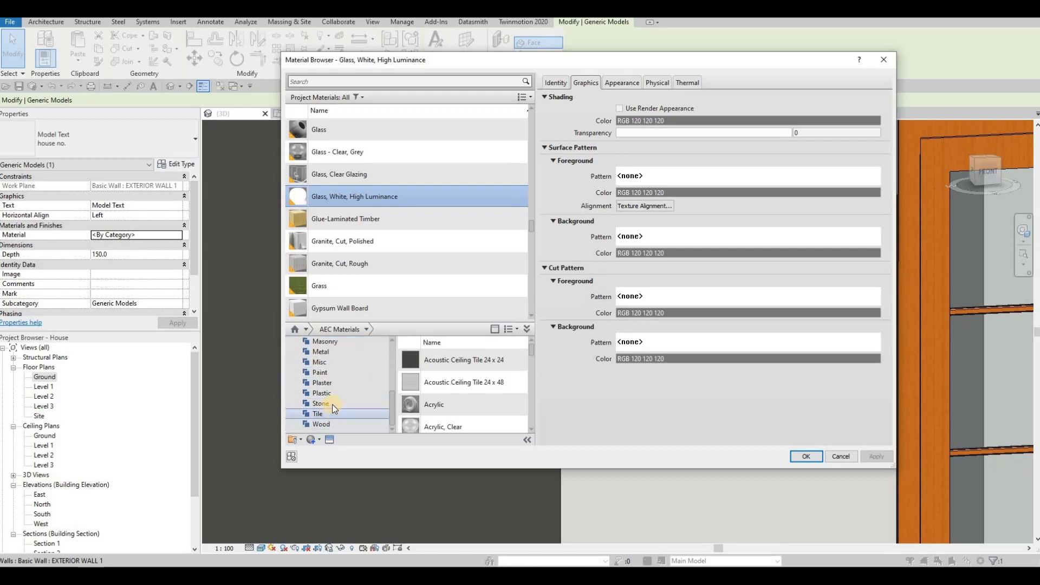
pyautogui.click(327, 403)
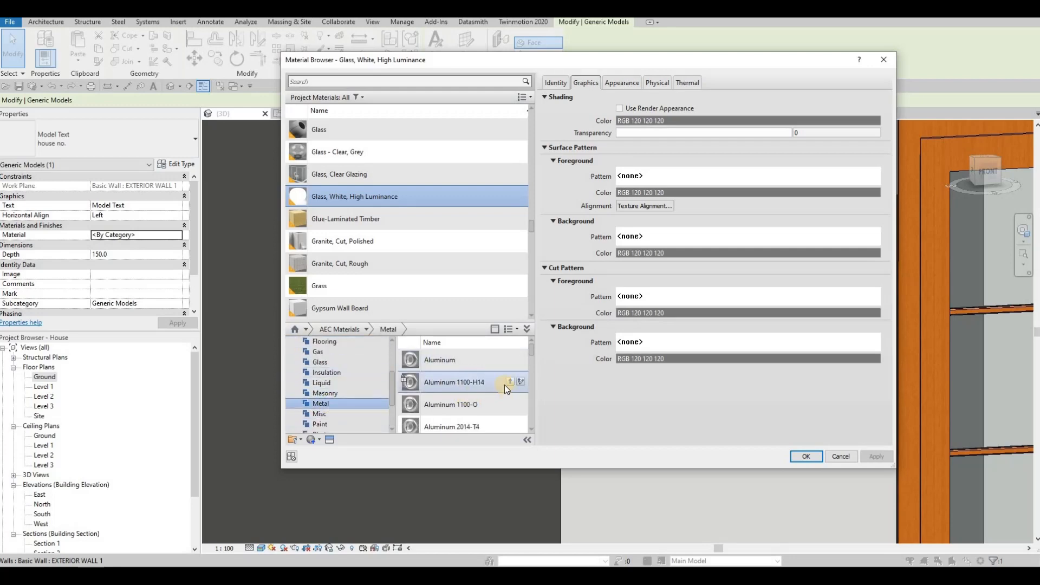
# Add Brass from the library, replacing the existing appearance, assign it to the model text, and set the text's depth to 50
pyautogui.scroll(-2, 505, 385)
pyautogui.click(510, 391)
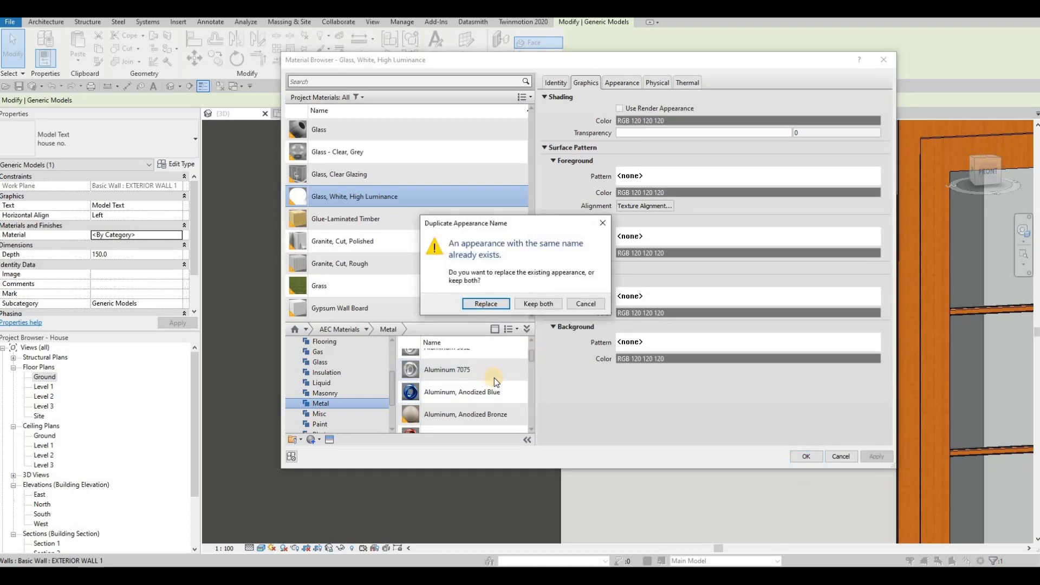
pyautogui.press('Return')
pyautogui.scroll(-3, 499, 394)
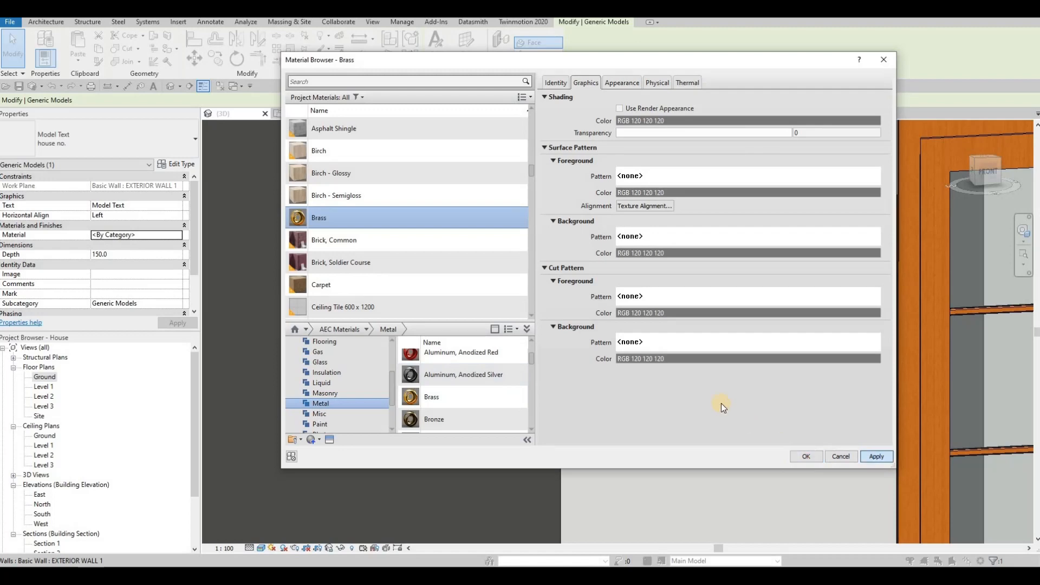
pyautogui.click(806, 457)
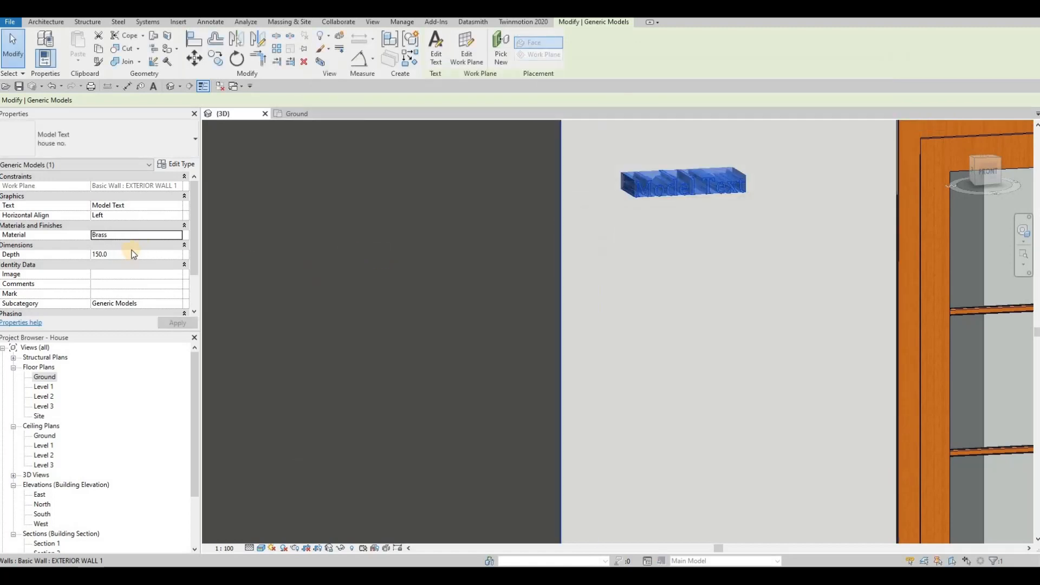
pyautogui.click(135, 254)
pyautogui.write('50.0')
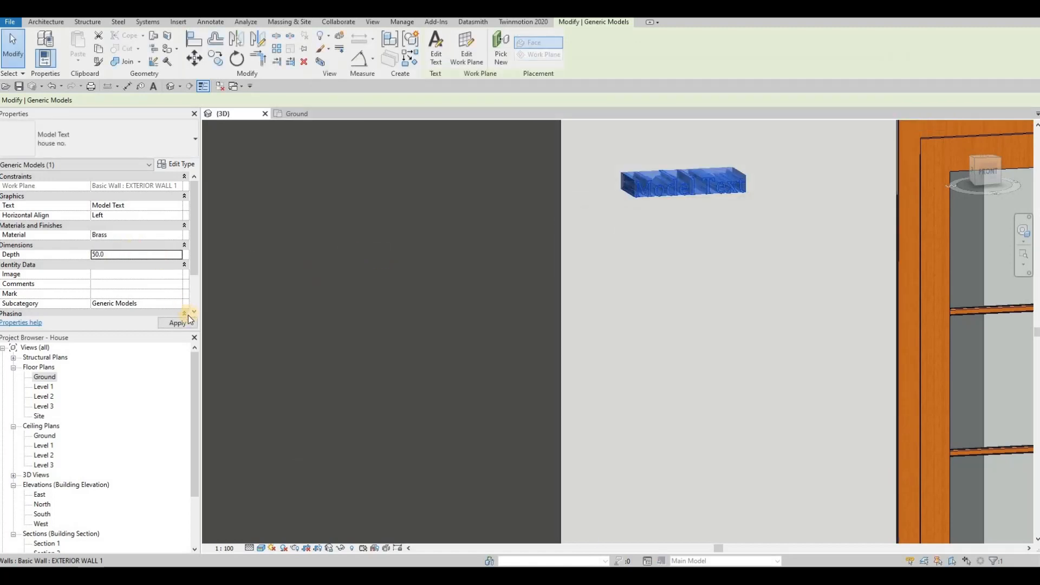
# Set the text size of the "house no." type to 200
pyautogui.click(180, 165)
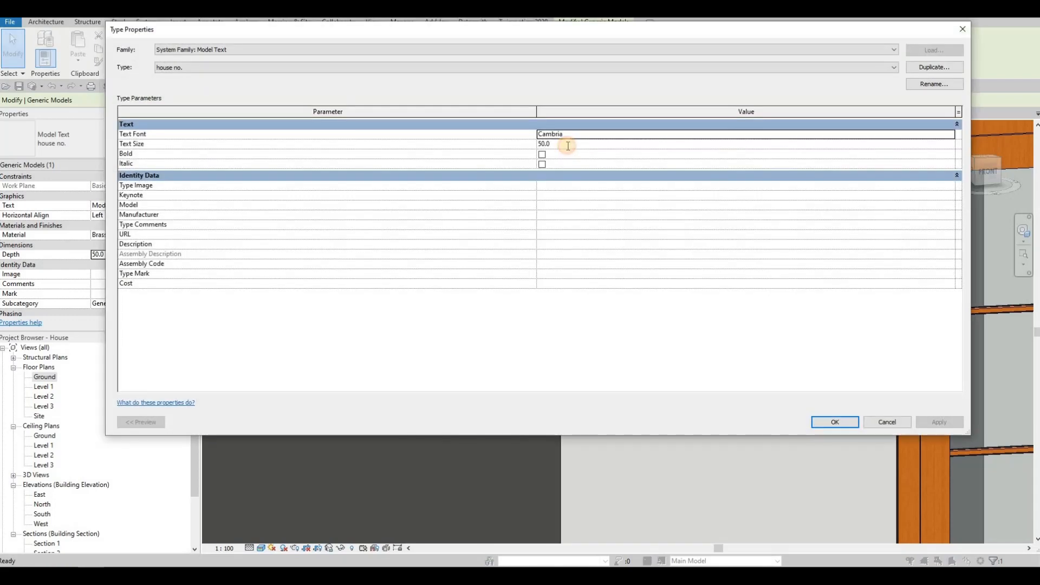
pyautogui.click(566, 144)
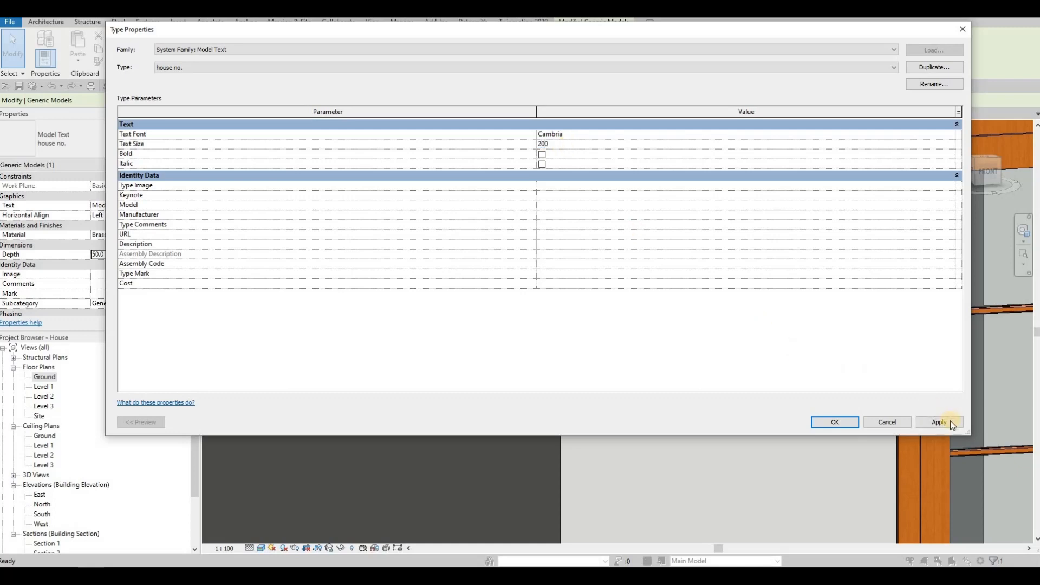
pyautogui.click(836, 421)
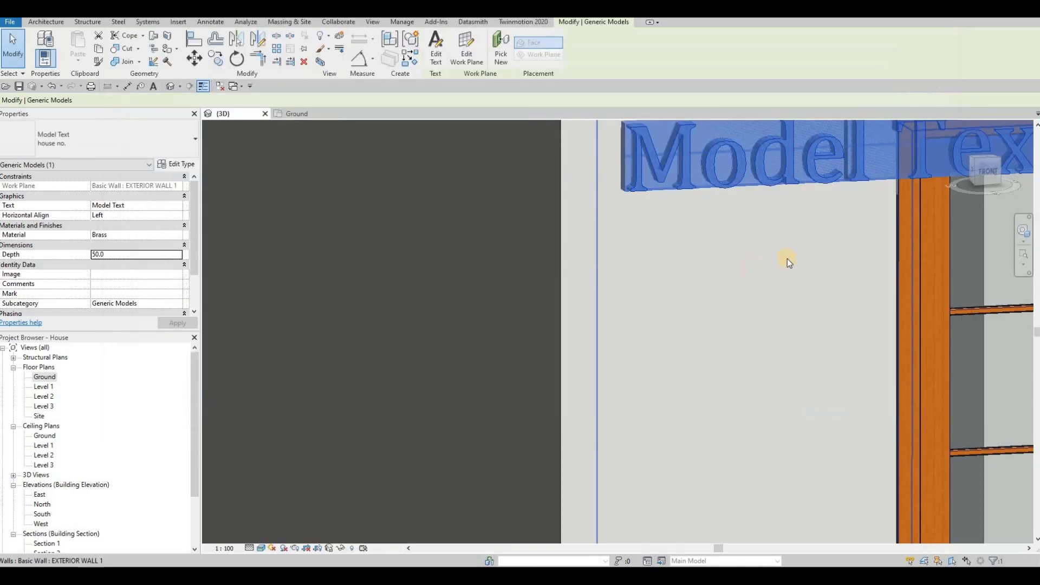
pyautogui.scroll(-3, 710, 259)
pyautogui.moveTo(713, 243); pyautogui.dragTo(697, 249, button='middle')
pyautogui.click(695, 247)
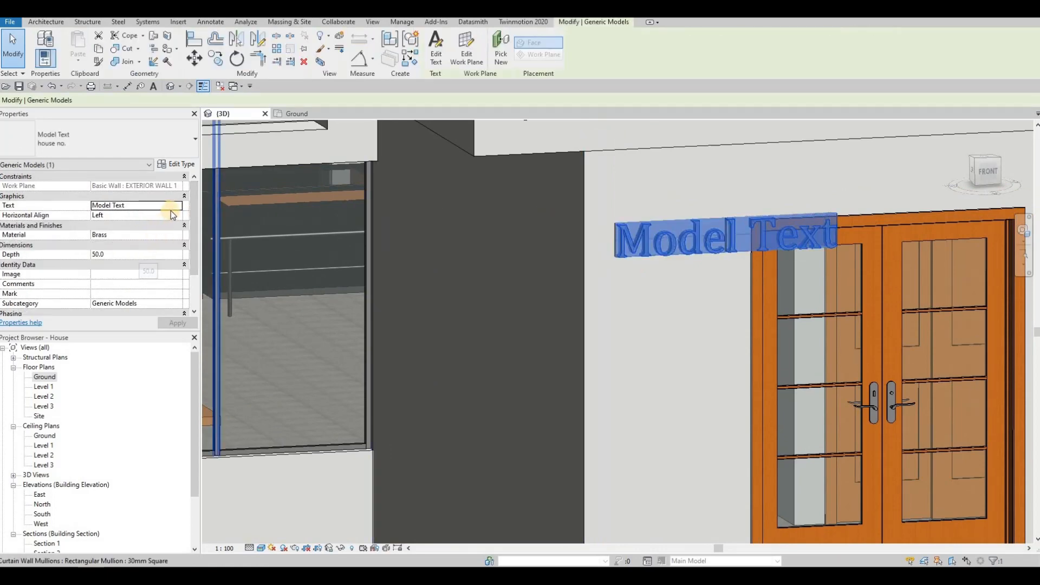
# Replace the model text's default wording with the house number and street name in capitals
pyautogui.click(178, 206)
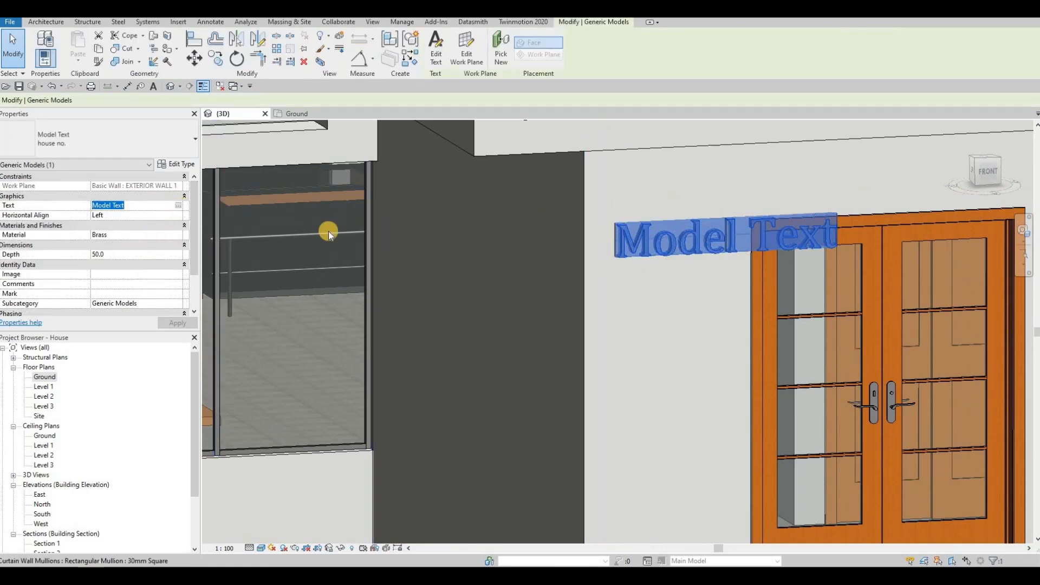
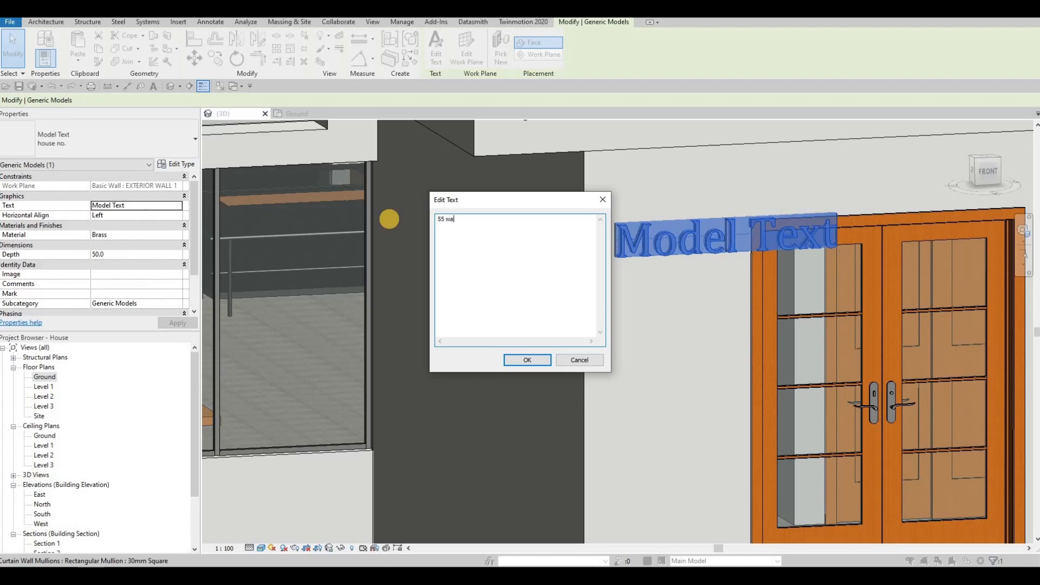
pyautogui.press('BackSpace')
pyautogui.press('BackSpace')
pyautogui.press('BackSpace')
pyautogui.click(519, 363)
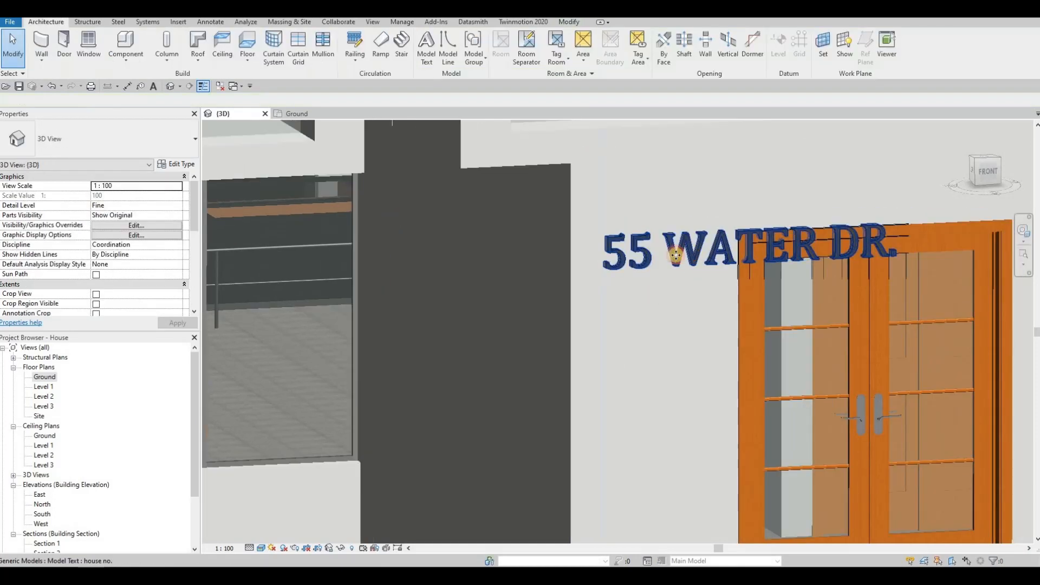
# Reduce the text size of the "house no." type to 100
pyautogui.click(704, 250)
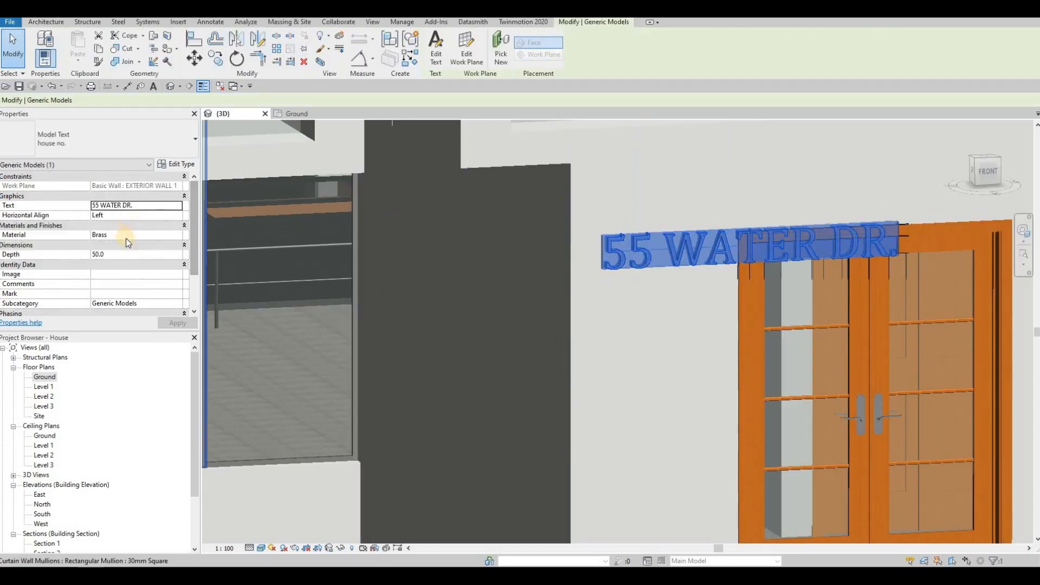
pyautogui.click(187, 165)
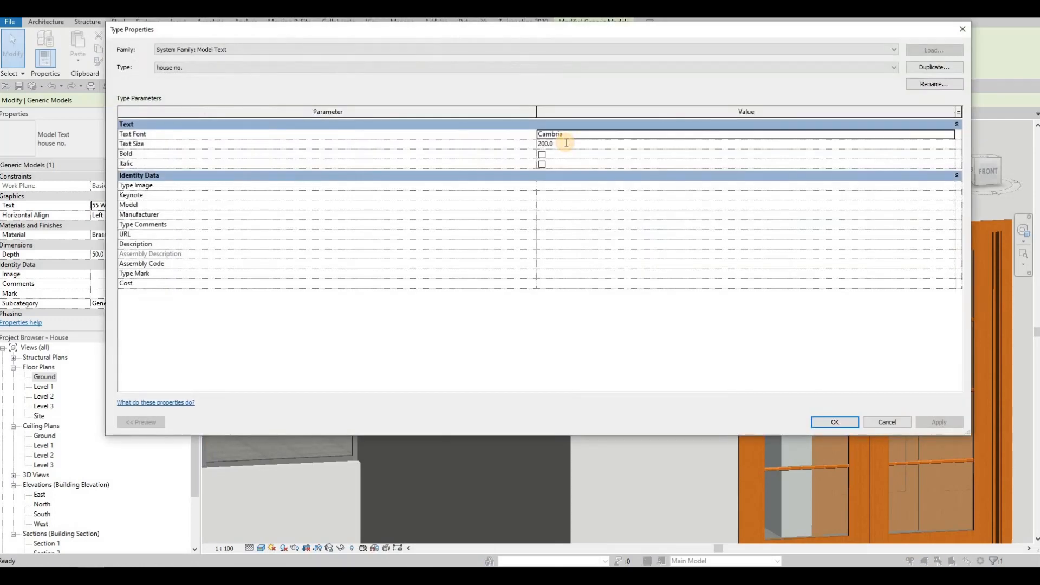
pyautogui.click(566, 144)
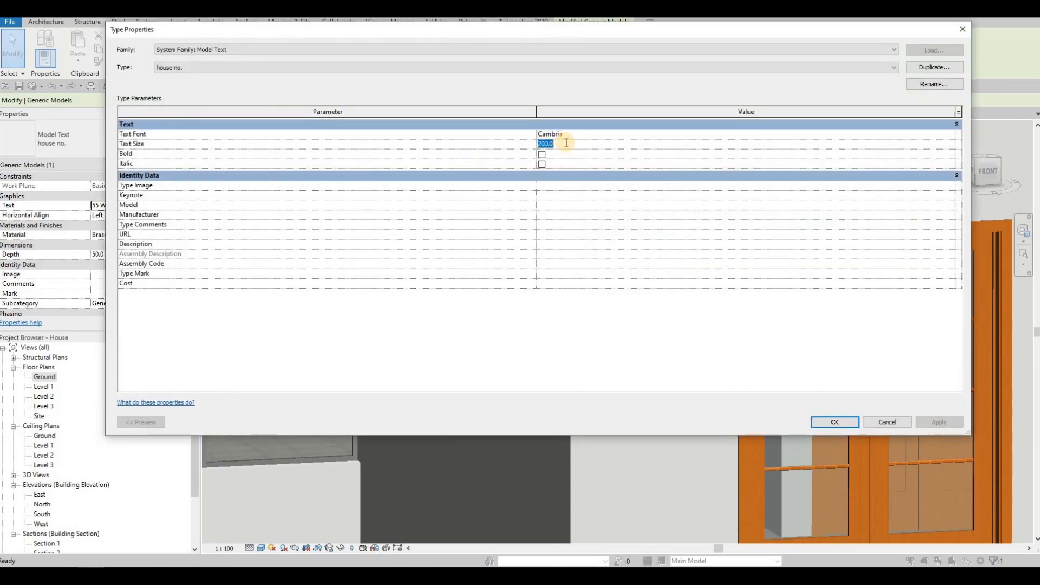
pyautogui.write('100')
pyautogui.click(844, 424)
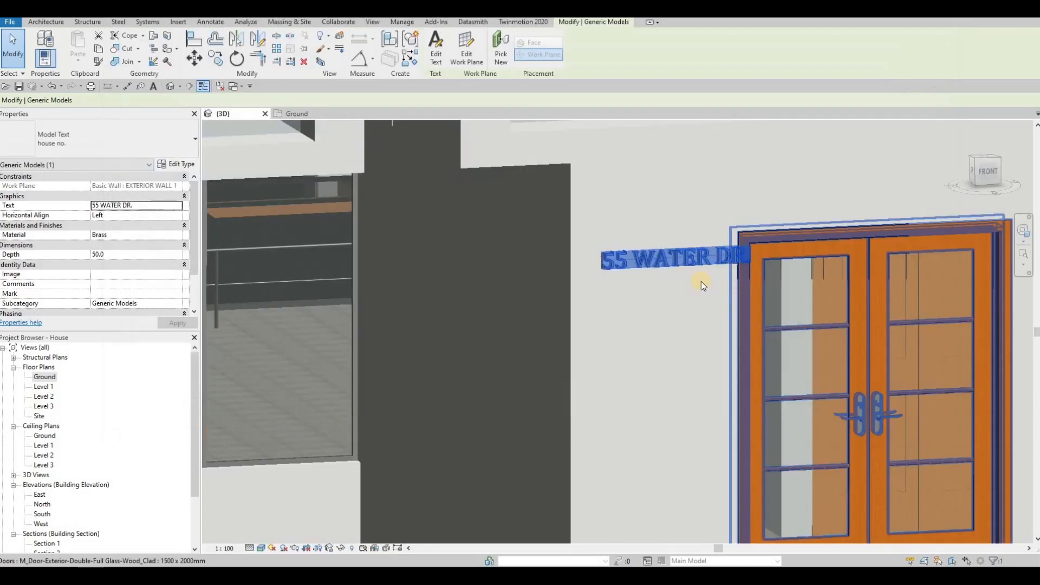
# Move the brass address text slightly lower and away from the door frame so it sits on the wall
pyautogui.scroll(-4, 671, 281)
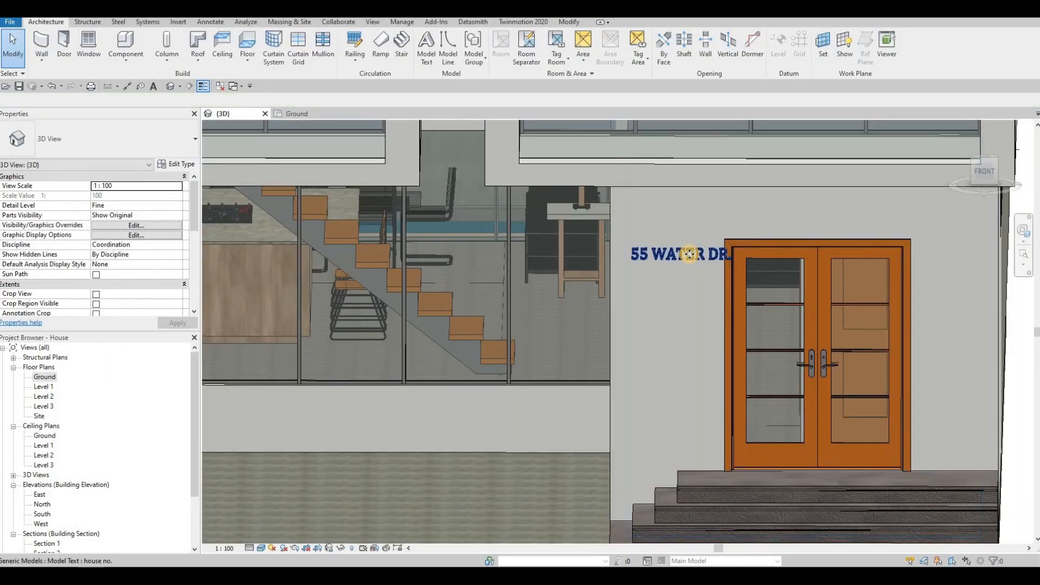
pyautogui.click(672, 263)
pyautogui.moveTo(672, 264); pyautogui.dragTo(700, 333)
pyautogui.press('Escape')
pyautogui.moveTo(700, 334); pyautogui.dragTo(613, 305, button='middle')
pyautogui.scroll(-3, 634, 324)
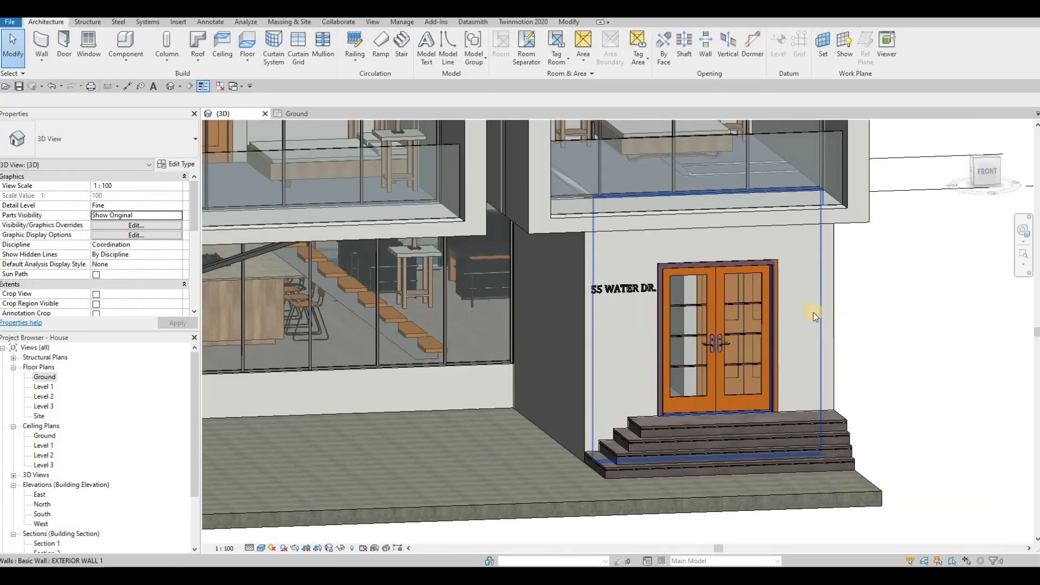
# Open the South elevation and start editing the profile of the border wall beside the house's front
pyautogui.keyDown('shift'); pyautogui.moveTo(703, 325); pyautogui.dragTo(846, 360, button='middle'); pyautogui.keyUp('shift')
pyautogui.scroll(-2, 803, 366)
pyautogui.scroll(-3, 751, 369)
pyautogui.keyDown('shift'); pyautogui.moveTo(713, 370); pyautogui.dragTo(495, 345, button='middle'); pyautogui.keyUp('shift')
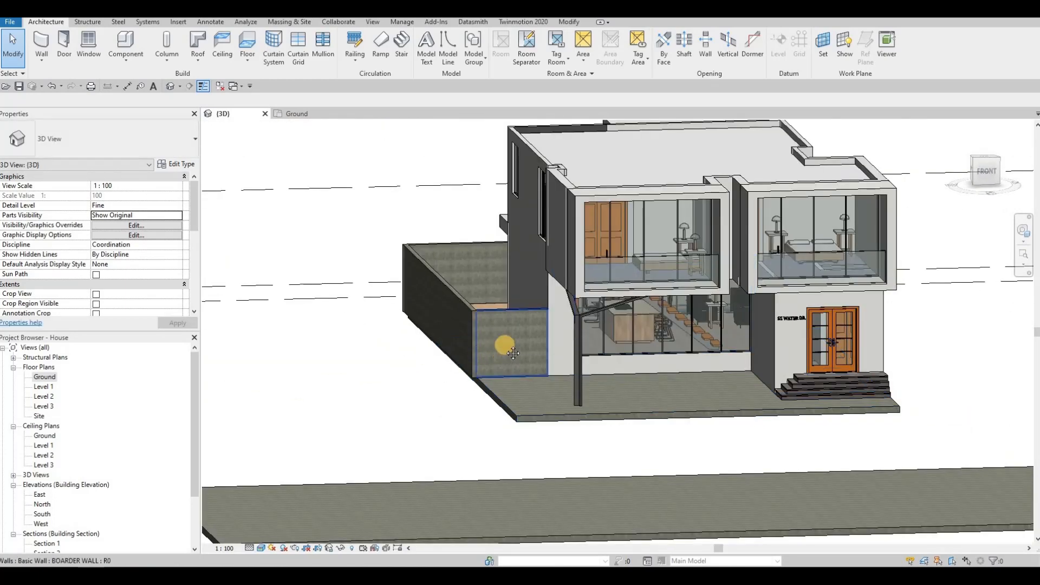
pyautogui.scroll(5, 524, 317)
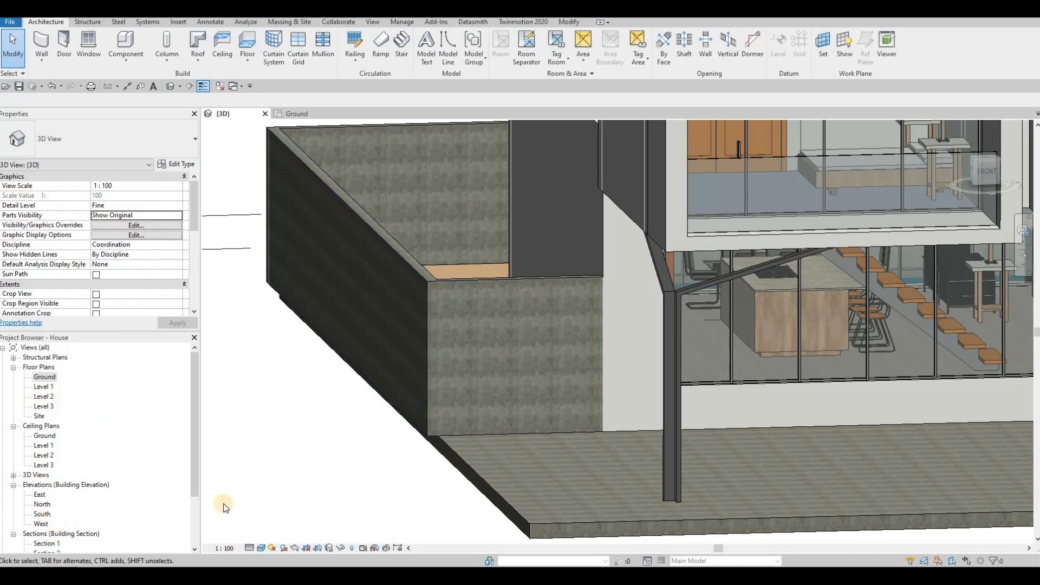
pyautogui.scroll(3, 492, 384)
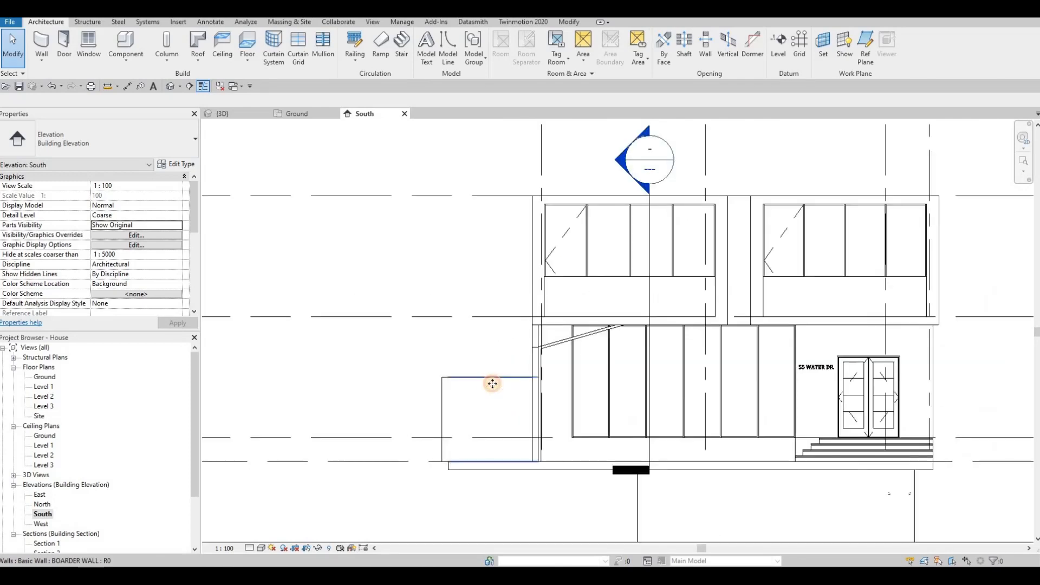
pyautogui.click(492, 383)
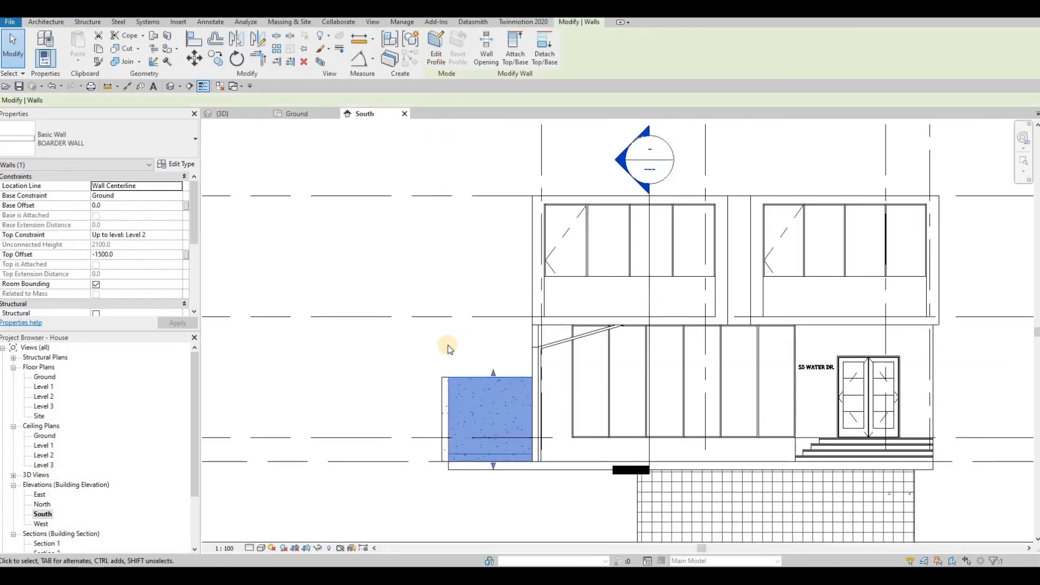
pyautogui.click(436, 49)
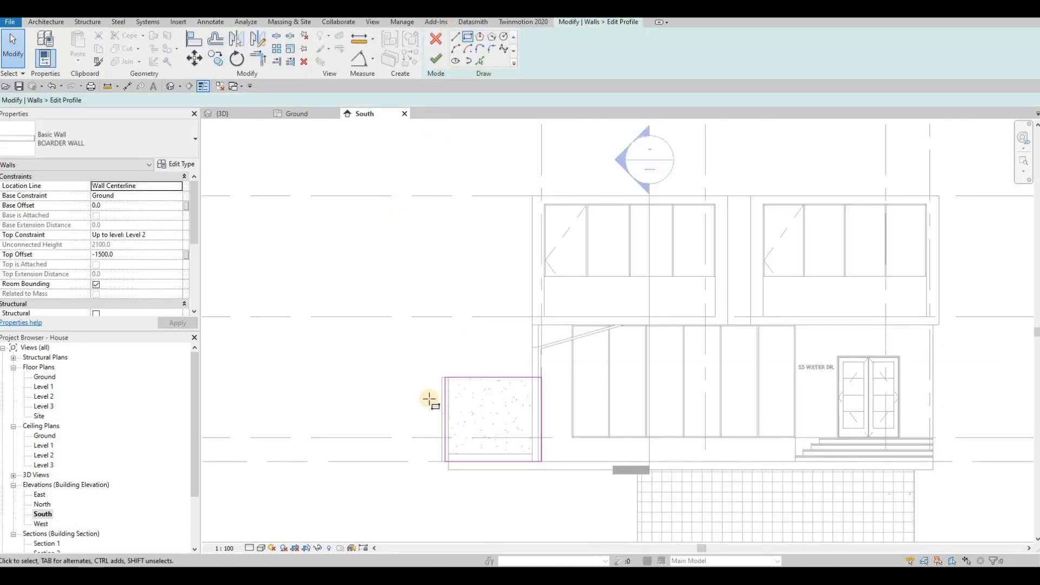
# Sketch a rectangular opening 1500 wide and 2000 high, rising from the base line of the border wall's profile
pyautogui.press('l')
pyautogui.press('i')
pyautogui.scroll(2, 465, 449)
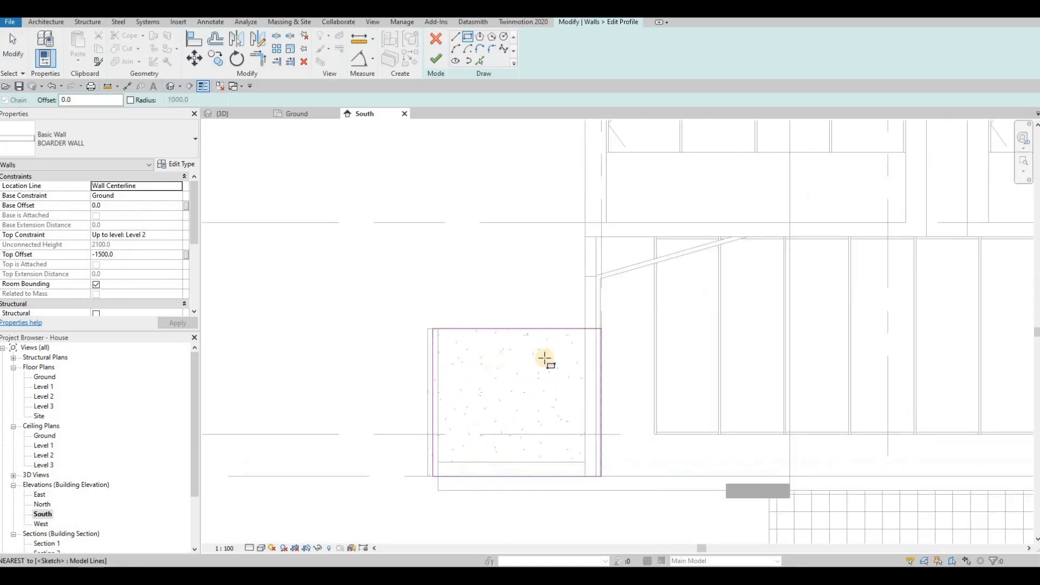
pyautogui.click(465, 476)
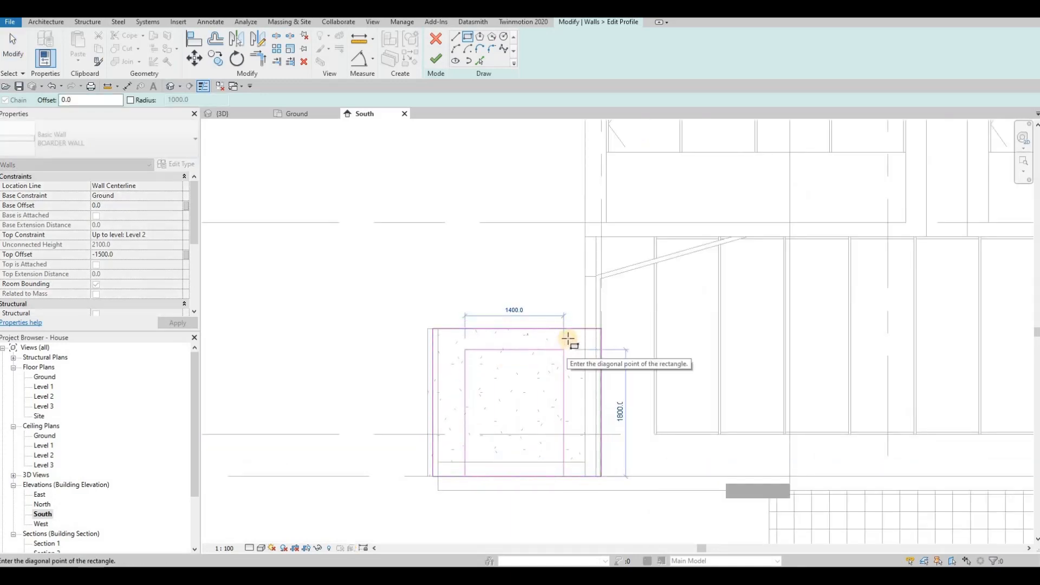
pyautogui.click(542, 384)
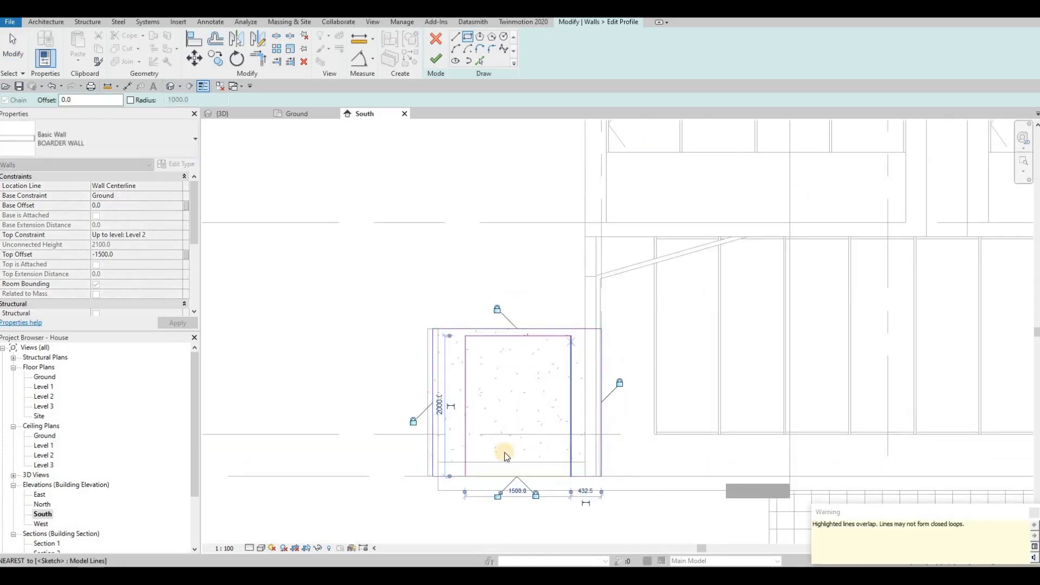
pyautogui.press('Escape')
pyautogui.press('Escape')
# Delete the opening rectangle's bottom line and split the wall profile's base line between the opening's two sides
pyautogui.click(513, 479)
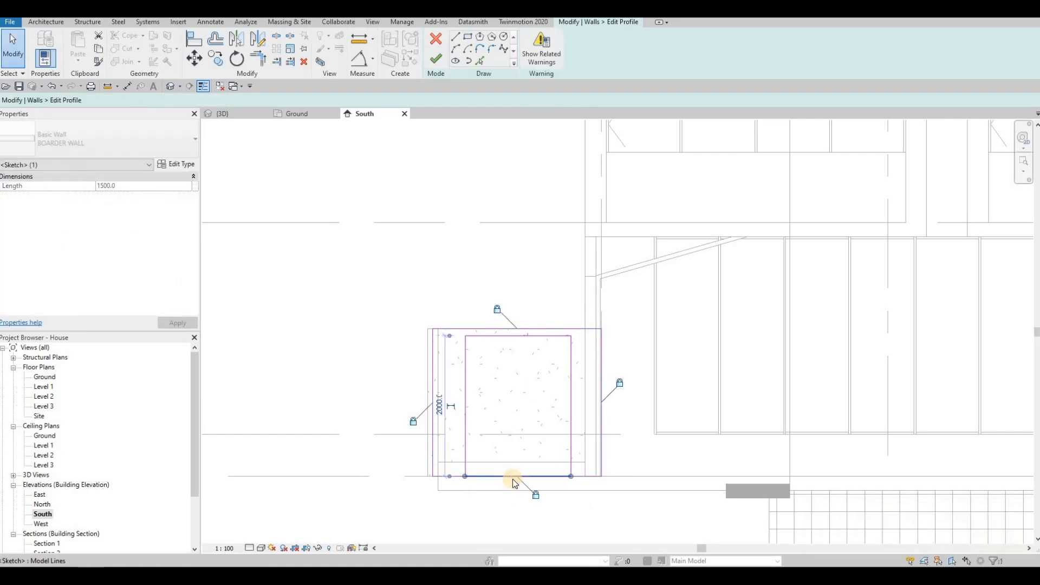
pyautogui.press('Escape')
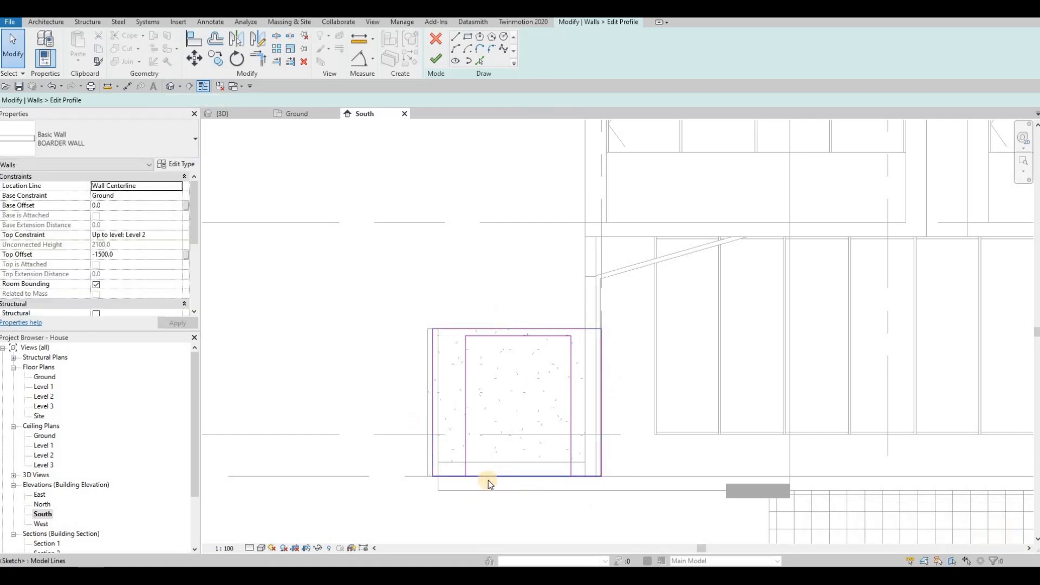
pyautogui.press('s')
pyautogui.press('l')
pyautogui.click(521, 476)
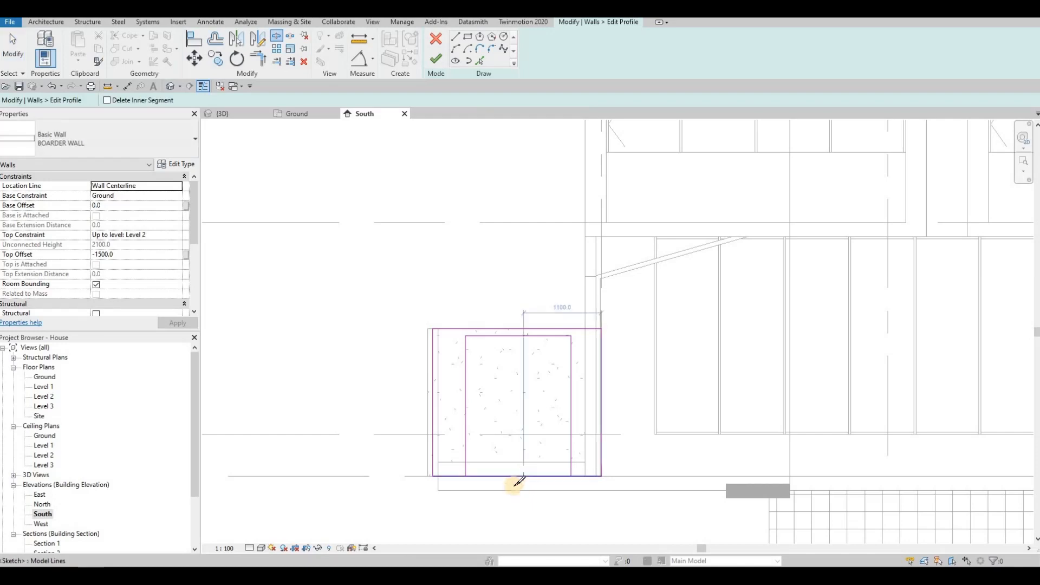
# Trim the border wall profile's base line to both sides of the opening and finish the profile edit
pyautogui.press('t')
pyautogui.press('r')
pyautogui.click(463, 470)
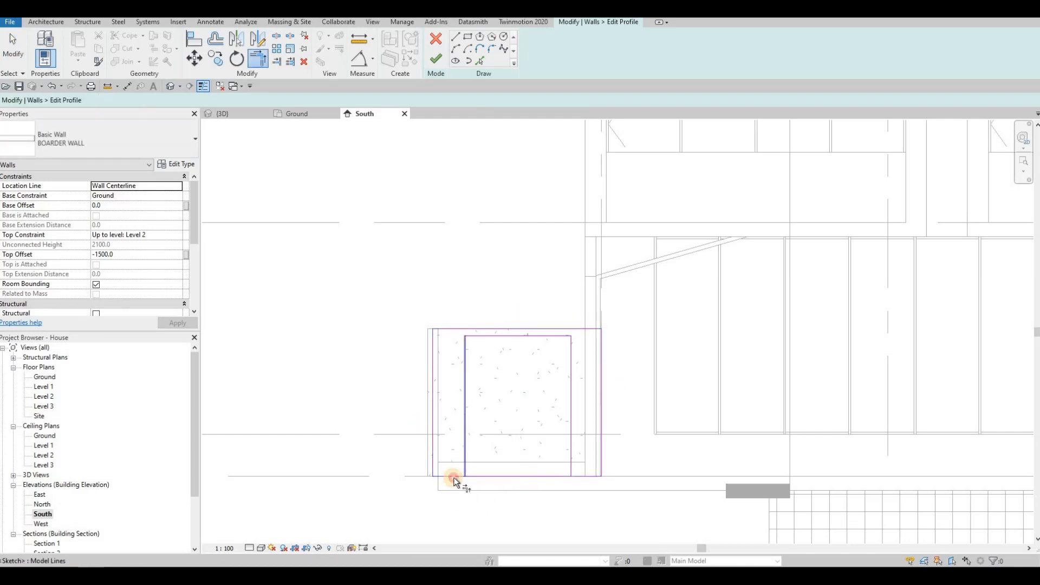
pyautogui.click(575, 473)
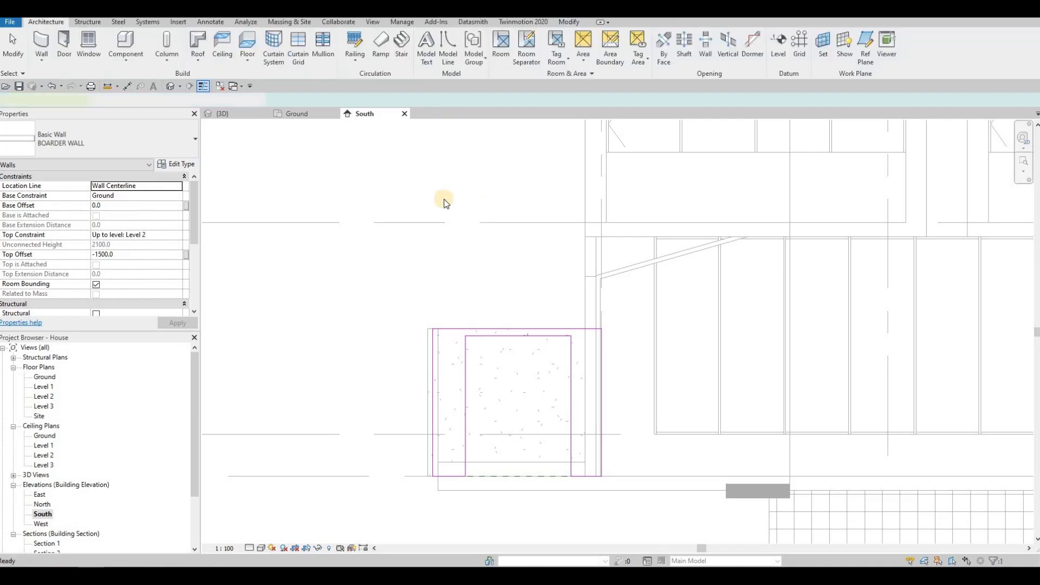
# Create an in-place component in the Generic Models category, keeping the suggested name
pyautogui.click(120, 58)
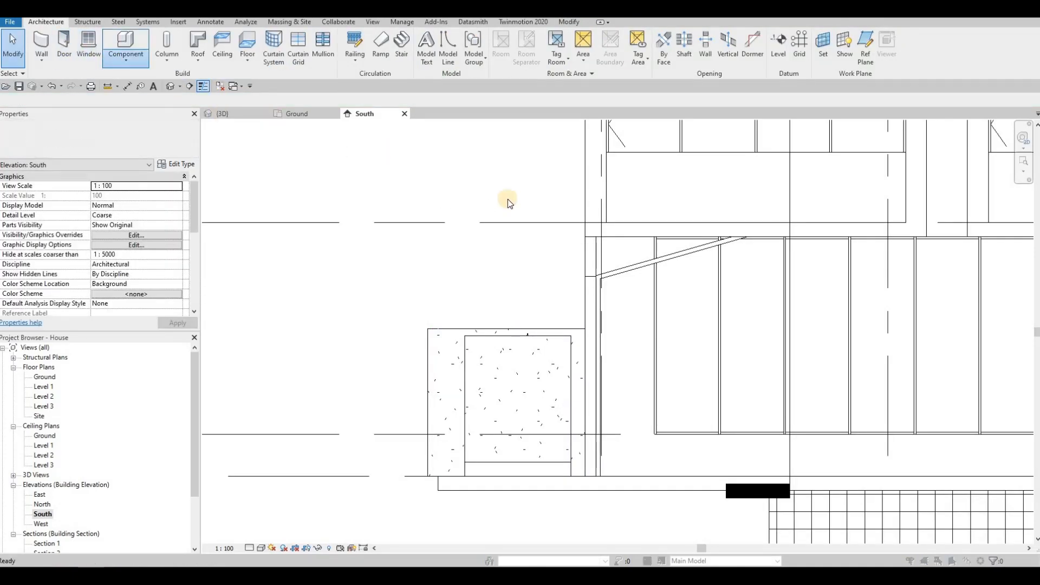
pyautogui.scroll(-2, 615, 233)
pyautogui.scroll(-1, 622, 245)
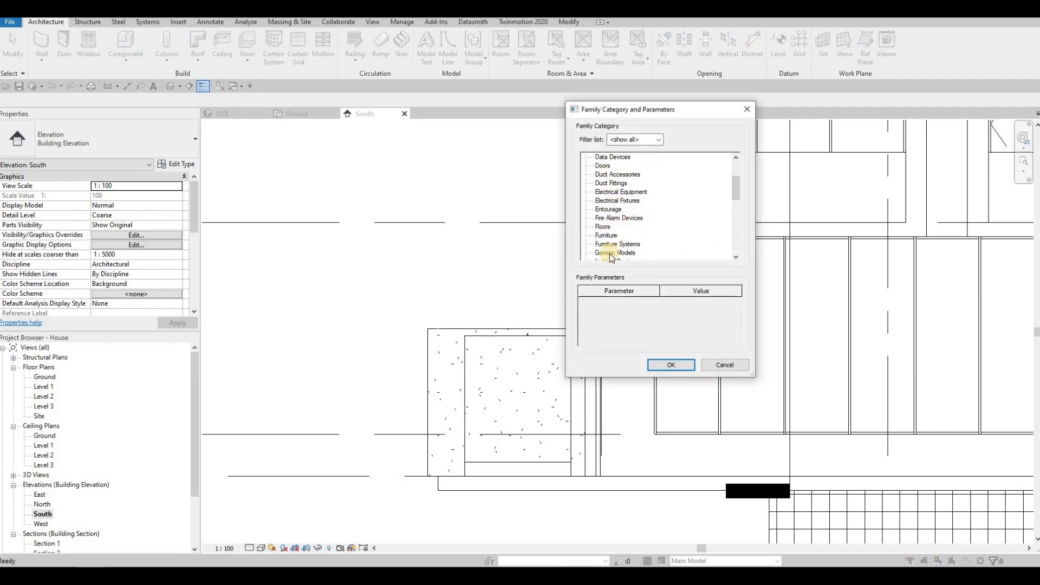
pyautogui.click(616, 253)
pyautogui.click(672, 364)
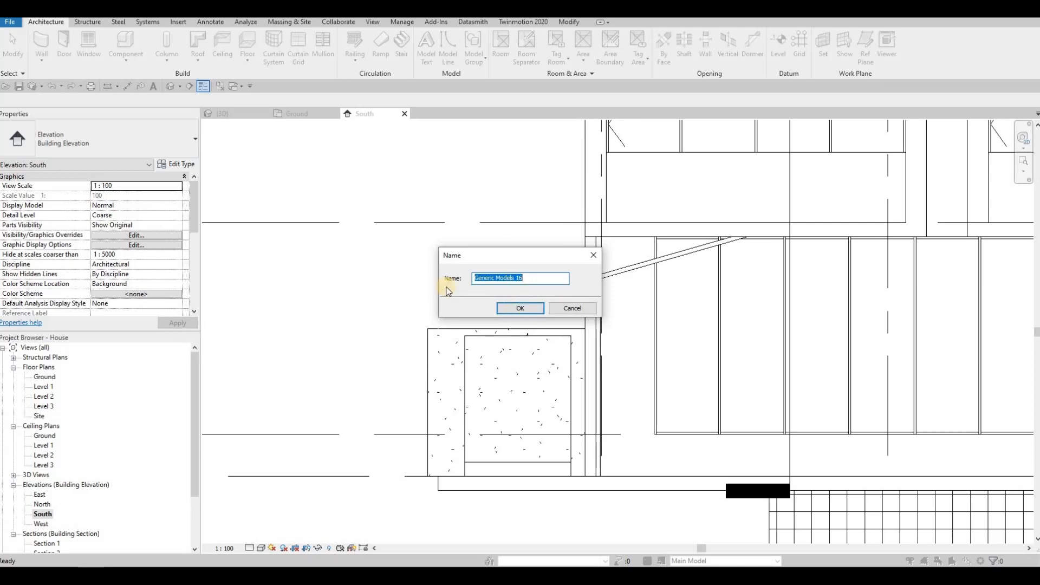
pyautogui.click(522, 308)
# Set the work plane by picking the face of the border wall around the opening
pyautogui.click(648, 50)
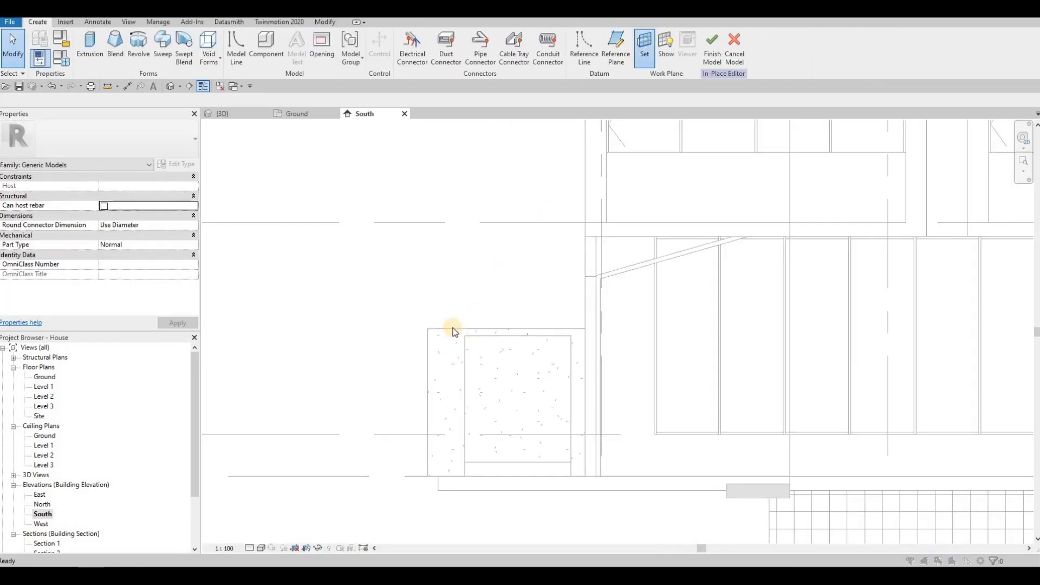
pyautogui.press('Return')
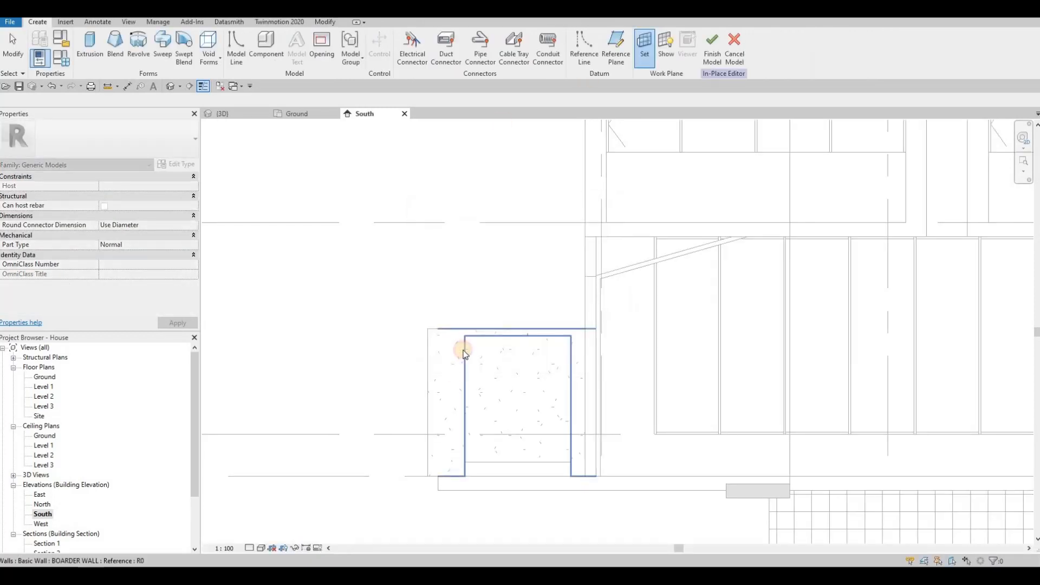
pyautogui.click(462, 348)
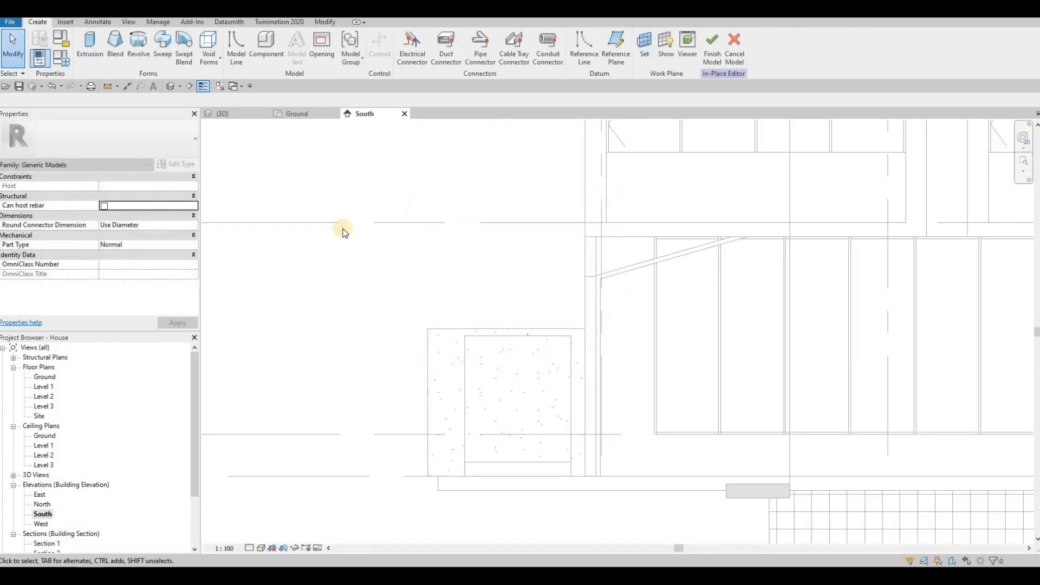
# Start an extrusion and sketch a narrow rectangle about 1980 high, offset 10 inward, along the opening's left side
pyautogui.click(90, 46)
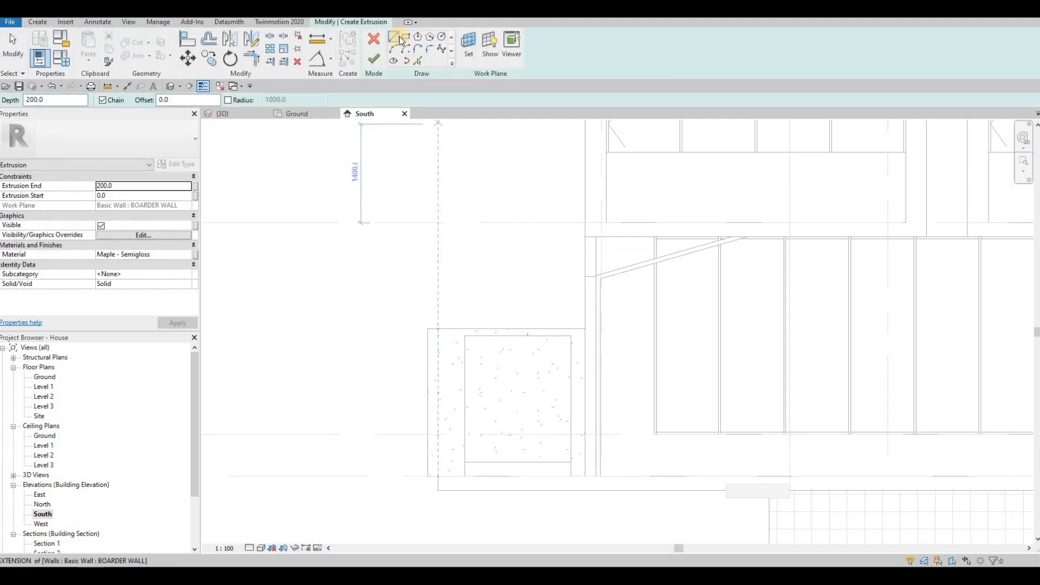
pyautogui.scroll(3, 456, 299)
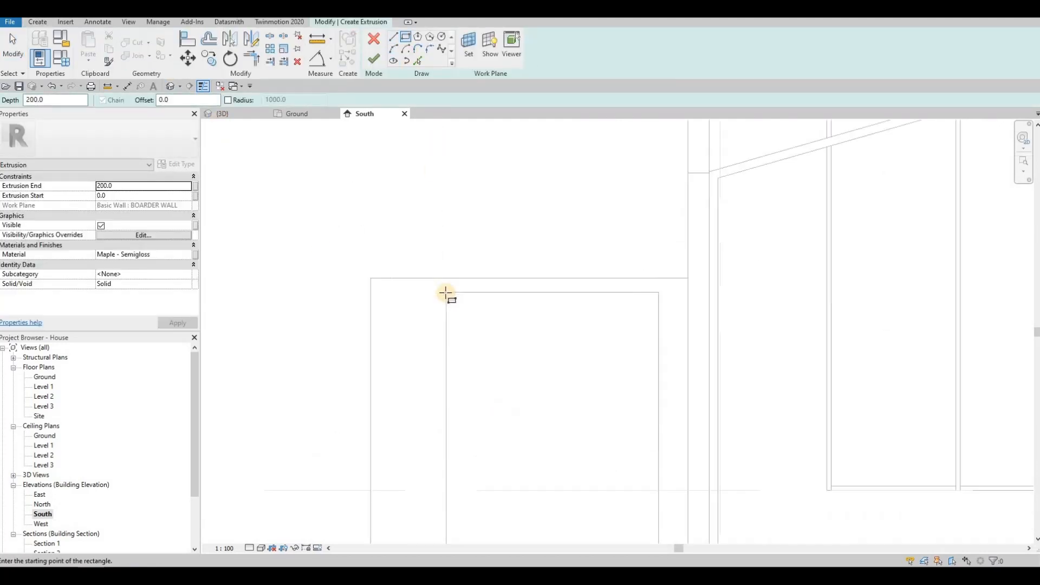
pyautogui.click(446, 292)
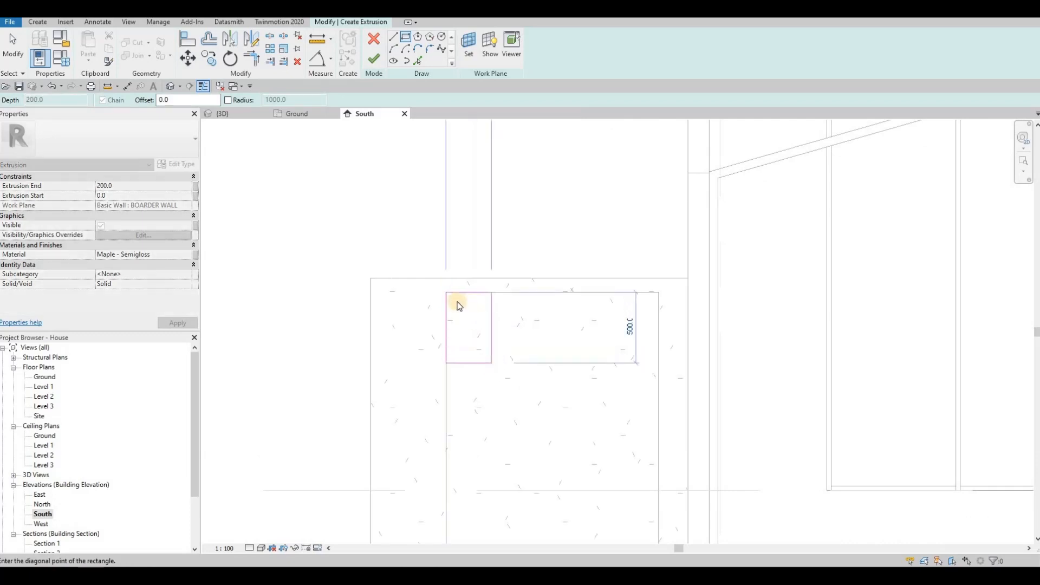
pyautogui.press('Escape')
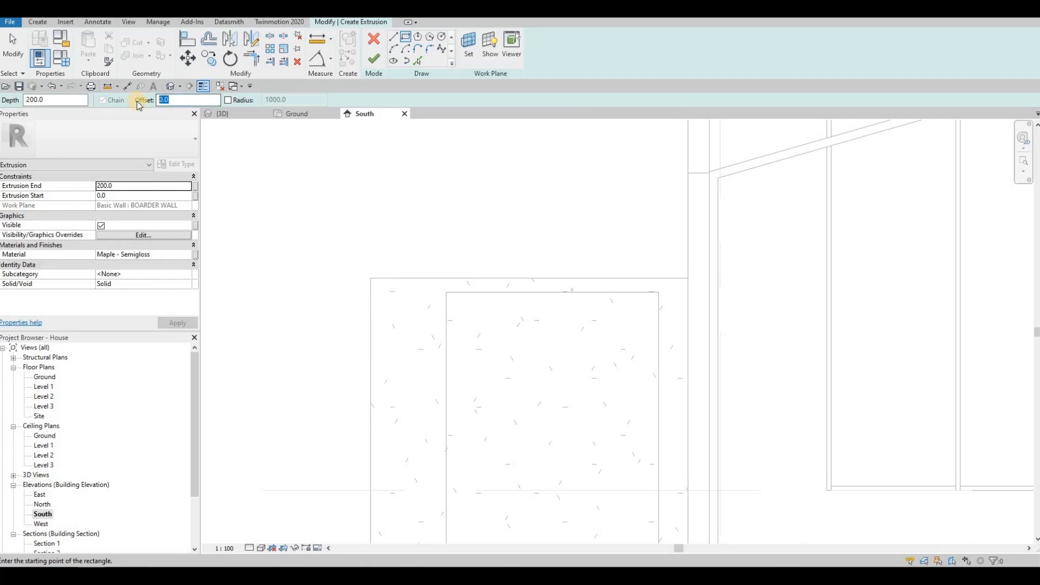
pyautogui.click(447, 293)
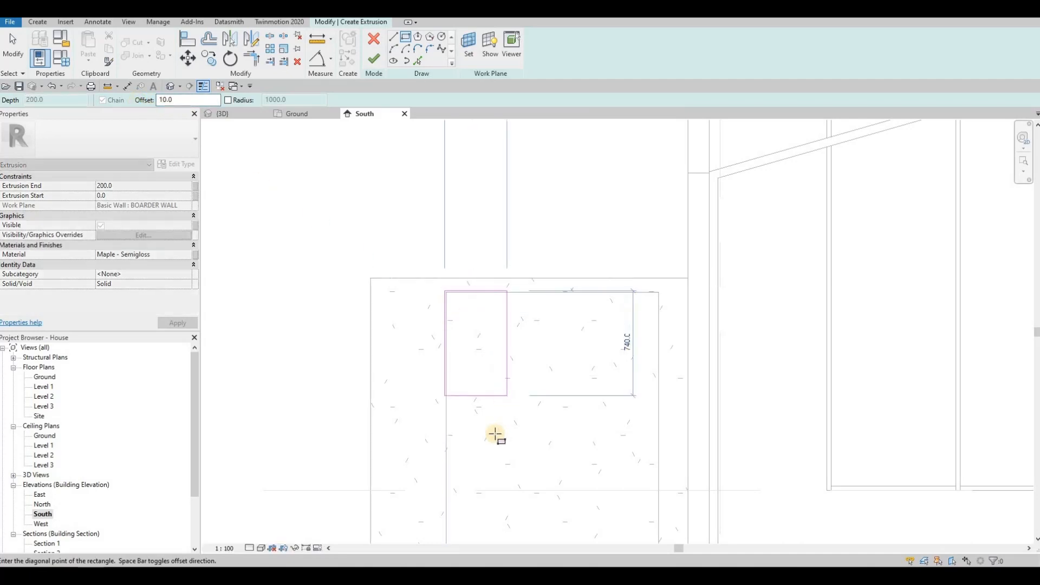
pyautogui.moveTo(528, 455); pyautogui.dragTo(558, 325, button='middle')
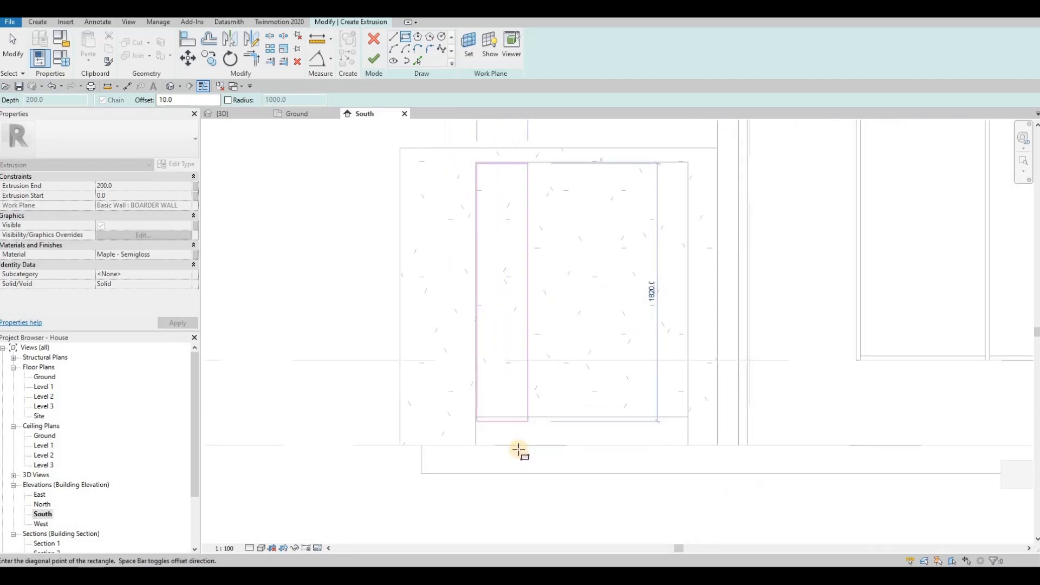
pyautogui.scroll(2, 519, 450)
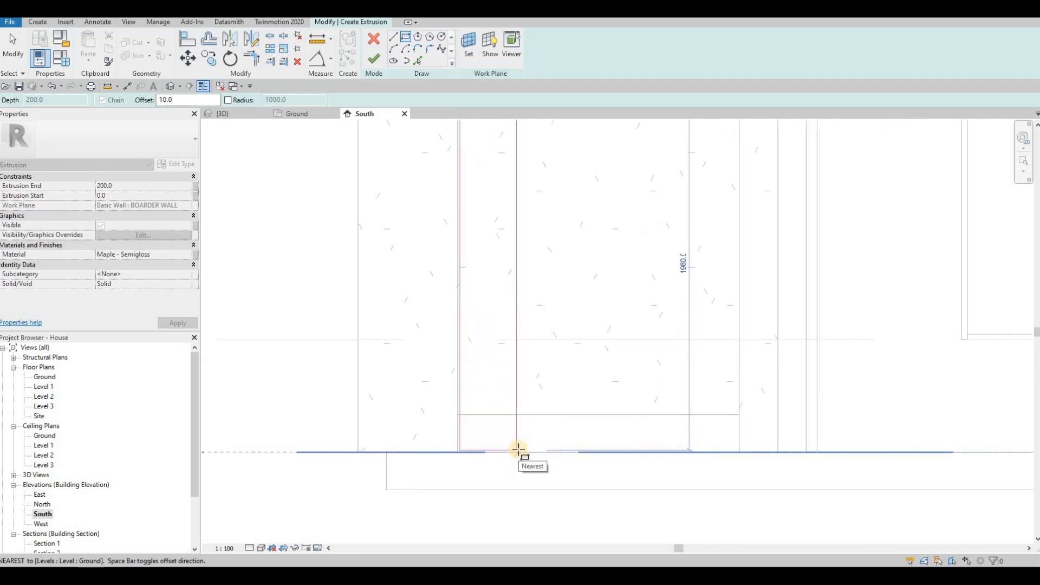
pyautogui.click(529, 445)
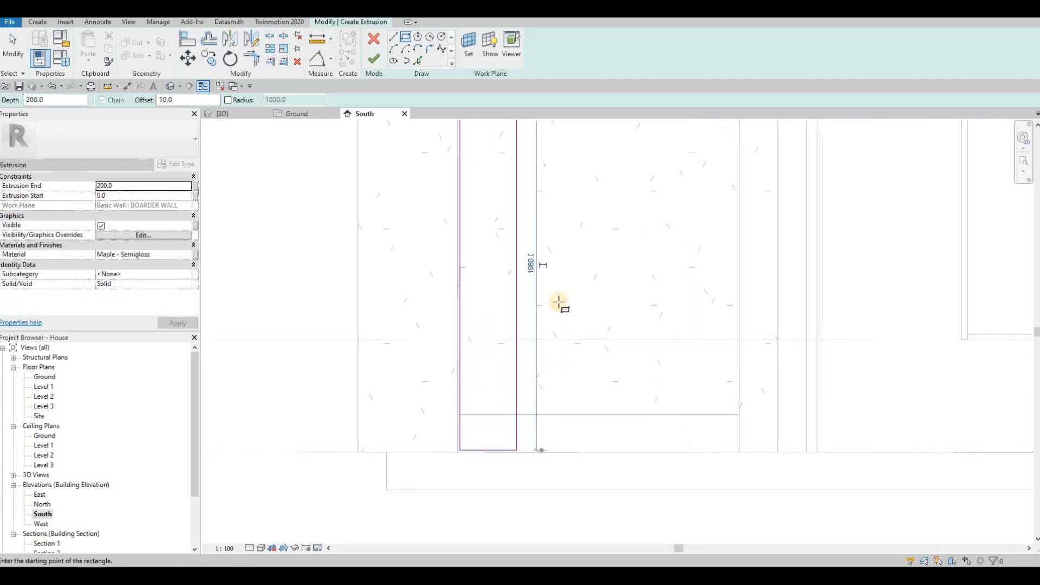
# Sketch a second rectangle about 1167 wide, offset 10 inward, filling the rest of the opening beside the narrow one
pyautogui.scroll(-2, 557, 301)
pyautogui.click(650, 206)
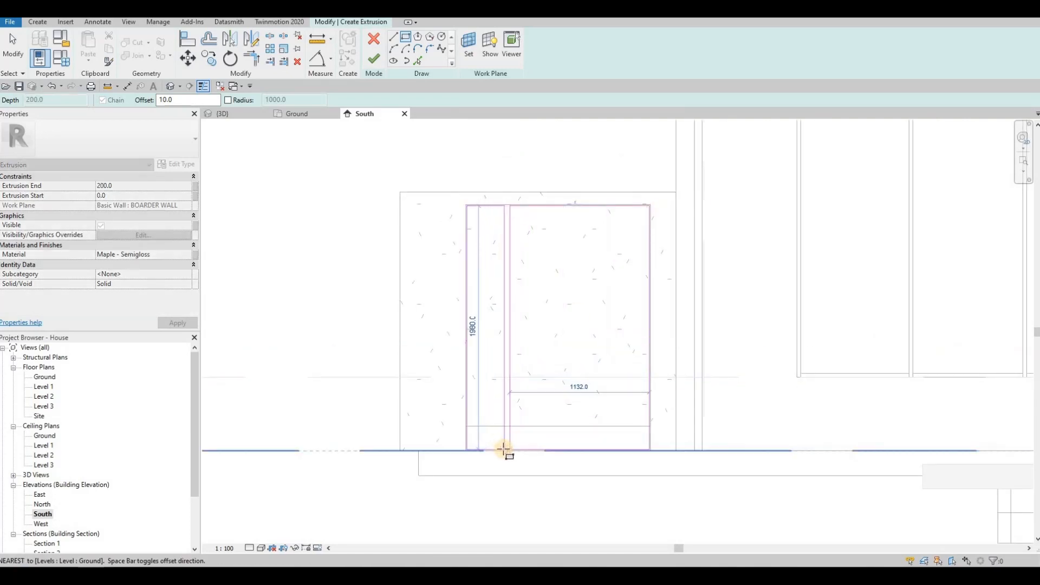
pyautogui.scroll(3, 507, 453)
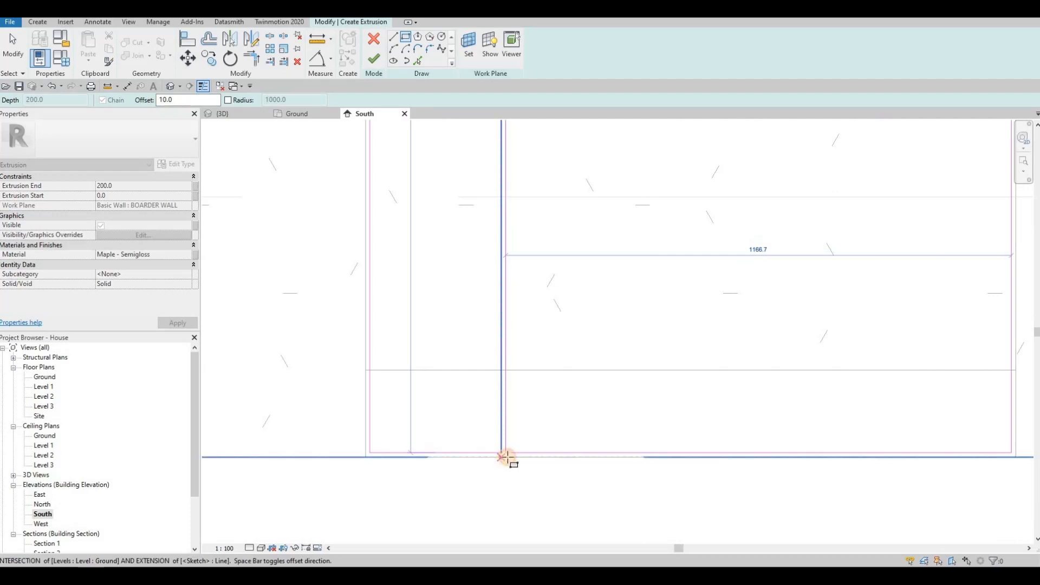
pyautogui.click(504, 456)
pyautogui.scroll(-2, 497, 236)
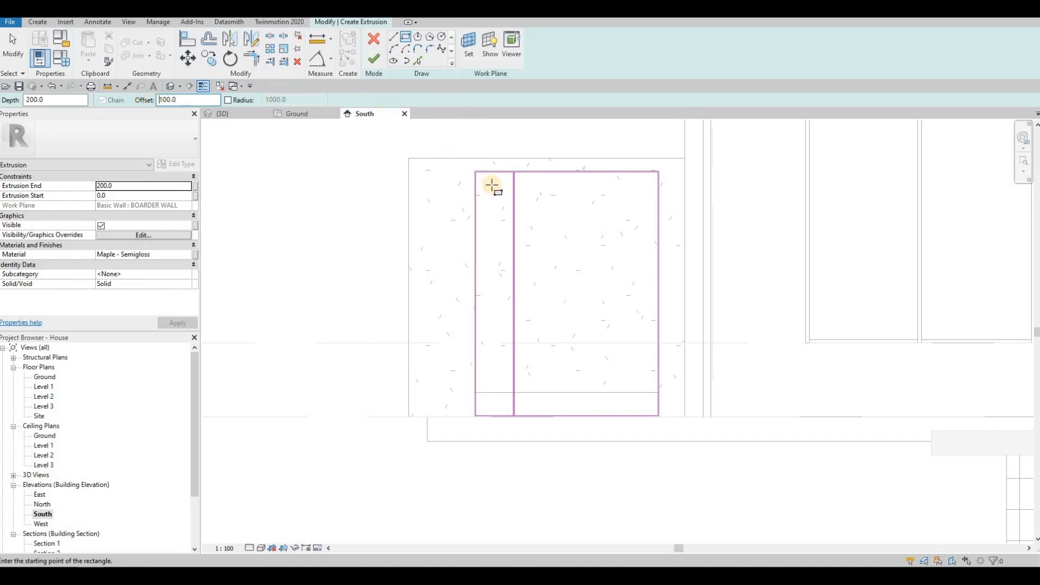
pyautogui.scroll(3, 492, 185)
pyautogui.click(479, 173)
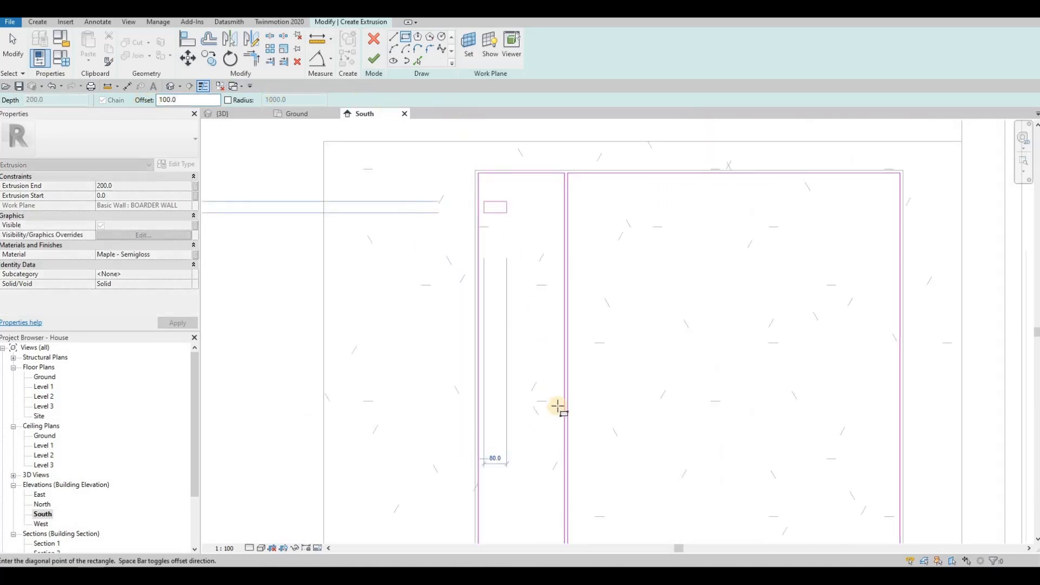
pyautogui.press('Escape')
pyautogui.press('Escape')
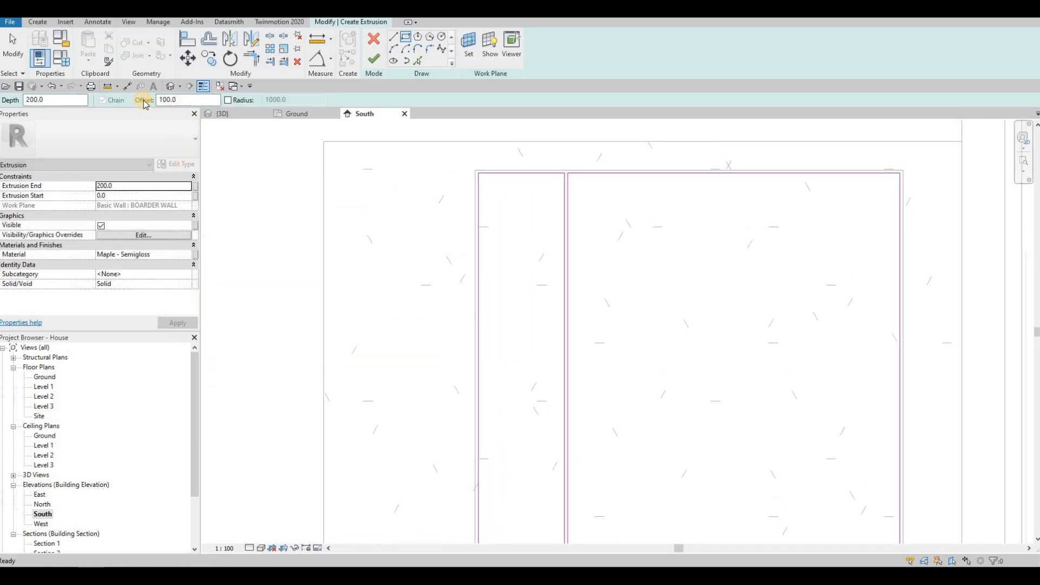
# Sketch an inner rectangle inside the narrow panel with a 50 offset flipped inward
pyautogui.click(146, 101)
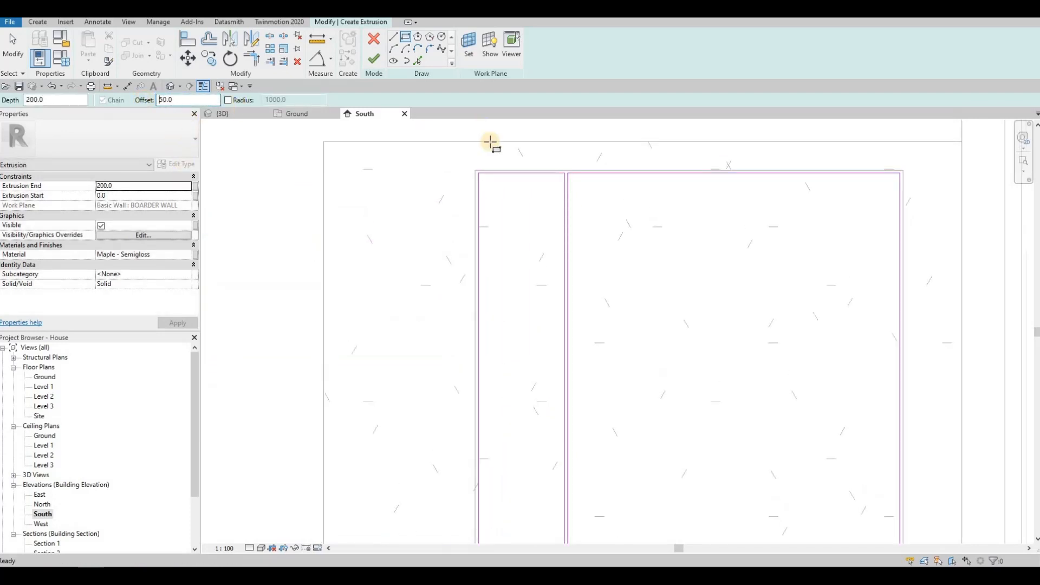
pyautogui.click(478, 174)
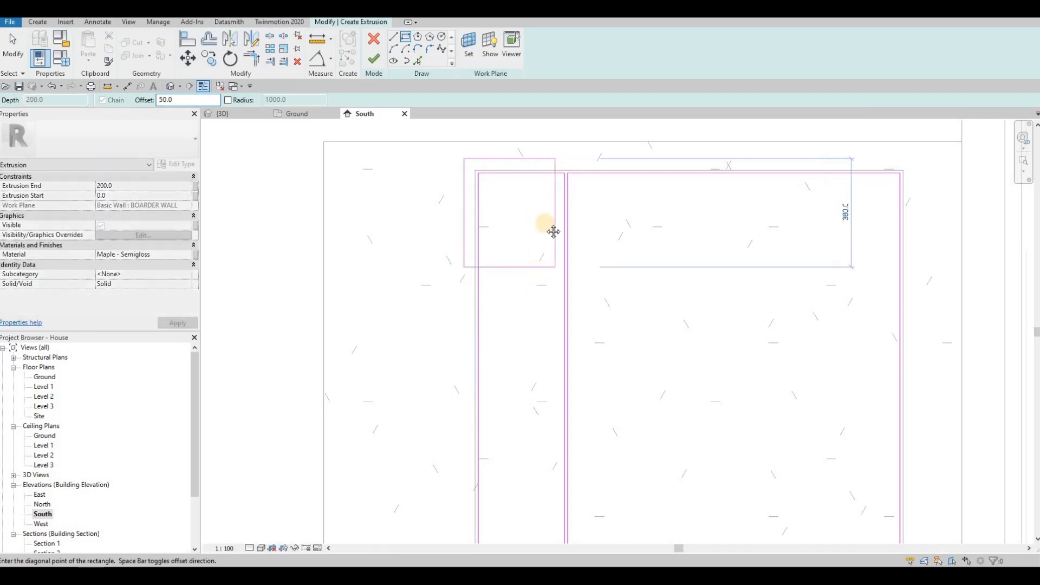
pyautogui.moveTo(554, 232); pyautogui.dragTo(554, 225, button='middle')
pyautogui.press('space')
pyautogui.scroll(-3, 567, 319)
pyautogui.moveTo(565, 352)
pyautogui.mouseDown(button='middle')
pyautogui.moveTo(555, 271)
pyautogui.moveTo(570, 270)
pyautogui.mouseUp(button='middle')
pyautogui.moveTo(561, 408); pyautogui.dragTo(564, 395, button='middle')
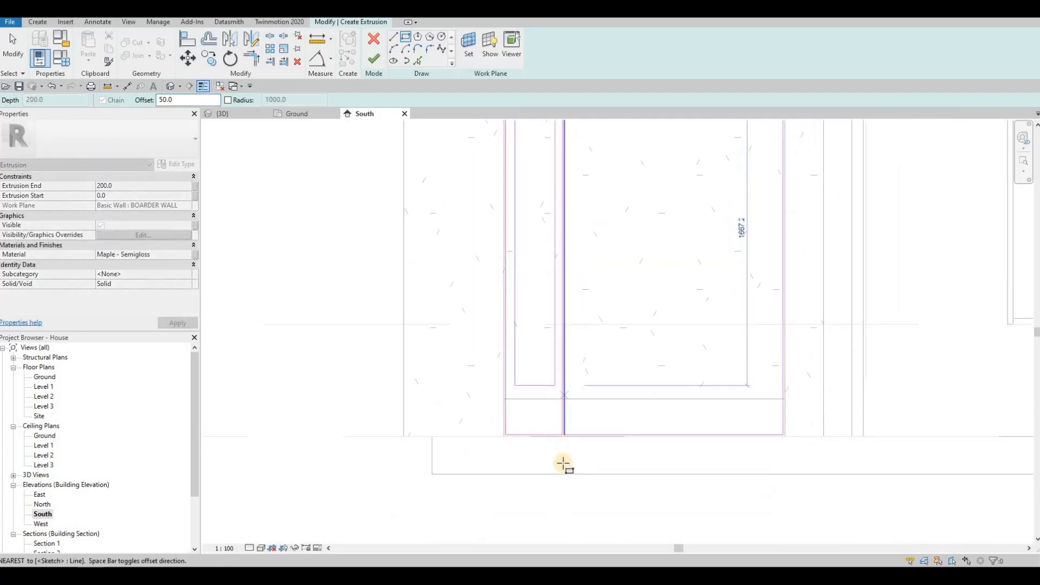
pyautogui.scroll(5, 564, 428)
pyautogui.click(562, 470)
pyautogui.scroll(-1, 584, 315)
pyautogui.moveTo(586, 312); pyautogui.dragTo(593, 323, button='middle')
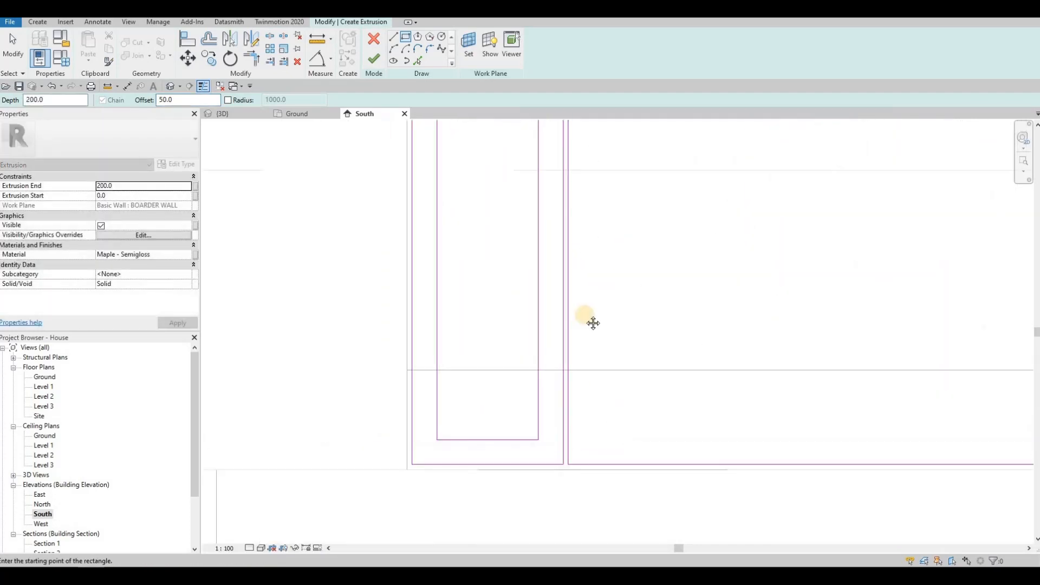
# Sketch an inner rectangle offset 50 inside the wide panel and finish the extrusion with a depth of 200
pyautogui.scroll(-5, 579, 347)
pyautogui.moveTo(541, 202); pyautogui.dragTo(507, 261, button='middle')
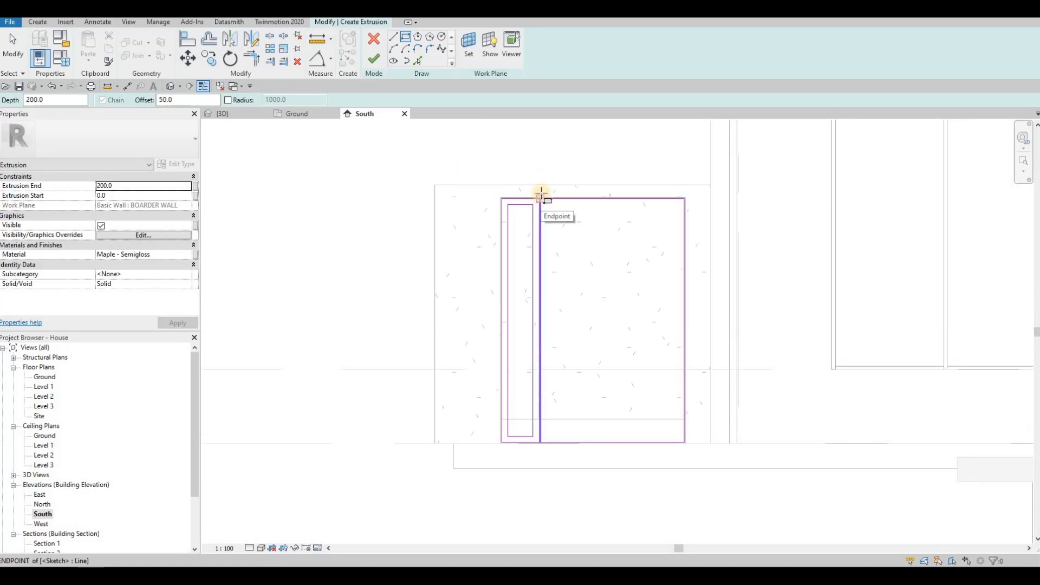
pyautogui.scroll(4, 541, 196)
pyautogui.click(541, 193)
pyautogui.press('space')
pyautogui.scroll(-6, 583, 255)
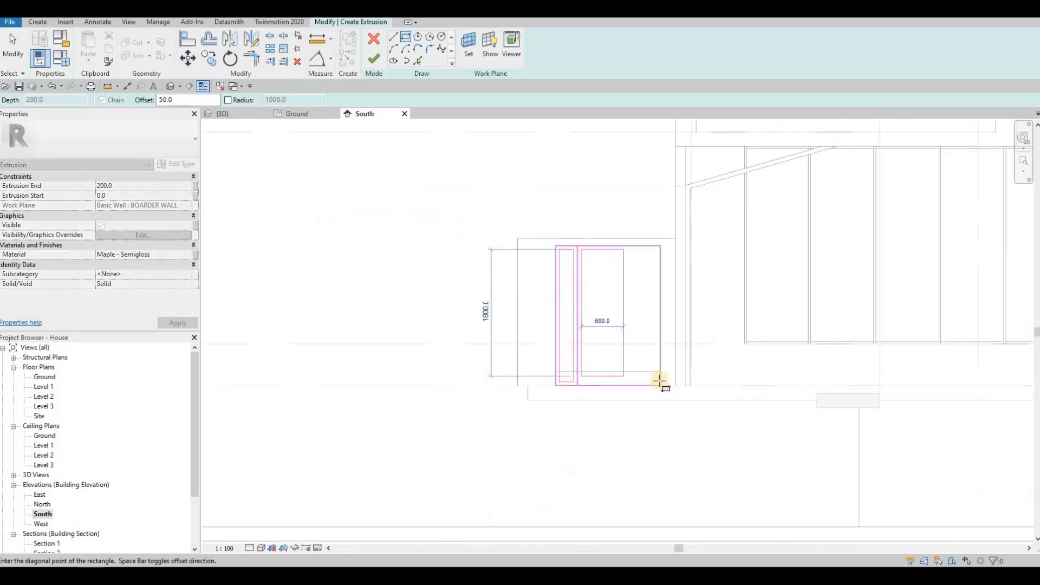
pyautogui.scroll(4, 660, 382)
pyautogui.click(665, 394)
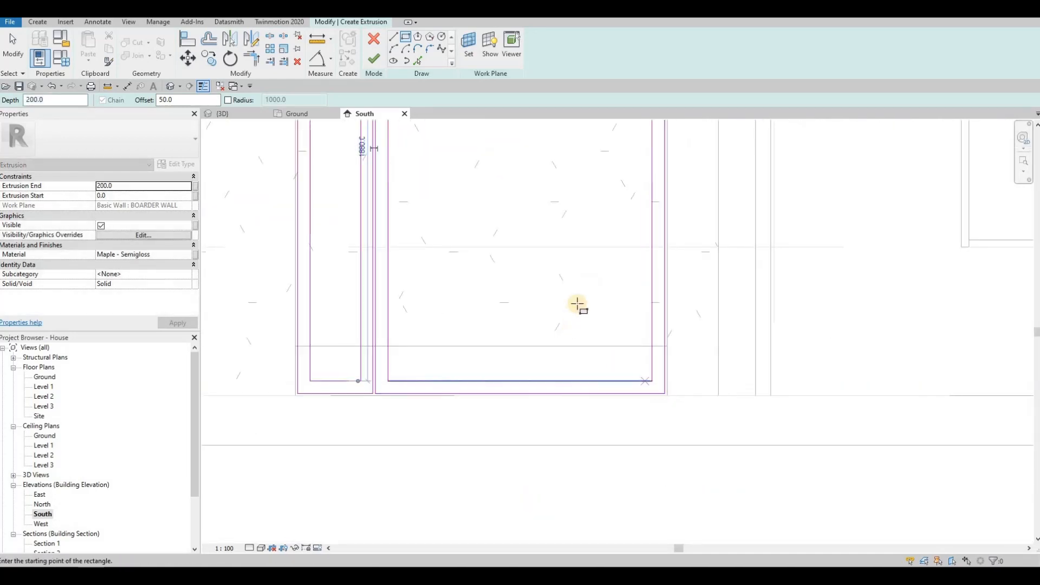
pyautogui.scroll(-5, 578, 304)
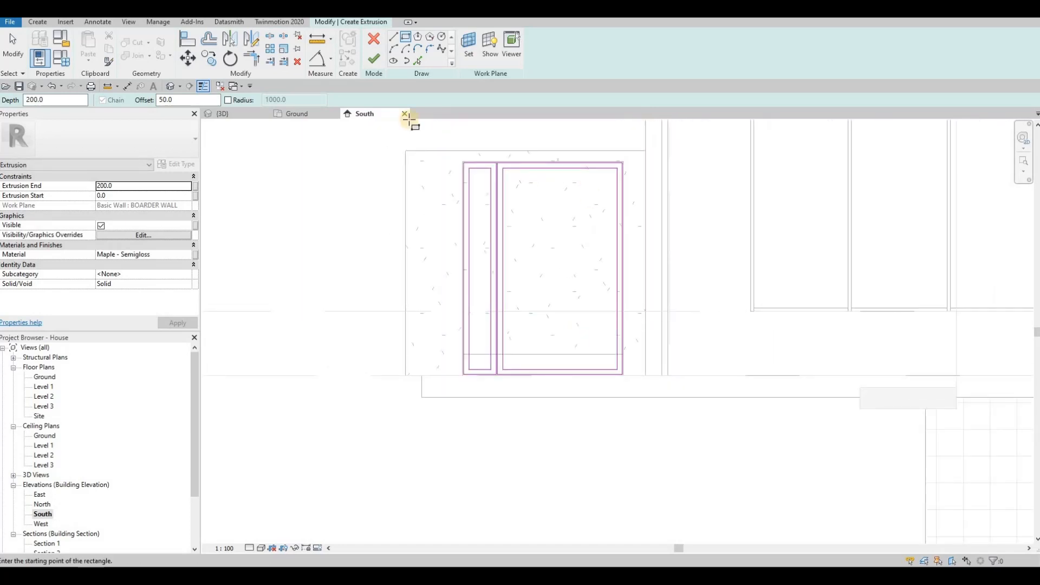
pyautogui.click(375, 64)
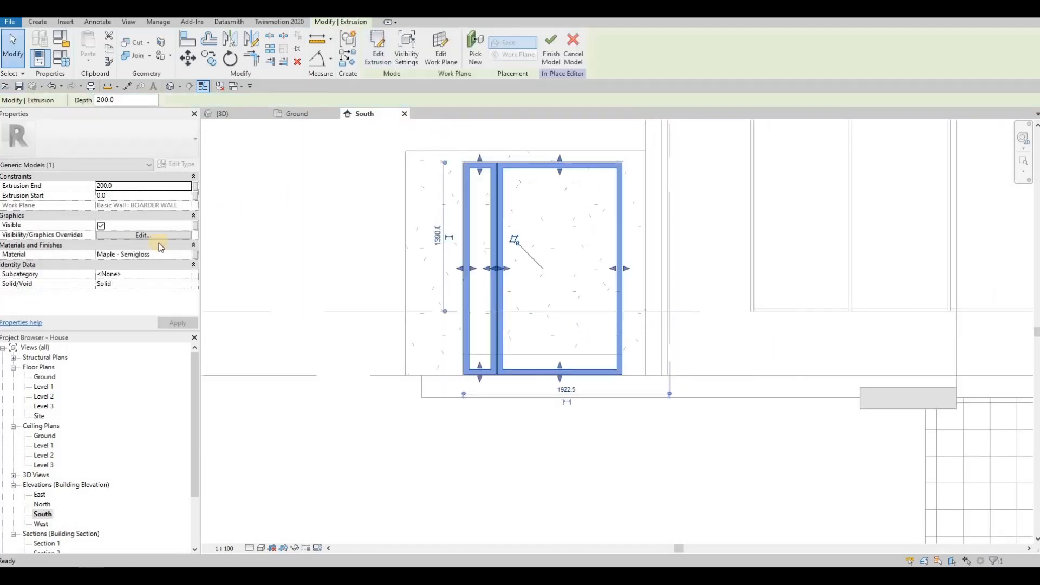
# Assign the Copper, Patina material from the AEC Materials metal library to the gate frame extrusion
pyautogui.click(187, 259)
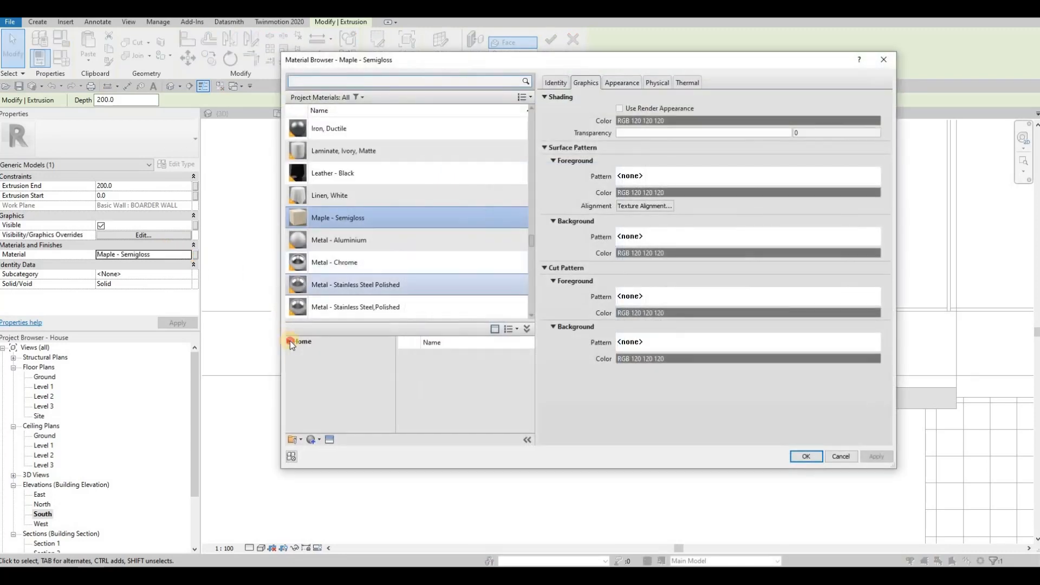
pyautogui.click(295, 363)
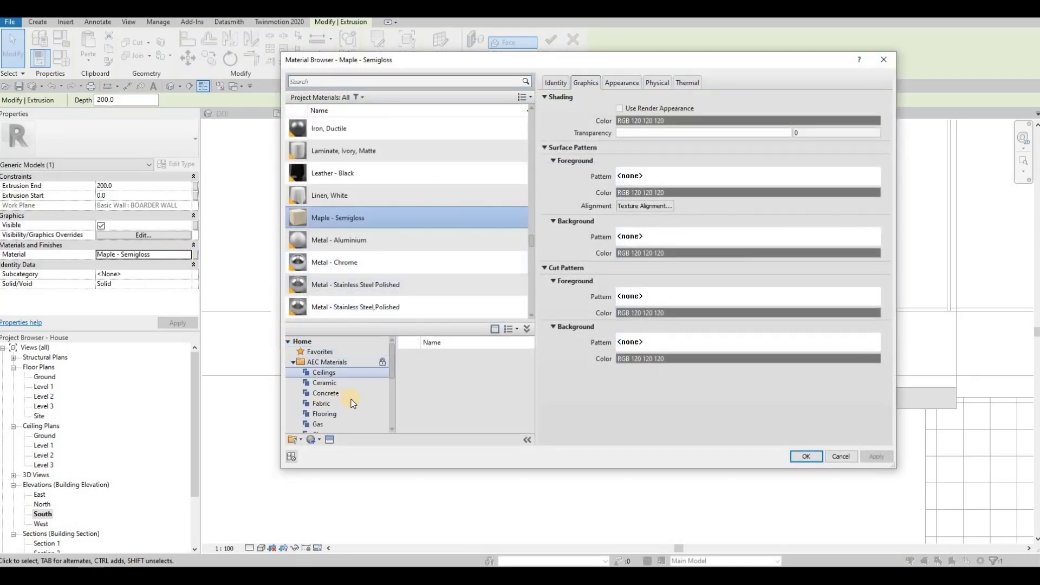
pyautogui.scroll(-3, 336, 384)
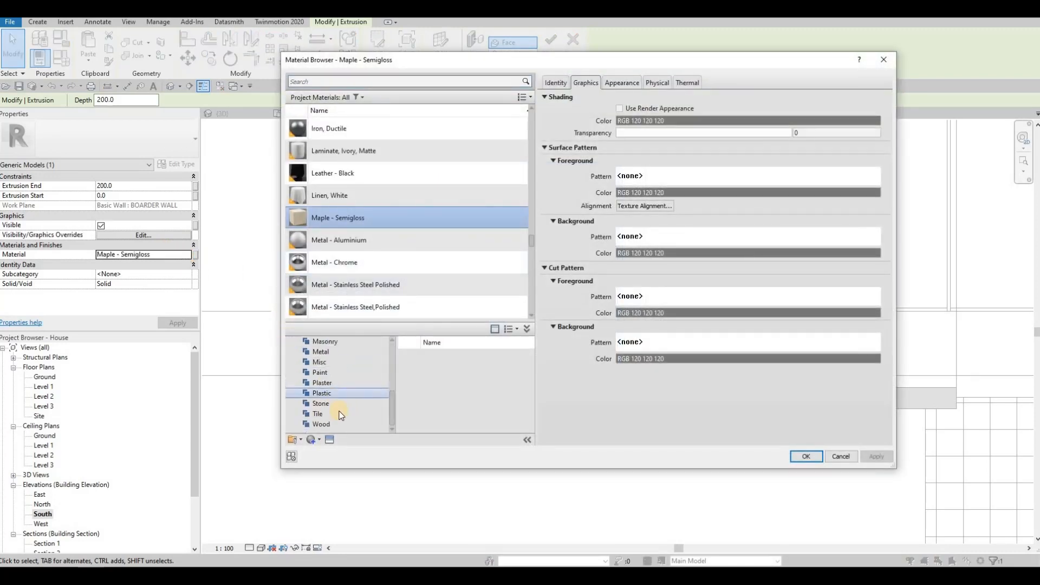
pyautogui.click(342, 353)
pyautogui.scroll(-5, 507, 407)
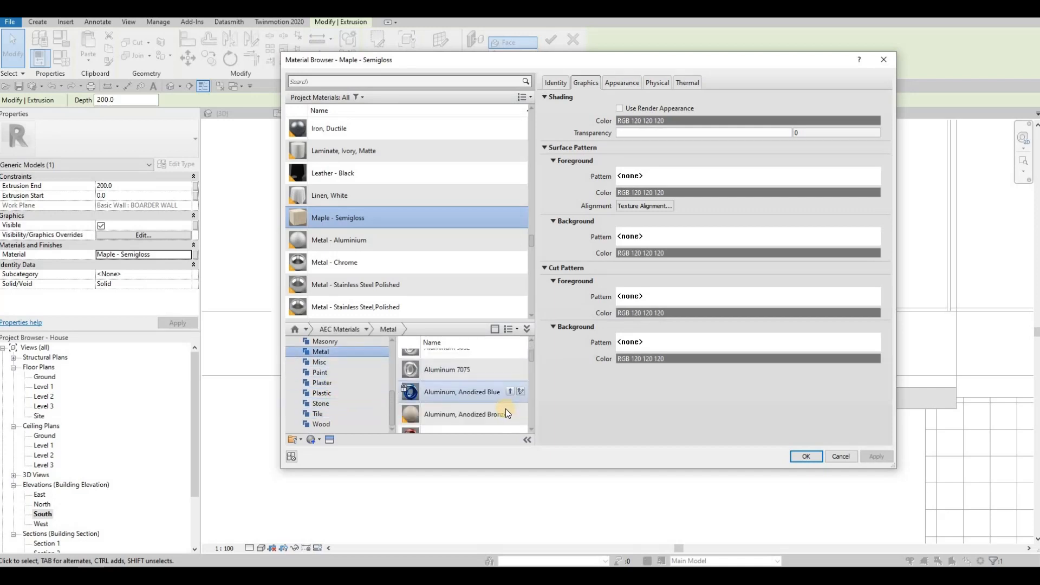
pyautogui.click(510, 403)
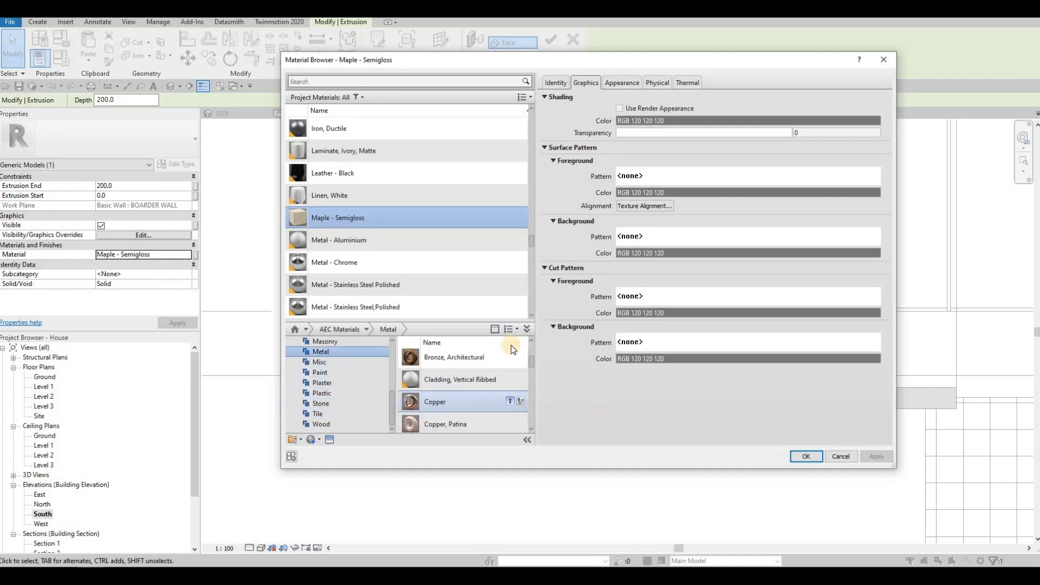
pyautogui.press('Return')
pyautogui.click(511, 422)
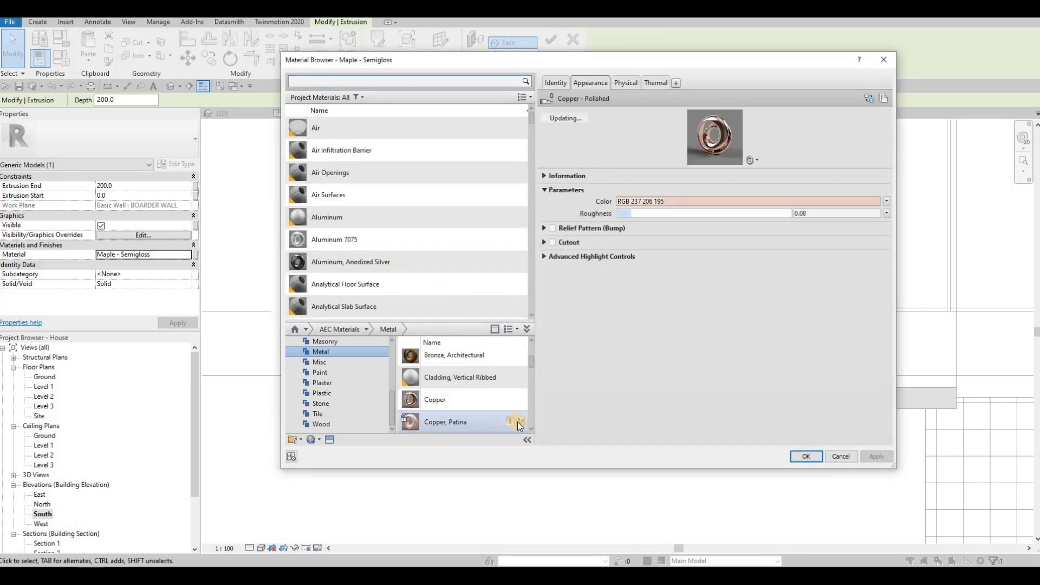
pyautogui.click(861, 456)
pyautogui.click(801, 460)
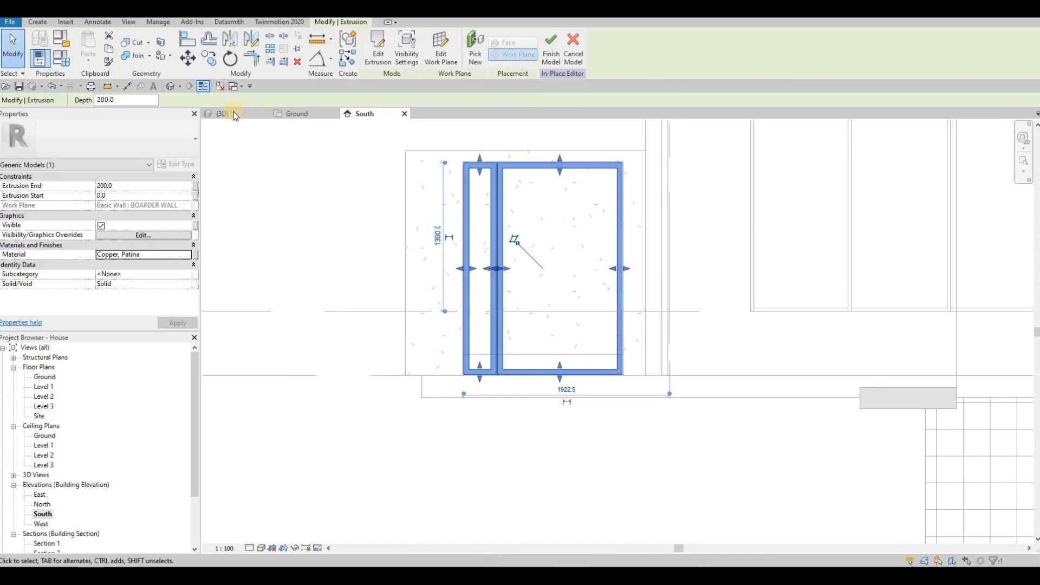
# In the 3D view, stretch the gate frame's front and back faces so the extrusion runs from -150 to -75
pyautogui.click(222, 115)
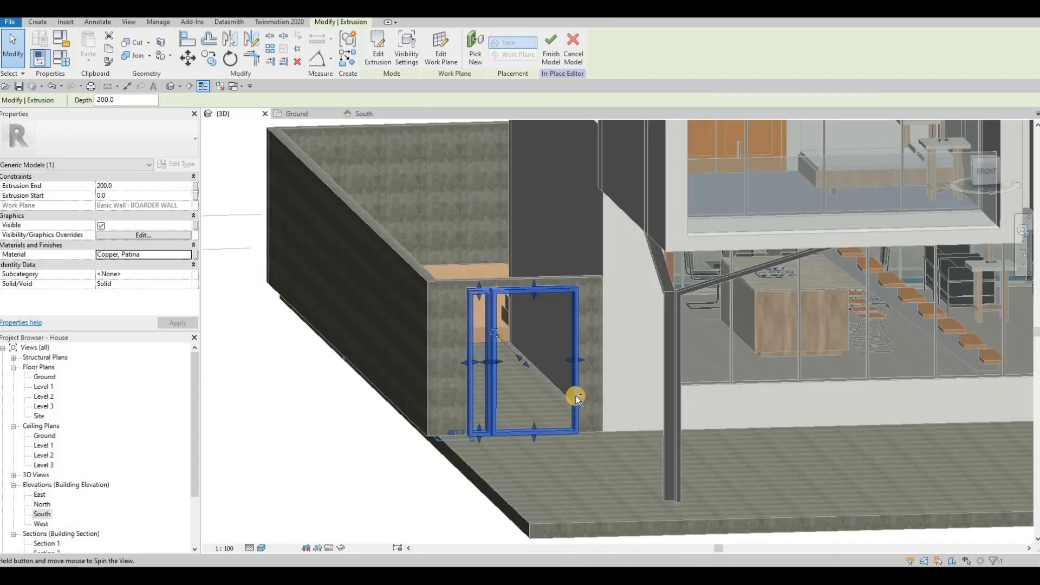
pyautogui.keyDown('shift'); pyautogui.moveTo(576, 395); pyautogui.dragTo(515, 363, button='middle'); pyautogui.keyUp('shift')
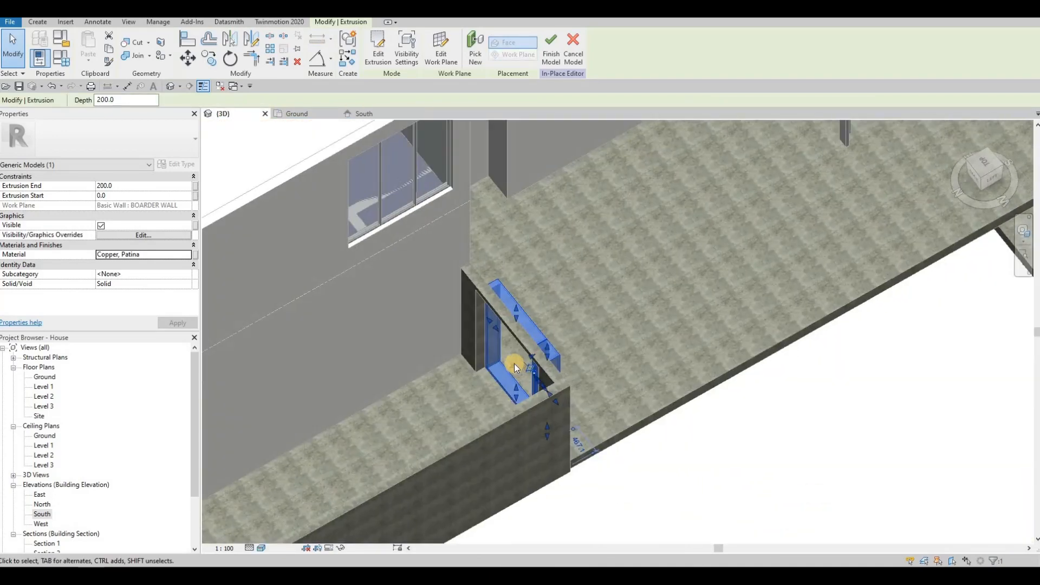
pyautogui.moveTo(512, 364); pyautogui.dragTo(503, 374)
pyautogui.keyDown('shift'); pyautogui.moveTo(521, 368); pyautogui.dragTo(534, 366, button='middle'); pyautogui.keyUp('shift')
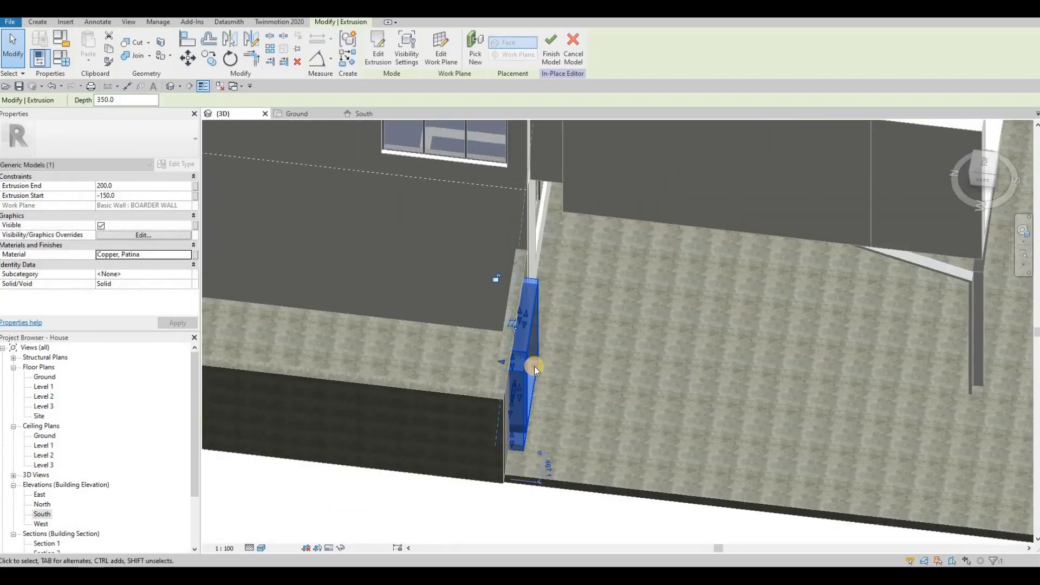
pyautogui.moveTo(534, 366); pyautogui.dragTo(511, 363)
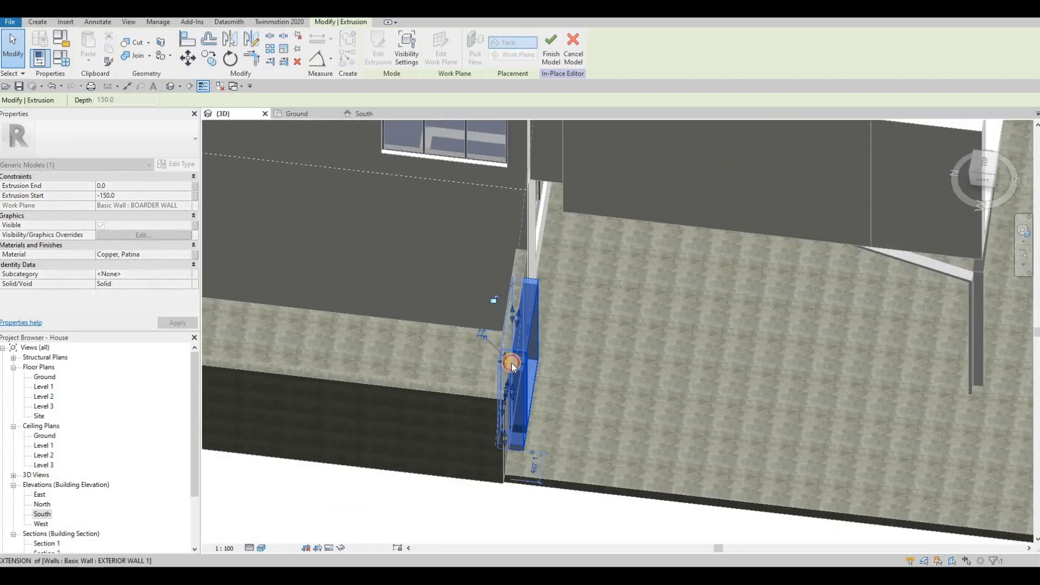
pyautogui.click(454, 237)
pyautogui.keyDown('shift'); pyautogui.moveTo(454, 237); pyautogui.dragTo(453, 268, button='middle'); pyautogui.keyUp('shift')
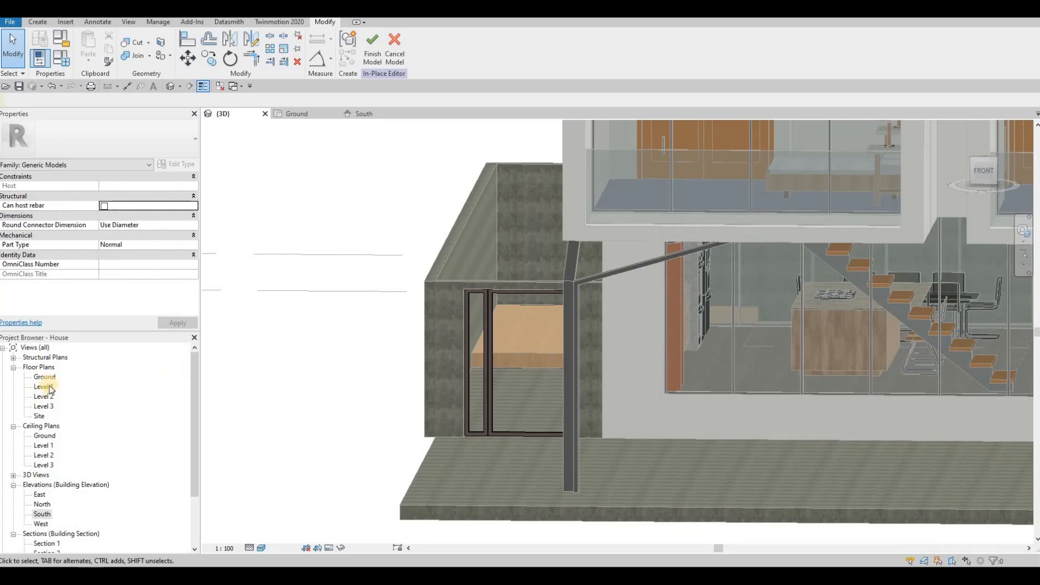
# Open the Ground floor plan at the gate frame in the front border wall
pyautogui.hotkey('ctrl', 'Tab')
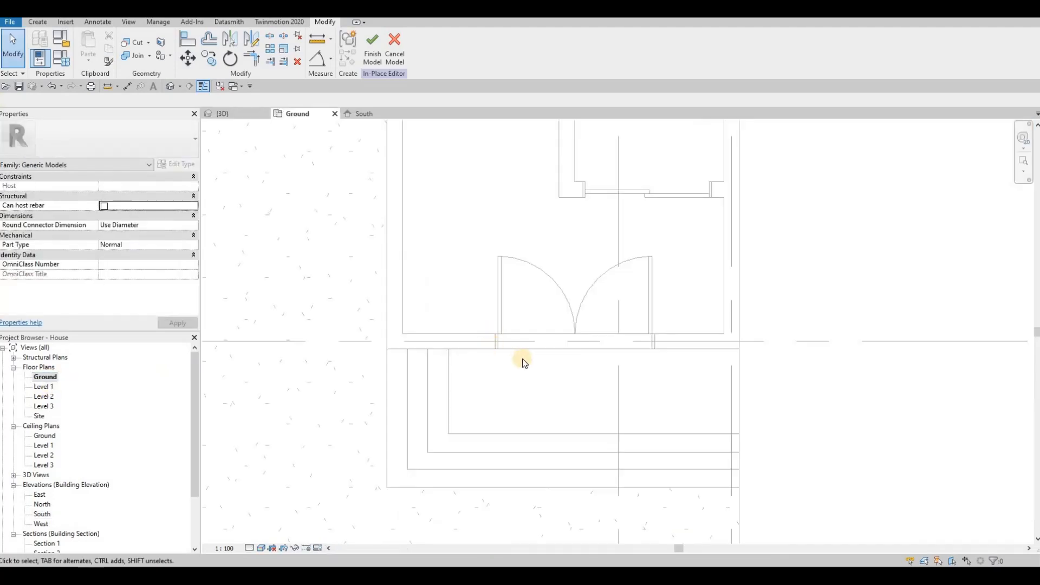
pyautogui.scroll(-3, 522, 358)
pyautogui.scroll(-2, 538, 297)
pyautogui.scroll(8, 480, 317)
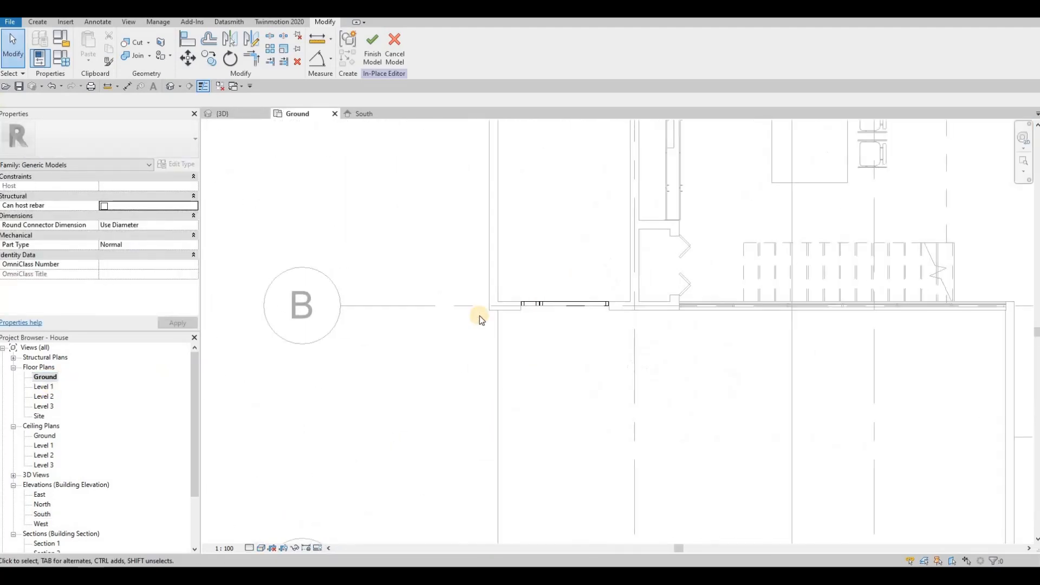
pyautogui.moveTo(460, 356); pyautogui.dragTo(371, 256, button='middle')
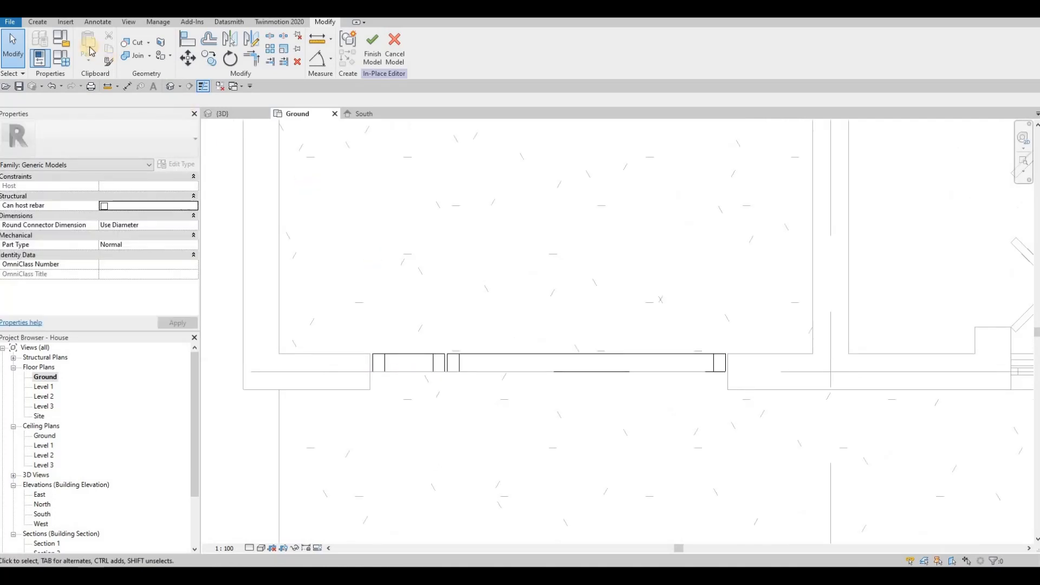
pyautogui.click(38, 23)
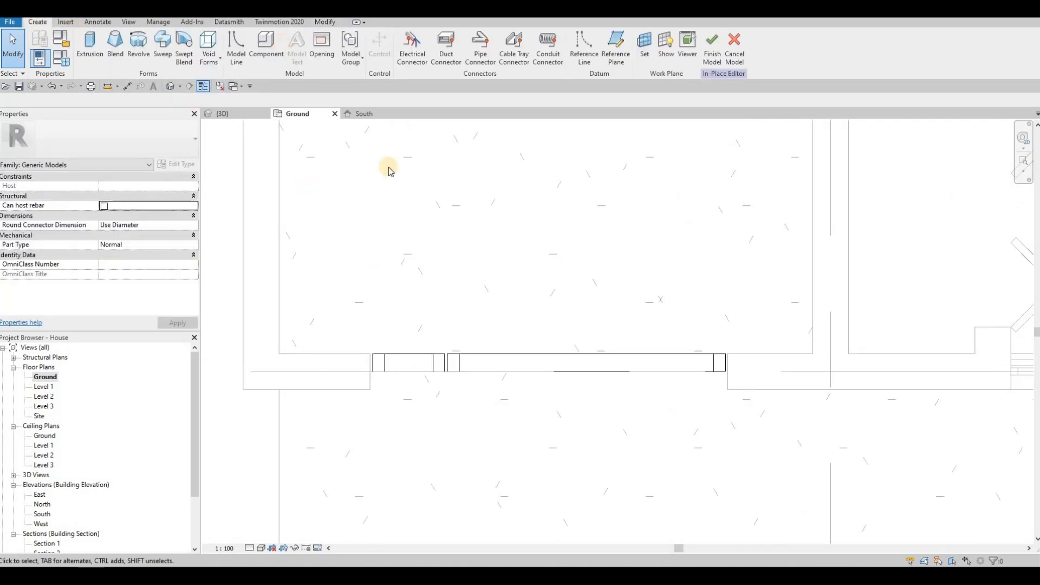
pyautogui.click(542, 363)
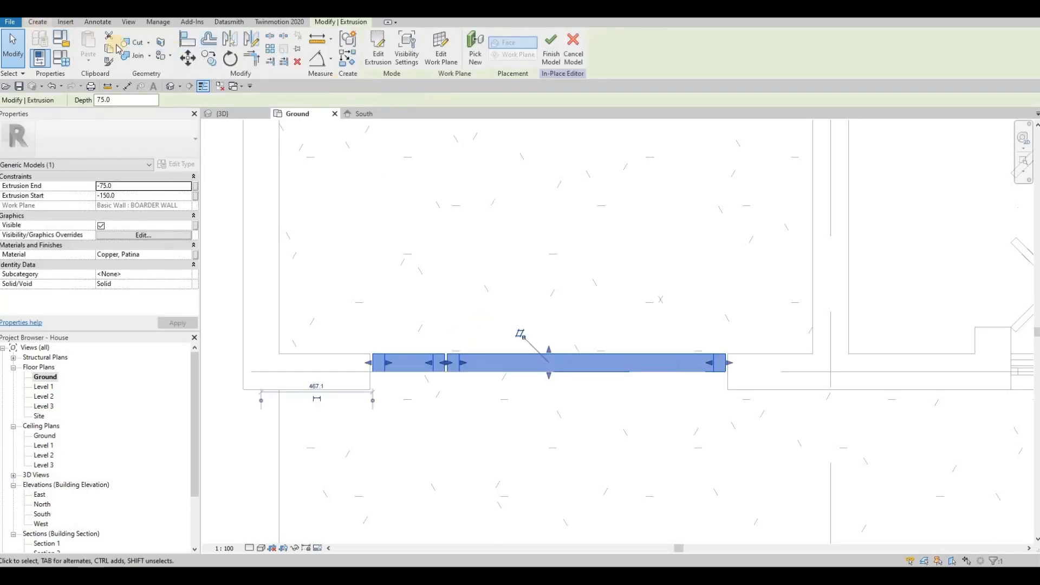
pyautogui.click(37, 22)
pyautogui.click(86, 46)
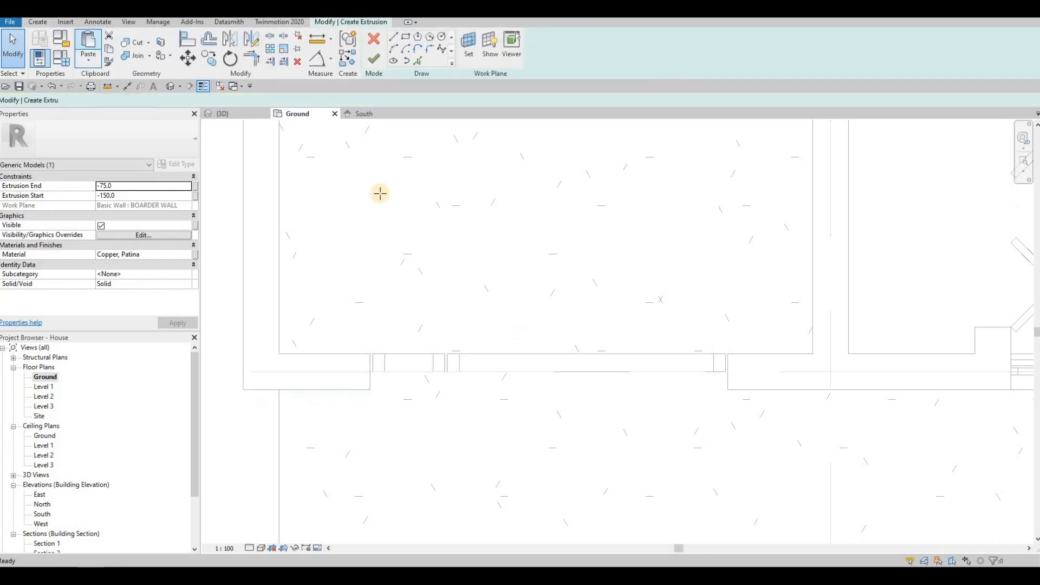
pyautogui.click(187, 257)
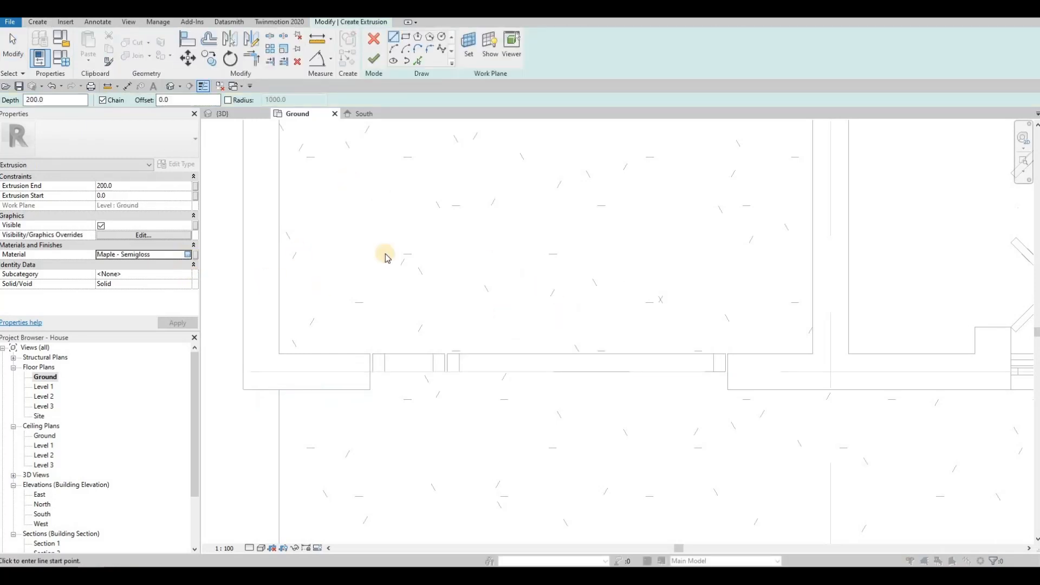
pyautogui.press('Escape')
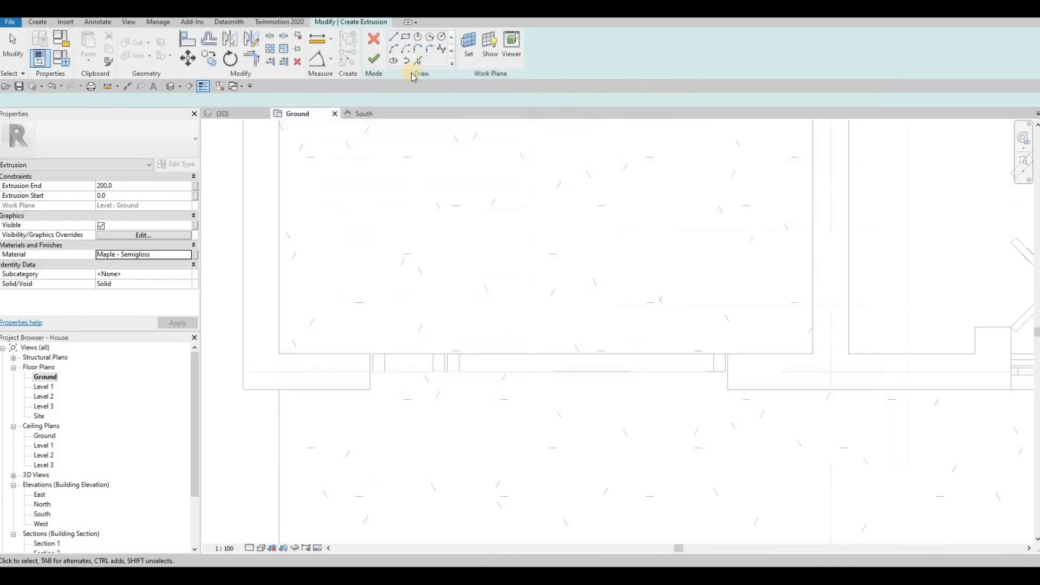
pyautogui.press('Escape')
pyautogui.click(373, 43)
# Copy the gate frame's material name and start a new extrusion with Copper, Patina as its material
pyautogui.click(462, 358)
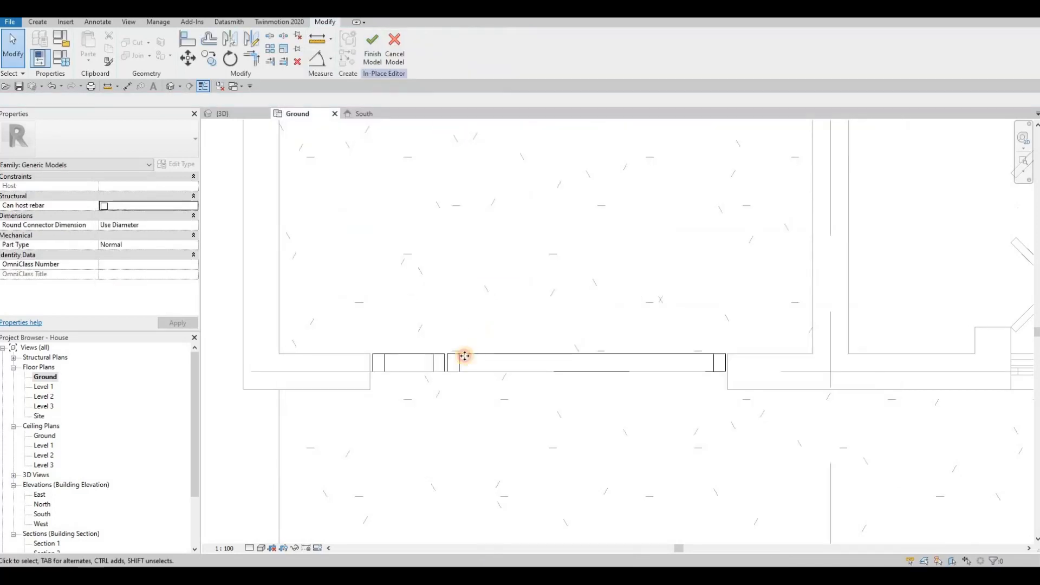
pyautogui.click(159, 254)
pyautogui.hotkey('ctrl', 'c')
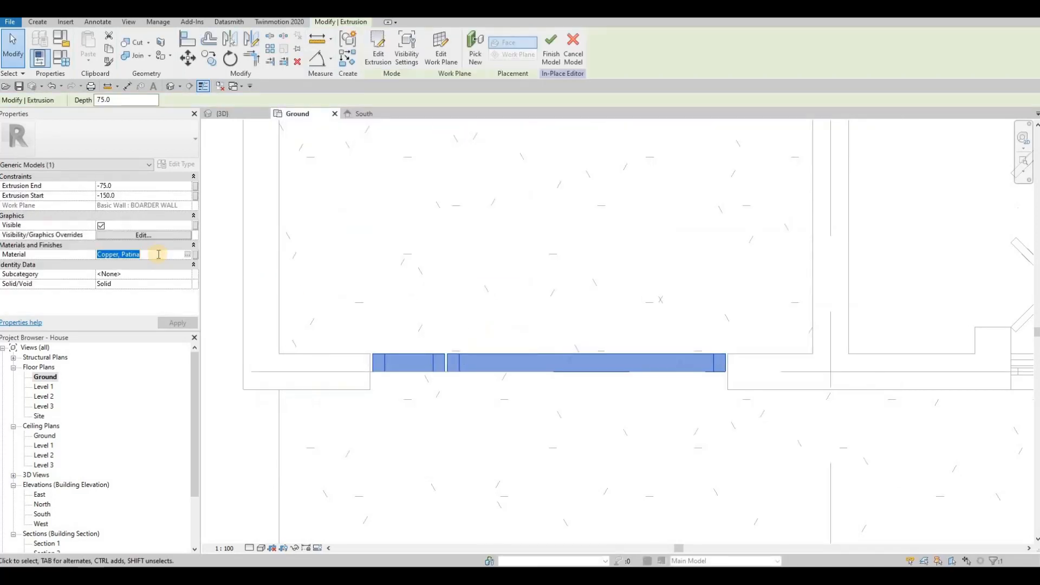
pyautogui.press('Escape')
pyautogui.press('Escape')
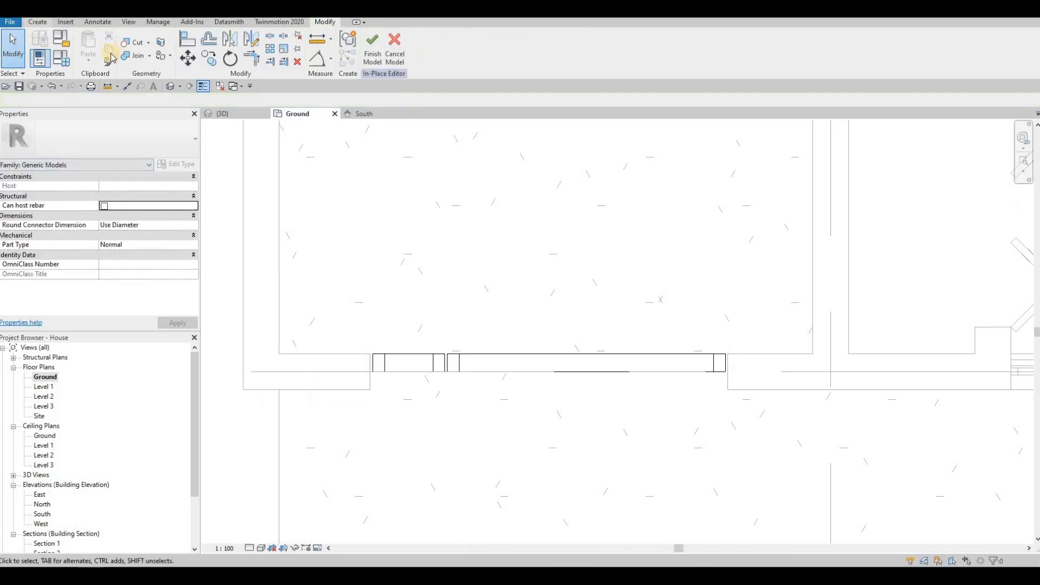
pyautogui.click(34, 22)
pyautogui.click(90, 52)
pyautogui.click(163, 255)
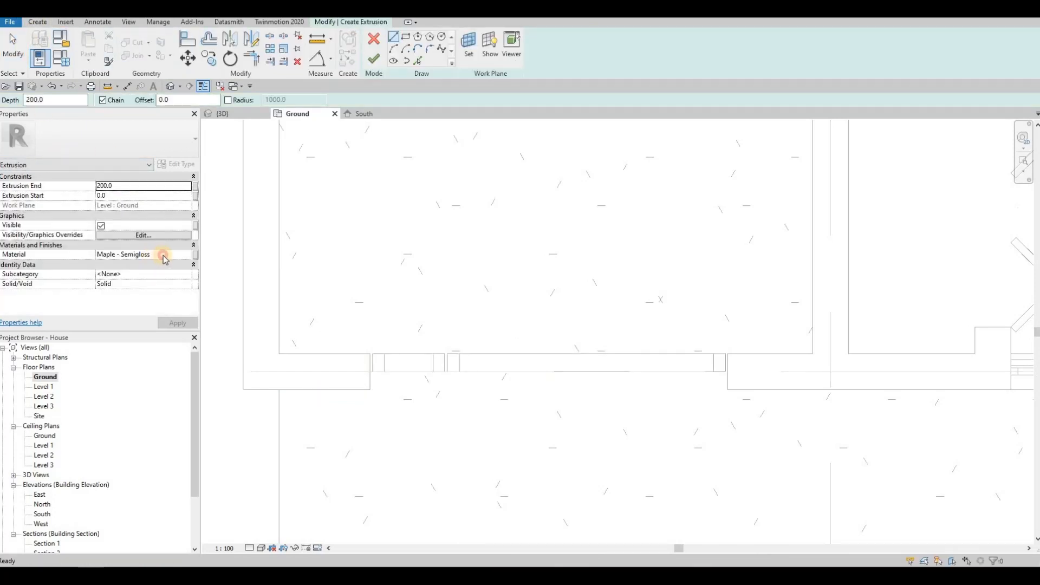
pyautogui.click(167, 257)
pyautogui.hotkey('ctrl', 'v')
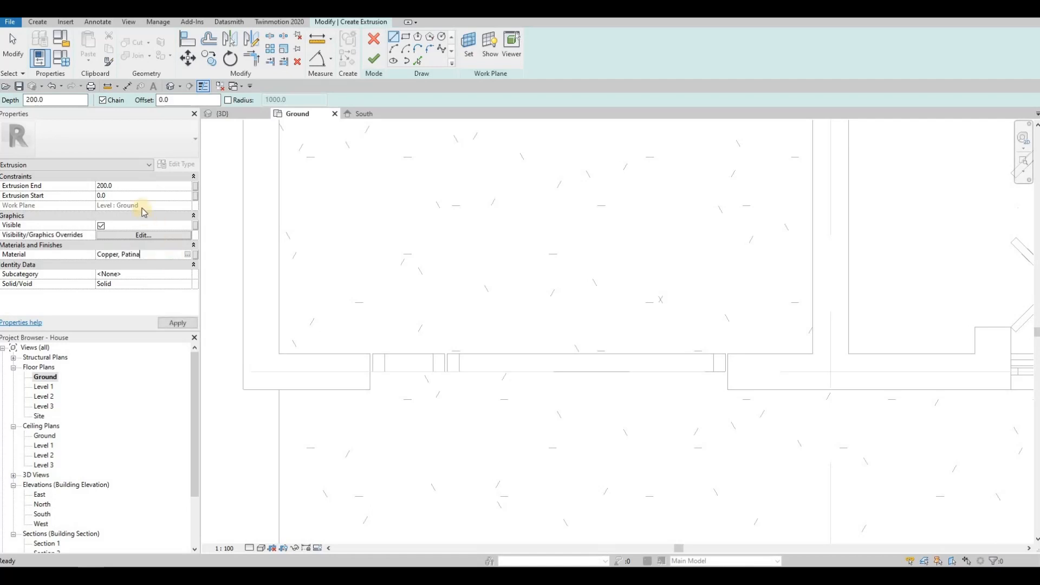
# Set the new extrusion's work plane by picking a face of the wide gate panel's frame
pyautogui.click(469, 43)
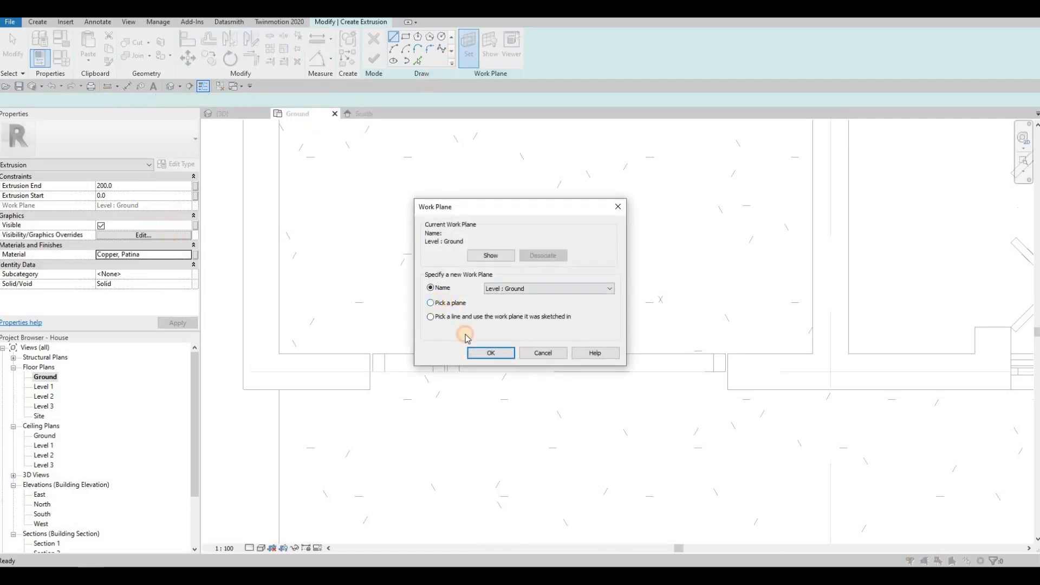
pyautogui.press('Return')
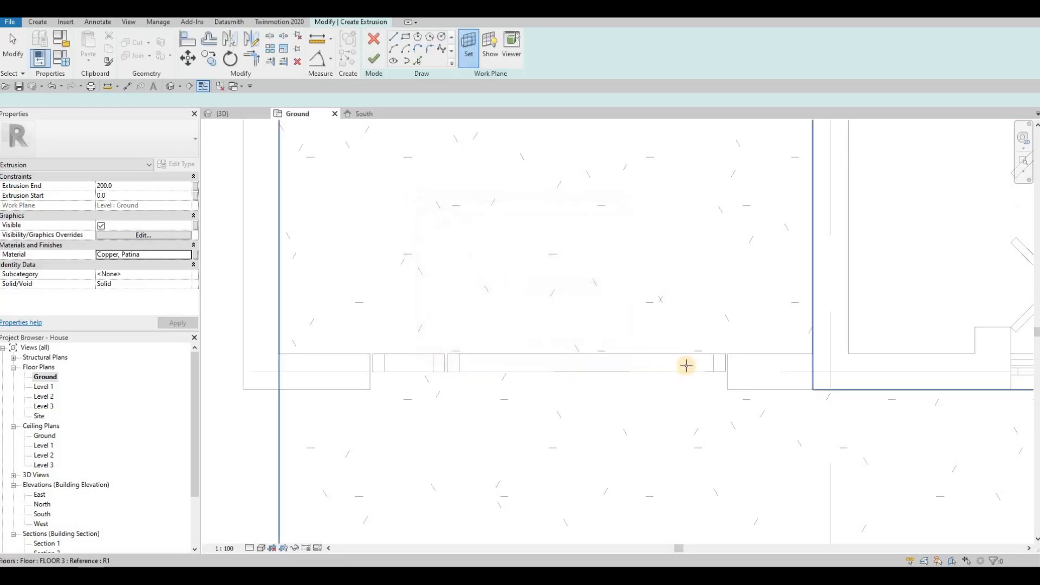
pyautogui.click(683, 366)
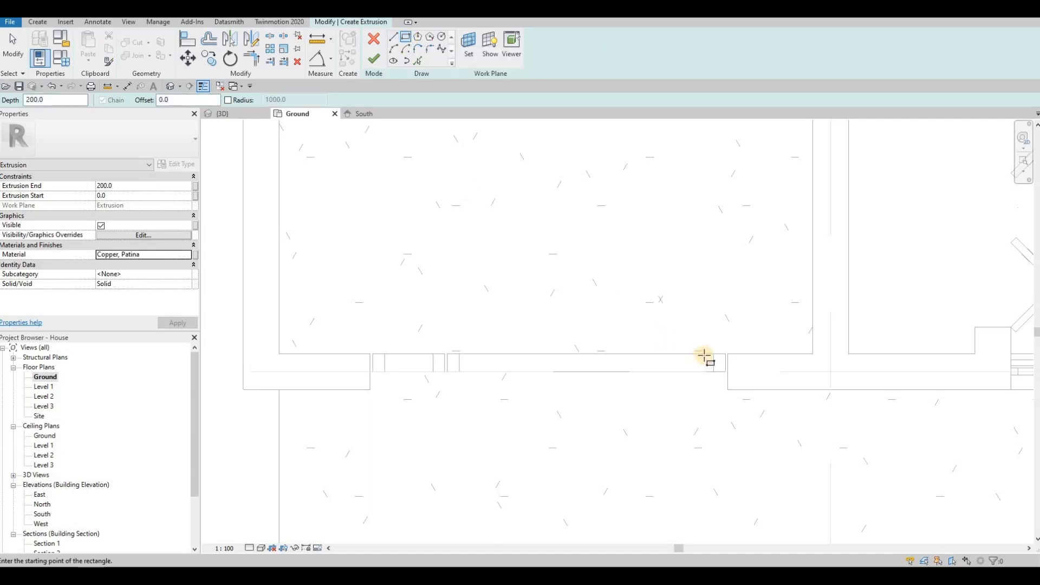
# Sketch a narrow rectangle 75 deep across the frame's thickness, just inside the wide panel's right jamb, and finish the extrusion
pyautogui.click(696, 373)
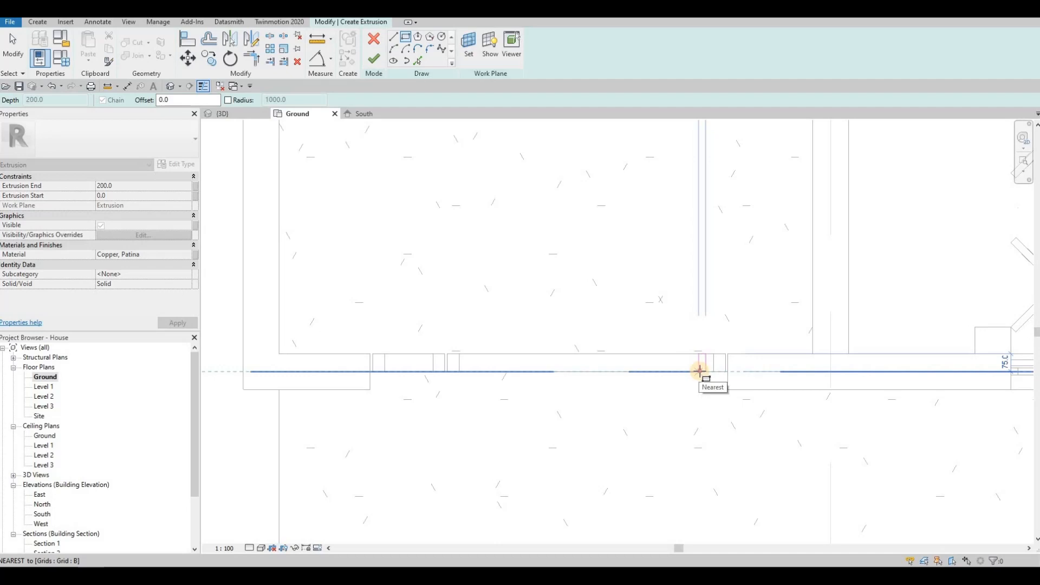
pyautogui.click(707, 354)
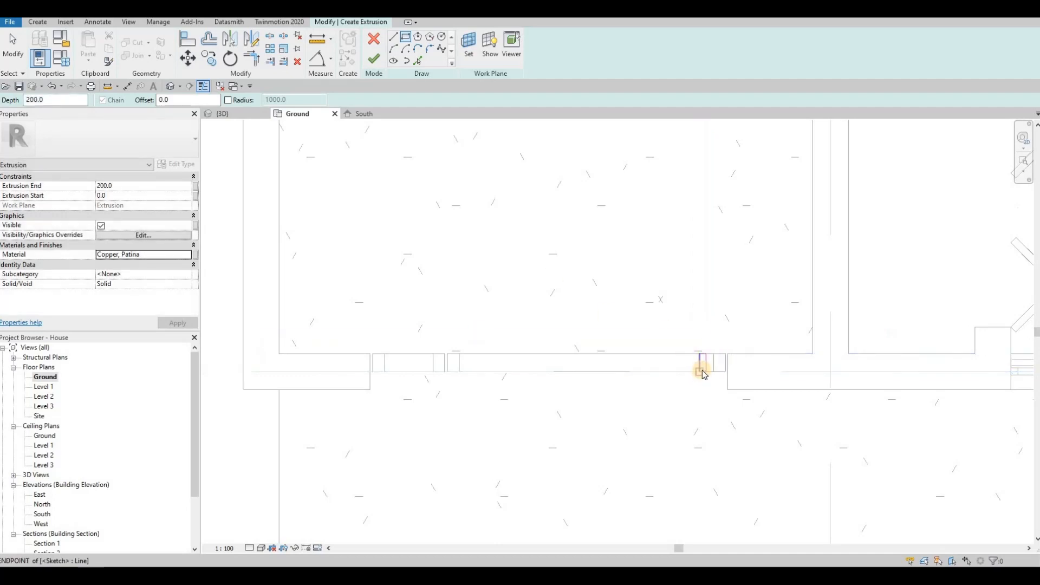
pyautogui.press('Escape')
pyautogui.click(373, 58)
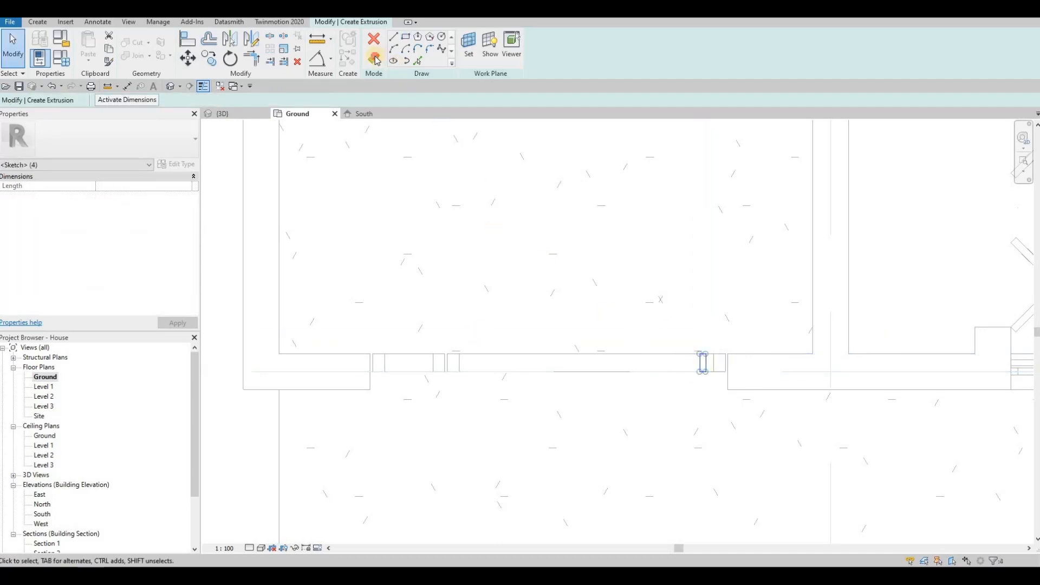
# In the 3D view, stretch the new vertical bar upward to about 1825.7, just below the wide panel's top rail
pyautogui.click(227, 114)
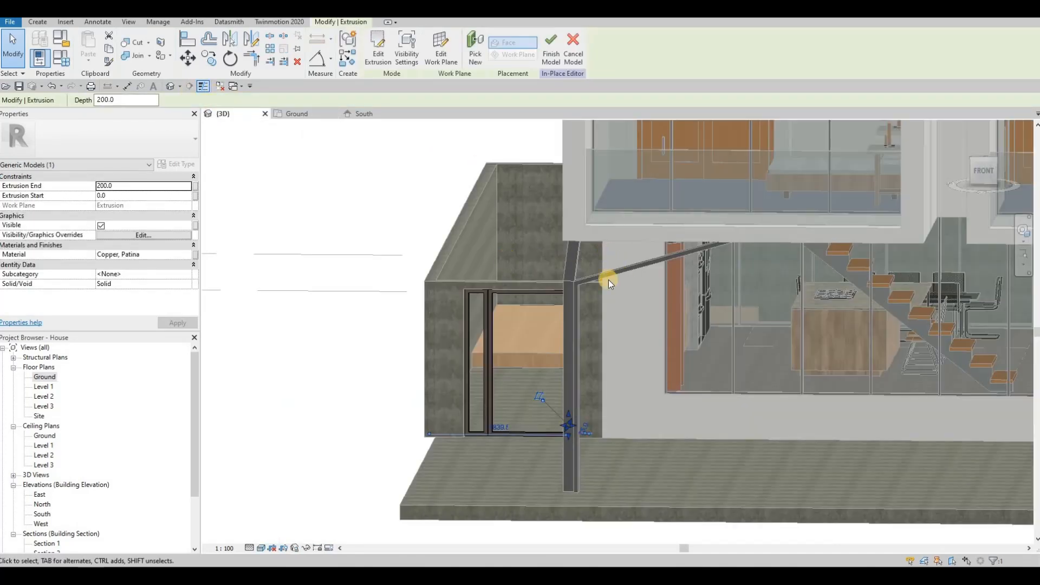
pyautogui.moveTo(528, 396)
pyautogui.keyDown('shift'); pyautogui.mouseDown(button='middle')
pyautogui.moveTo(564, 379)
pyautogui.moveTo(567, 418)
pyautogui.mouseUp(button='middle'); pyautogui.keyUp('shift')
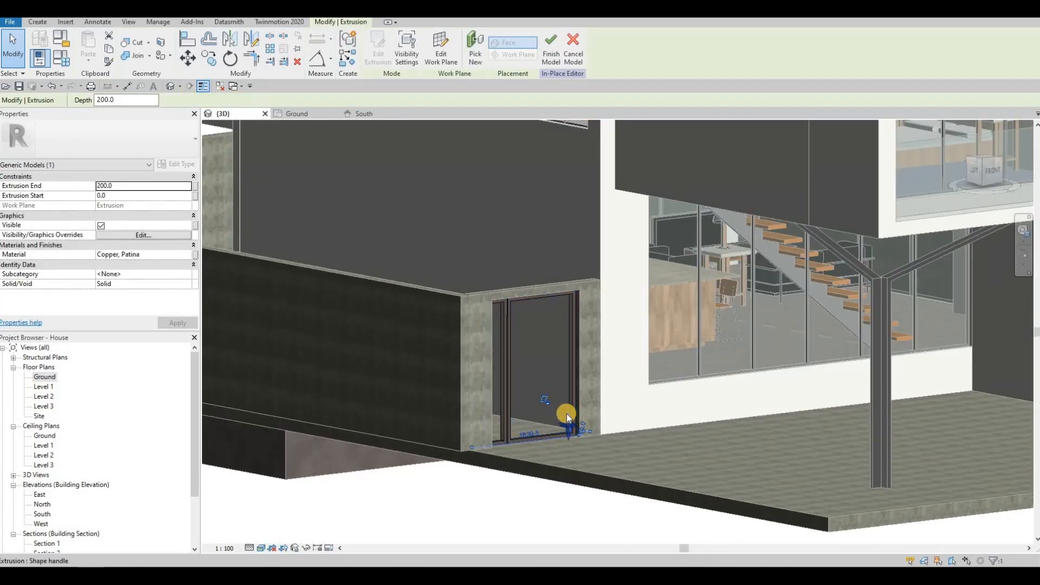
pyautogui.moveTo(567, 418); pyautogui.dragTo(566, 297)
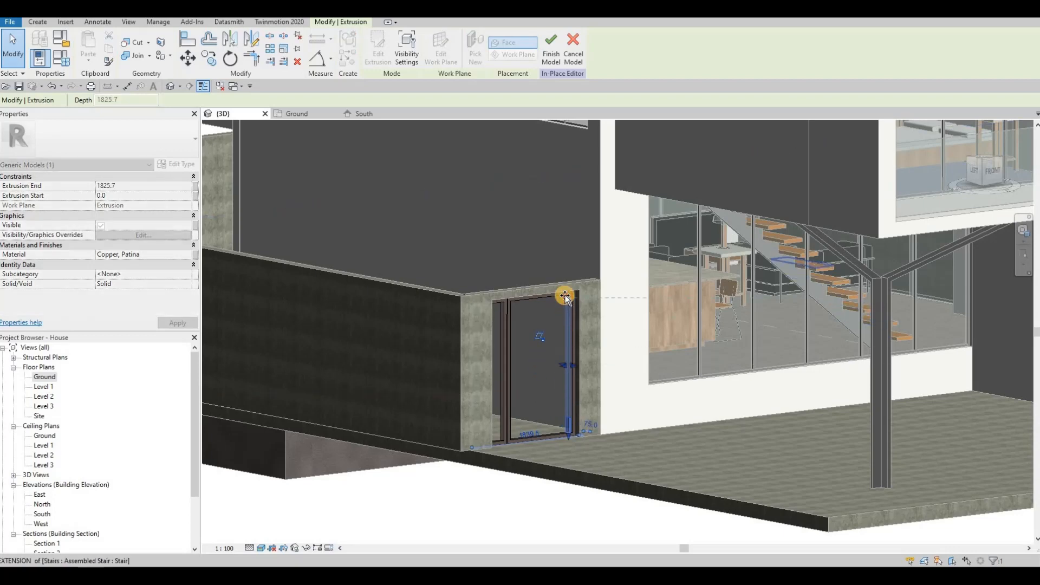
pyautogui.press('Escape')
# Align the vertical bar's top face with the underside of the wide panel's top rail
pyautogui.scroll(5, 571, 282)
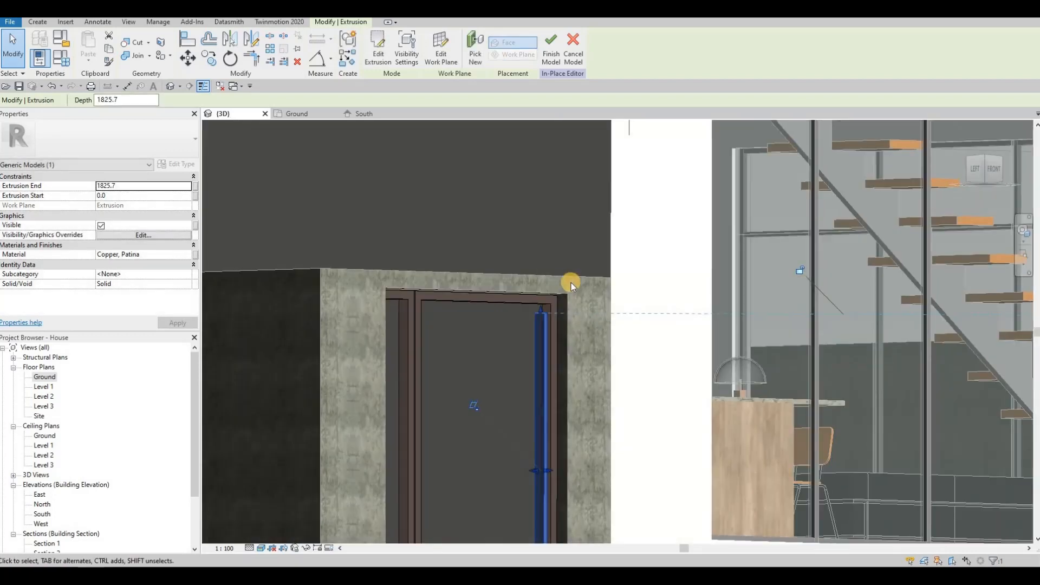
pyautogui.press('a')
pyautogui.press('l')
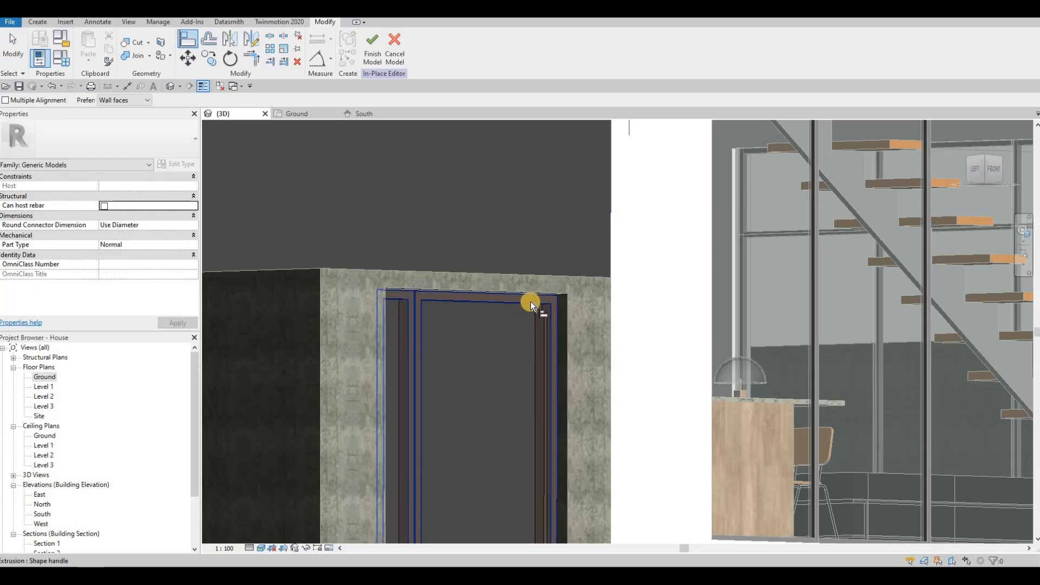
pyautogui.scroll(3, 528, 301)
pyautogui.keyDown('shift'); pyautogui.moveTo(527, 301); pyautogui.dragTo(524, 303, button='middle'); pyautogui.keyUp('shift')
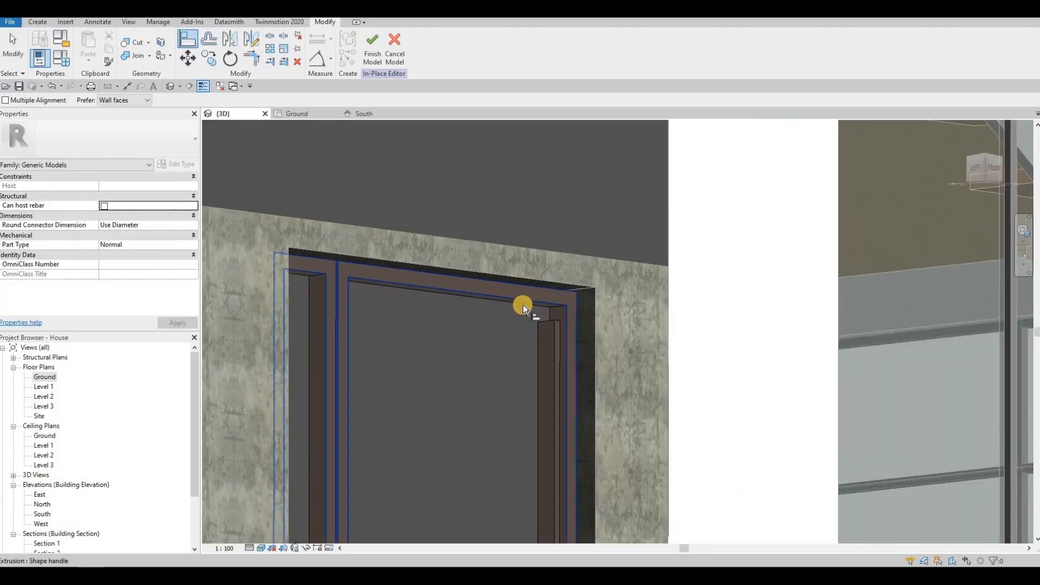
pyautogui.click(546, 324)
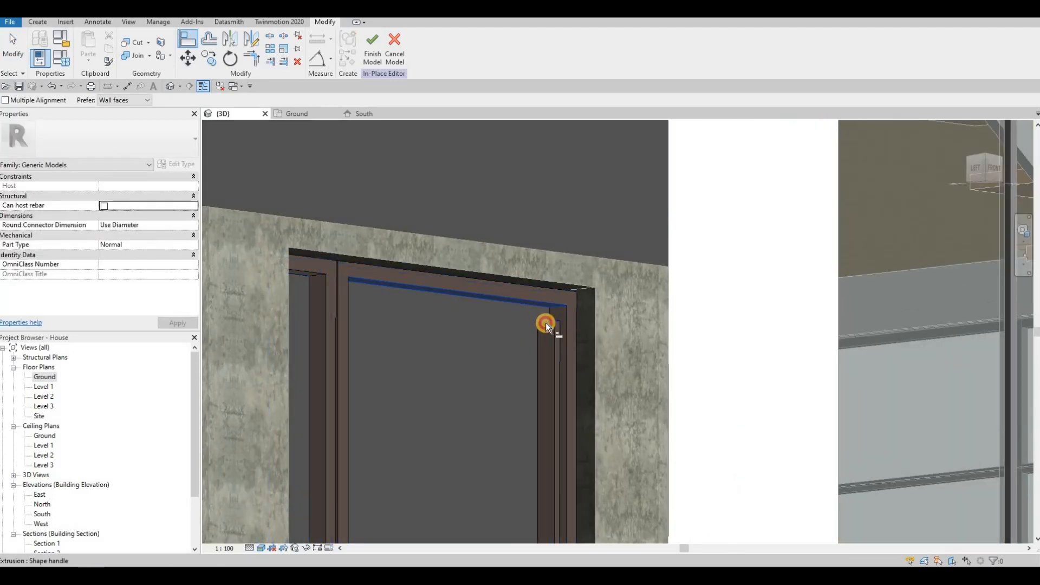
pyautogui.click(543, 308)
pyautogui.scroll(-4, 533, 329)
pyautogui.keyDown('shift'); pyautogui.moveTo(341, 390); pyautogui.dragTo(212, 285, button='middle'); pyautogui.keyUp('shift')
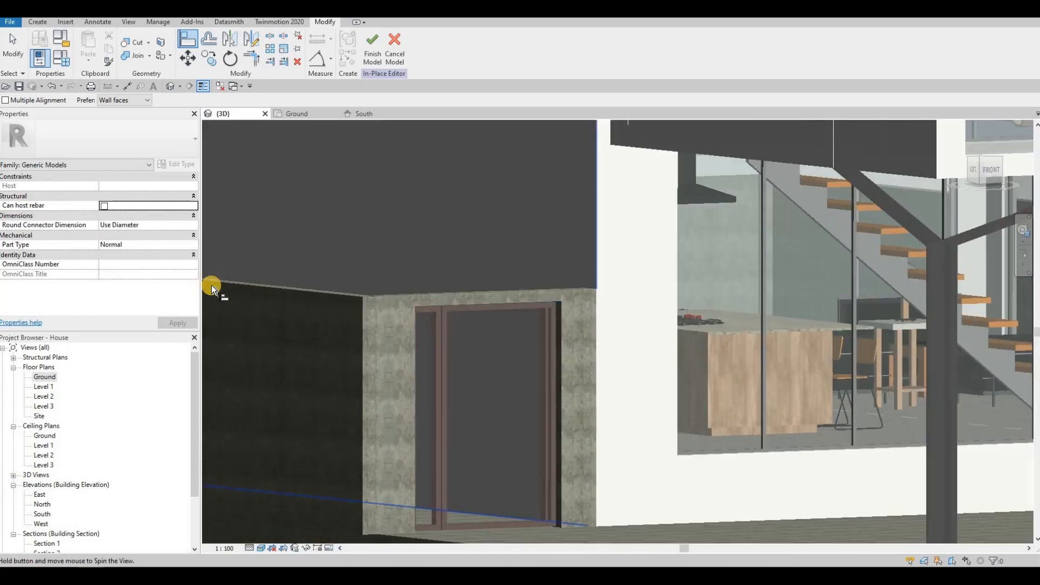
# In the Ground plan, array the bar linearly as 13 grouped items, with the last one beside the wide panel's opposite jamb
pyautogui.click(291, 114)
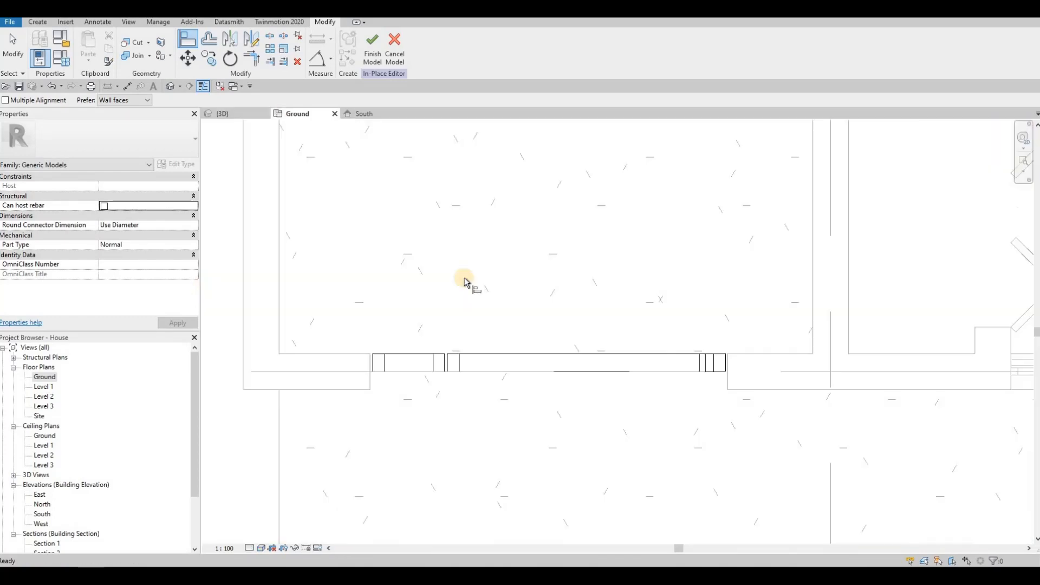
pyautogui.press('Escape')
pyautogui.click(702, 365)
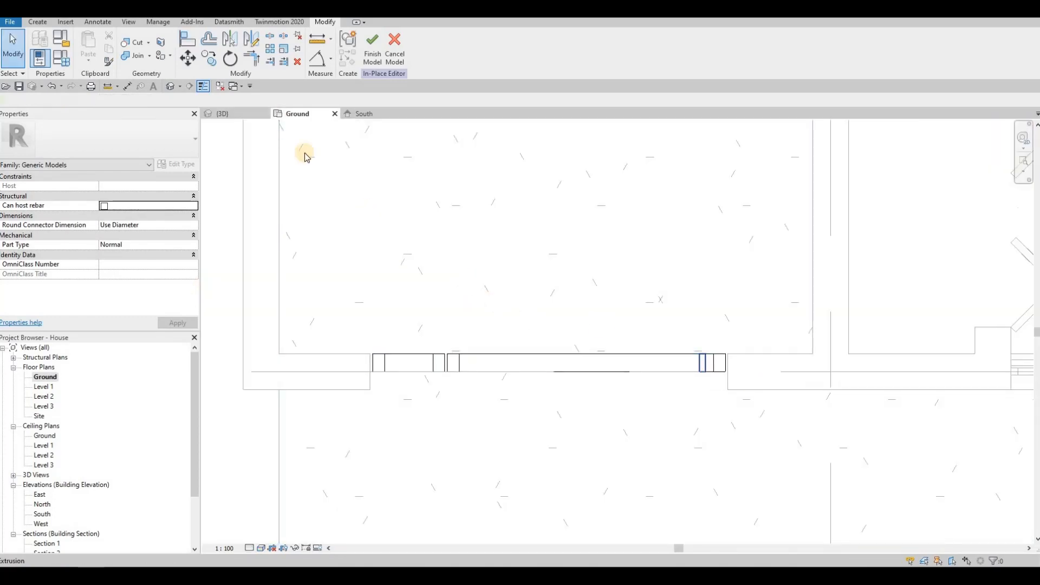
pyautogui.click(269, 52)
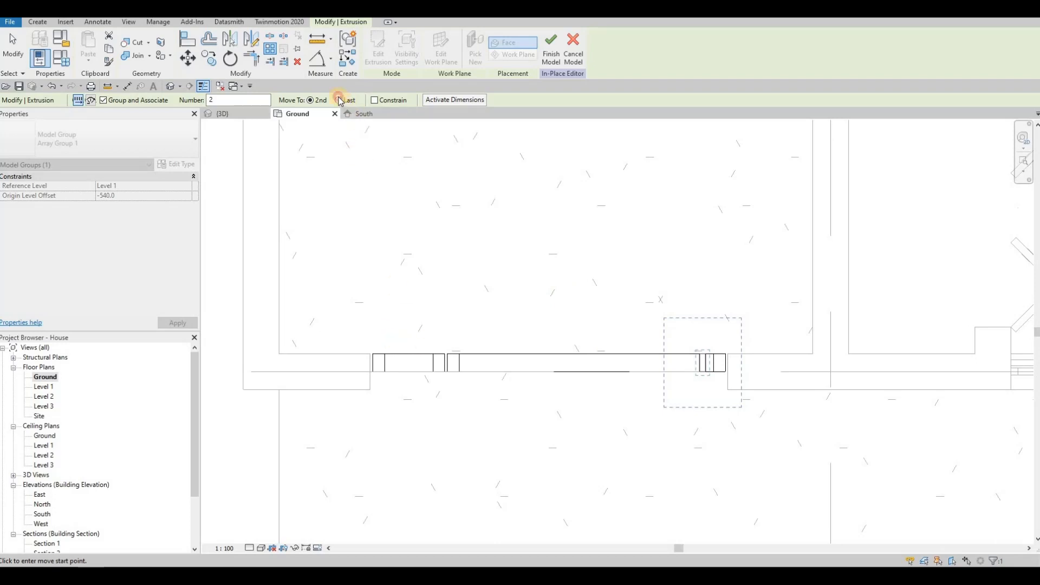
pyautogui.moveTo(202, 98); pyautogui.dragTo(193, 94)
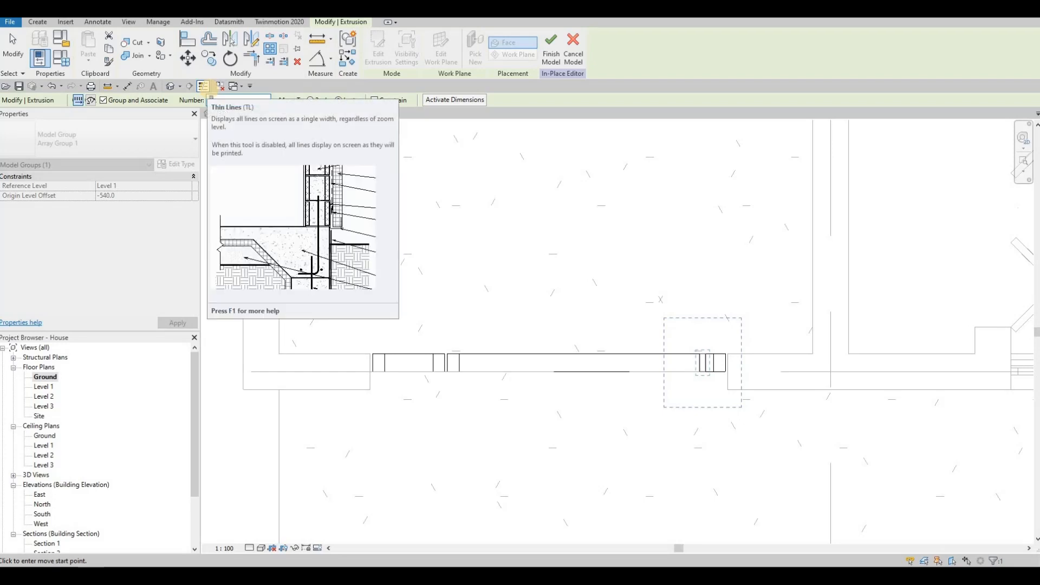
pyautogui.click(700, 359)
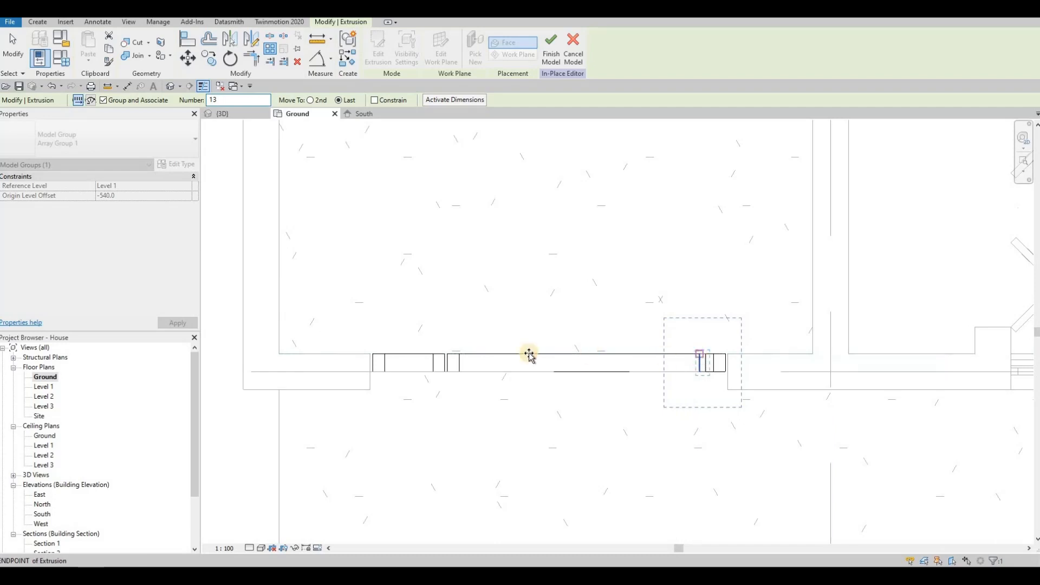
pyautogui.click(466, 356)
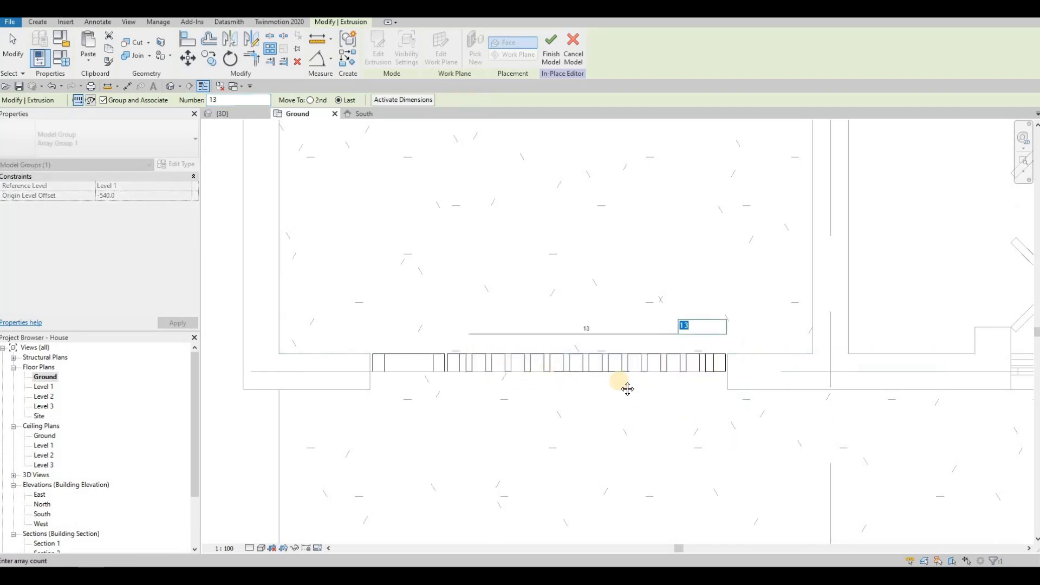
pyautogui.moveTo(655, 375); pyautogui.dragTo(669, 374, button='middle')
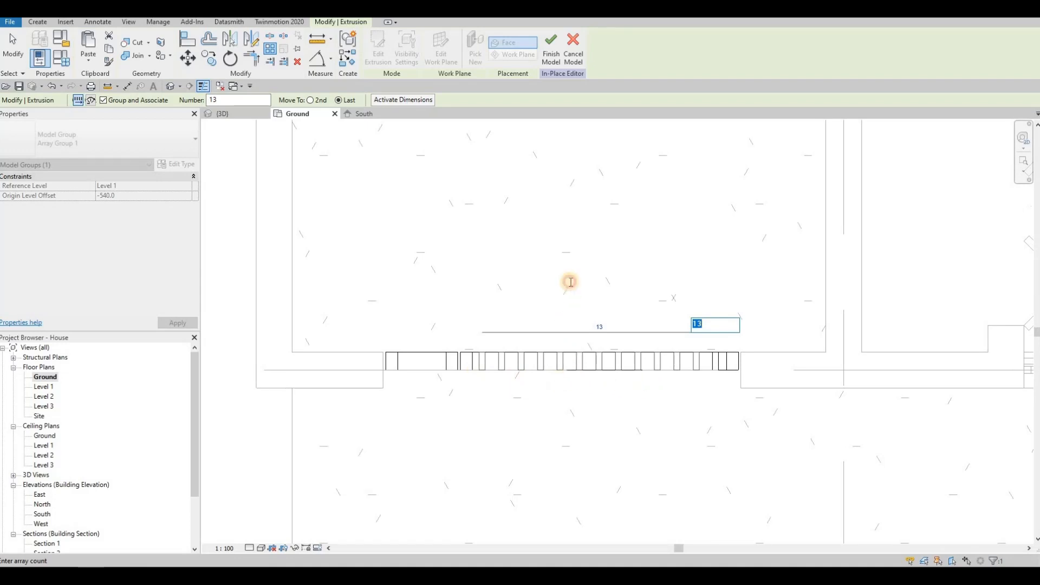
pyautogui.press('Return')
pyautogui.press('Return')
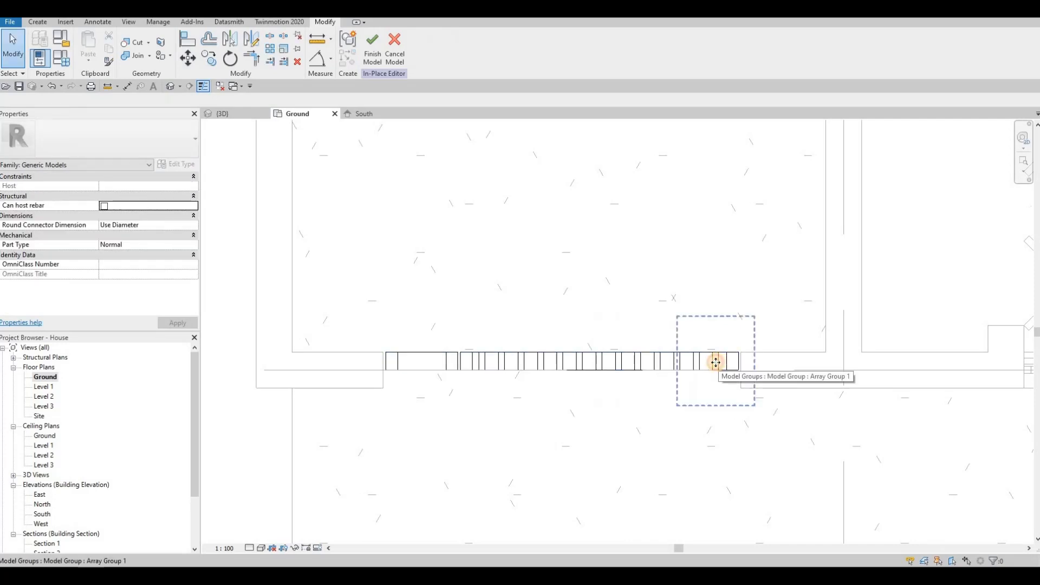
# Copy the first bar of the wide panel 1180 over into the narrow panel and shift the copy closer to its inner jamb
pyautogui.click(718, 362)
pyautogui.press('c')
pyautogui.press('o')
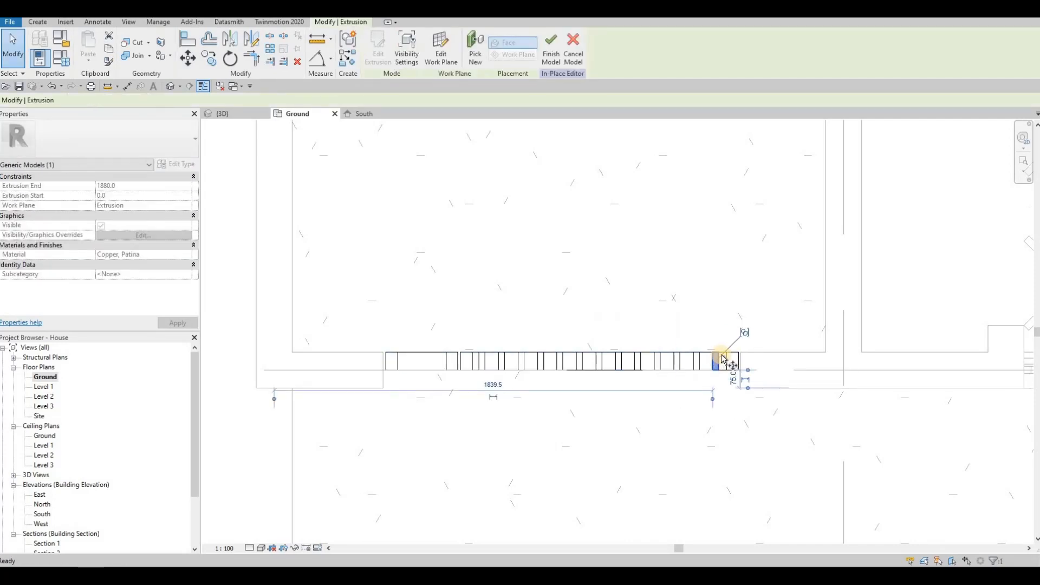
pyautogui.click(725, 359)
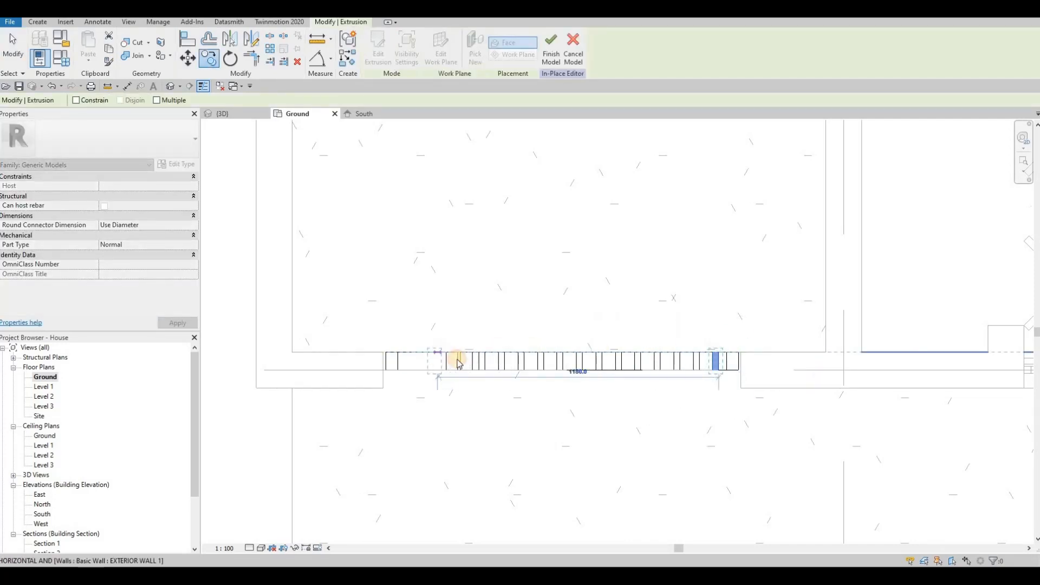
pyautogui.click(442, 358)
pyautogui.click(438, 365)
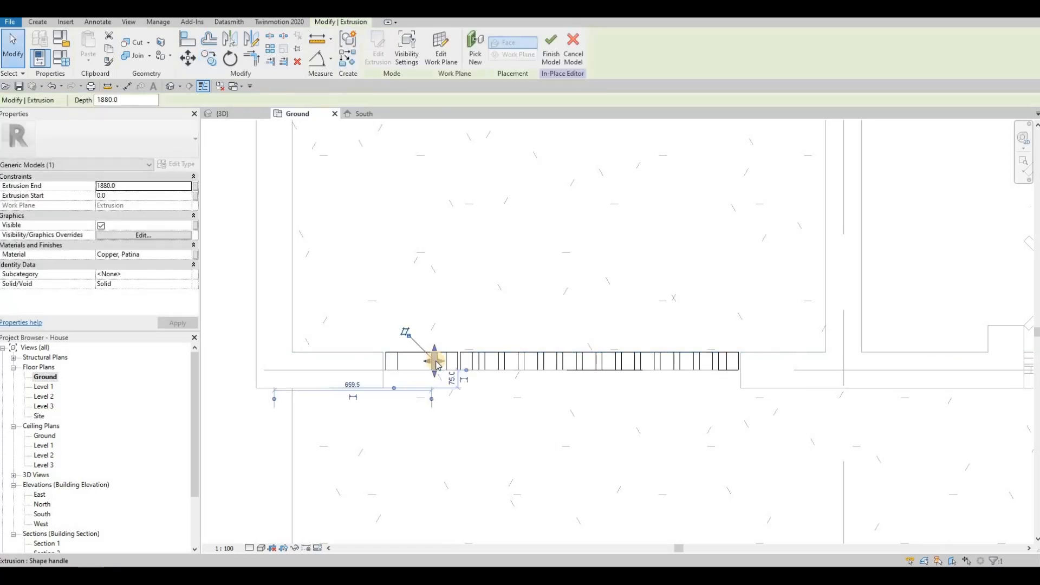
pyautogui.moveTo(438, 365); pyautogui.dragTo(439, 365)
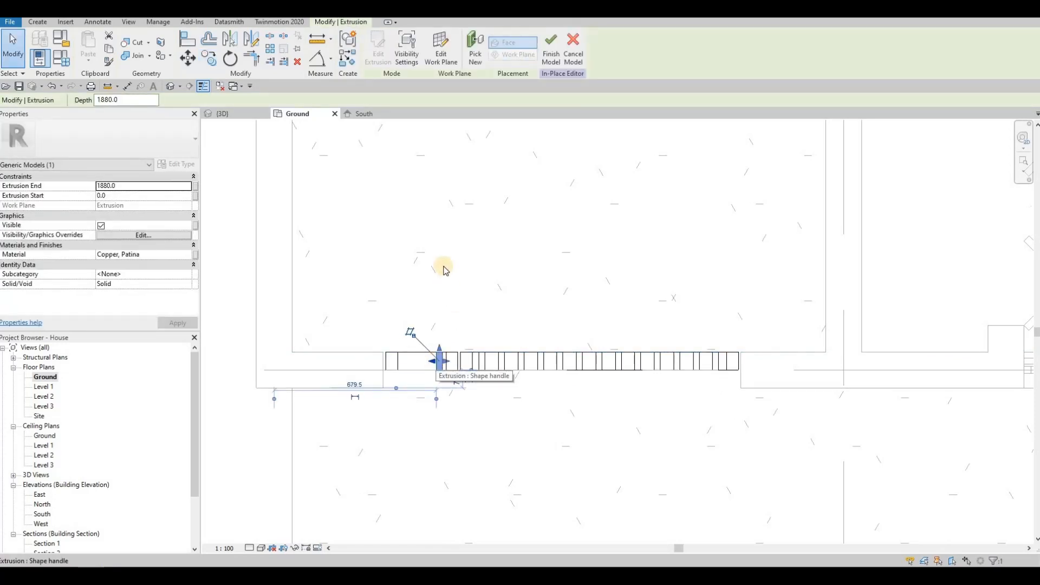
# Array the narrow panel's bar linearly as 5 grouped items, with the last one near its outer jamb
pyautogui.click(270, 49)
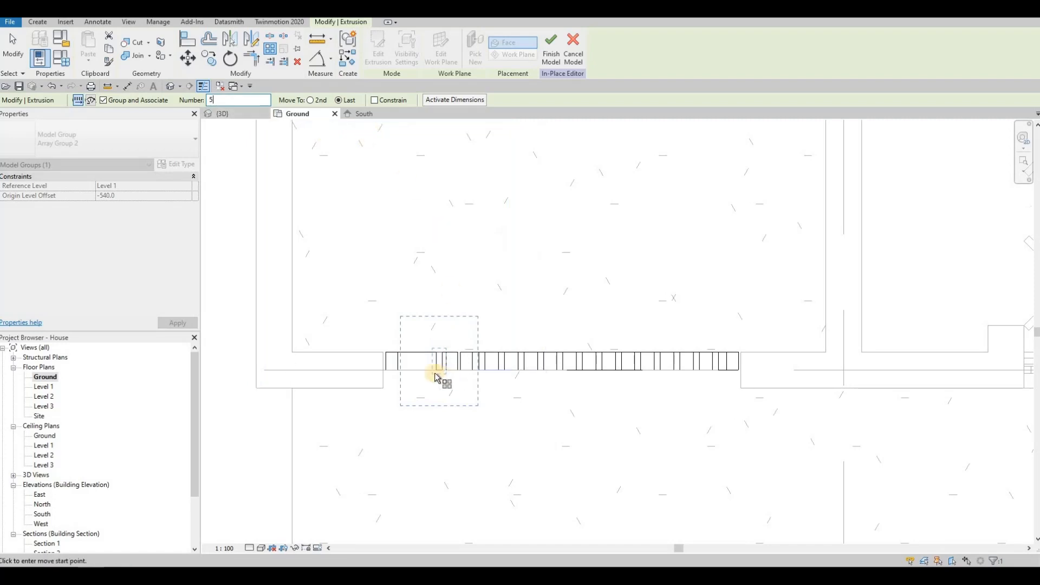
pyautogui.scroll(2, 441, 333)
pyautogui.scroll(1, 441, 333)
pyautogui.click(441, 332)
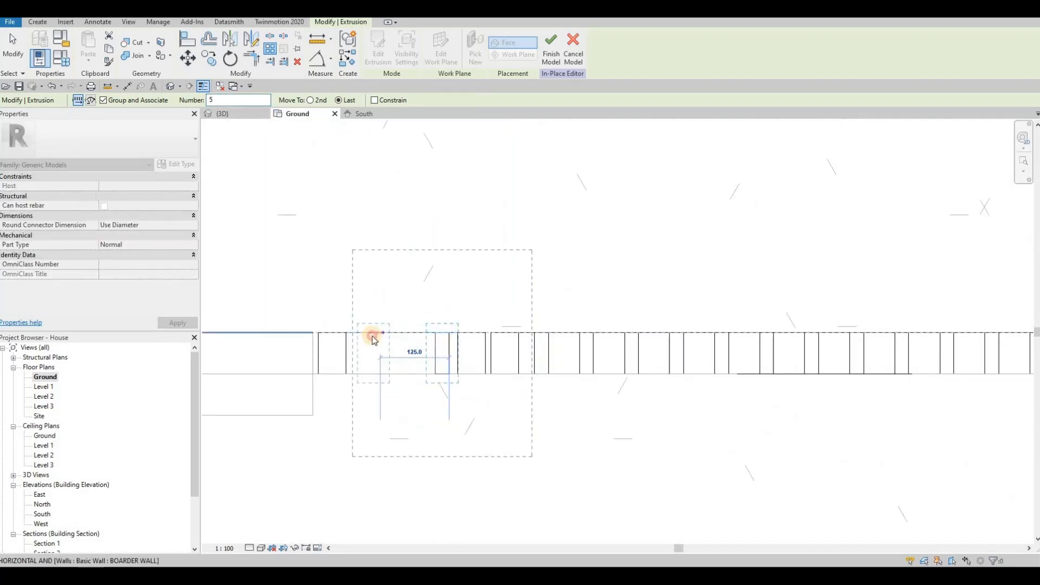
pyautogui.click(397, 353)
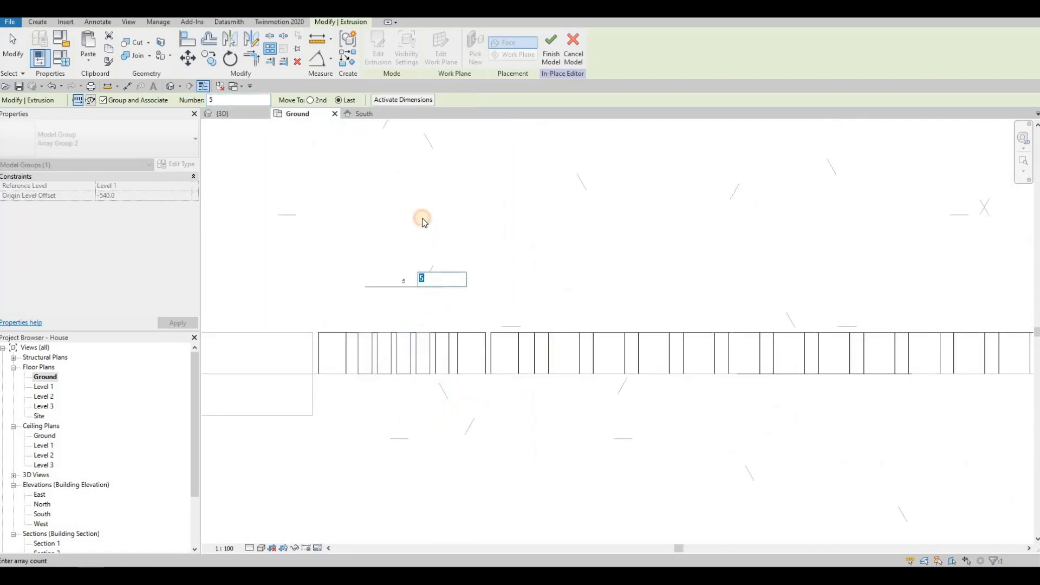
pyautogui.click(519, 228)
pyautogui.click(348, 166)
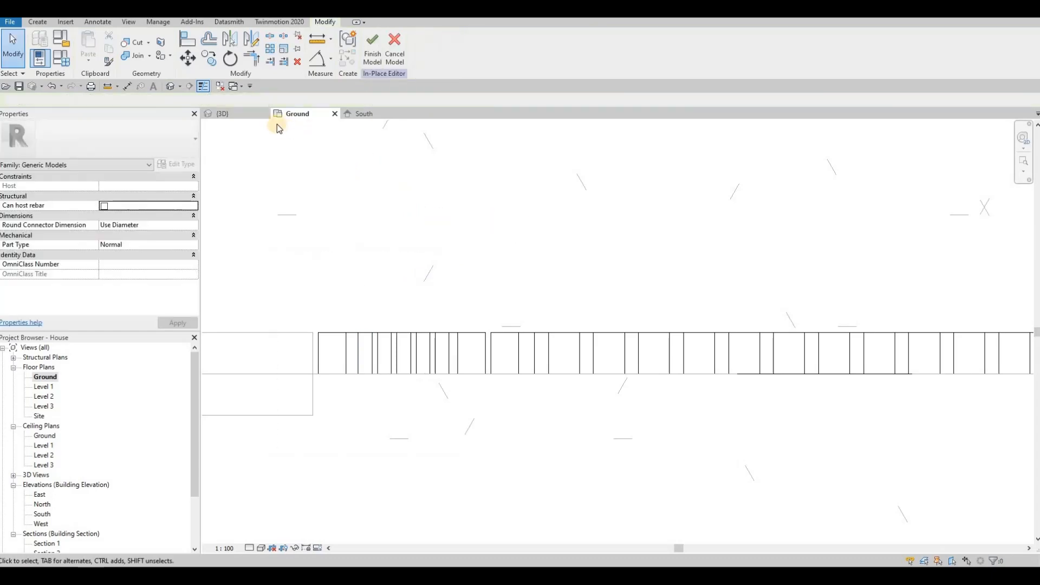
# Return to the 3D view and finish the in-place gate model
pyautogui.click(233, 115)
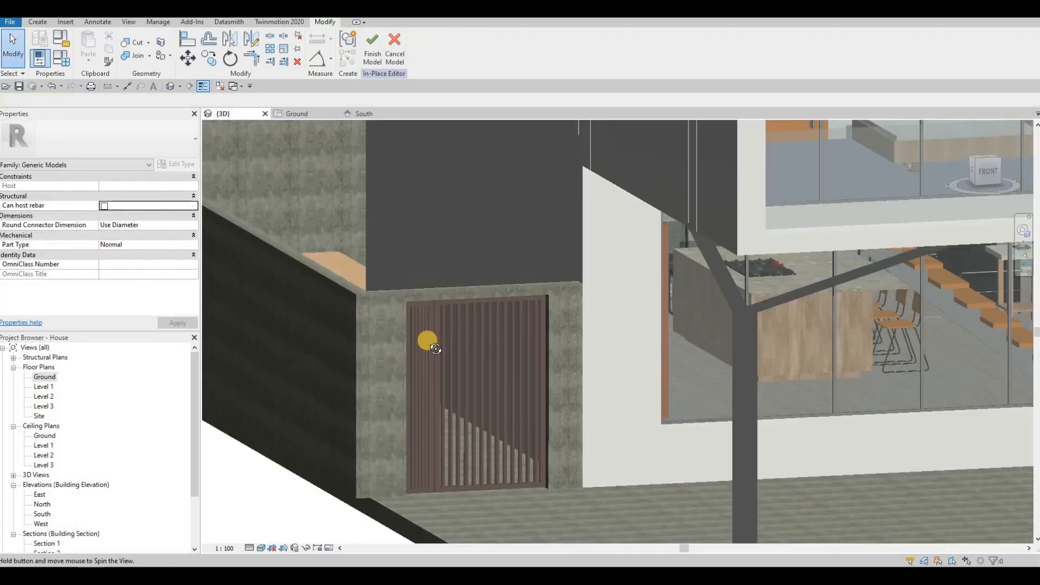
pyautogui.keyDown('shift'); pyautogui.moveTo(436, 349); pyautogui.dragTo(480, 269, button='middle'); pyautogui.keyUp('shift')
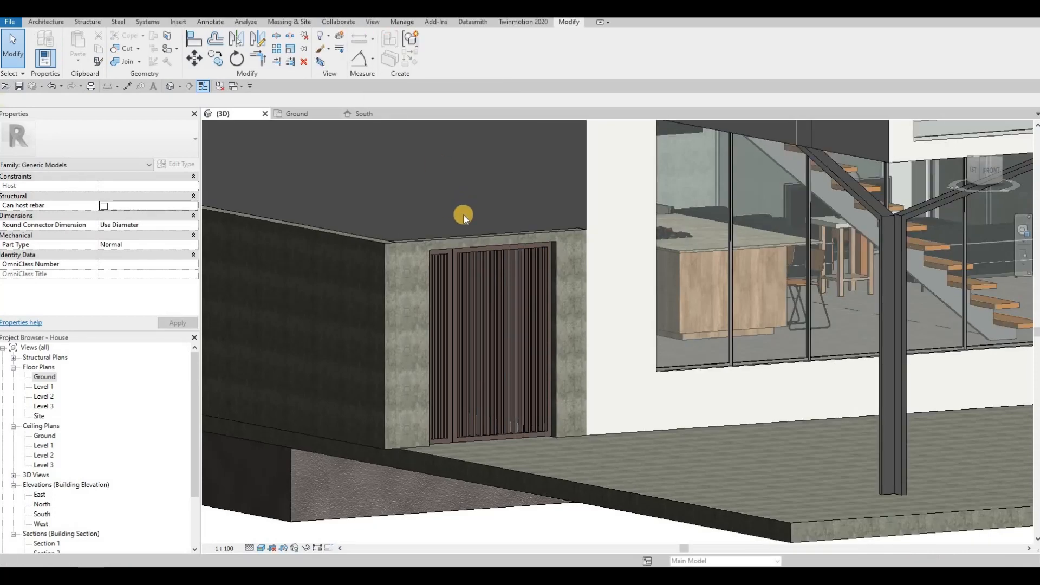
pyautogui.moveTo(441, 262)
pyautogui.keyDown('shift'); pyautogui.mouseDown(button='middle')
pyautogui.moveTo(360, 251)
pyautogui.moveTo(458, 266)
pyautogui.mouseUp(button='middle'); pyautogui.keyUp('shift')
pyautogui.scroll(2, 458, 266)
pyautogui.keyDown('shift'); pyautogui.moveTo(523, 271); pyautogui.dragTo(596, 270, button='middle'); pyautogui.keyUp('shift')
pyautogui.scroll(-1, 596, 270)
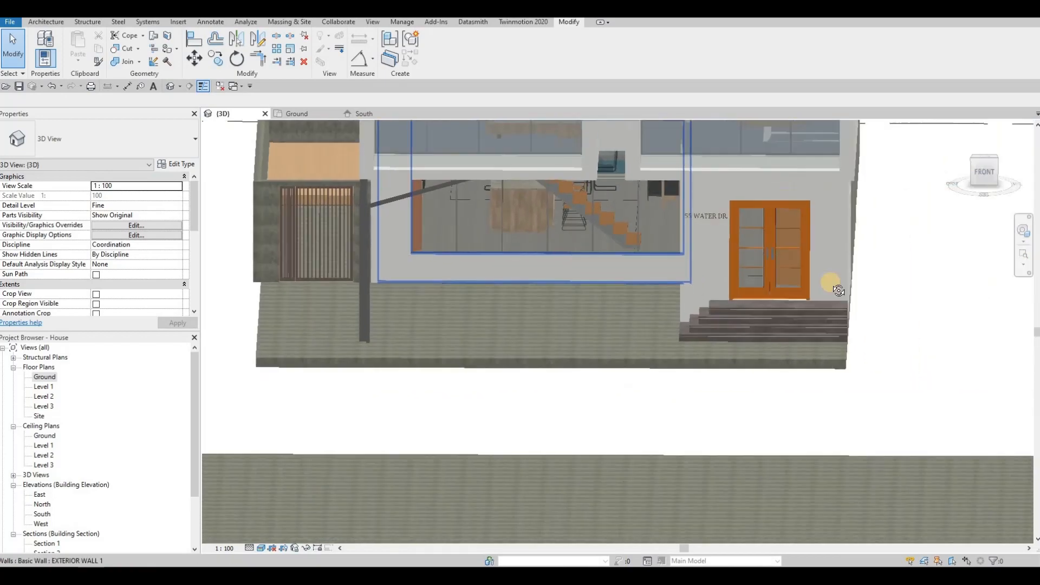
# Examine the entrance steps, double door, house-number model text and finished gate on the front facade
pyautogui.keyDown('shift'); pyautogui.moveTo(755, 211); pyautogui.dragTo(766, 222, button='middle'); pyautogui.keyUp('shift')
pyautogui.scroll(3, 764, 211)
pyautogui.scroll(-1, 818, 279)
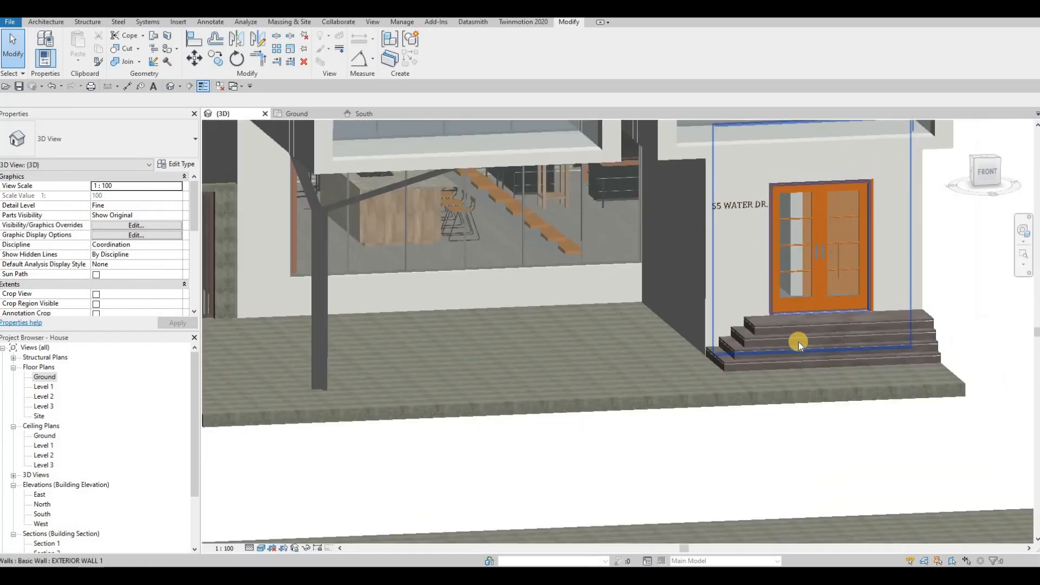
pyautogui.click(799, 337)
pyautogui.press('Escape')
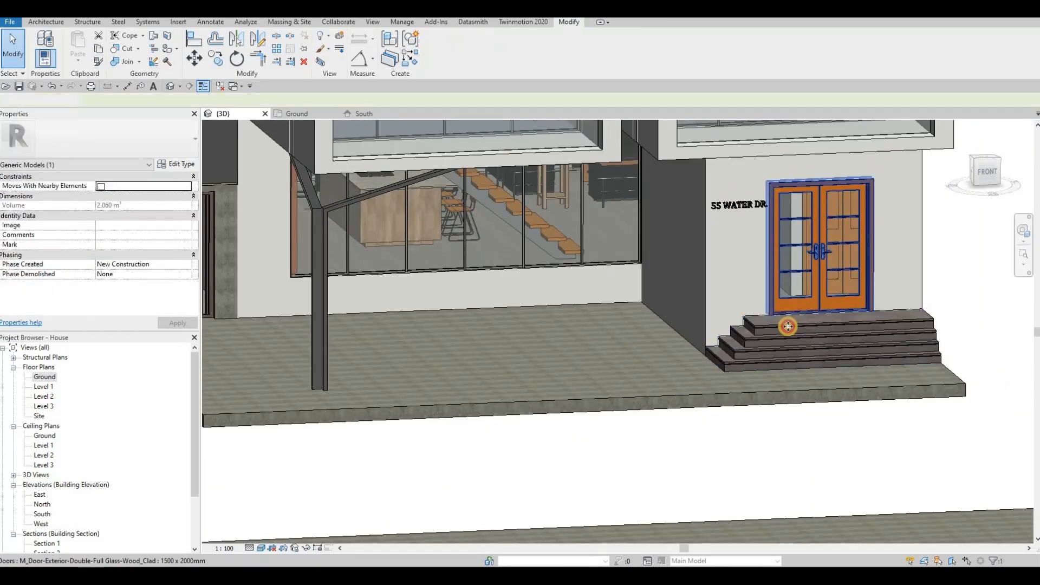
pyautogui.click(784, 330)
pyautogui.click(736, 206)
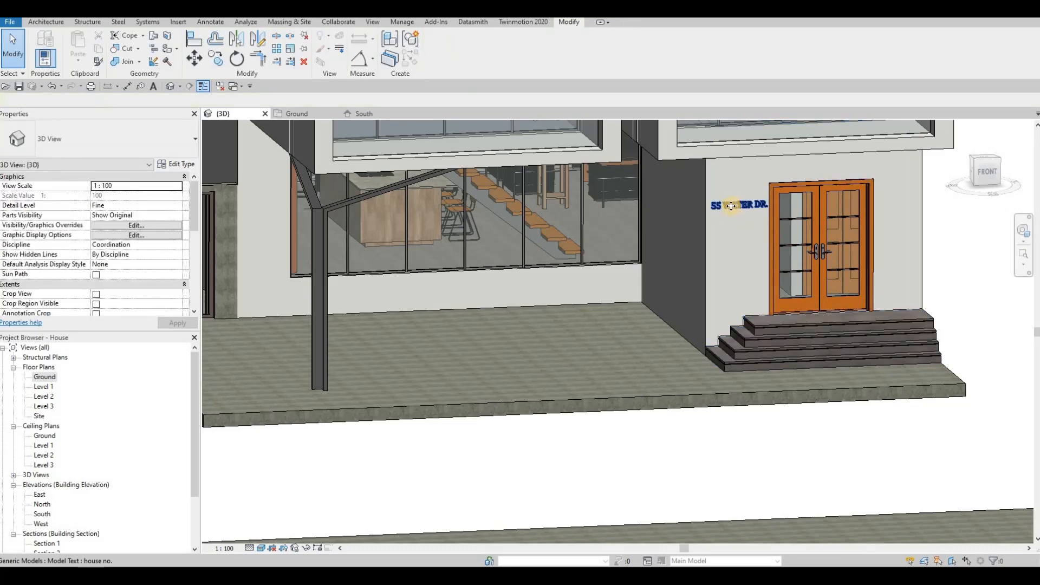
pyautogui.click(722, 215)
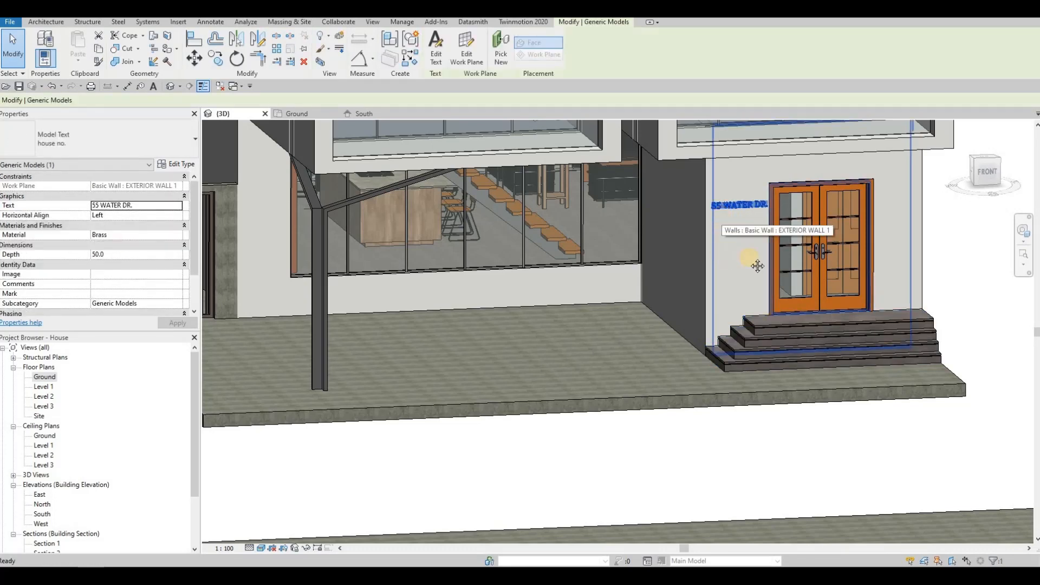
pyautogui.press('Escape')
pyautogui.keyDown('shift'); pyautogui.moveTo(755, 262); pyautogui.dragTo(752, 276, button='middle'); pyautogui.keyUp('shift')
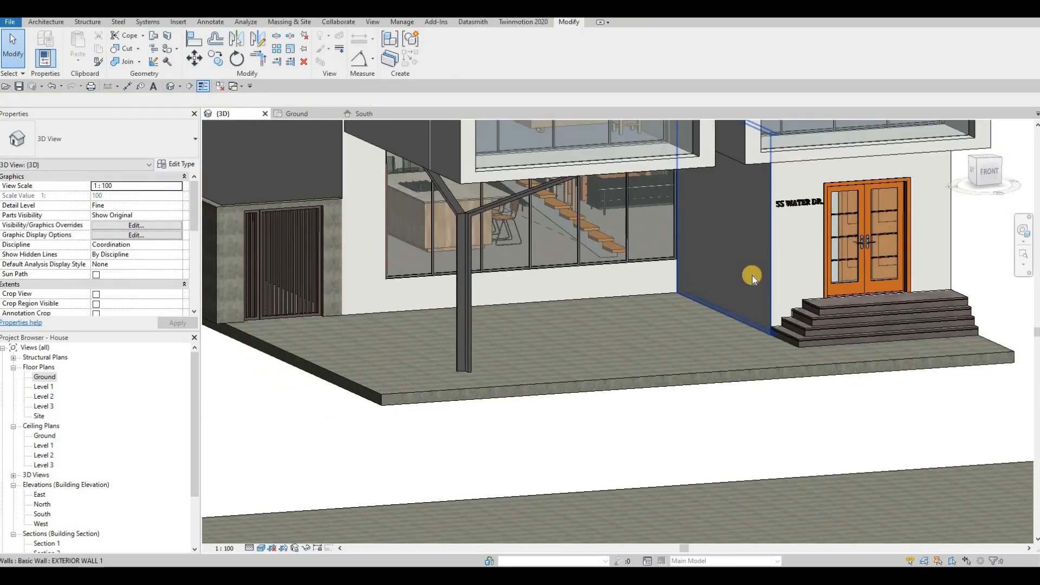
pyautogui.keyDown('shift'); pyautogui.moveTo(525, 401); pyautogui.dragTo(562, 408, button='middle'); pyautogui.keyUp('shift')
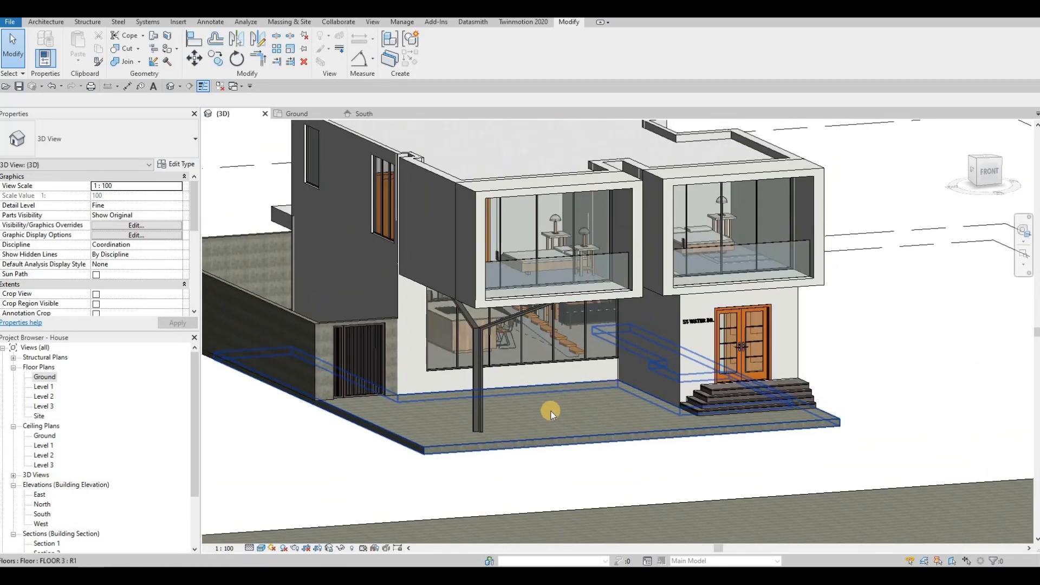